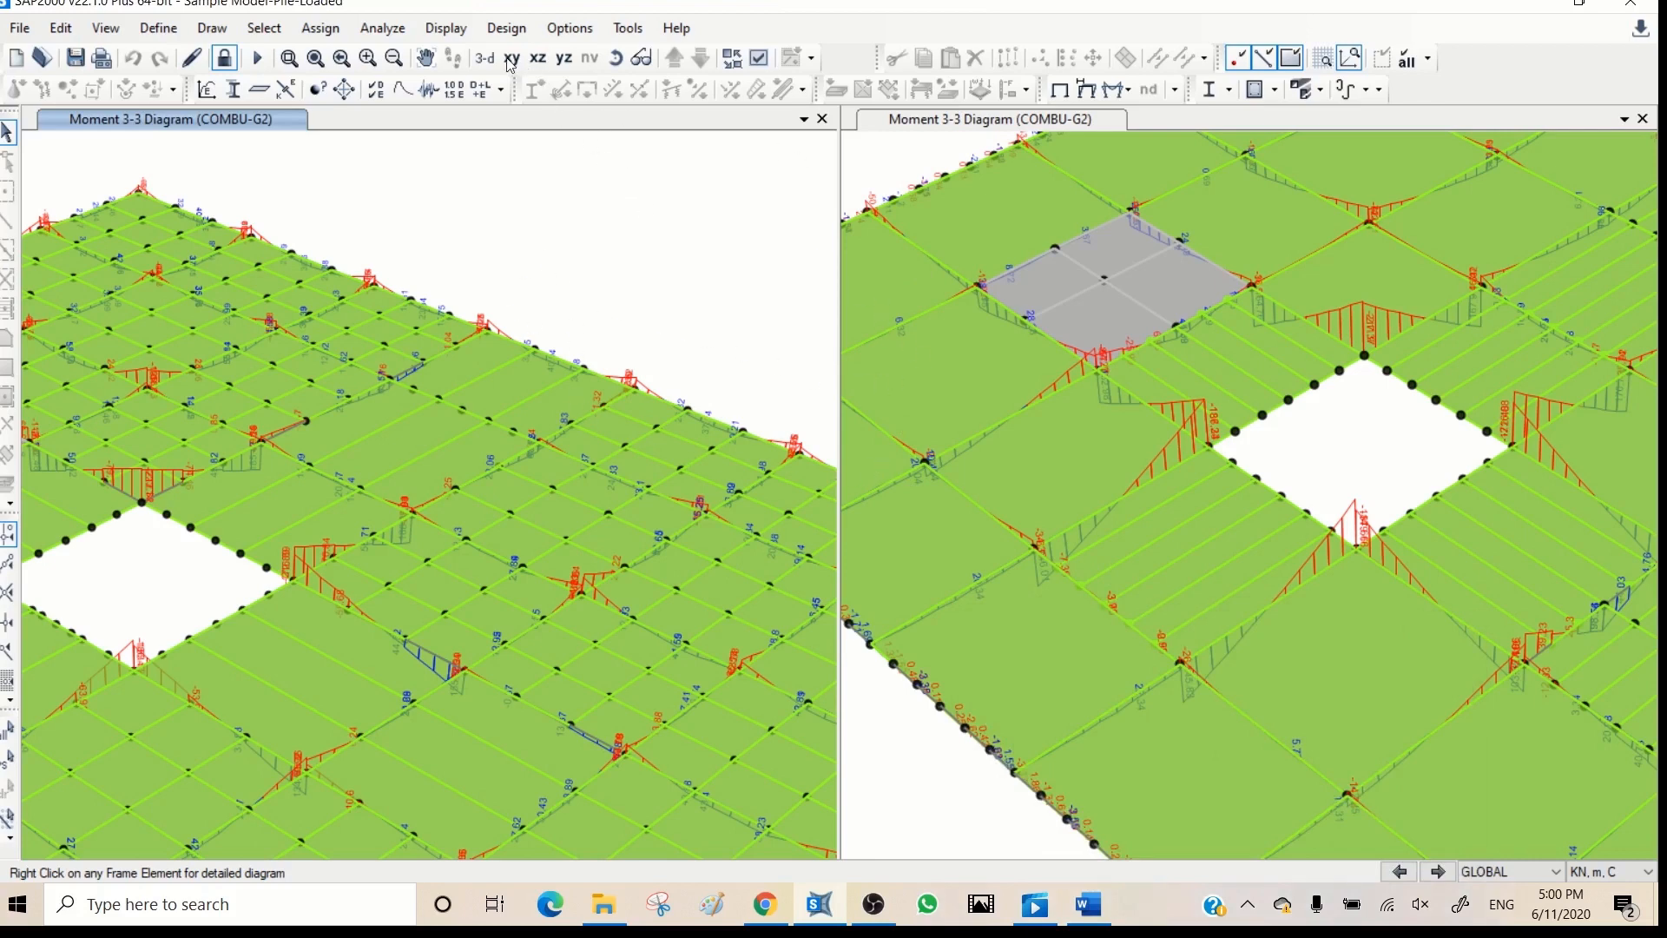
- Switch the first model view, showing the COMBU-G2 moment diagram, to the XY plan view
left_click(890, 157)
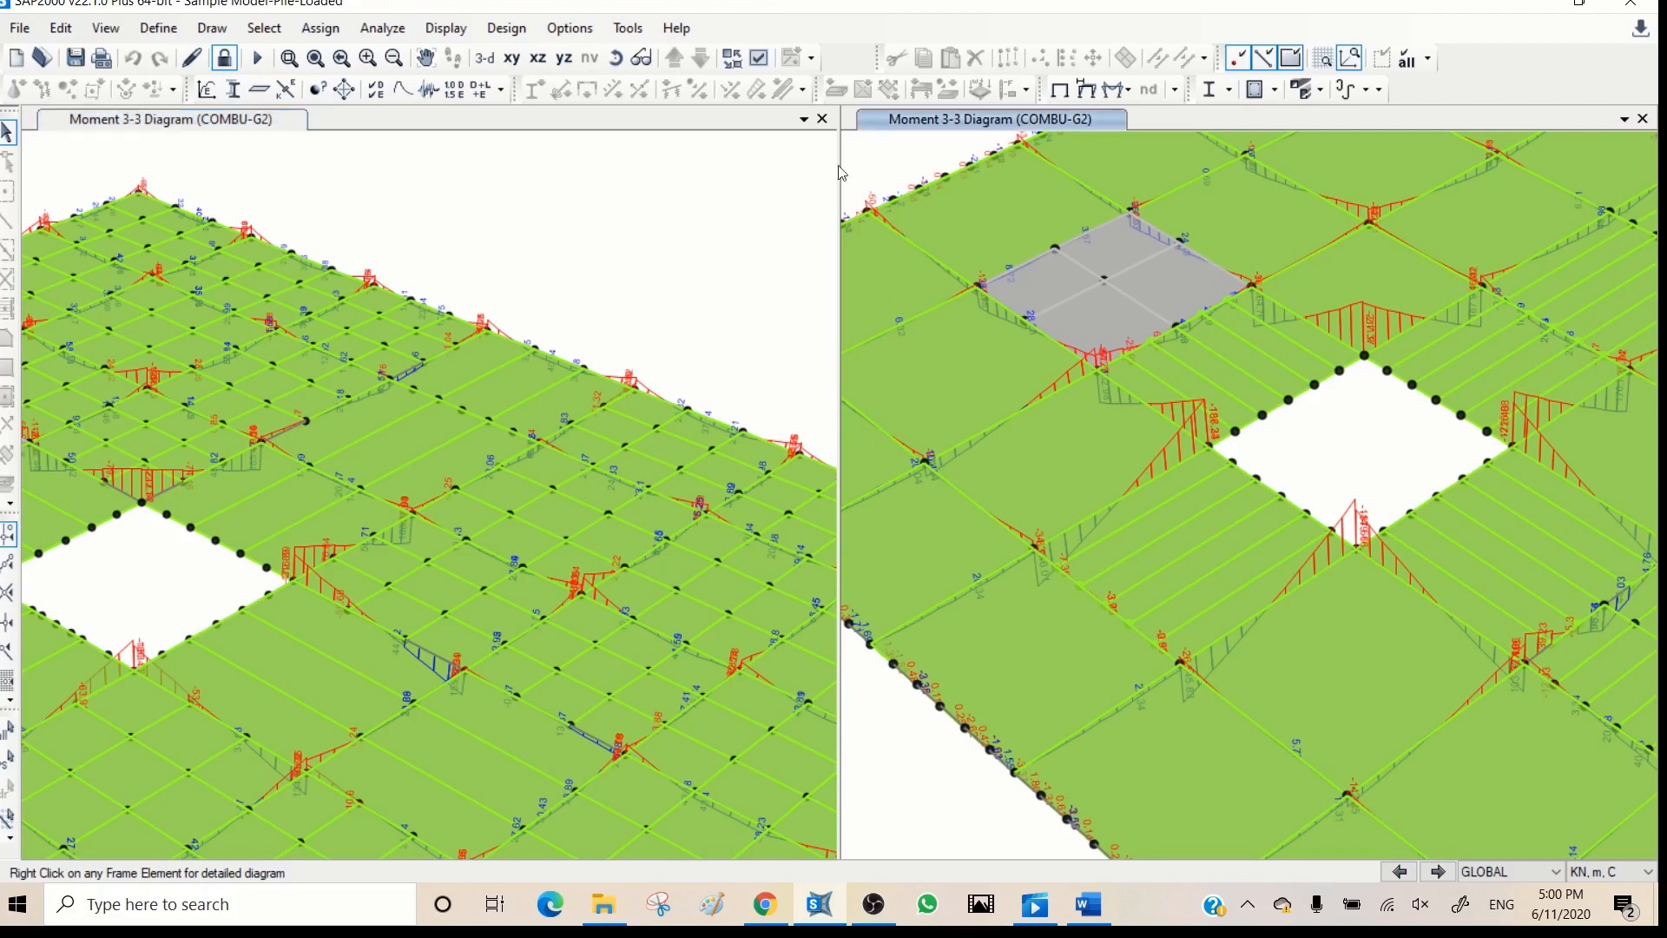
left_click(605, 205)
left_click(511, 59)
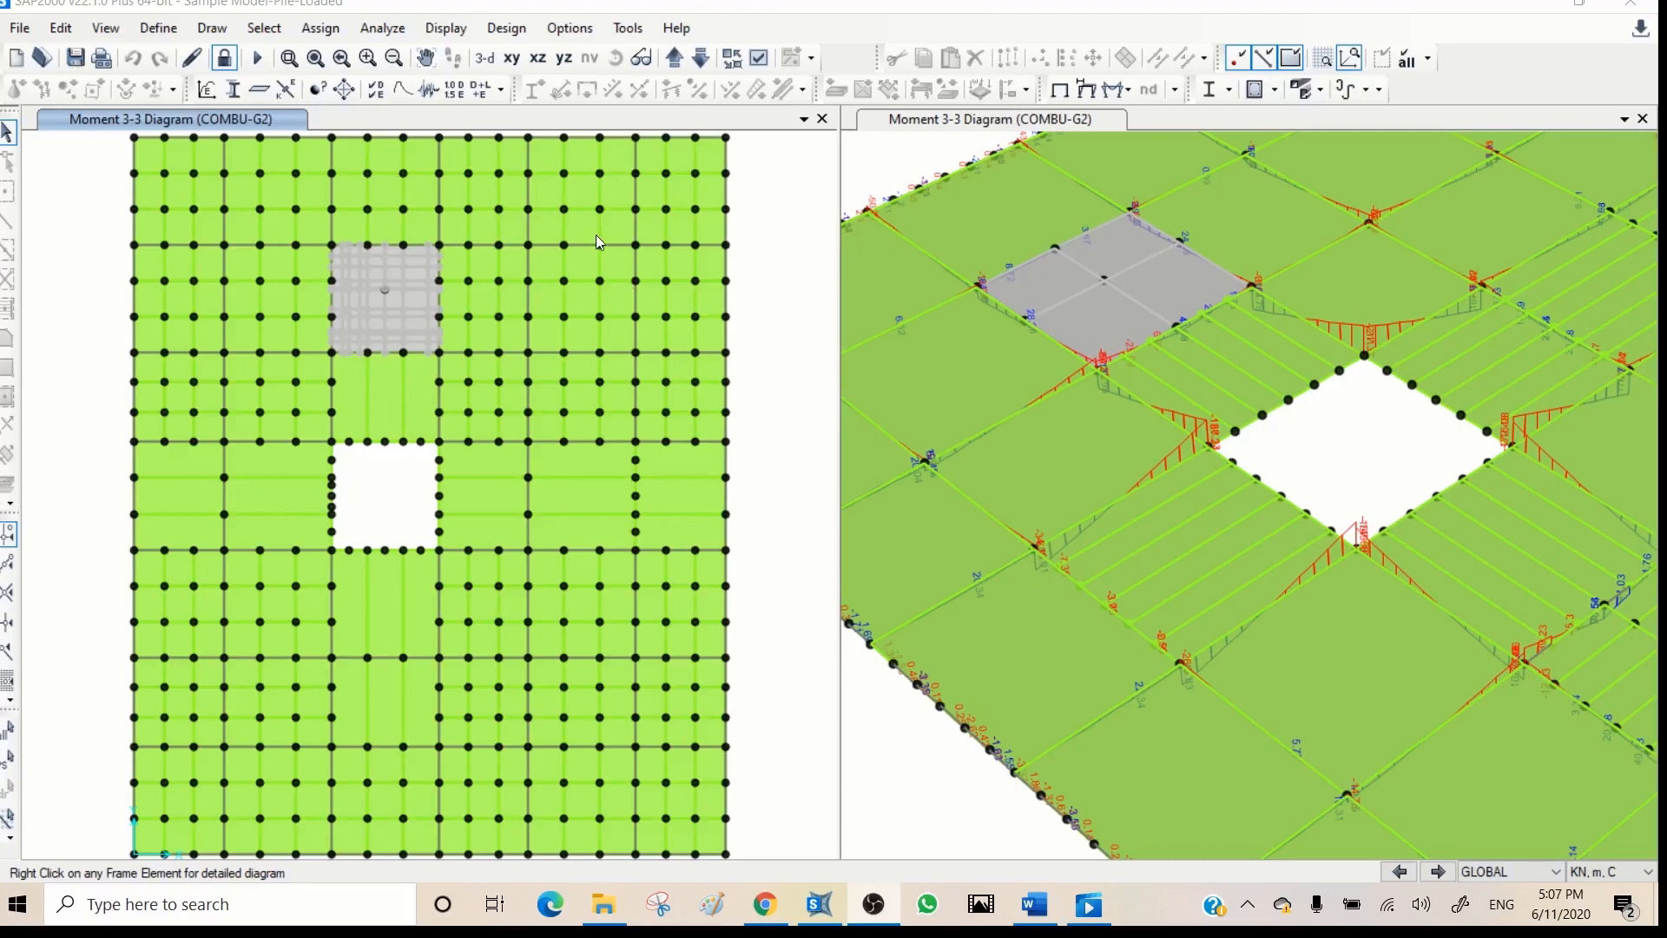
- Open the shell stress display settings for the COMBU-G2 combination and look at the contour range options
left_click(1114, 89)
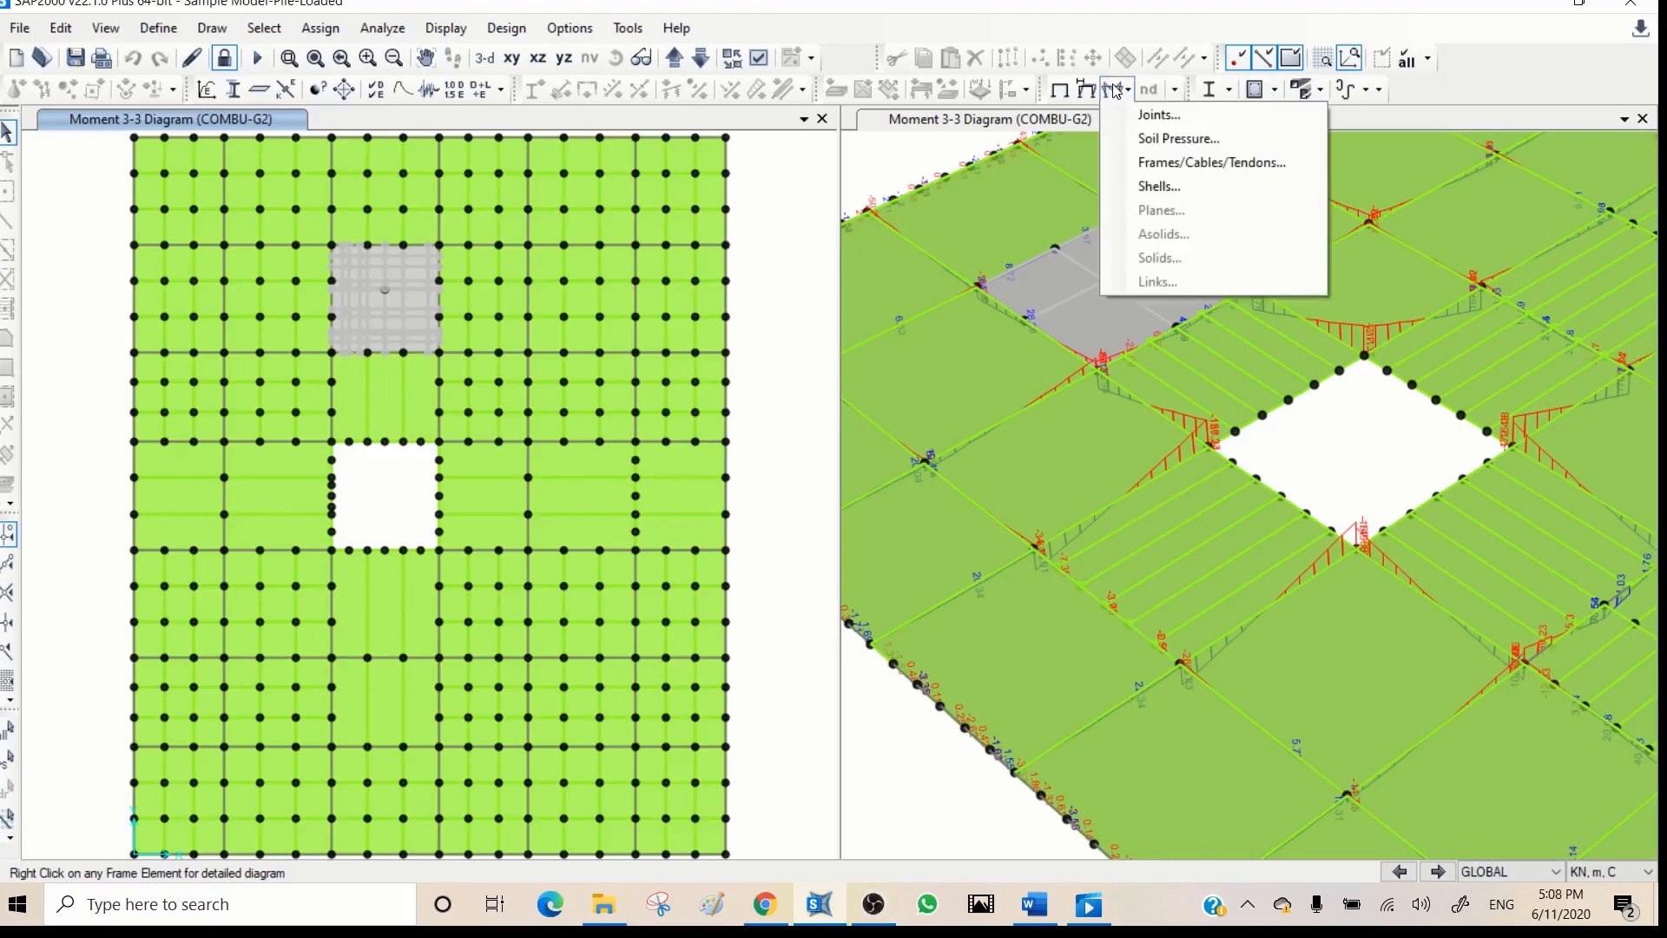
left_click(1169, 186)
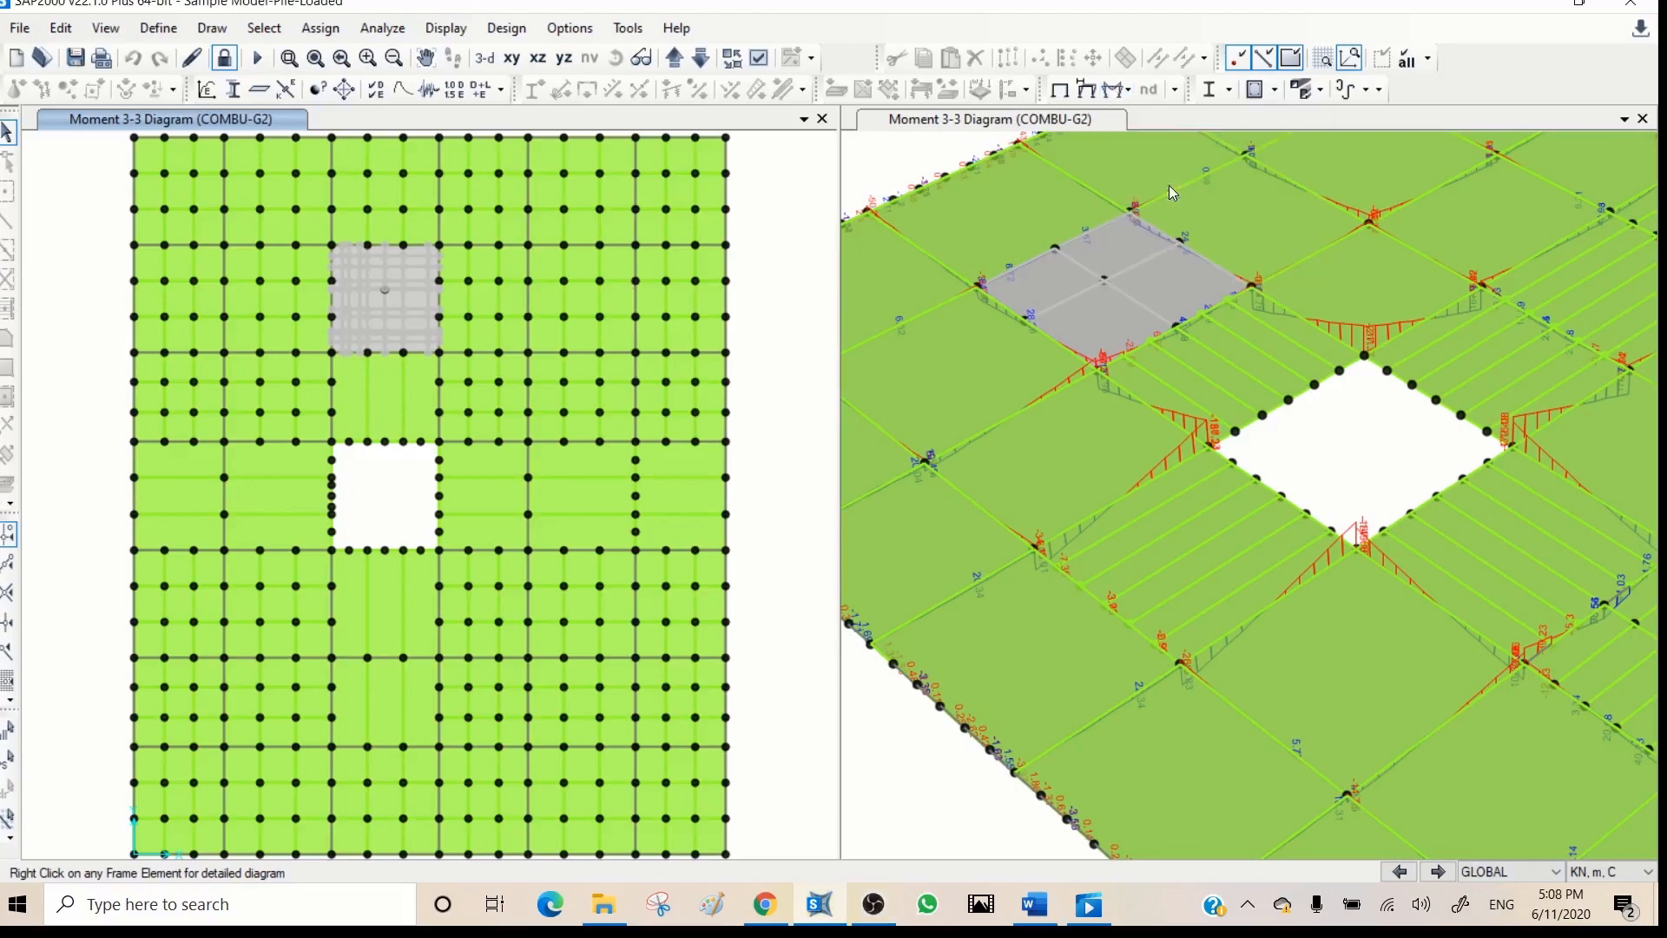
left_click_drag(919, 89, 1181, 68)
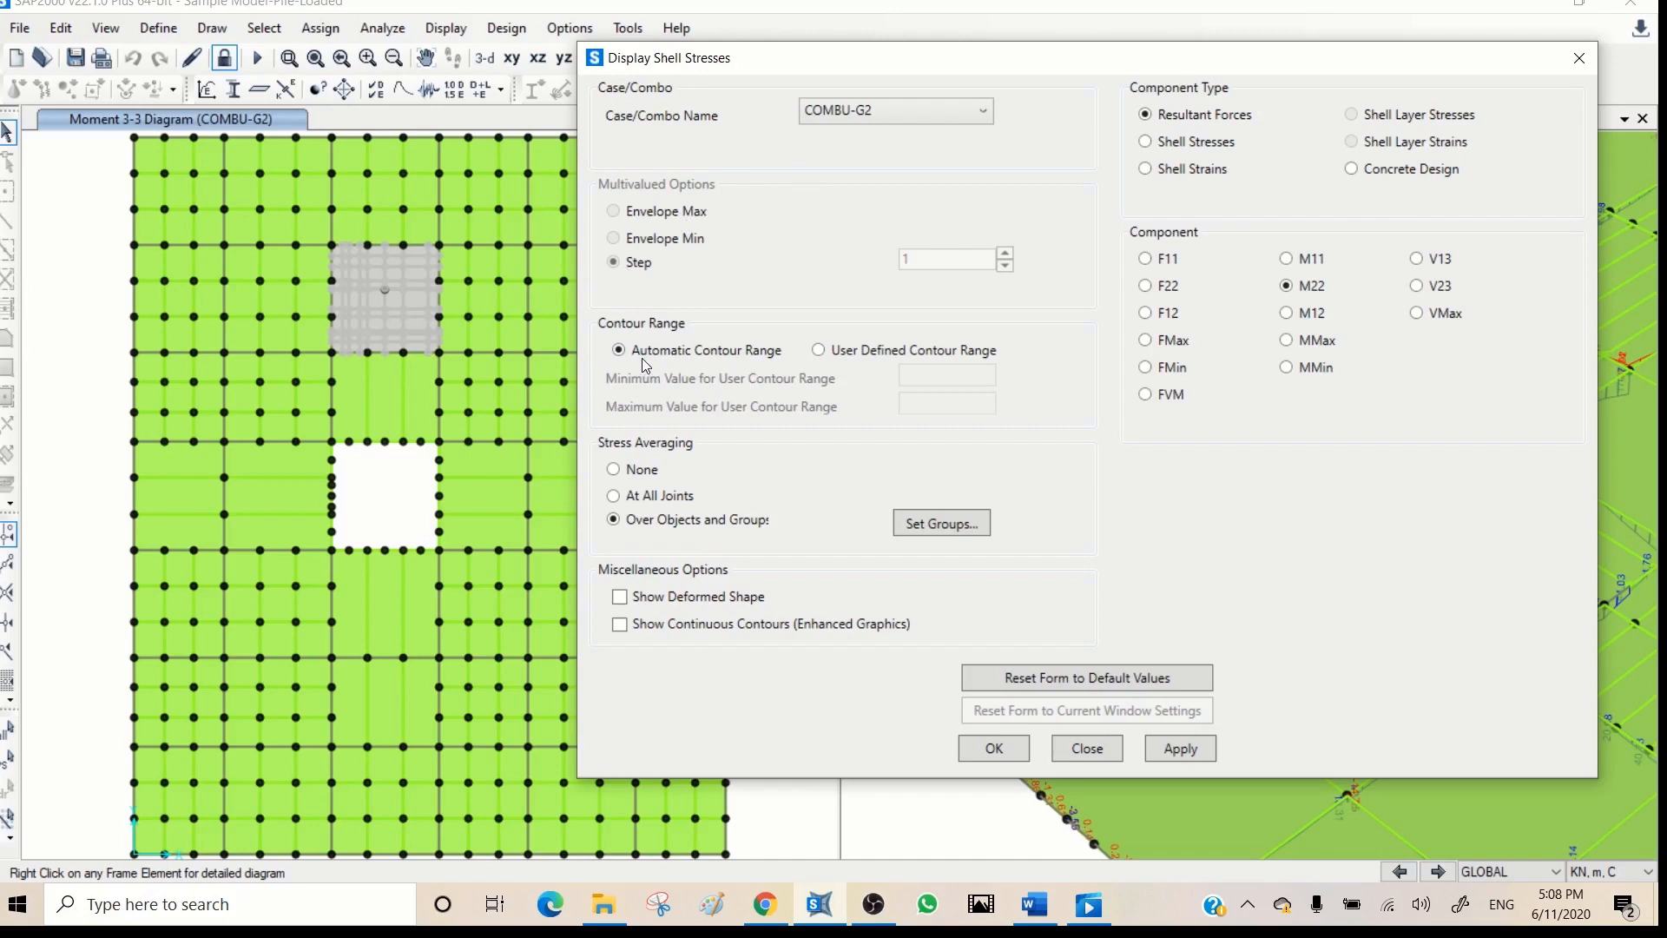
left_click(819, 351)
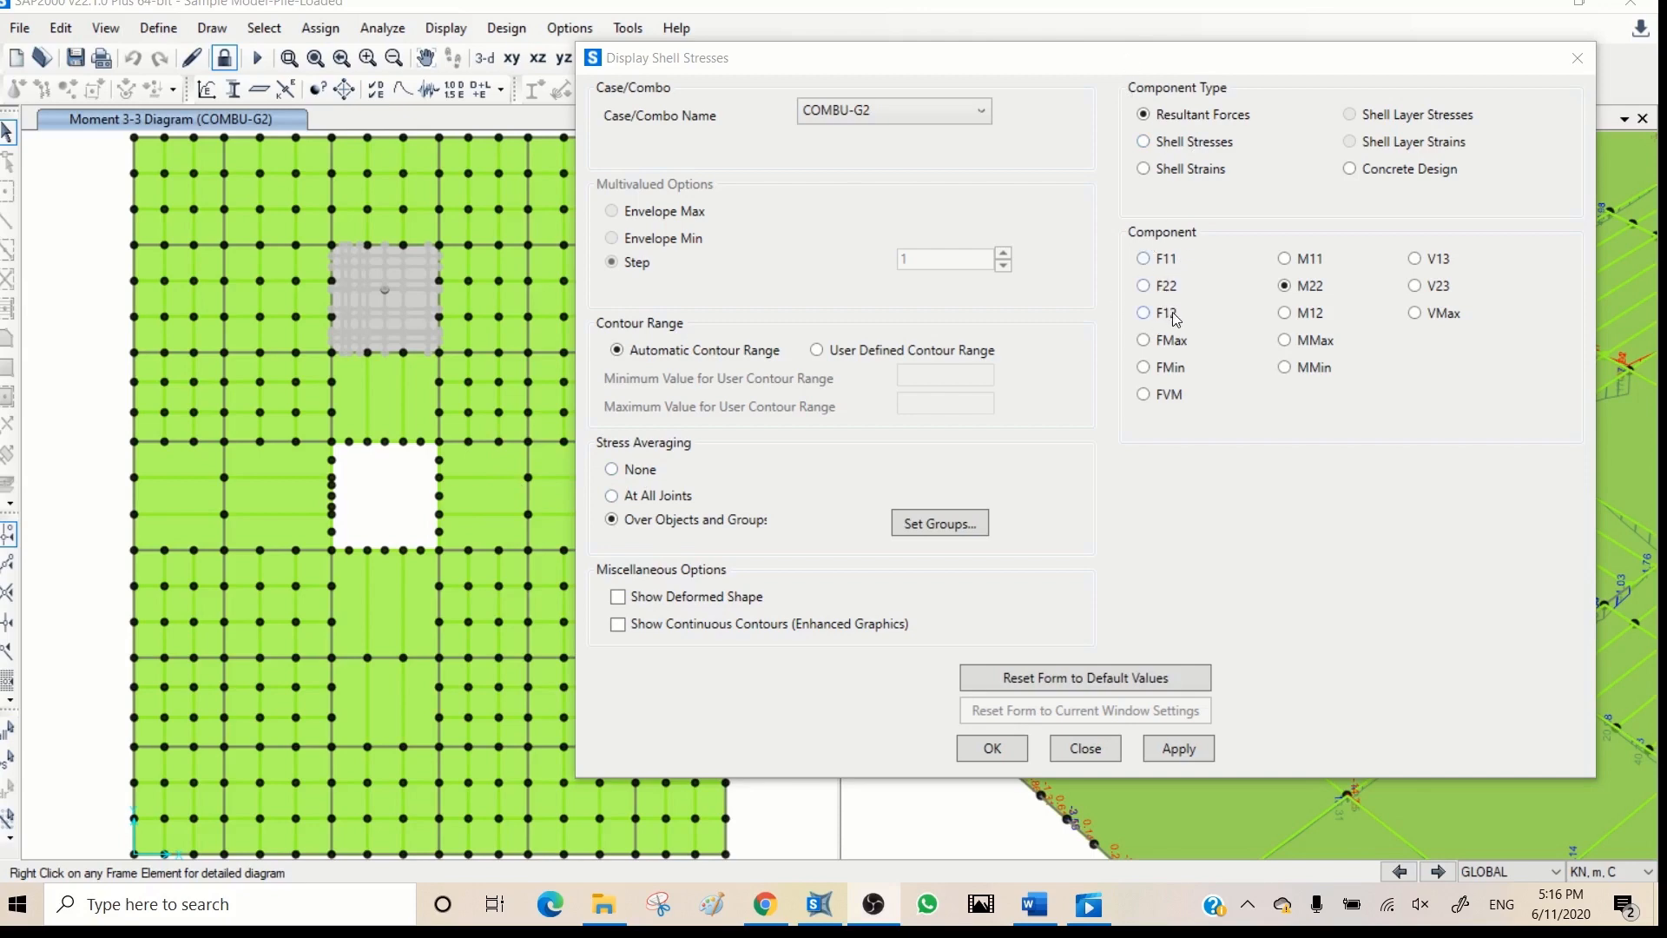
- Turn on the local axes display for the area objects in the plan view of the slab
left_click_drag(1112, 62, 1198, 198)
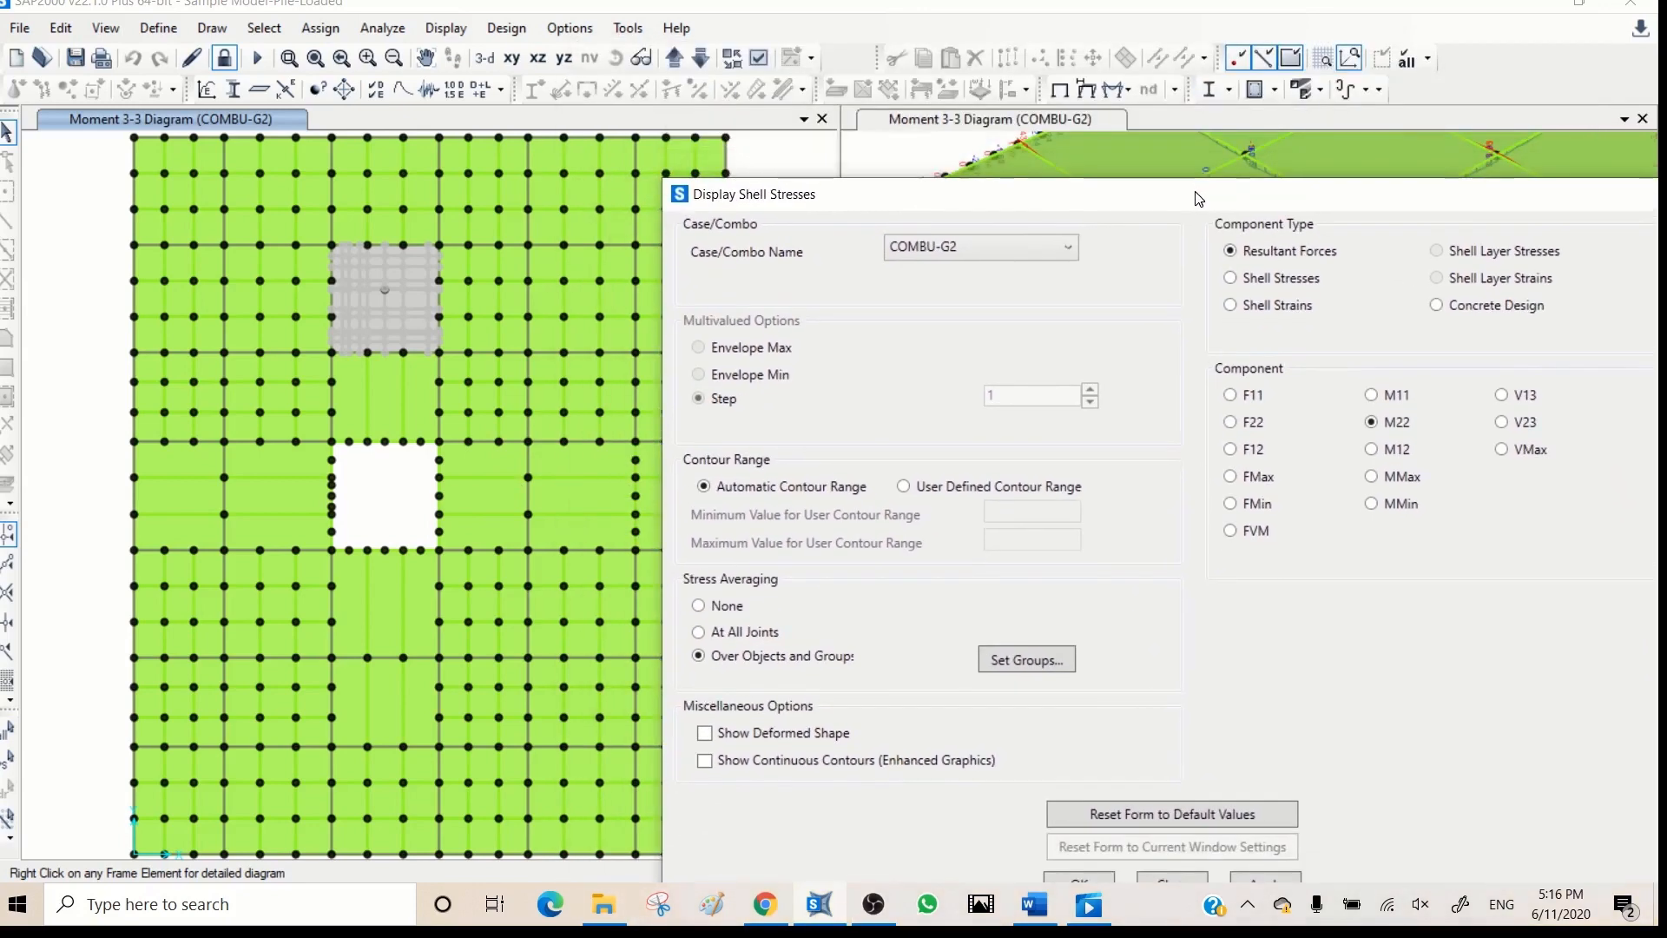
left_click(1072, 103)
left_click(289, 59)
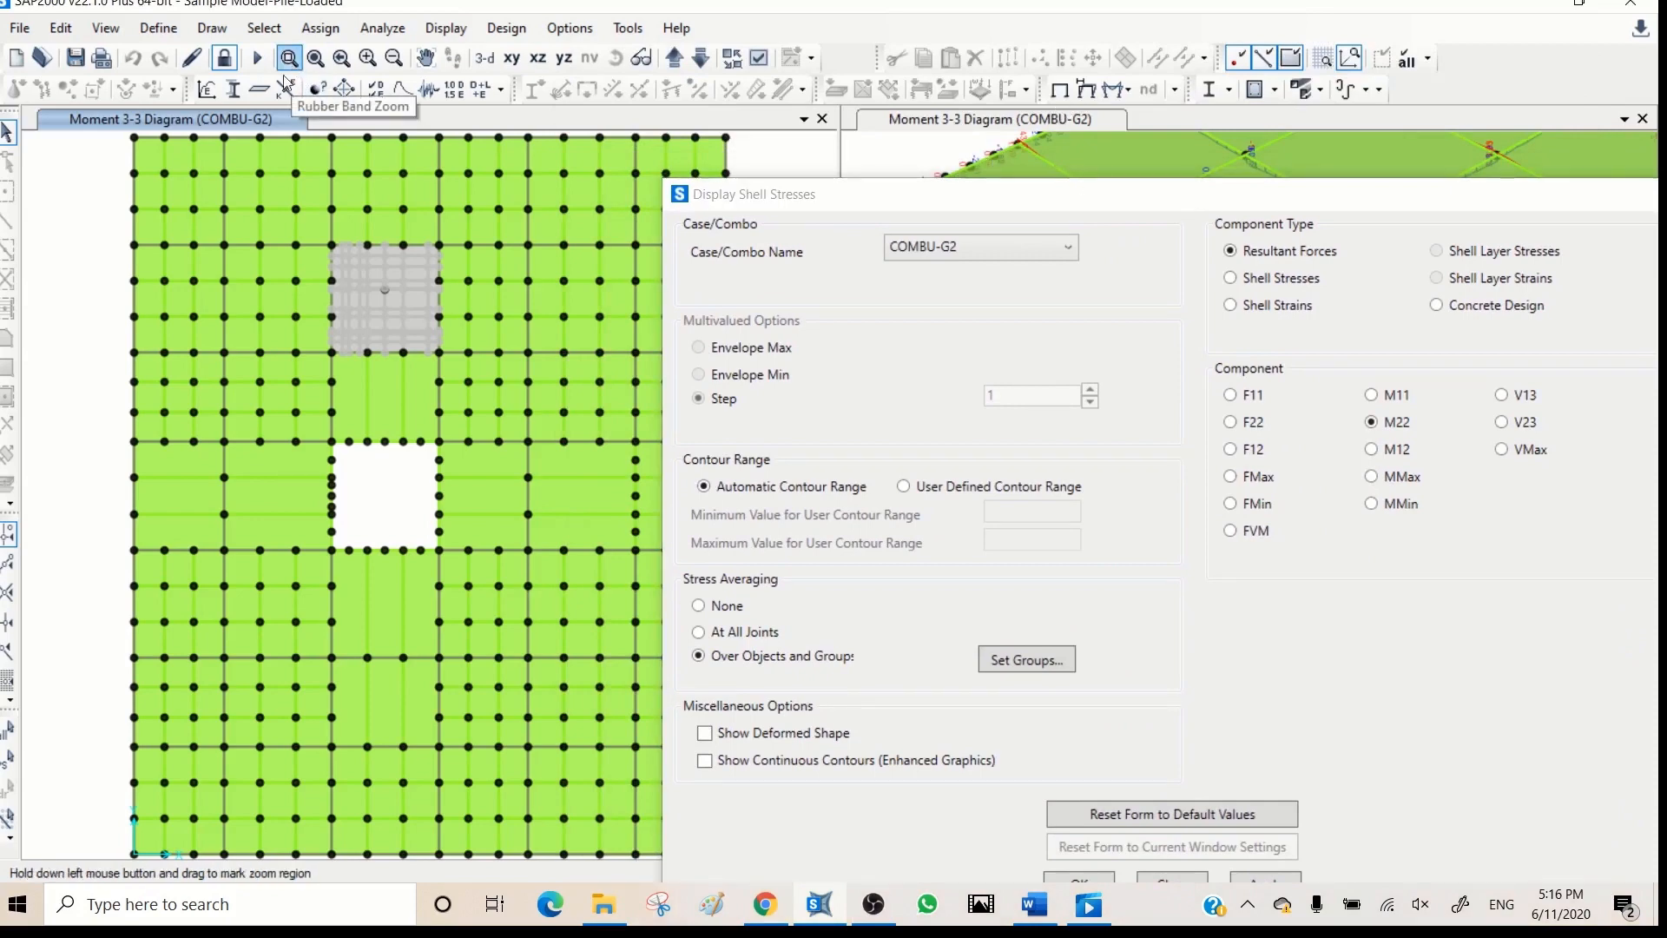
left_click_drag(324, 236, 218, 352)
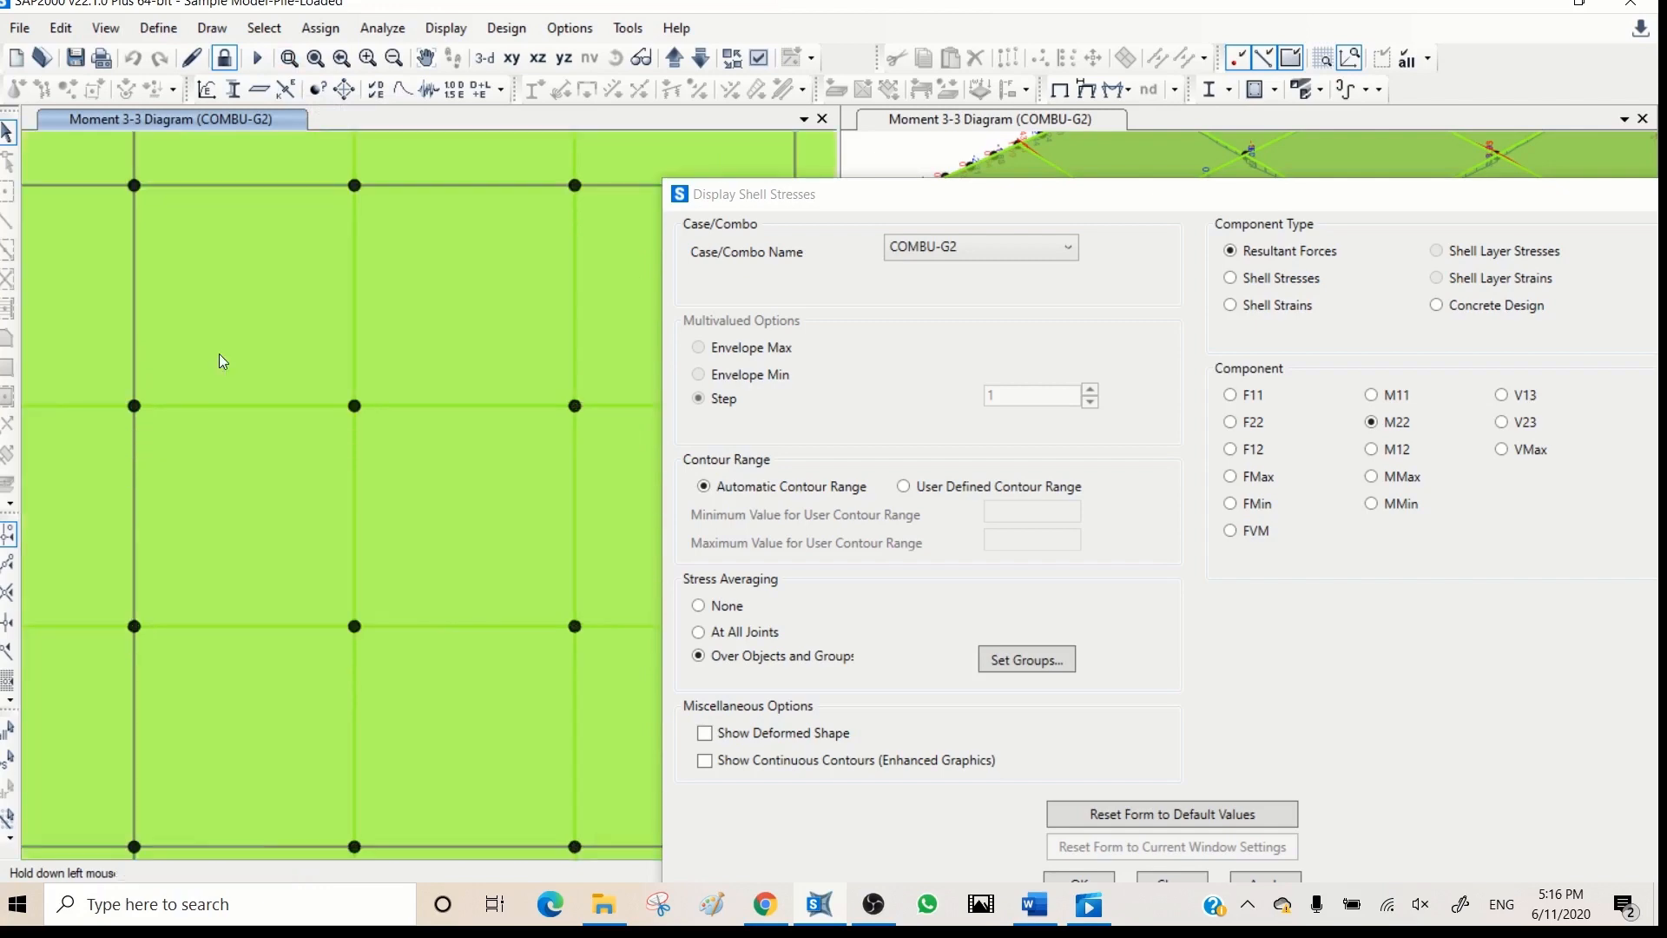
left_click_drag(895, 196, 991, 146)
left_click(759, 57)
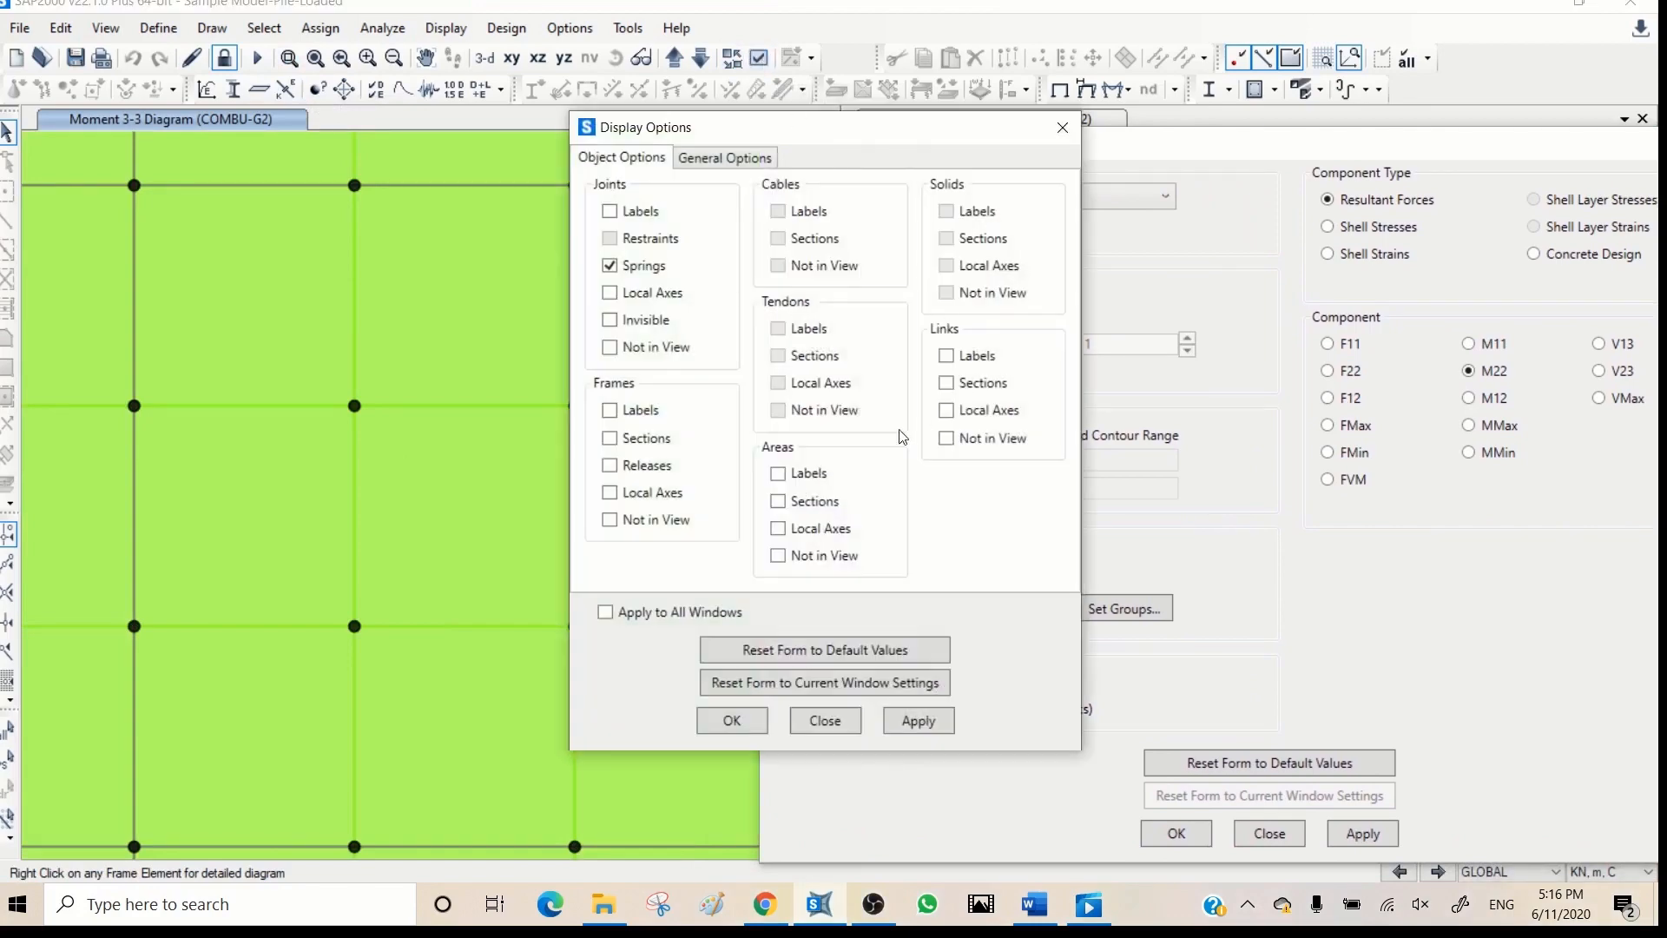
left_click(810, 530)
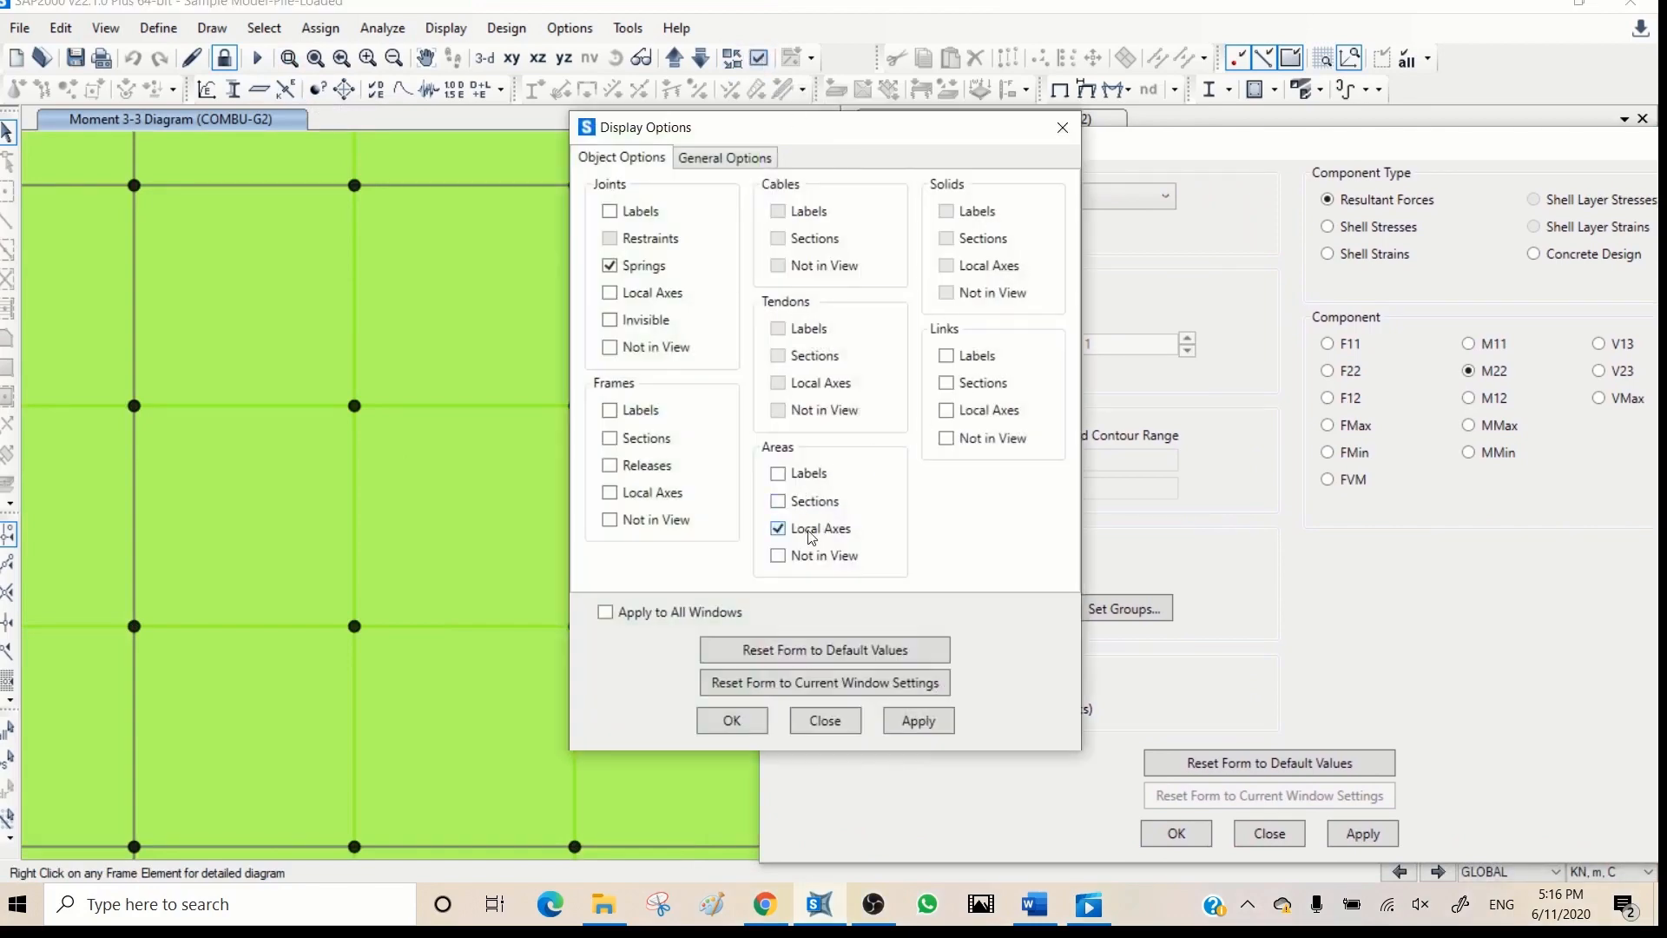
left_click(912, 721)
left_click(829, 720)
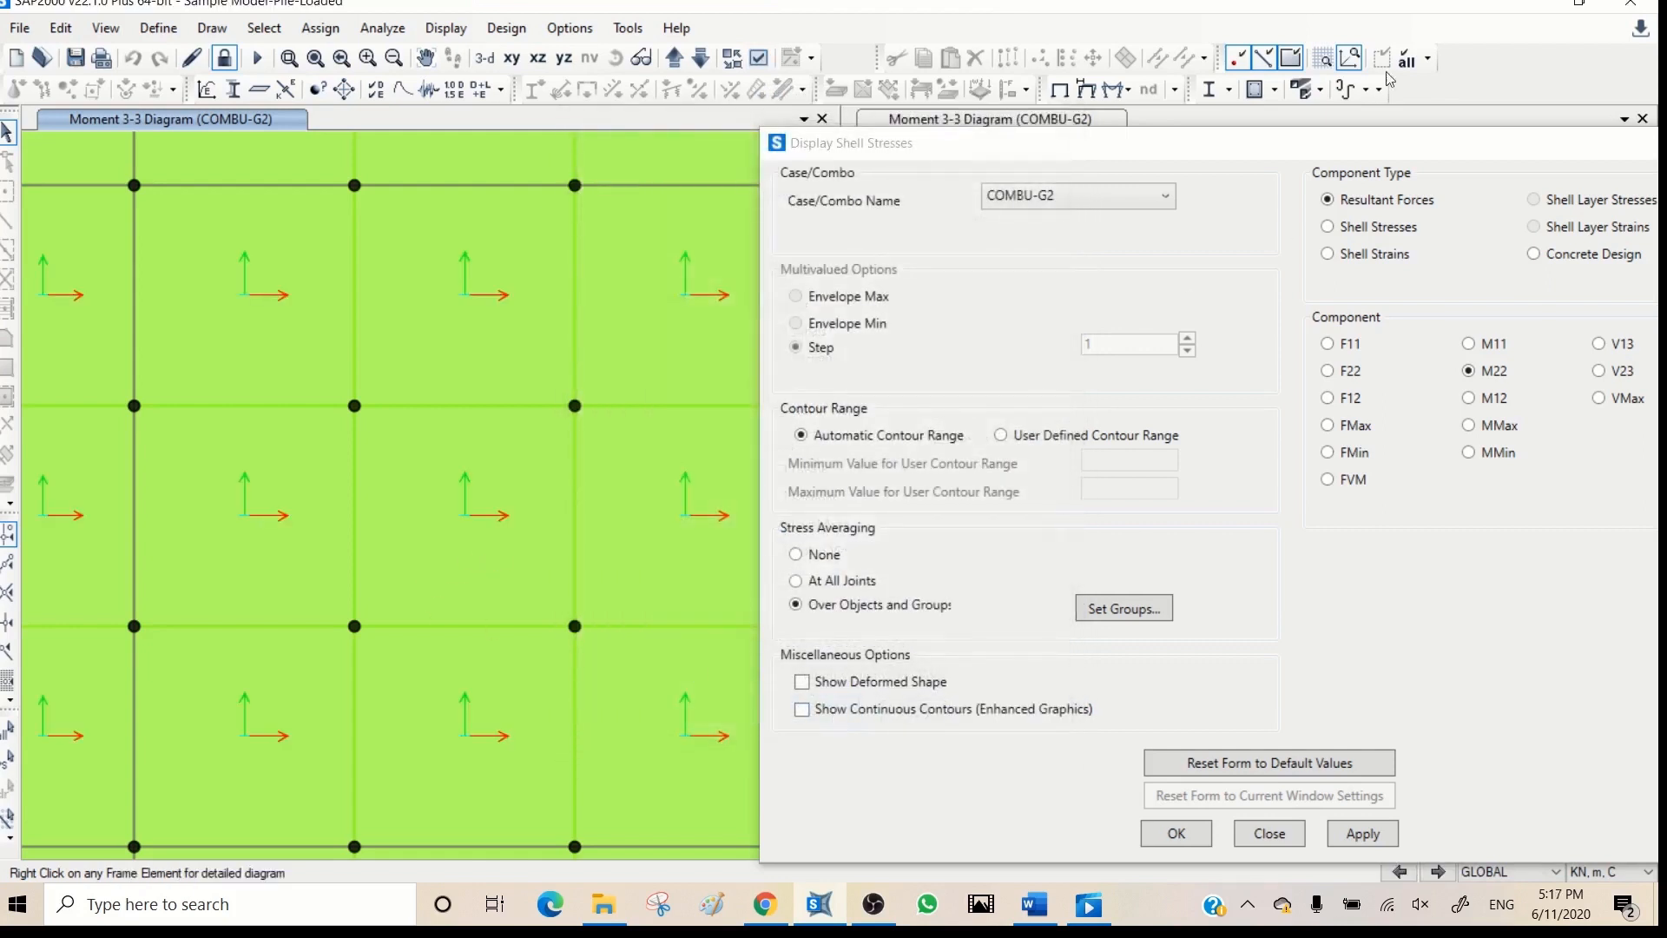
- Display the COMBU-G2 resultant F11 contours on the slab, followed by the M11 contours
left_click_drag(1363, 143, 1329, 67)
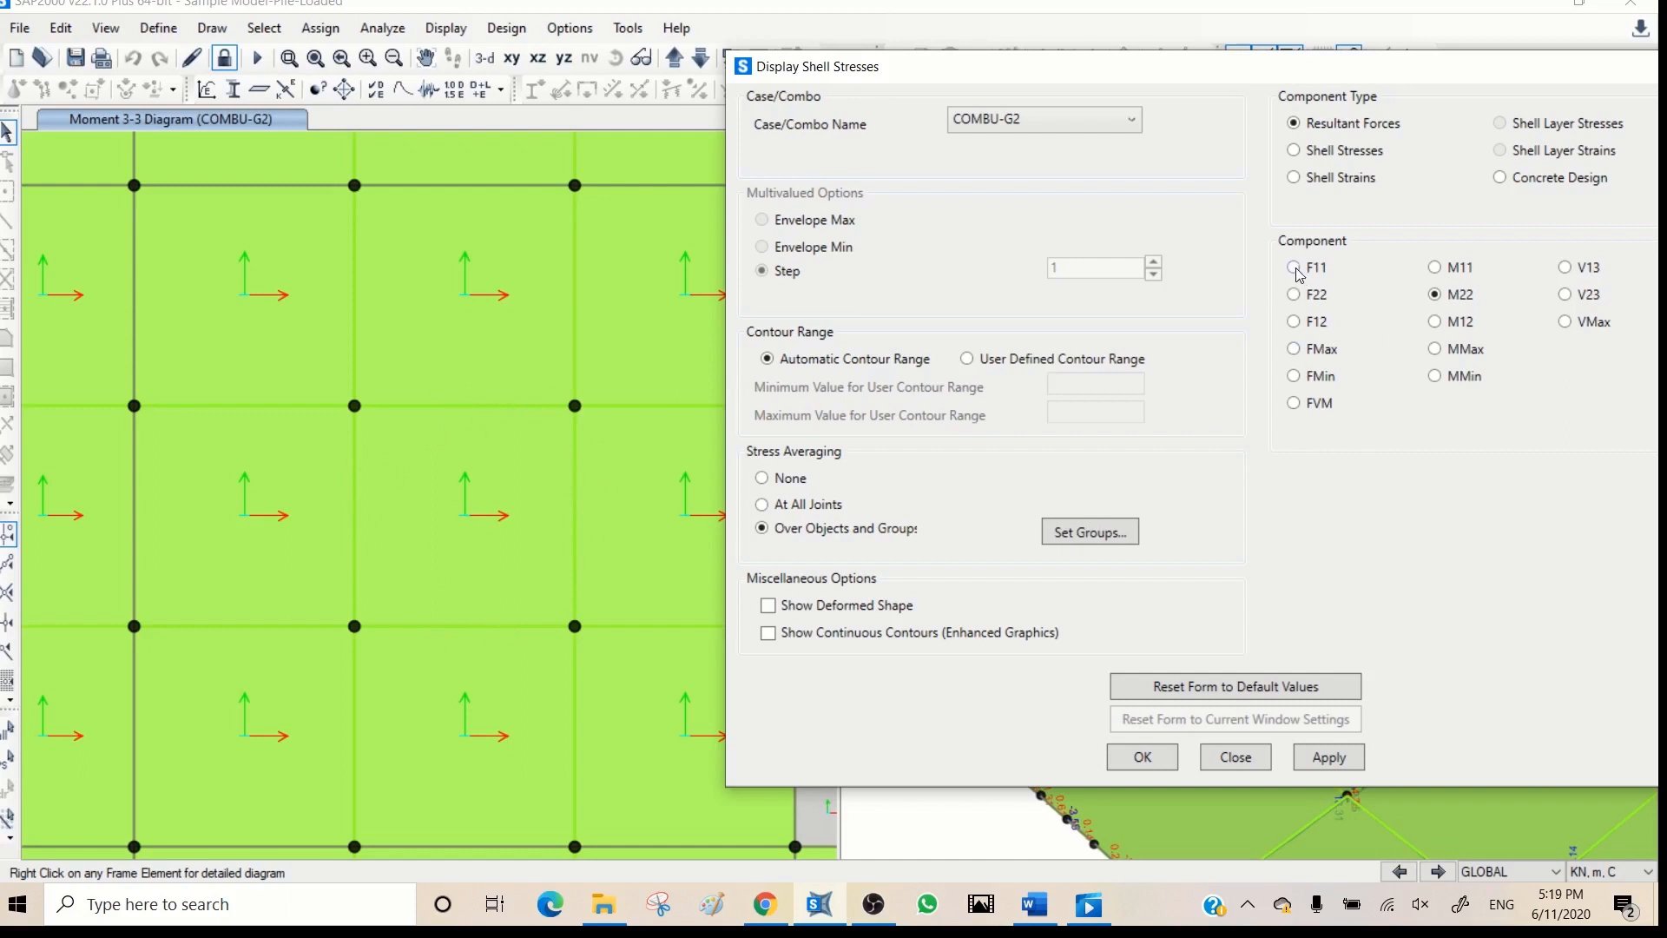
left_click(1325, 758)
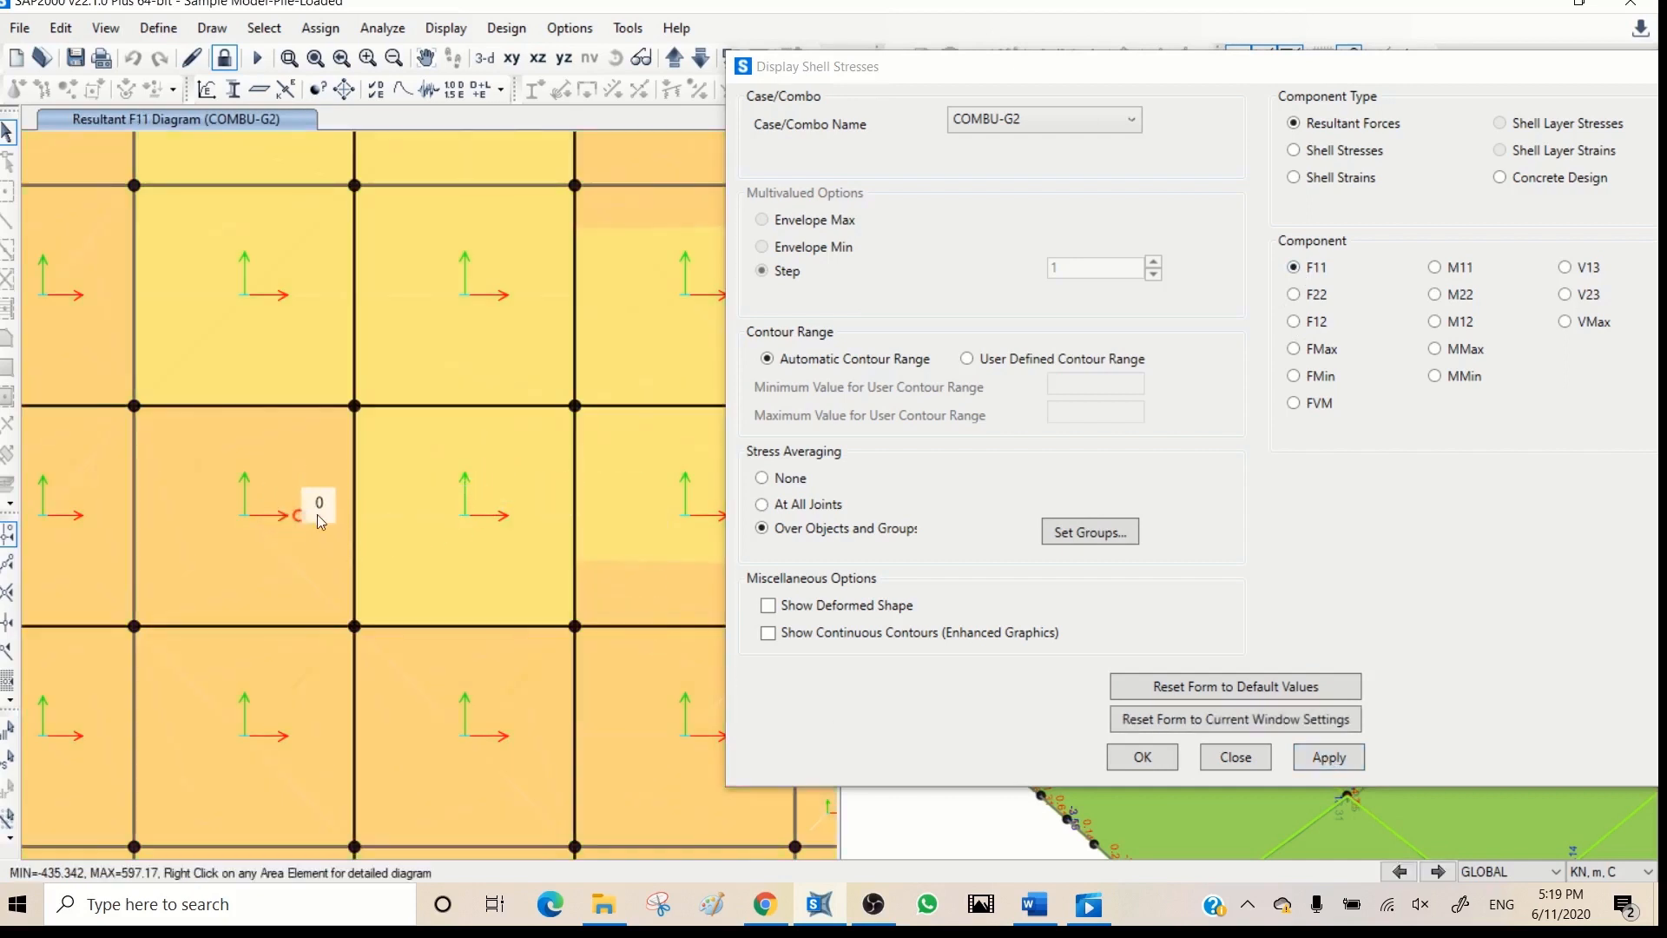
left_click(1436, 269)
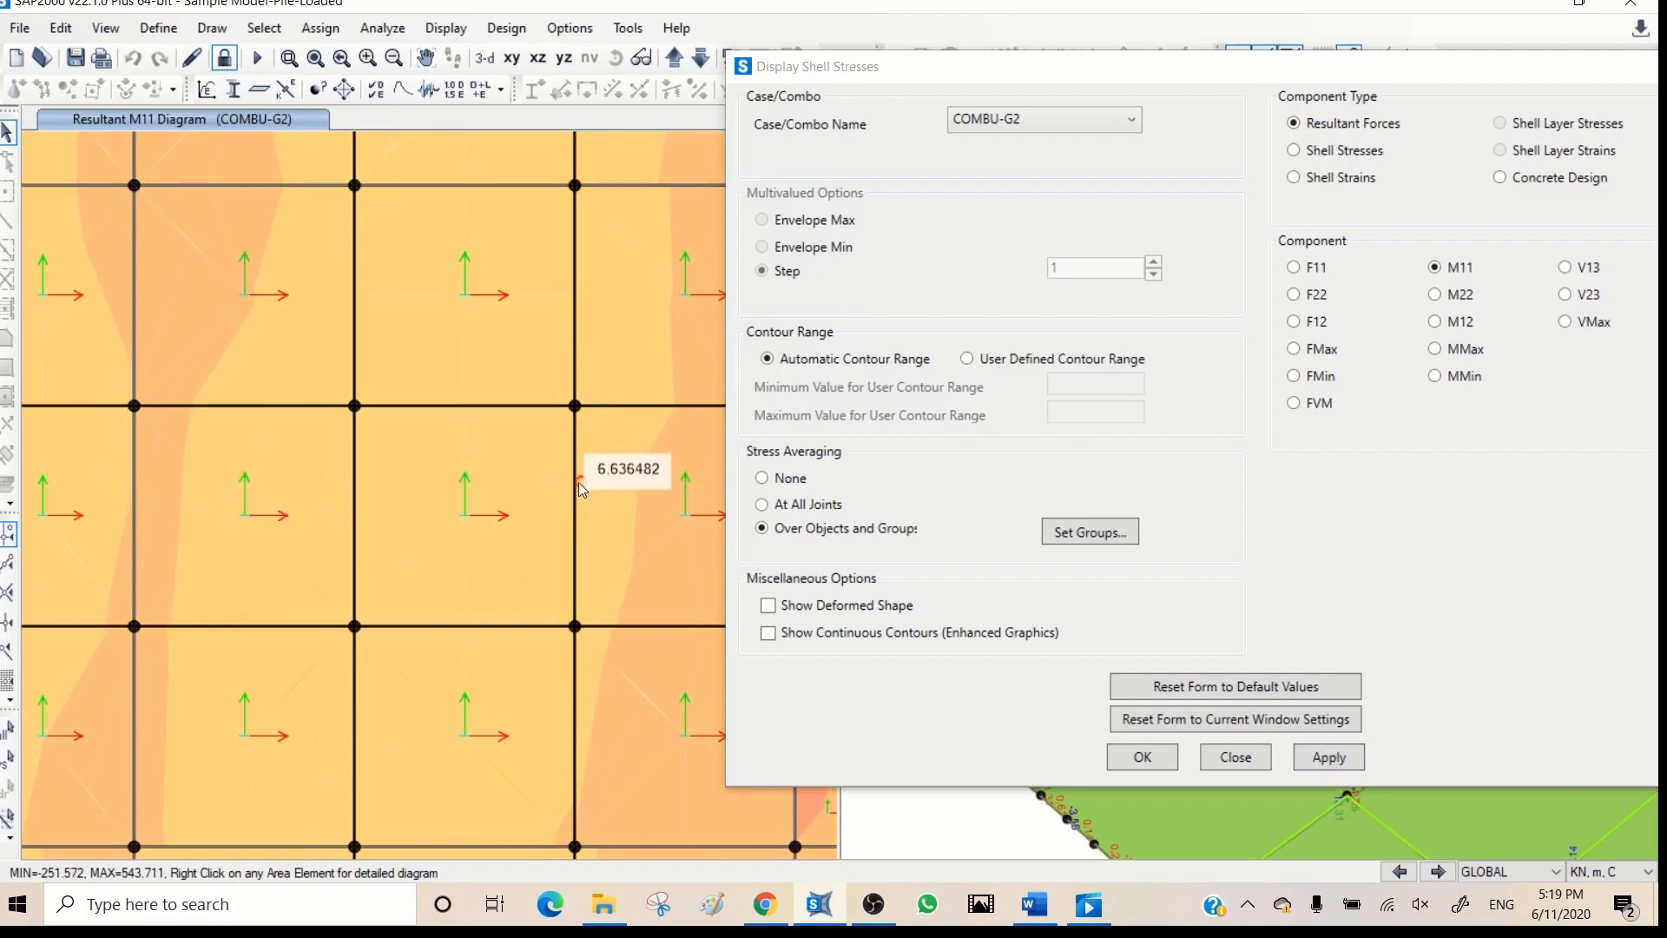
- Display the COMBU-G2 resultant shear V13 contours on the slab and examine them across the panels
left_click_drag(896, 67, 1269, 80)
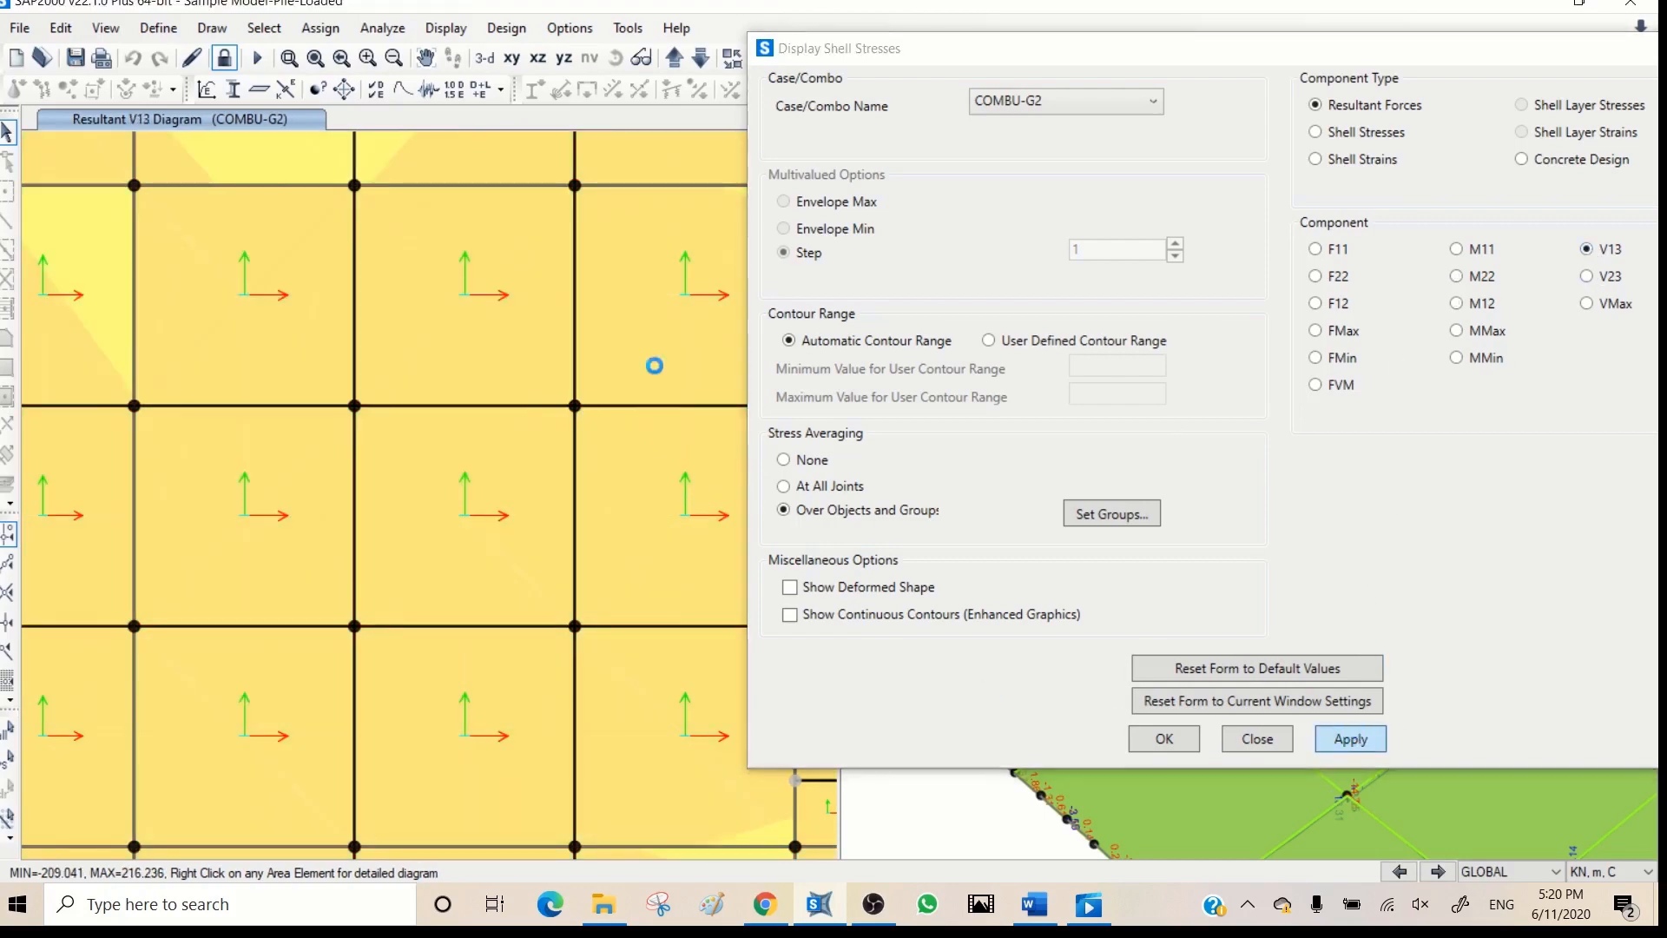
left_click_drag(840, 46, 1047, 63)
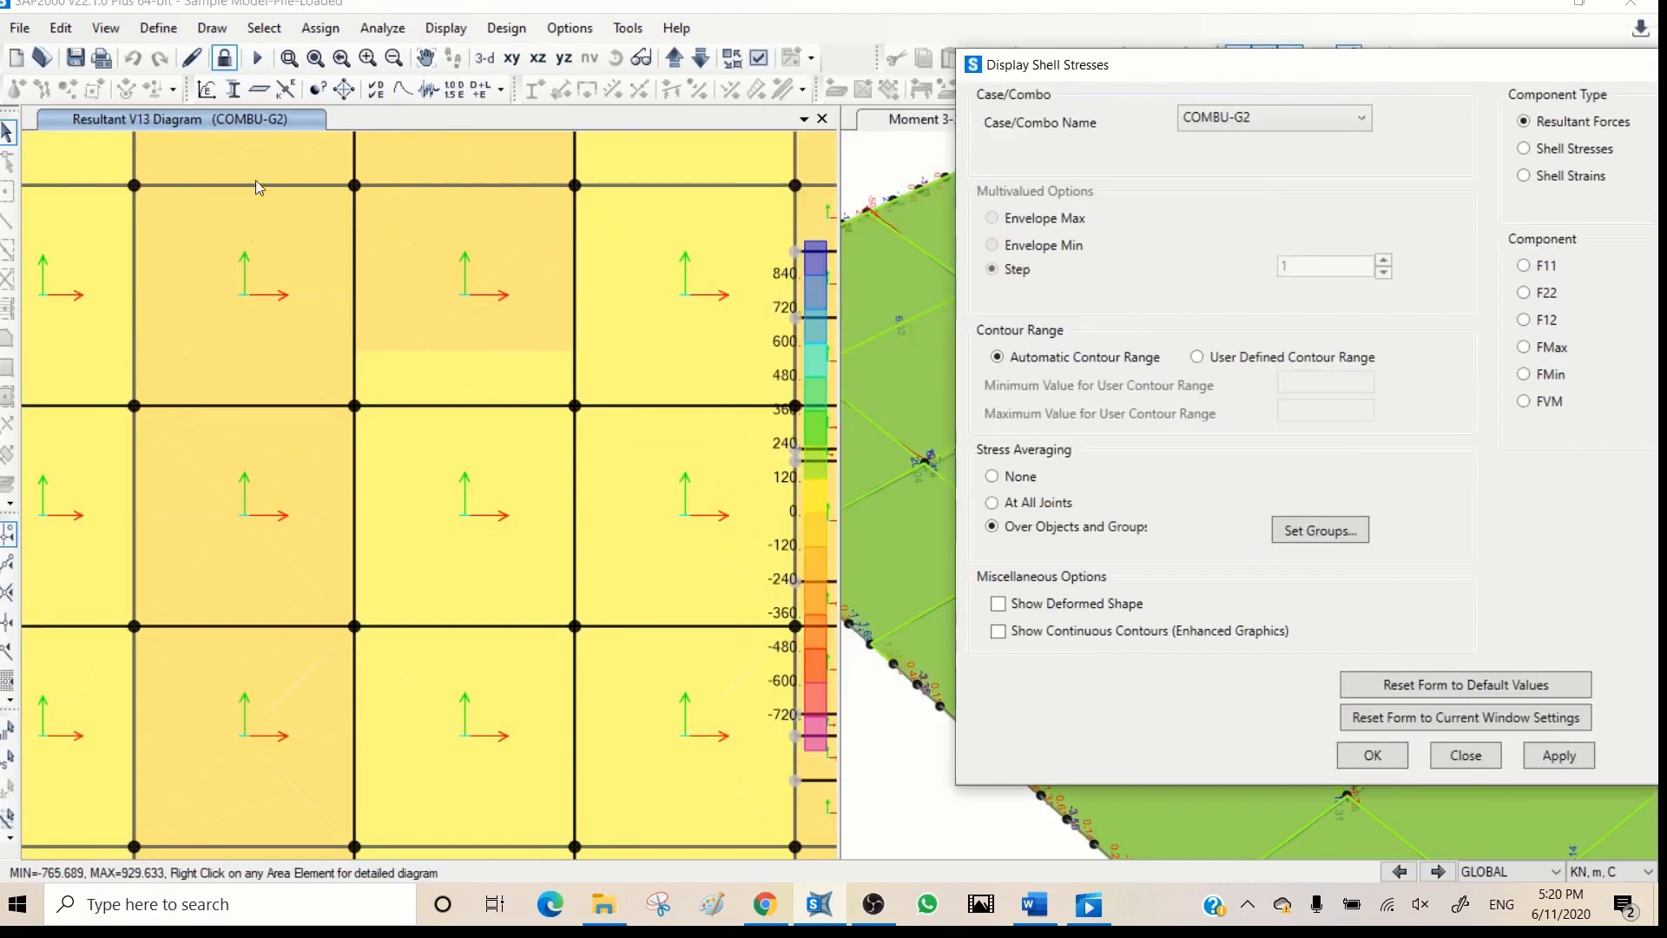
left_click(397, 60)
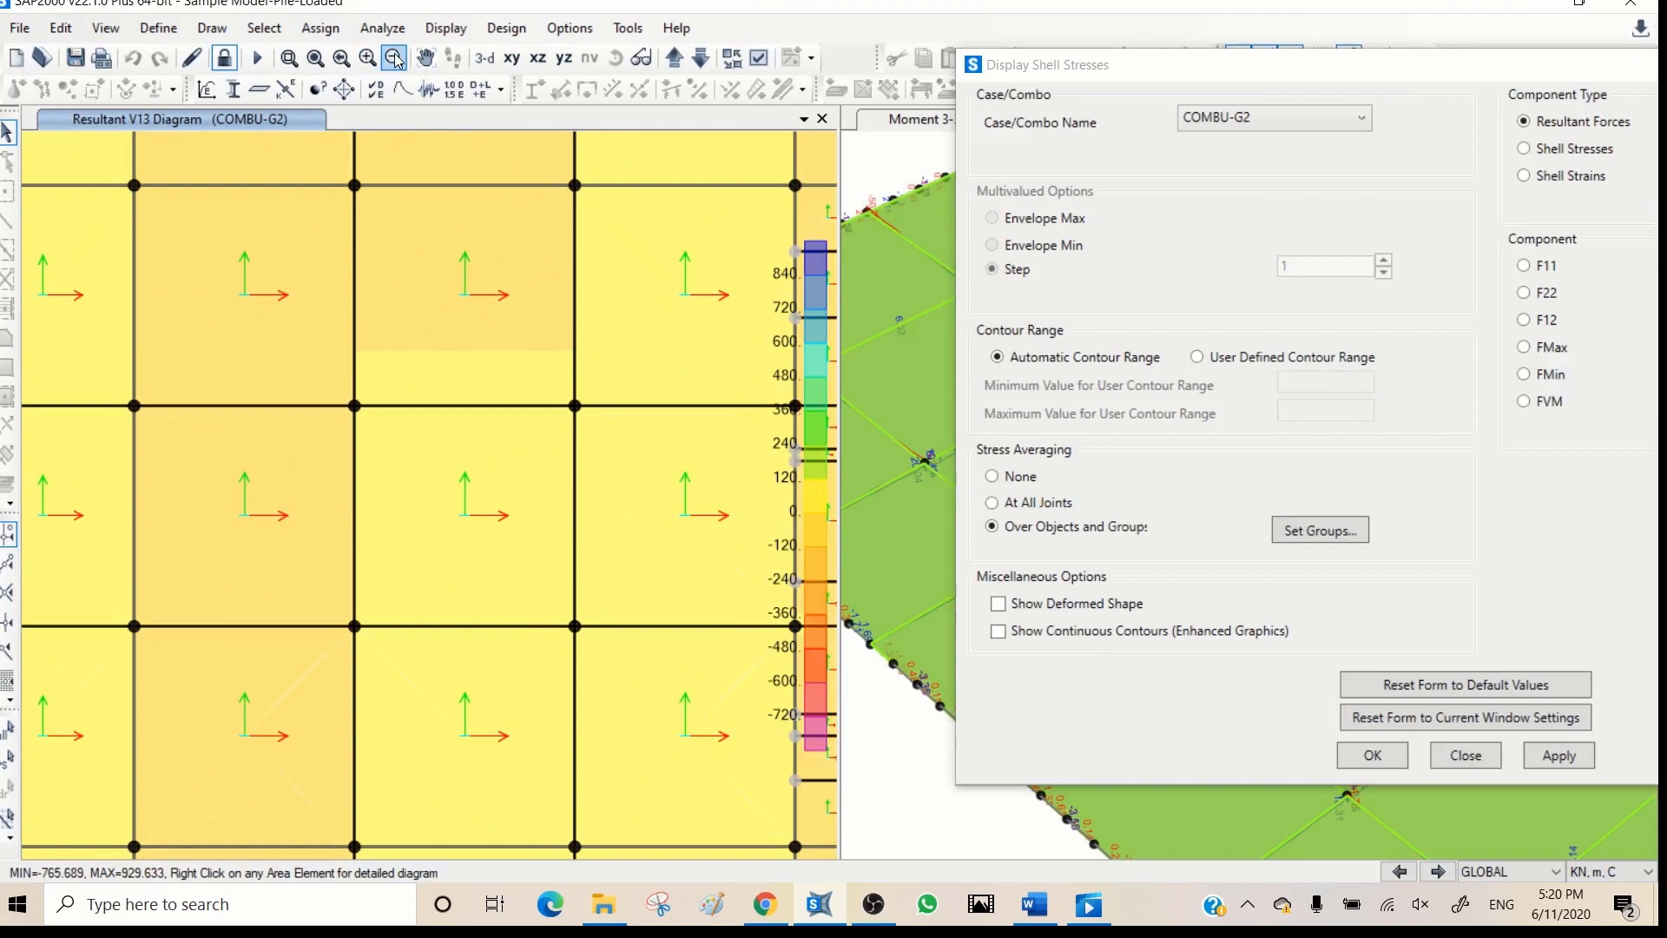
left_click(396, 60)
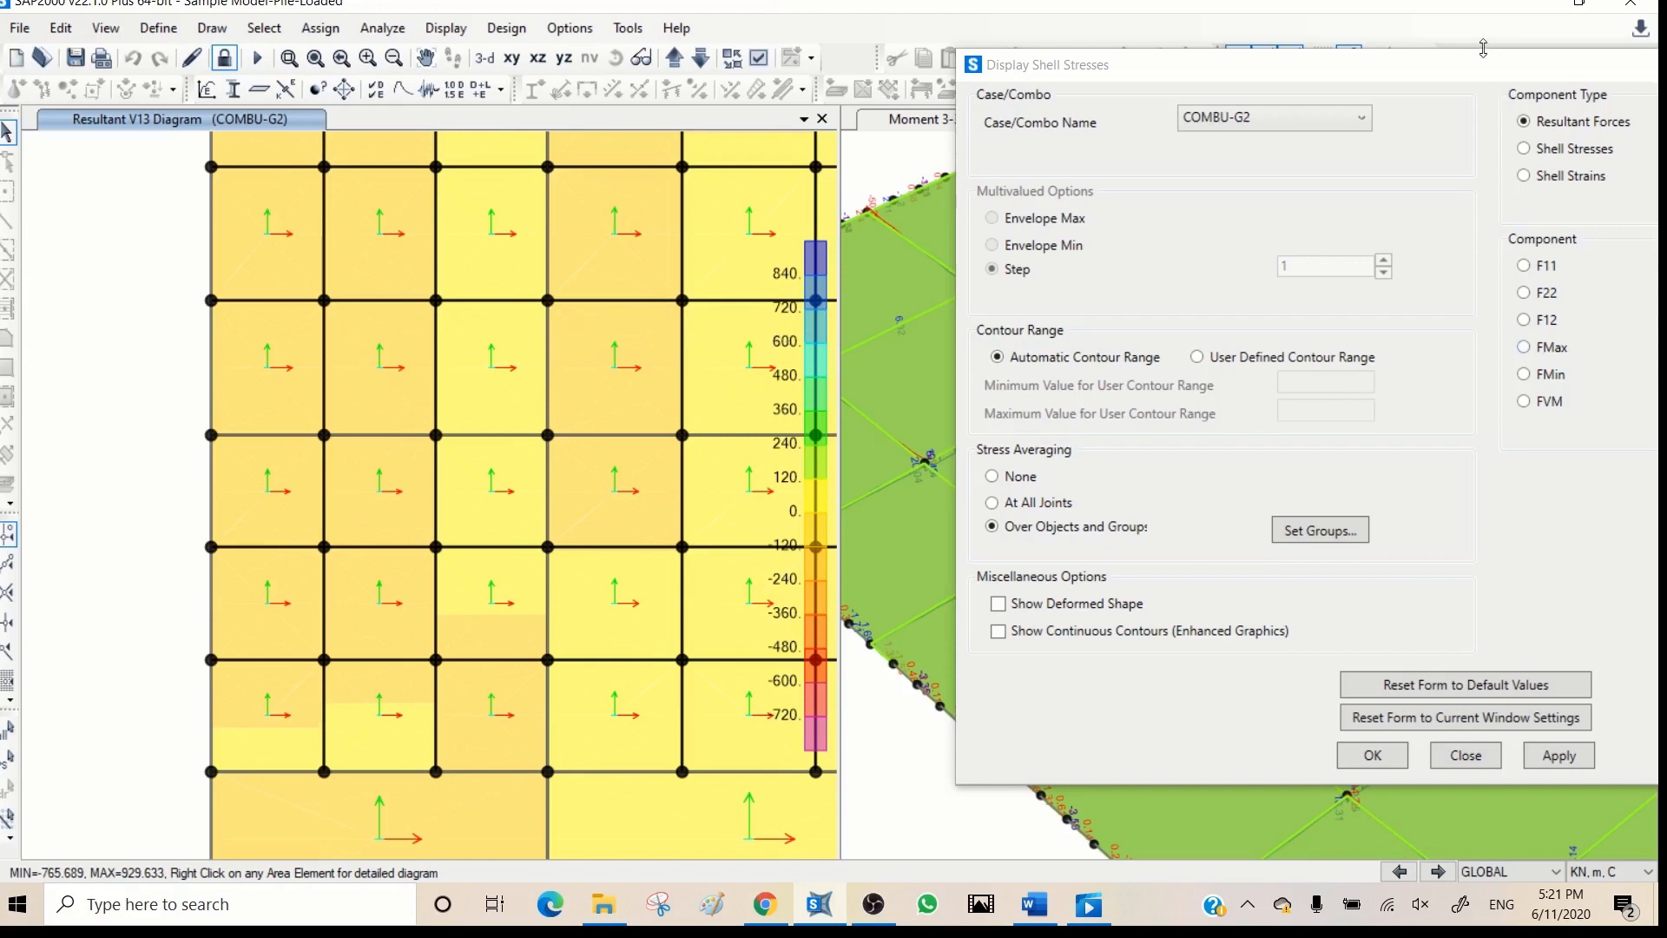
- Display the COMBU-G2 resultant shear V23 contours on the slab, inspect the values and close the stress settings
left_click_drag(1475, 66, 1212, 95)
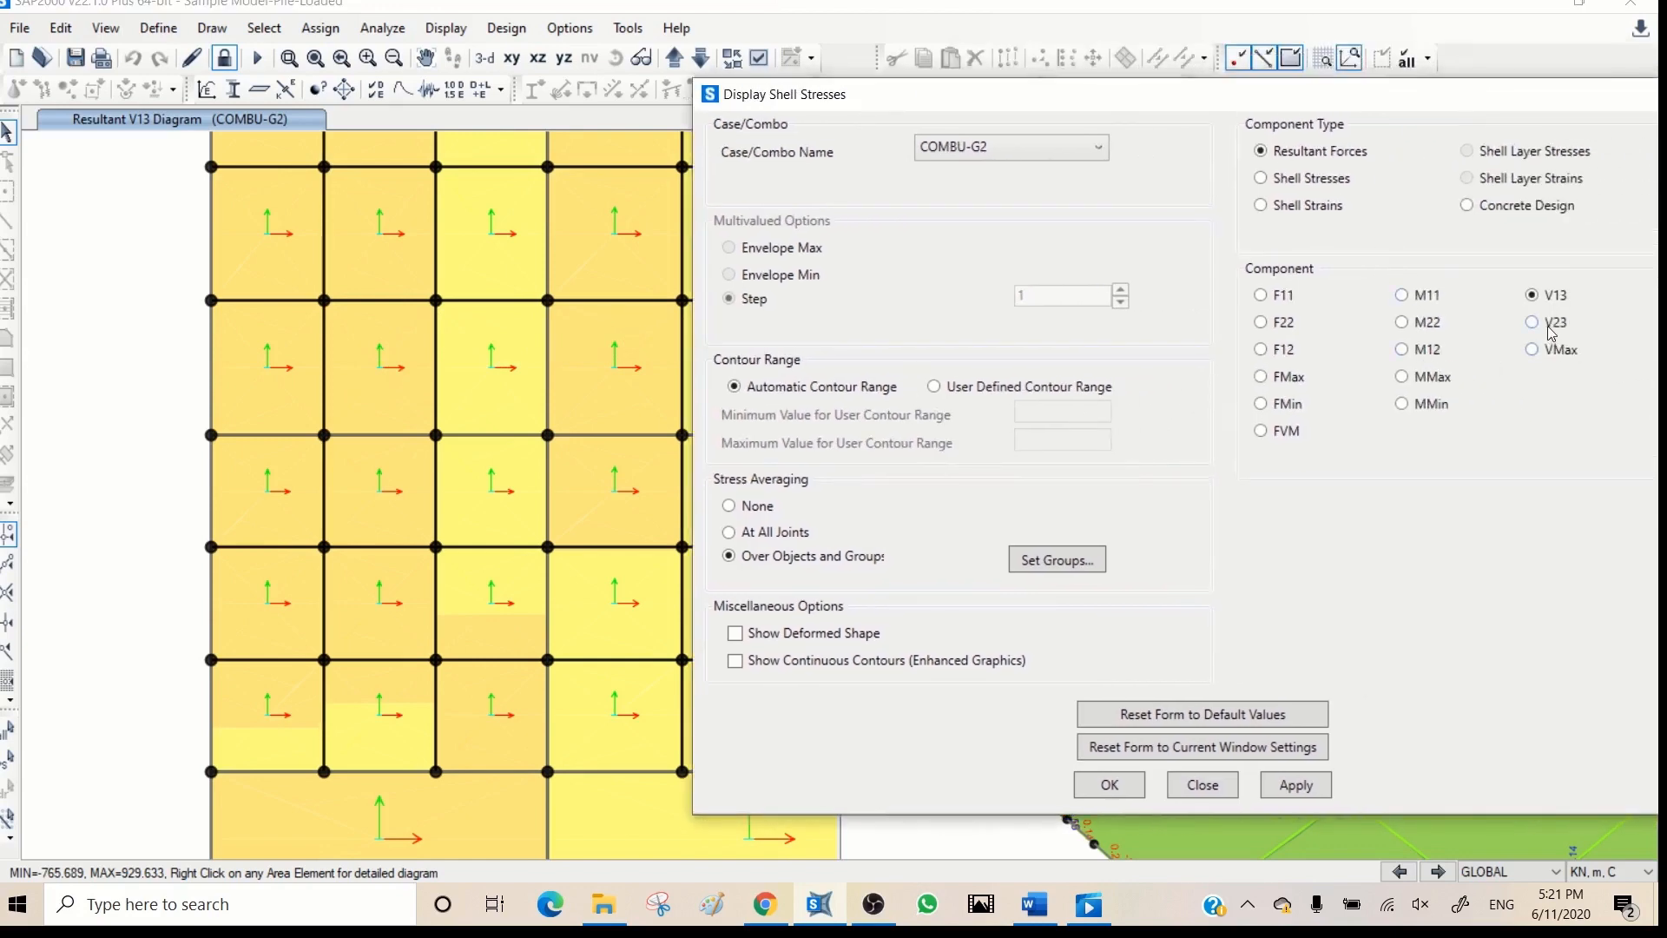
left_click(1296, 785)
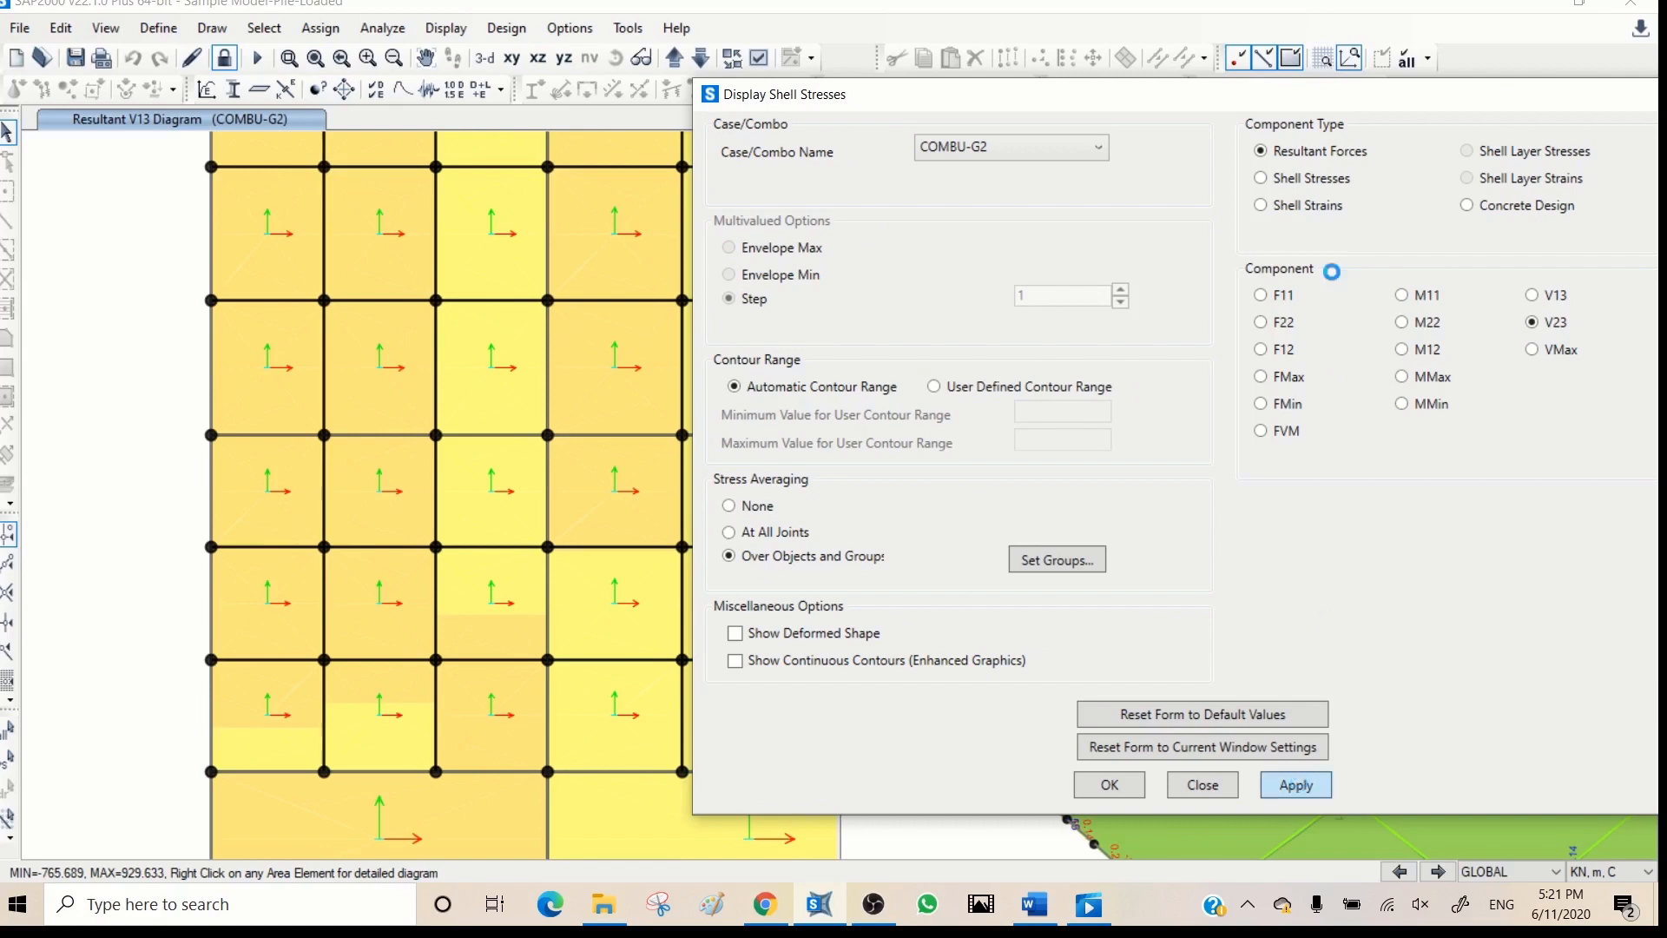
left_click_drag(1207, 103, 1465, 90)
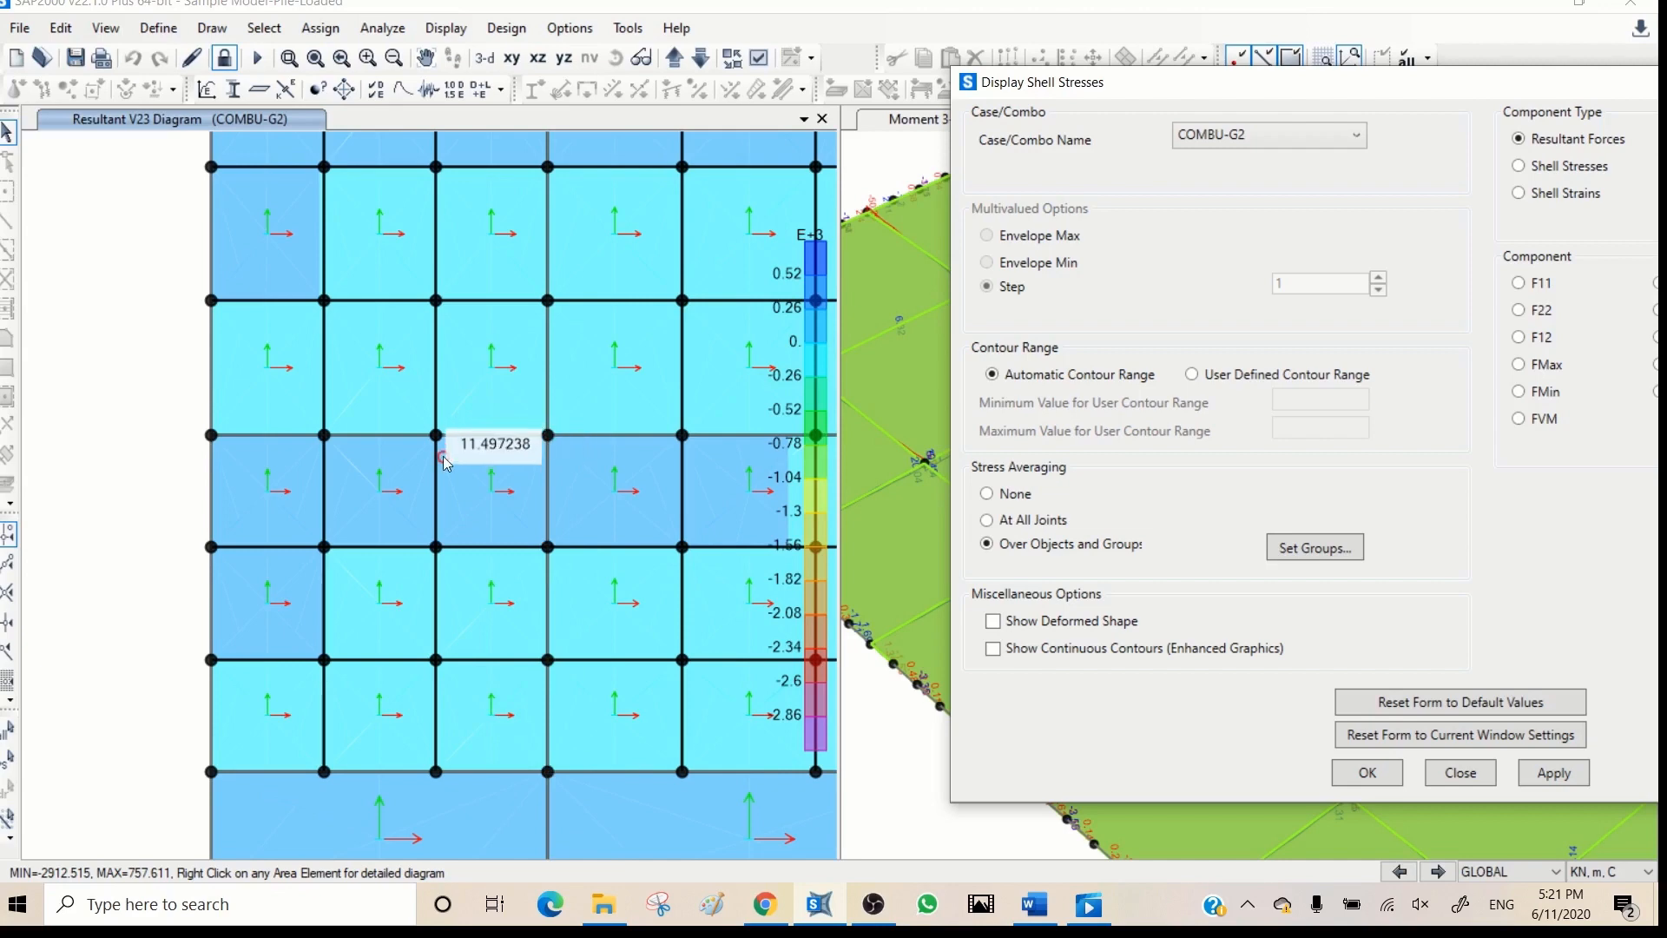
left_click_drag(1335, 84, 929, 88)
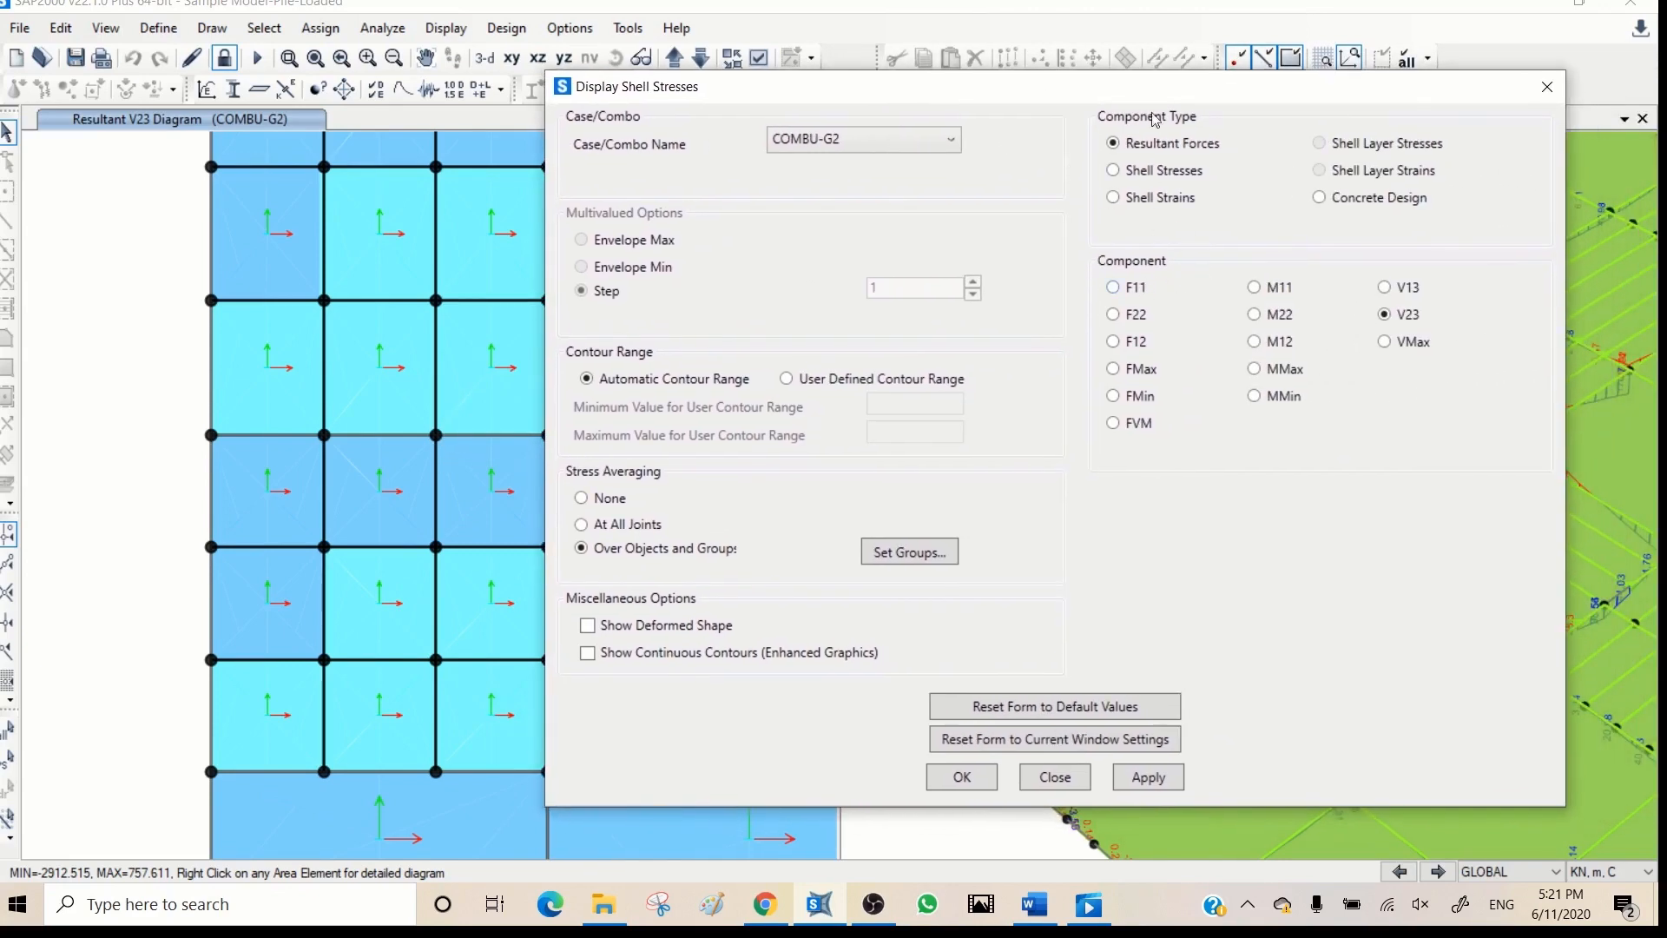
left_click(1547, 86)
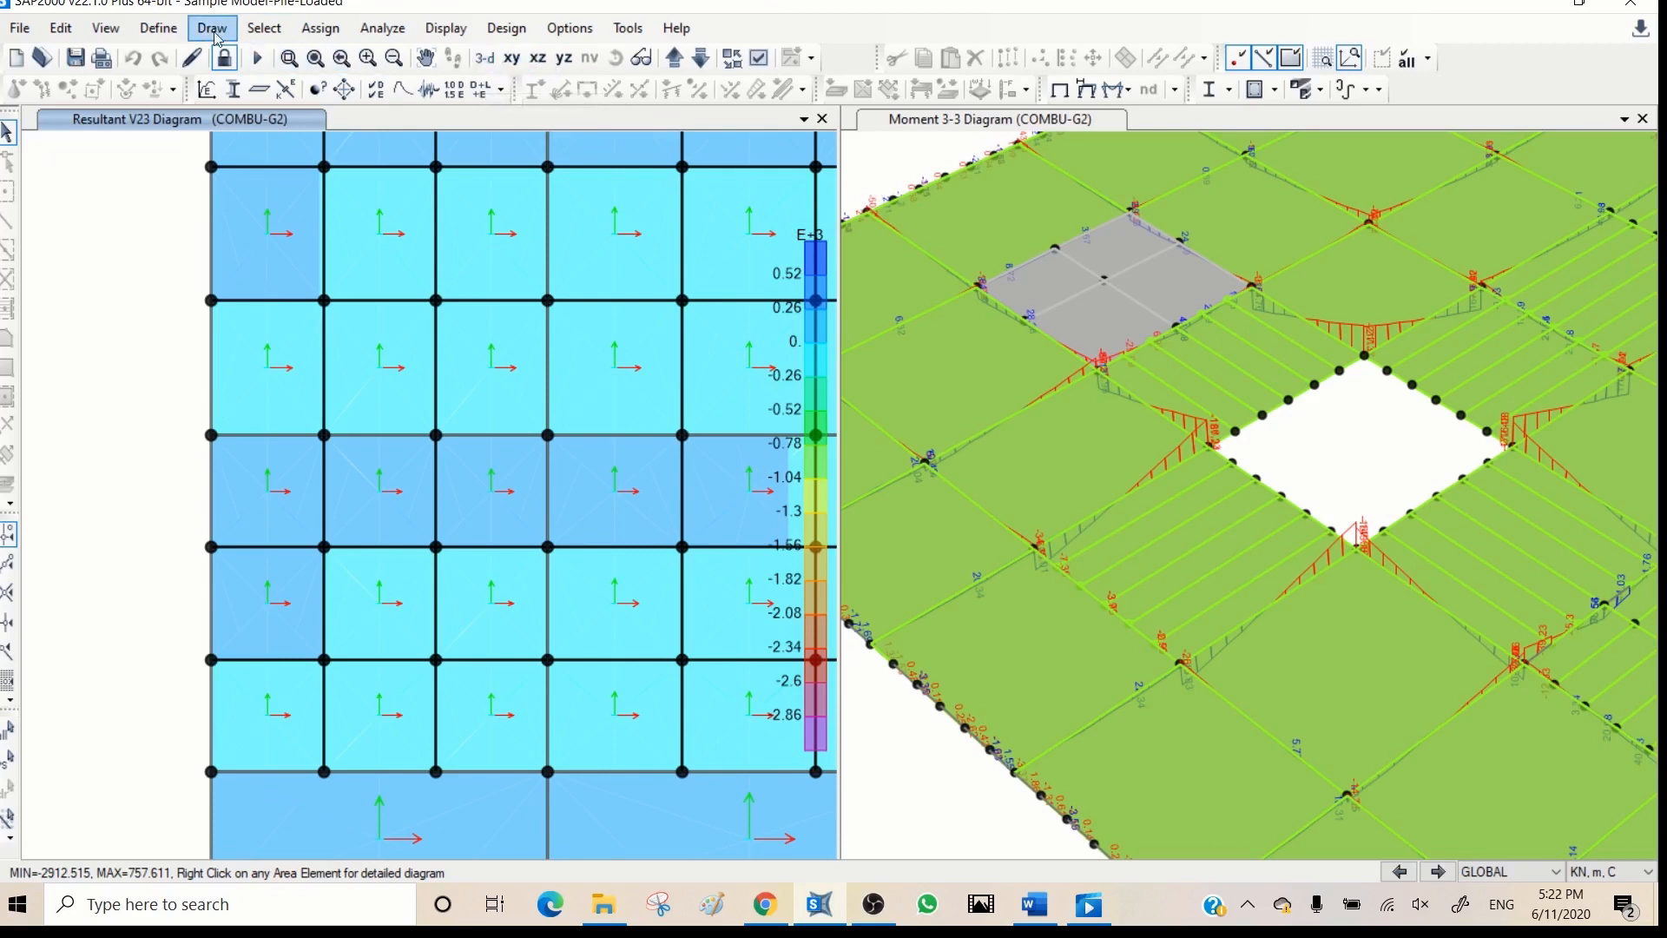
- Select all objects in the Basement Wall group
left_click(268, 28)
mouse_move(299, 57)
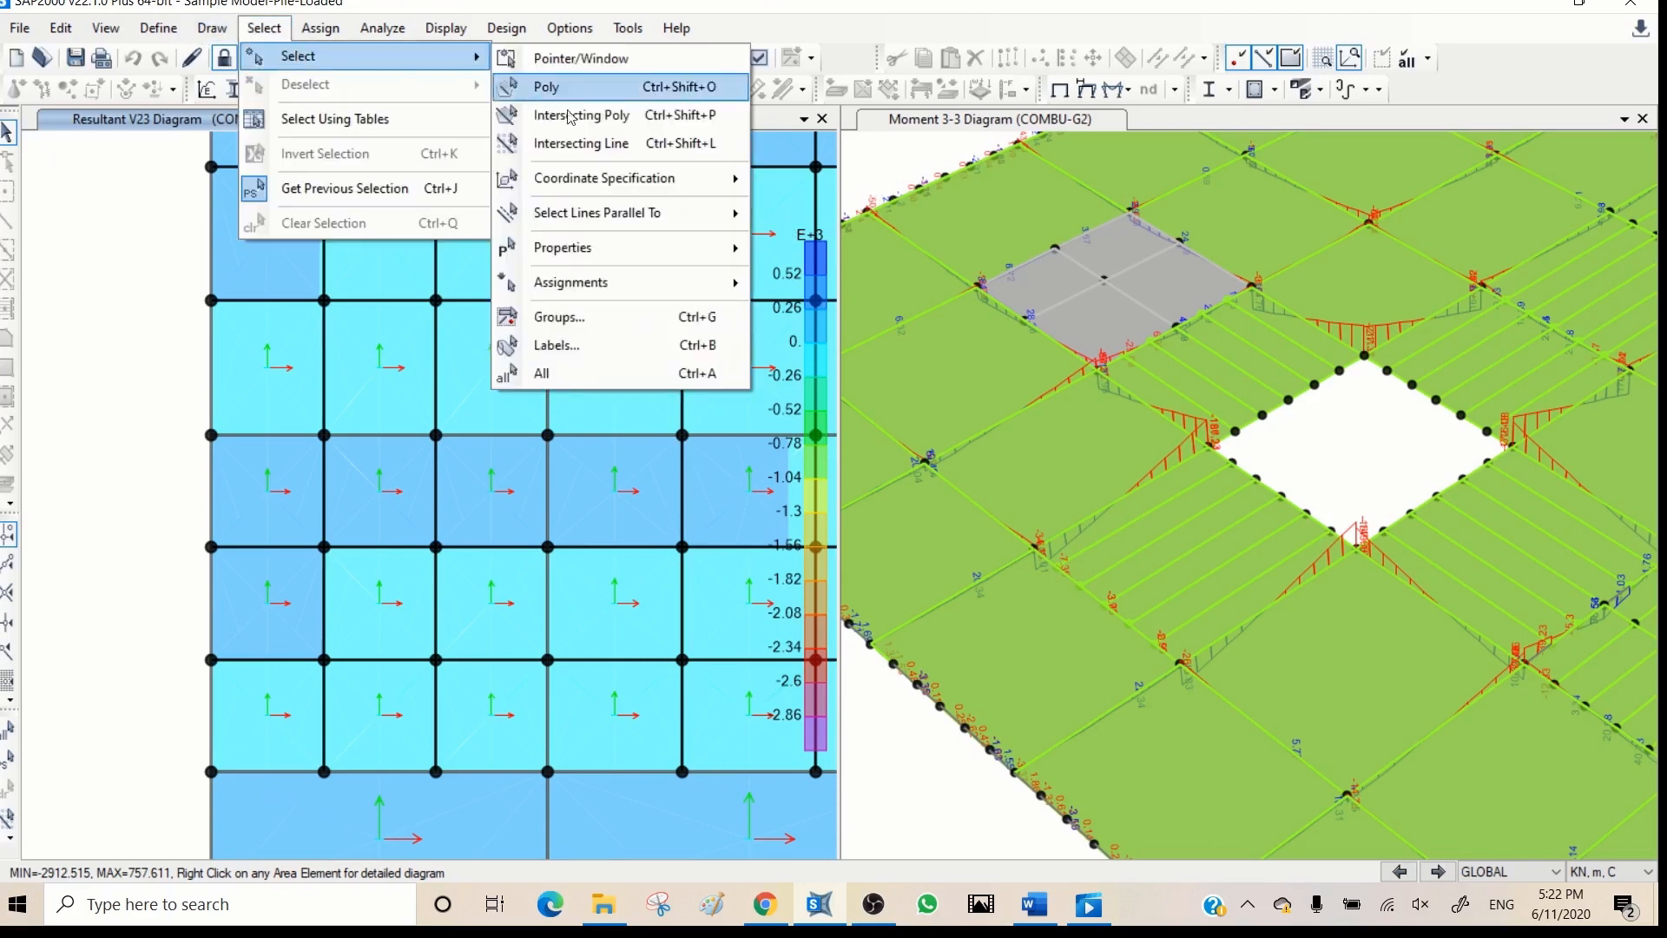
left_click(621, 318)
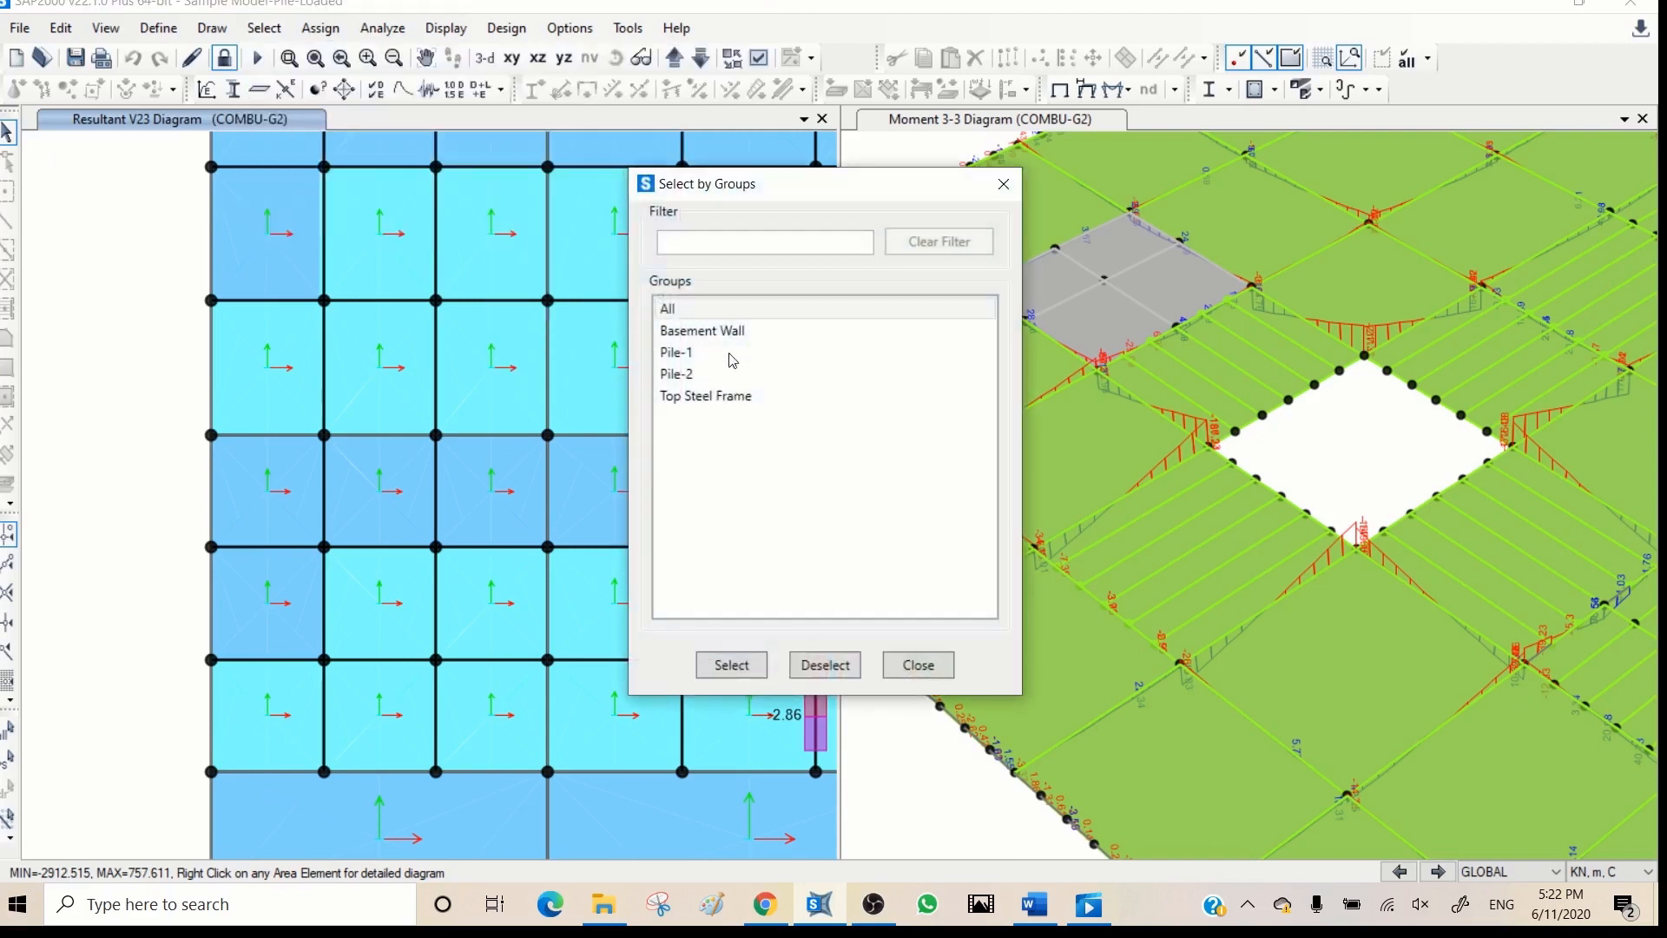
left_click(716, 330)
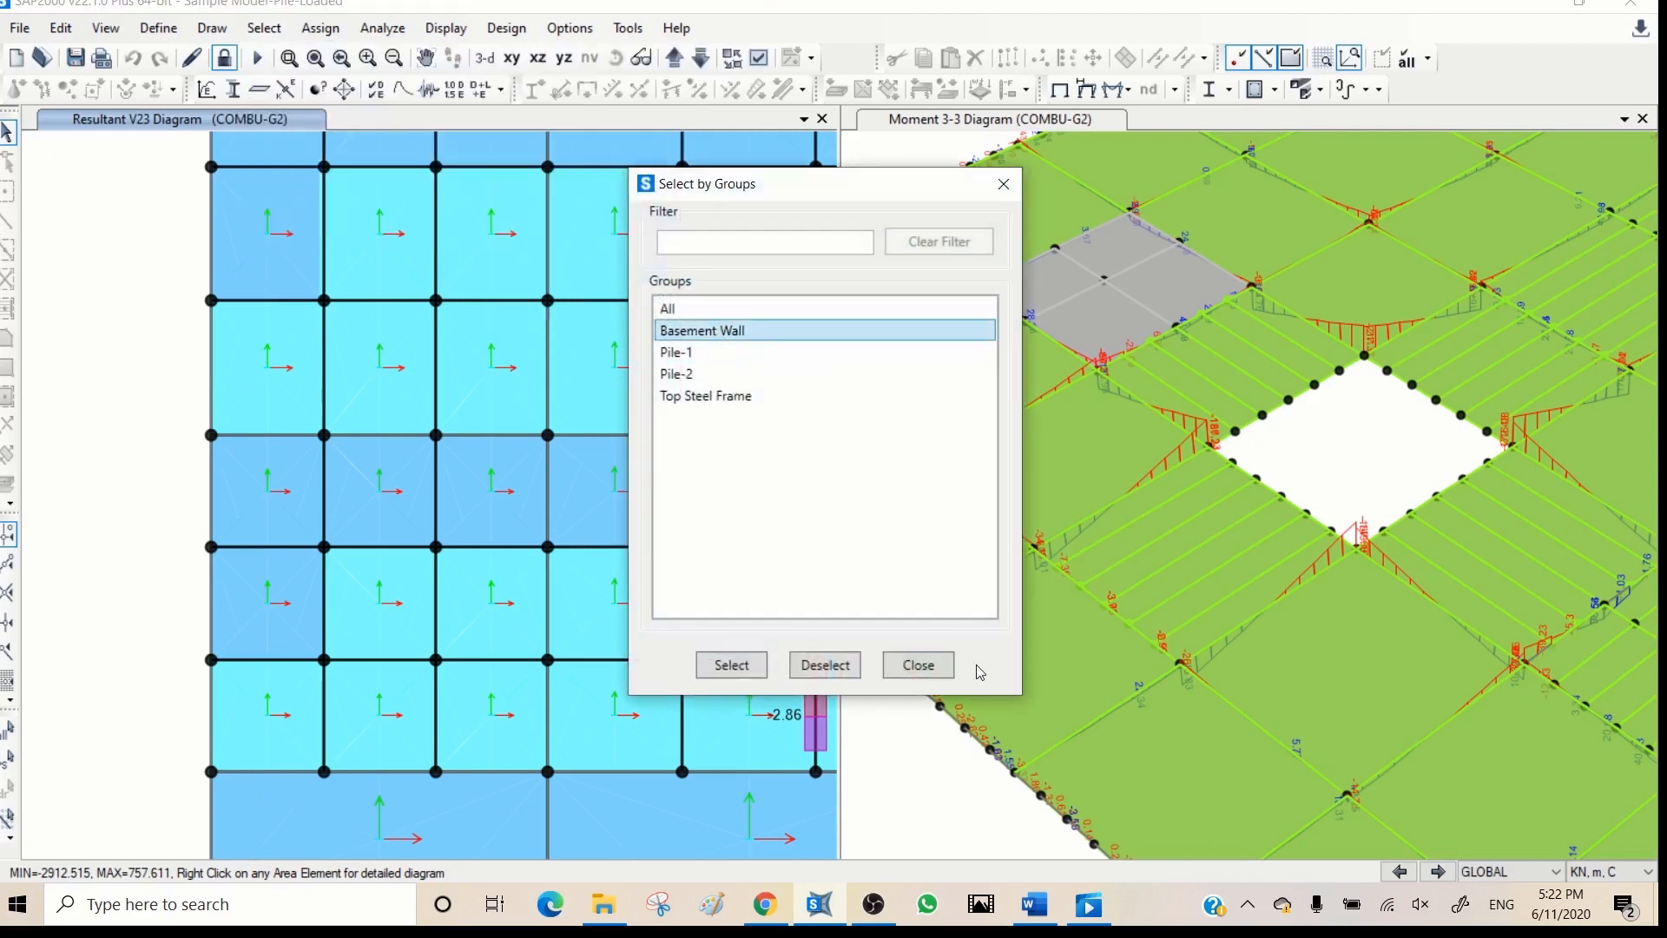
left_click(731, 664)
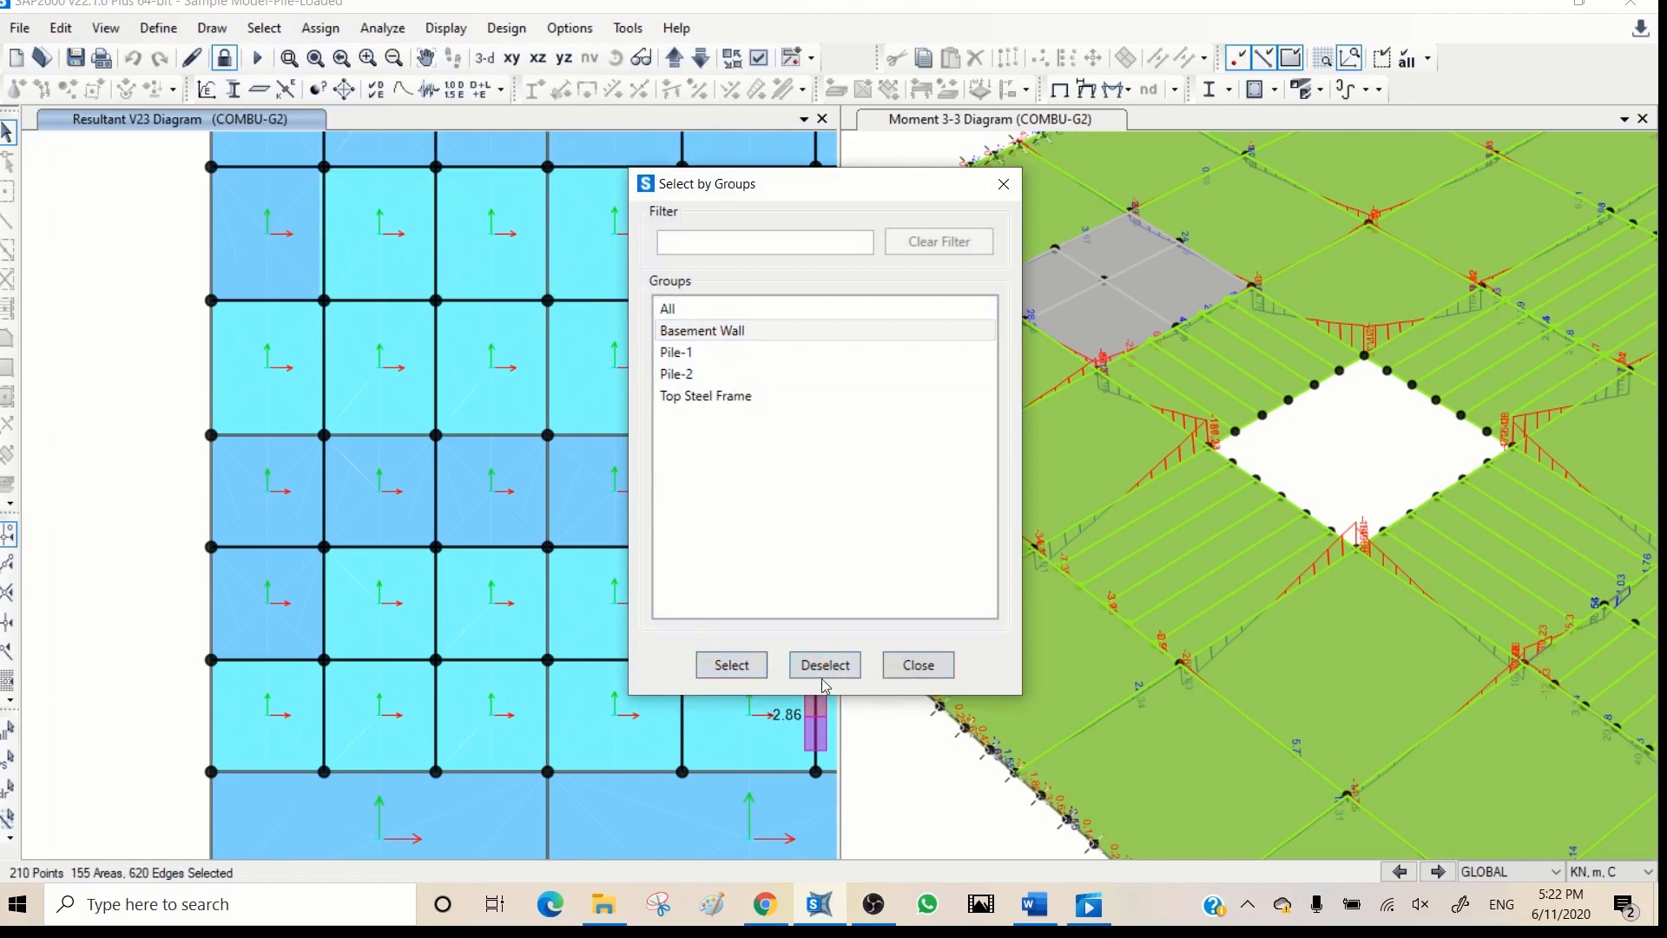
left_click(918, 664)
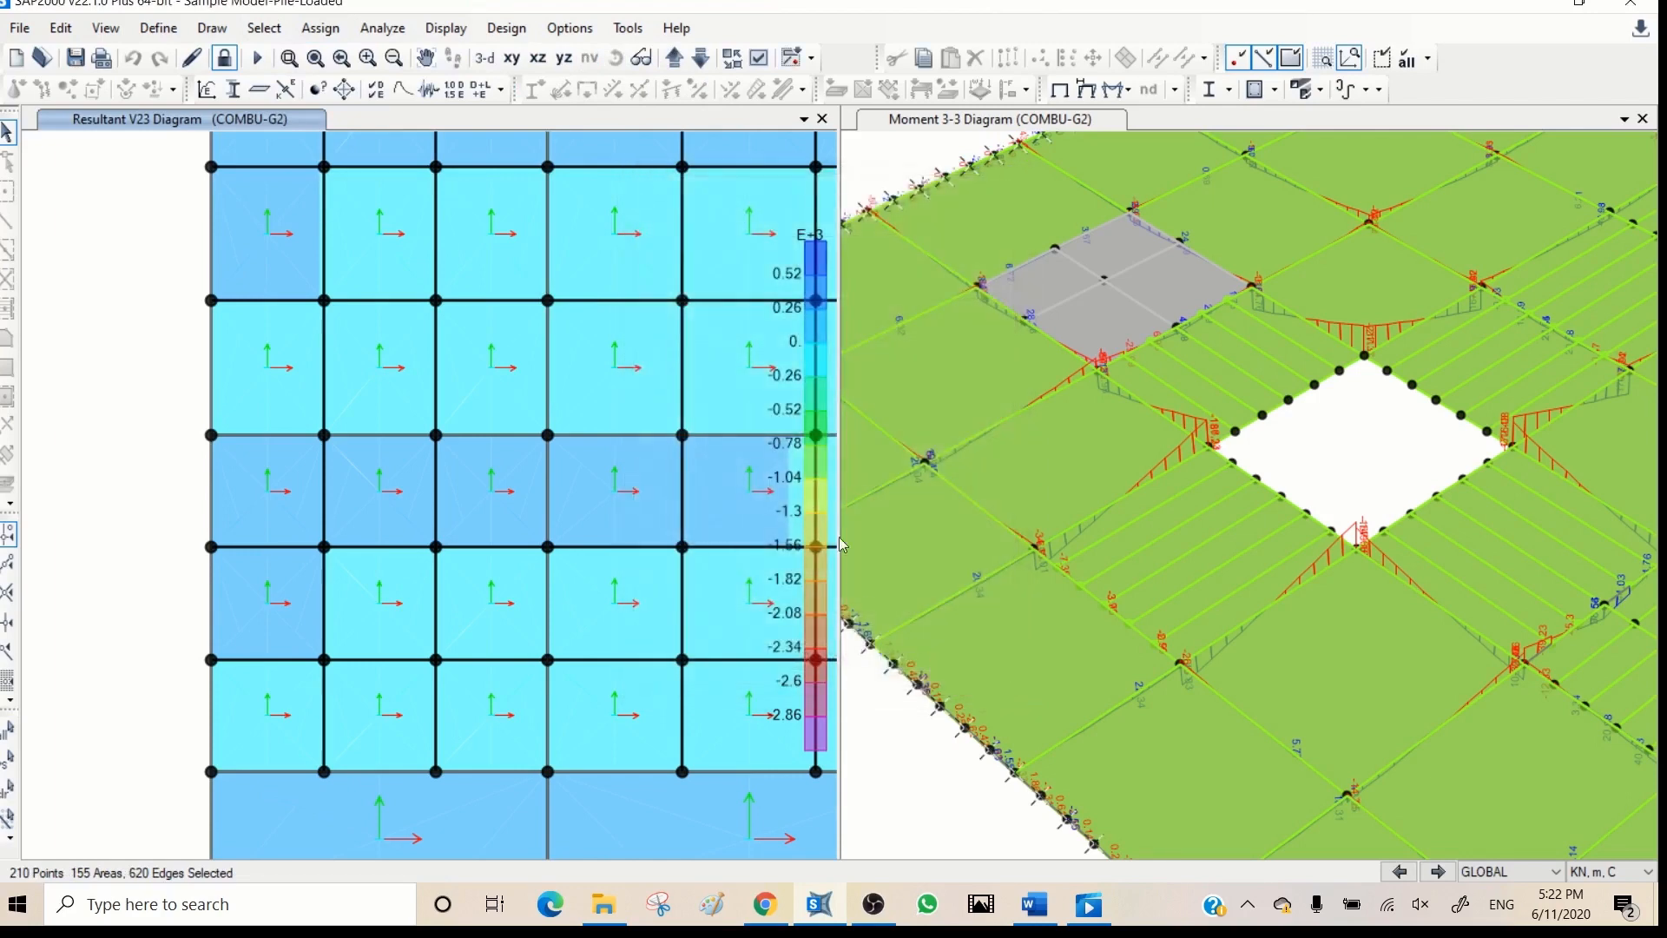
- Isolate the selected basement walls and show a wall corner close up in the 3D view
left_click(1381, 57)
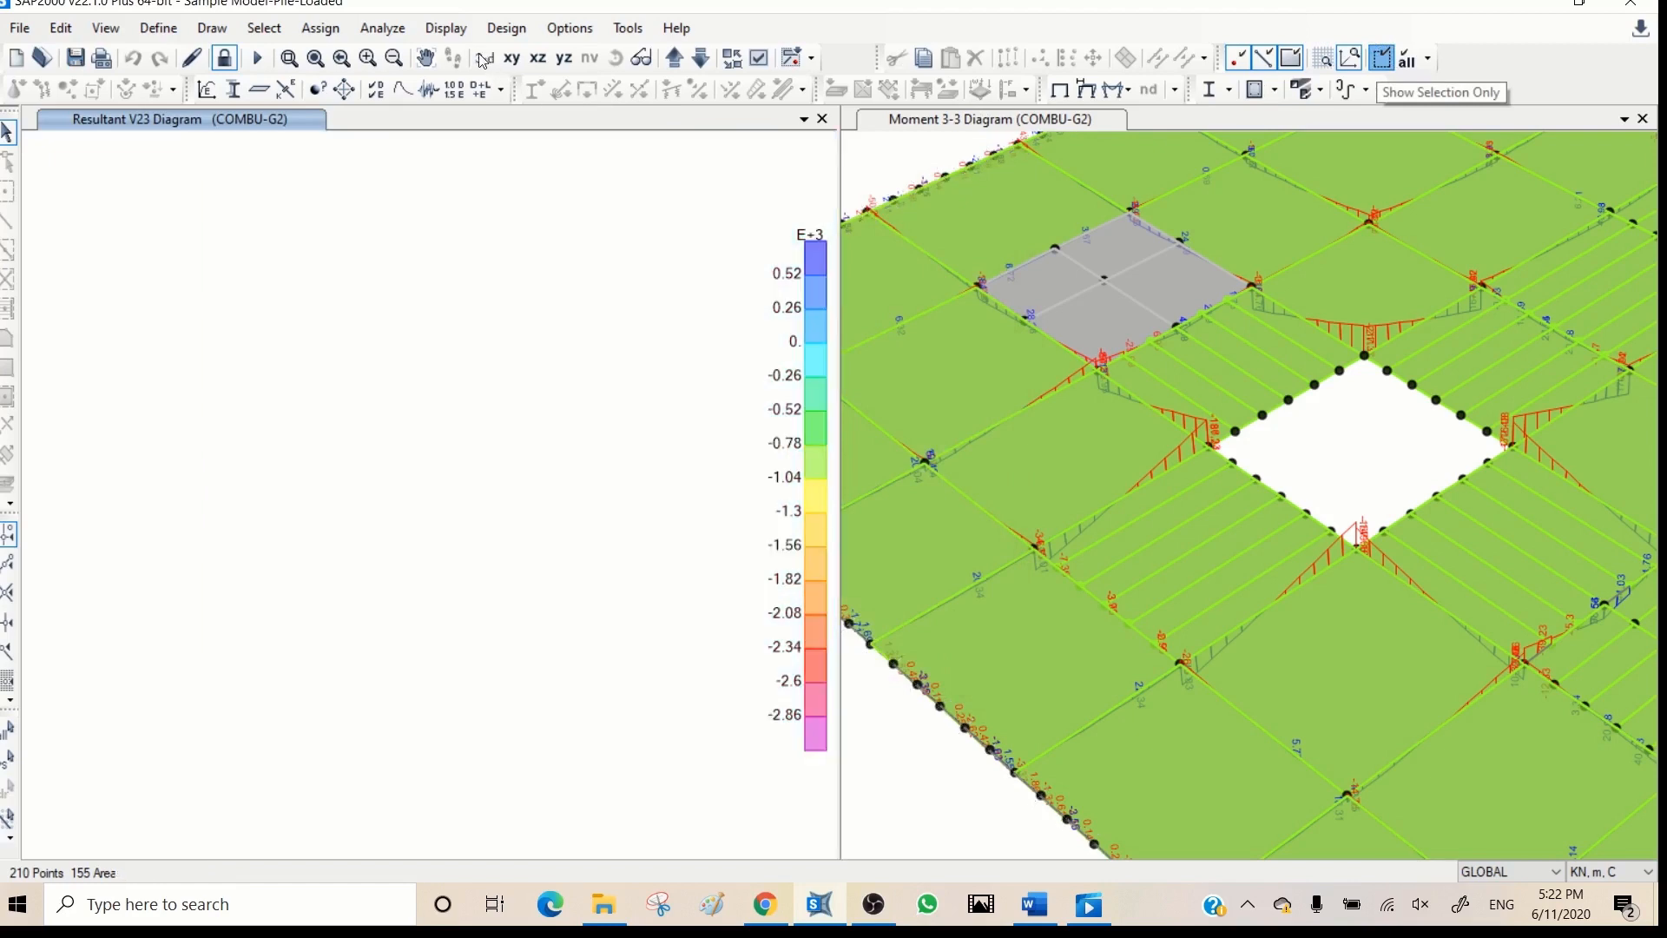
left_click(483, 58)
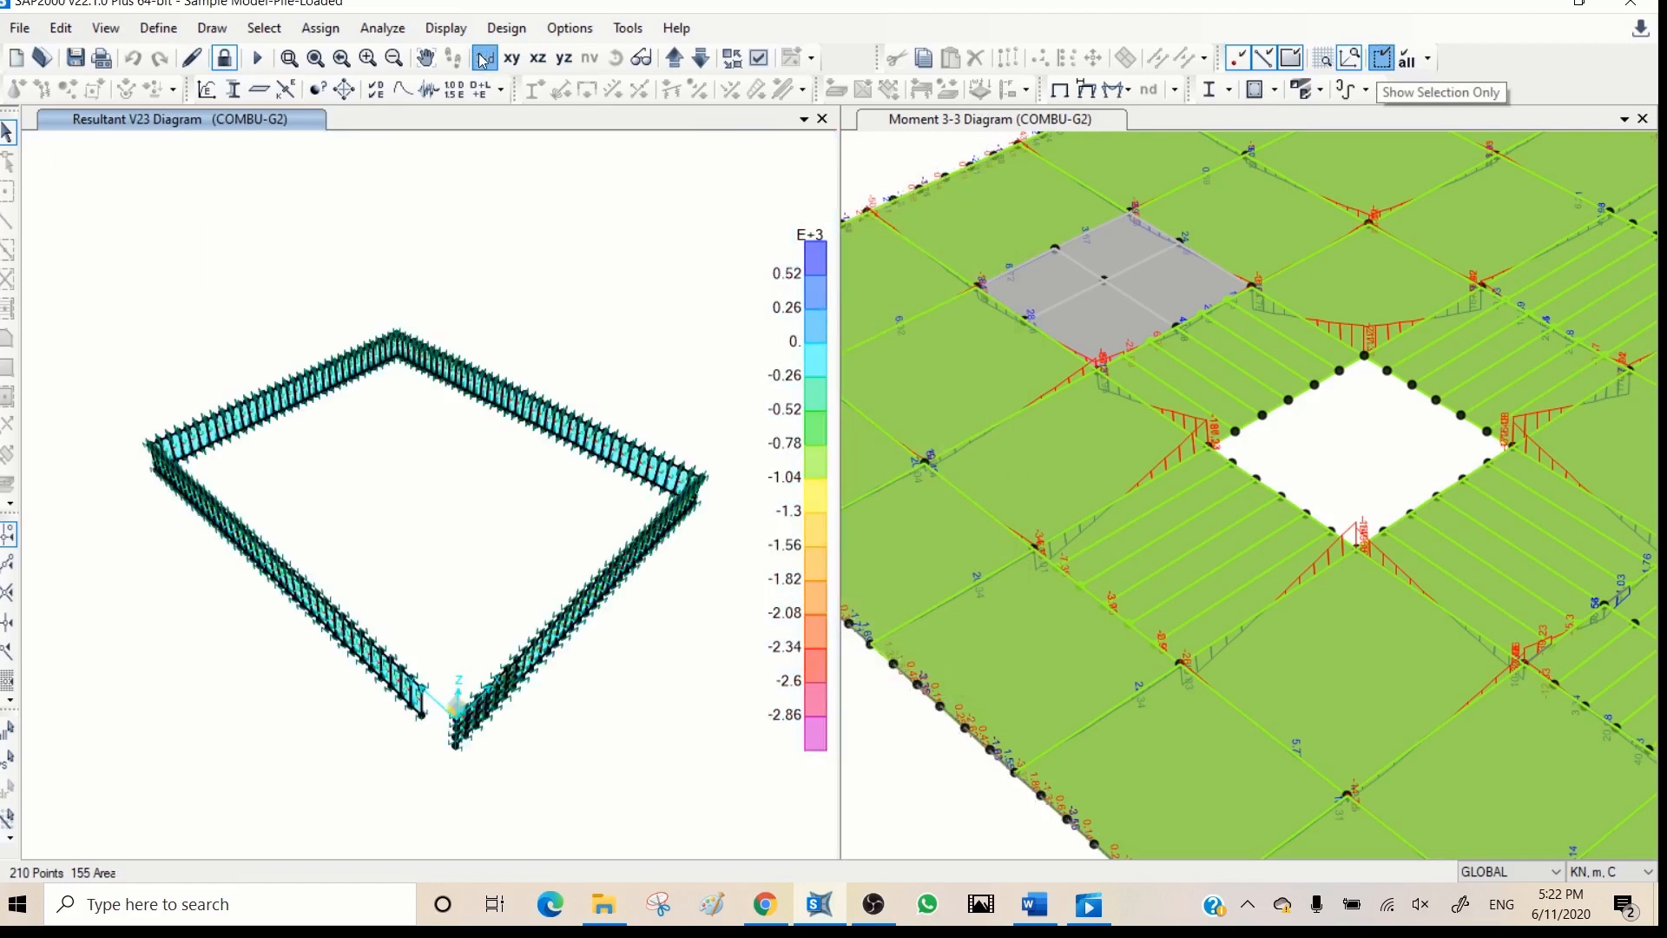
left_click(290, 58)
left_click_drag(725, 359, 484, 521)
mouse_move(518, 579)
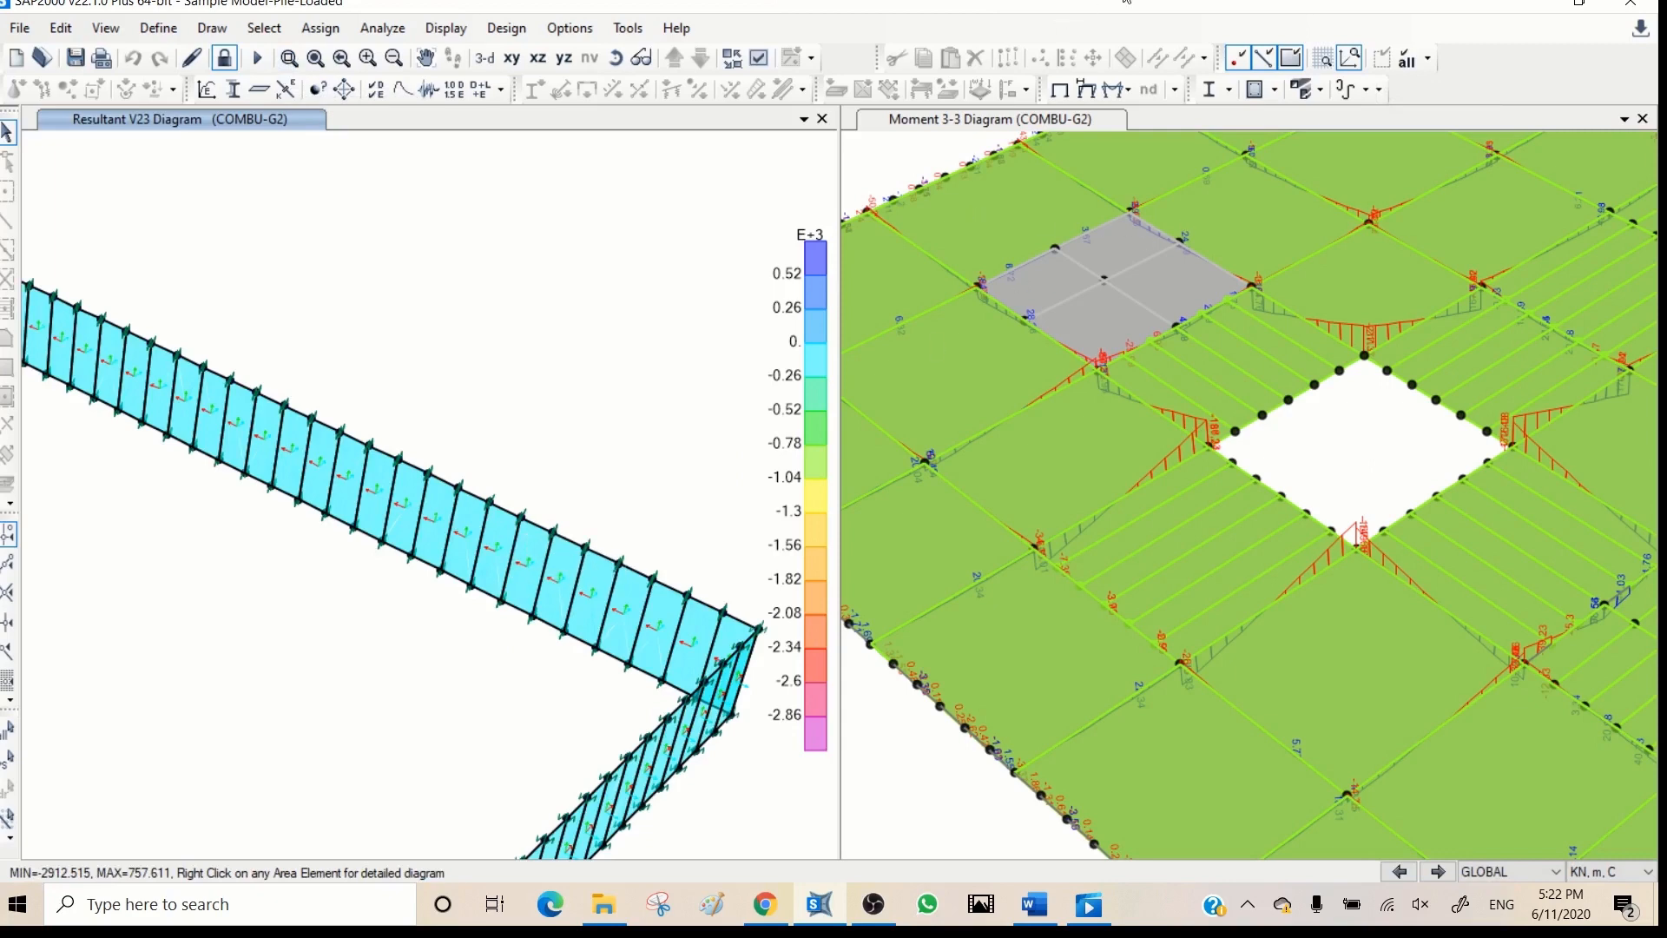
- Display the COMBU-G2 resultant shear V13 contours on the basement walls and inspect the values
left_click(1119, 90)
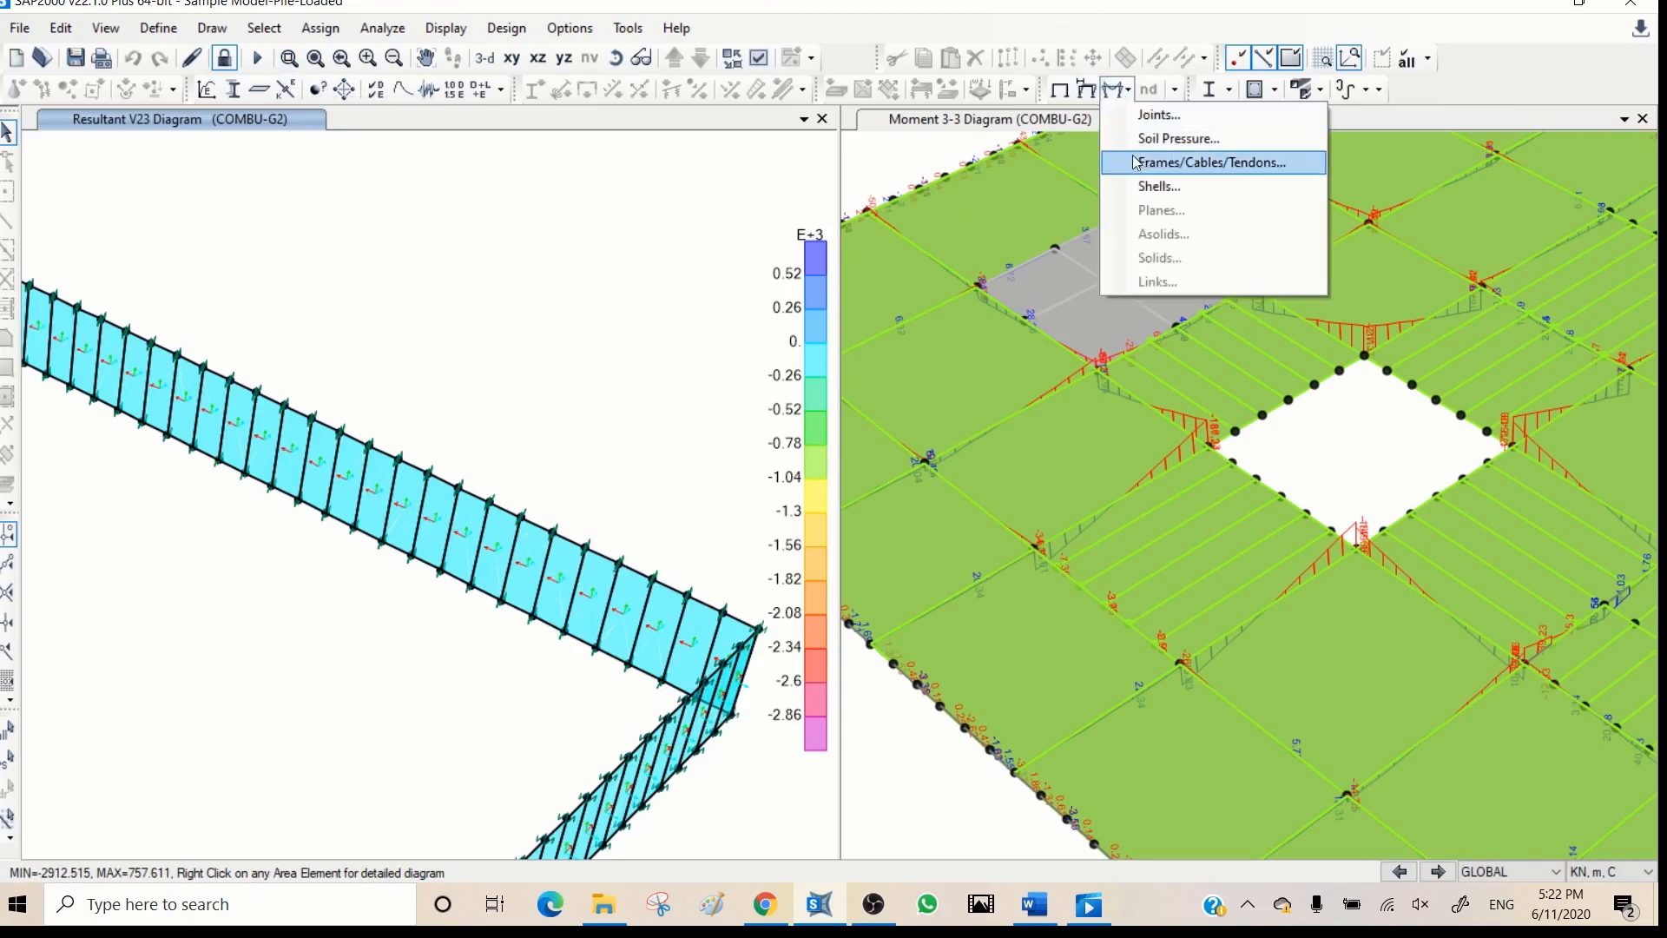
left_click(1163, 186)
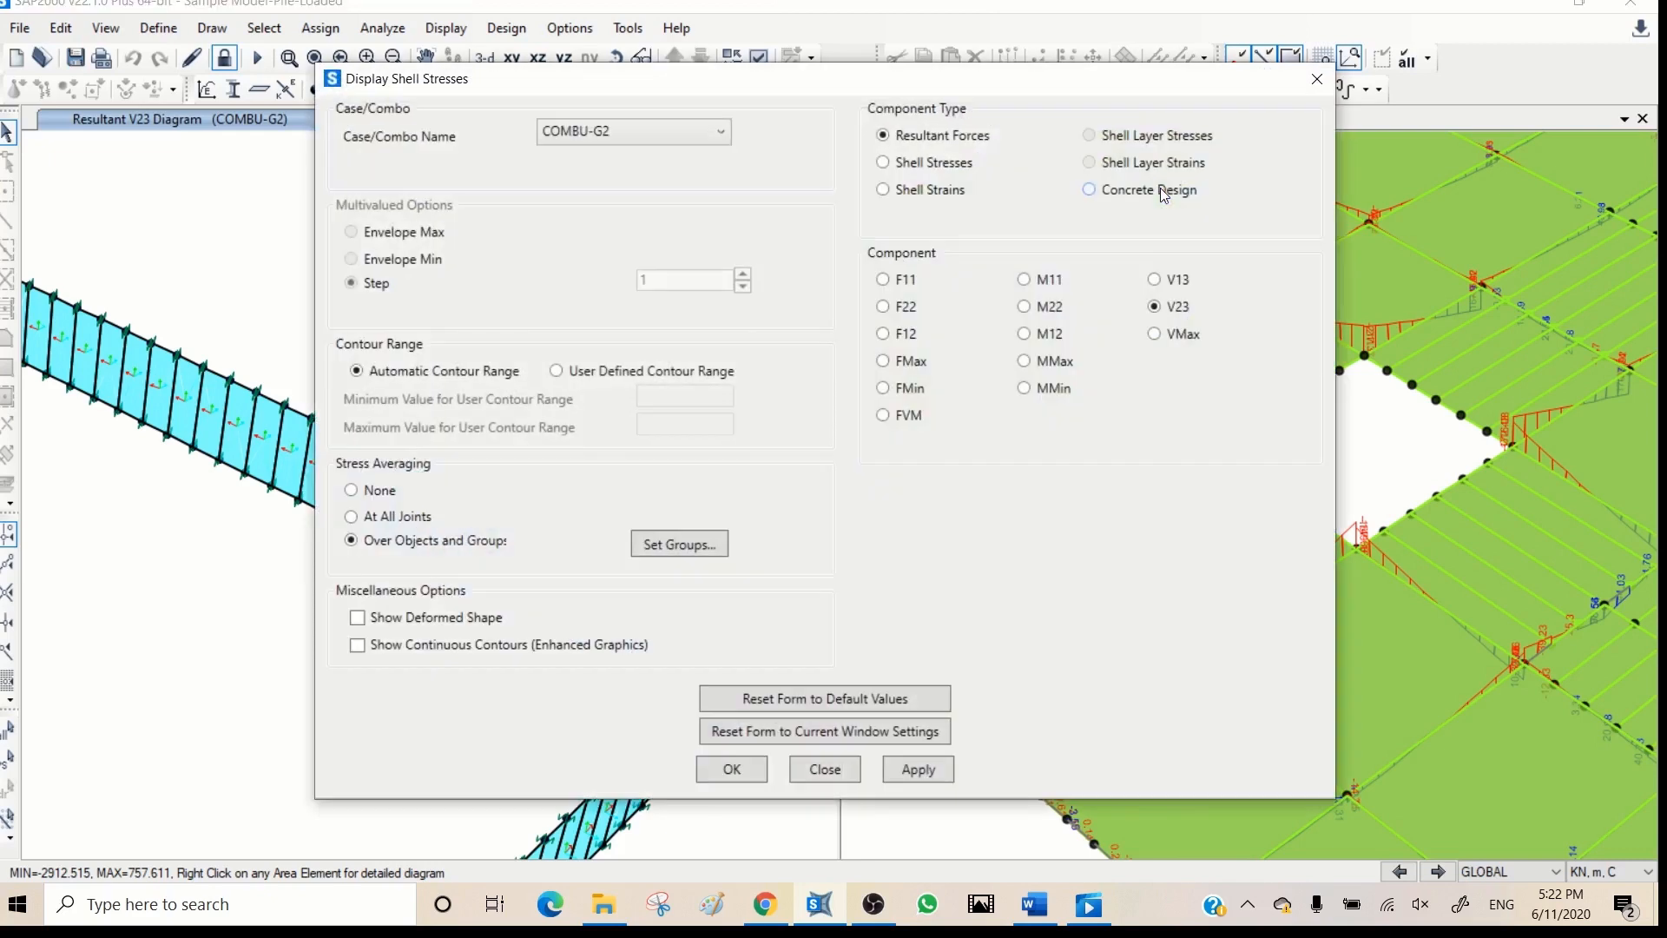
left_click_drag(1053, 83, 1467, 58)
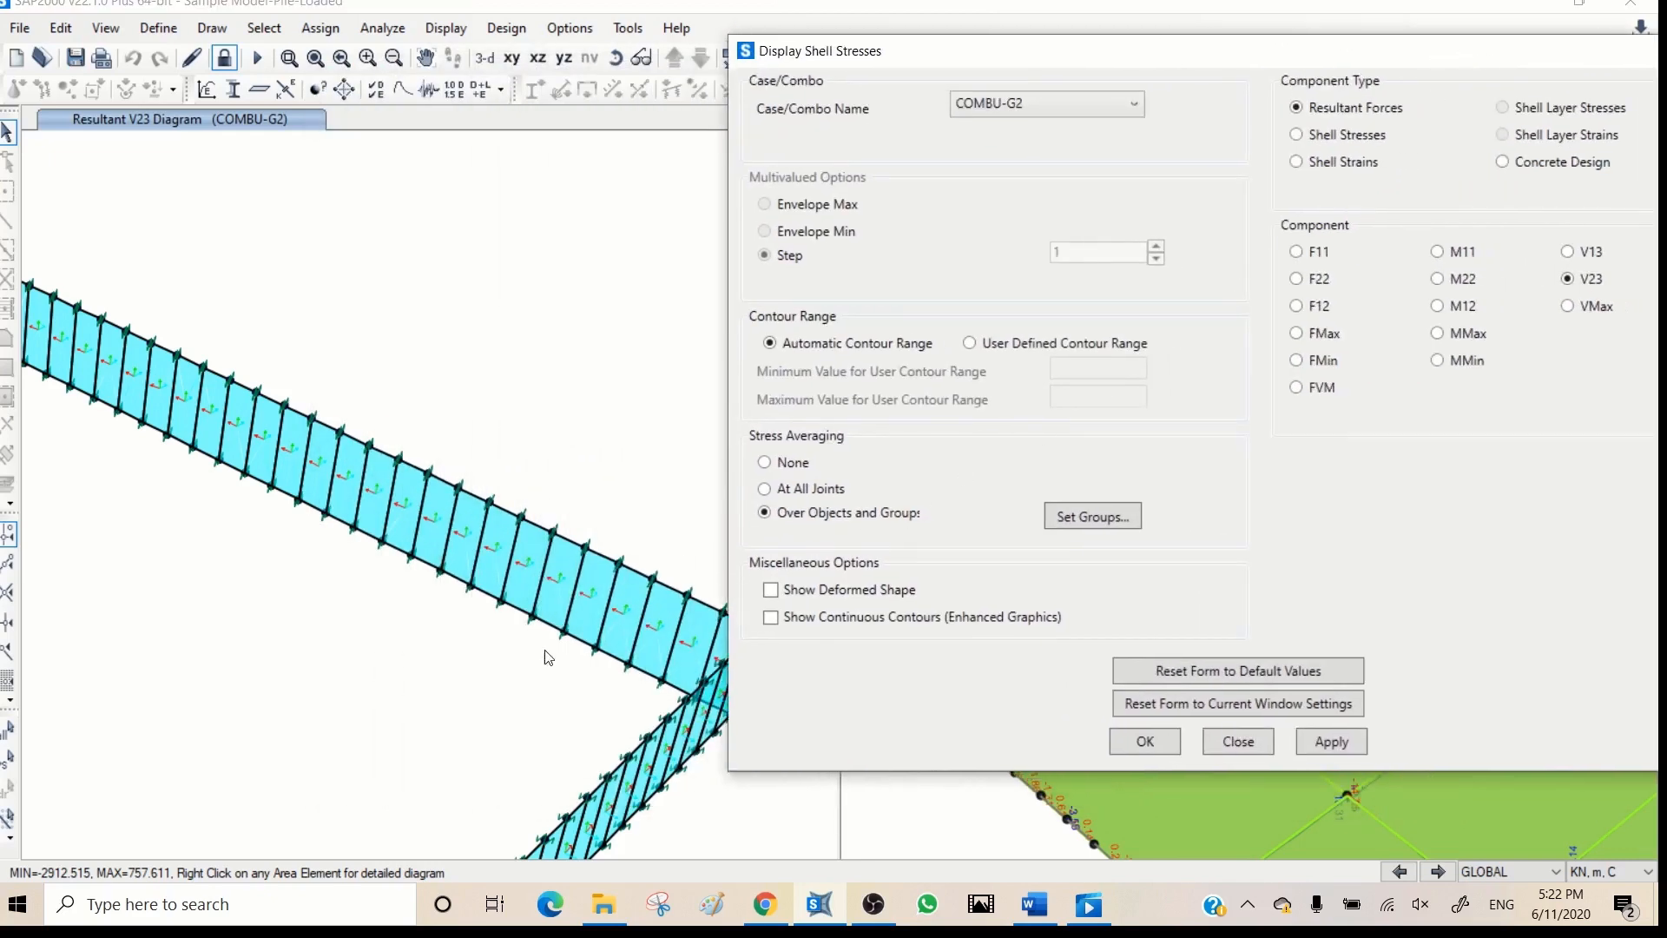
mouse_move(574, 640)
left_click(1327, 742)
mouse_move(522, 567)
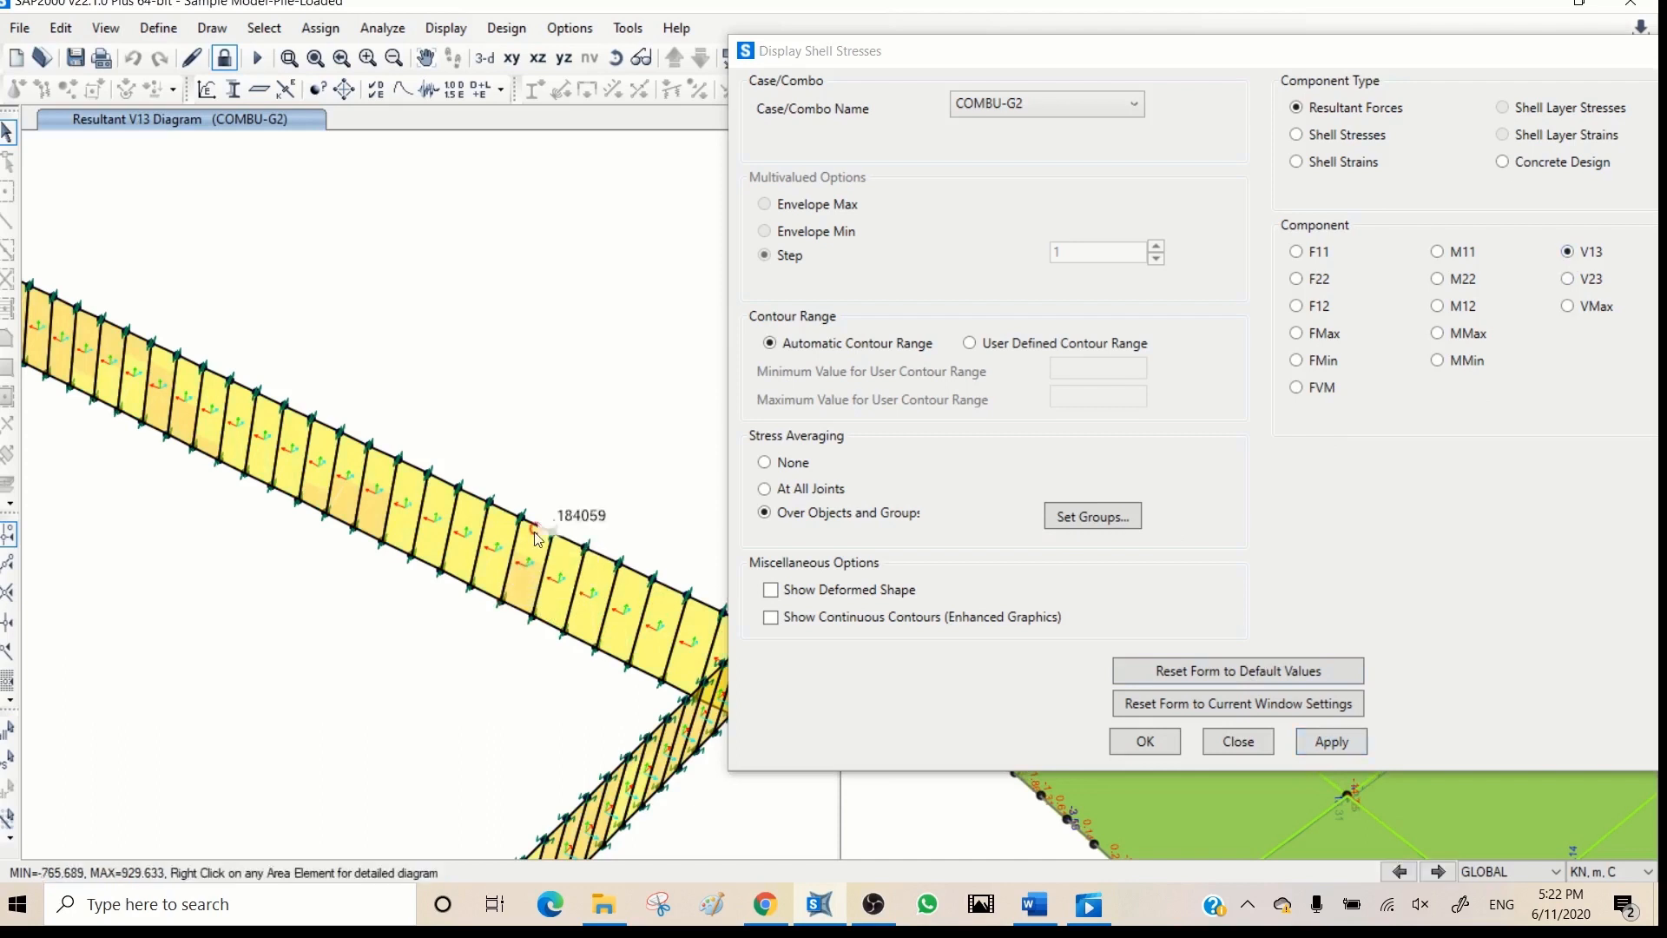
- Display the COMBU-G2 resultant moment M22 contours on the basement walls
left_click(1465, 282)
left_click(1323, 742)
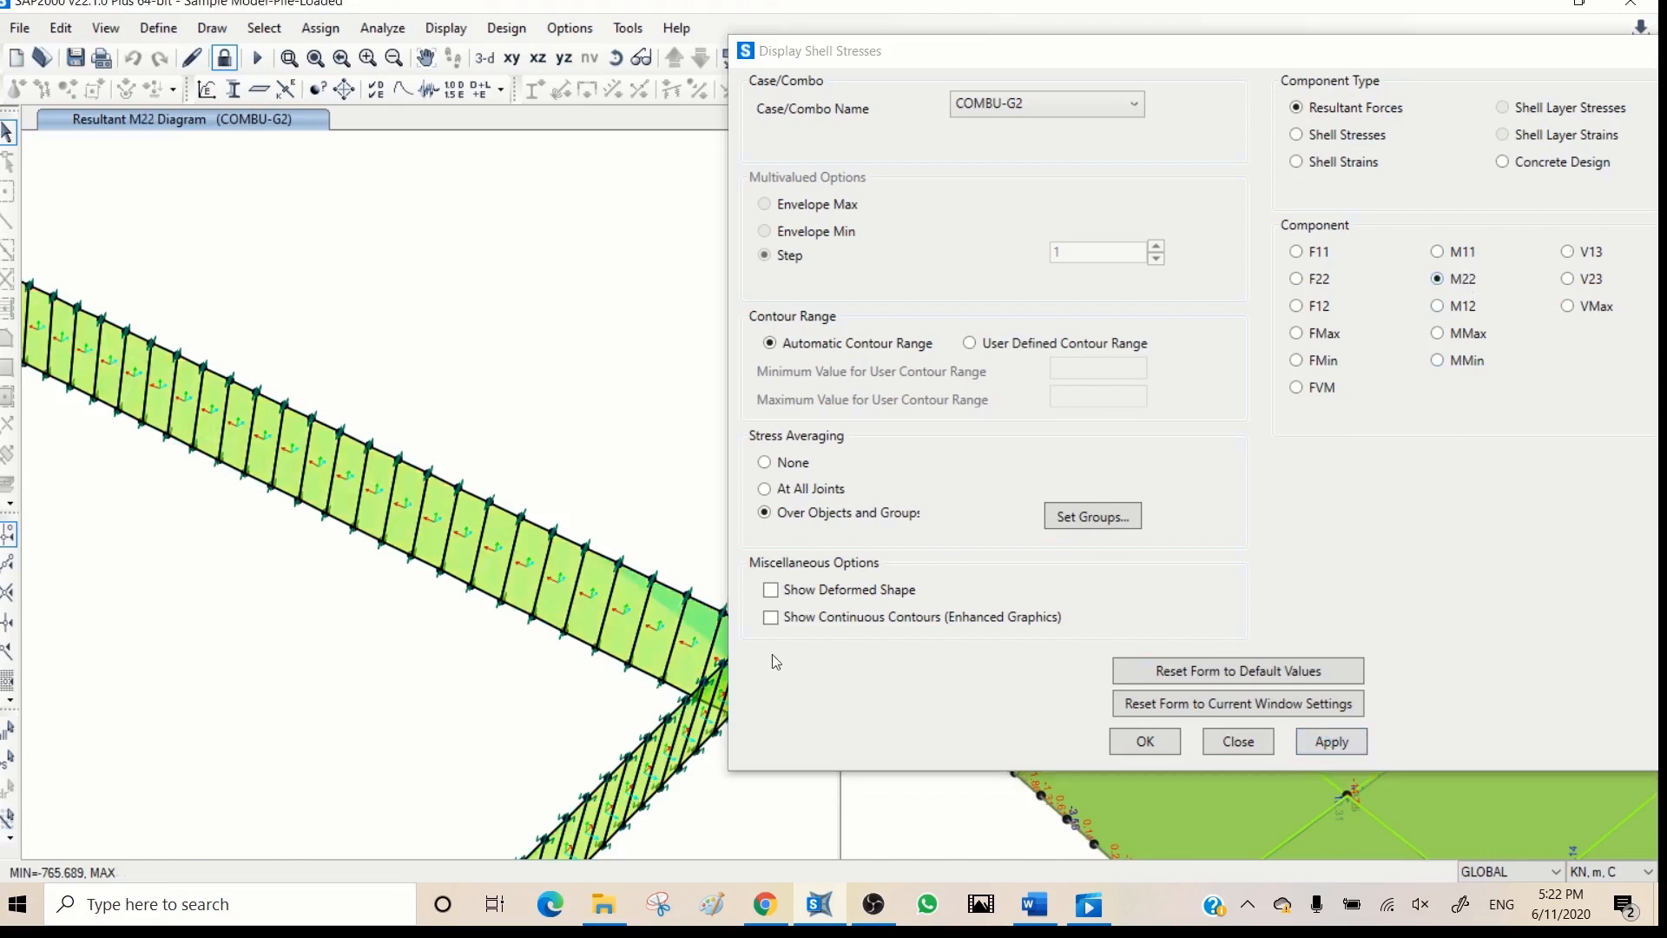
- Display the COMBU-G2 resultant moment M11 contours on the basement walls
mouse_move(661, 616)
mouse_move(451, 536)
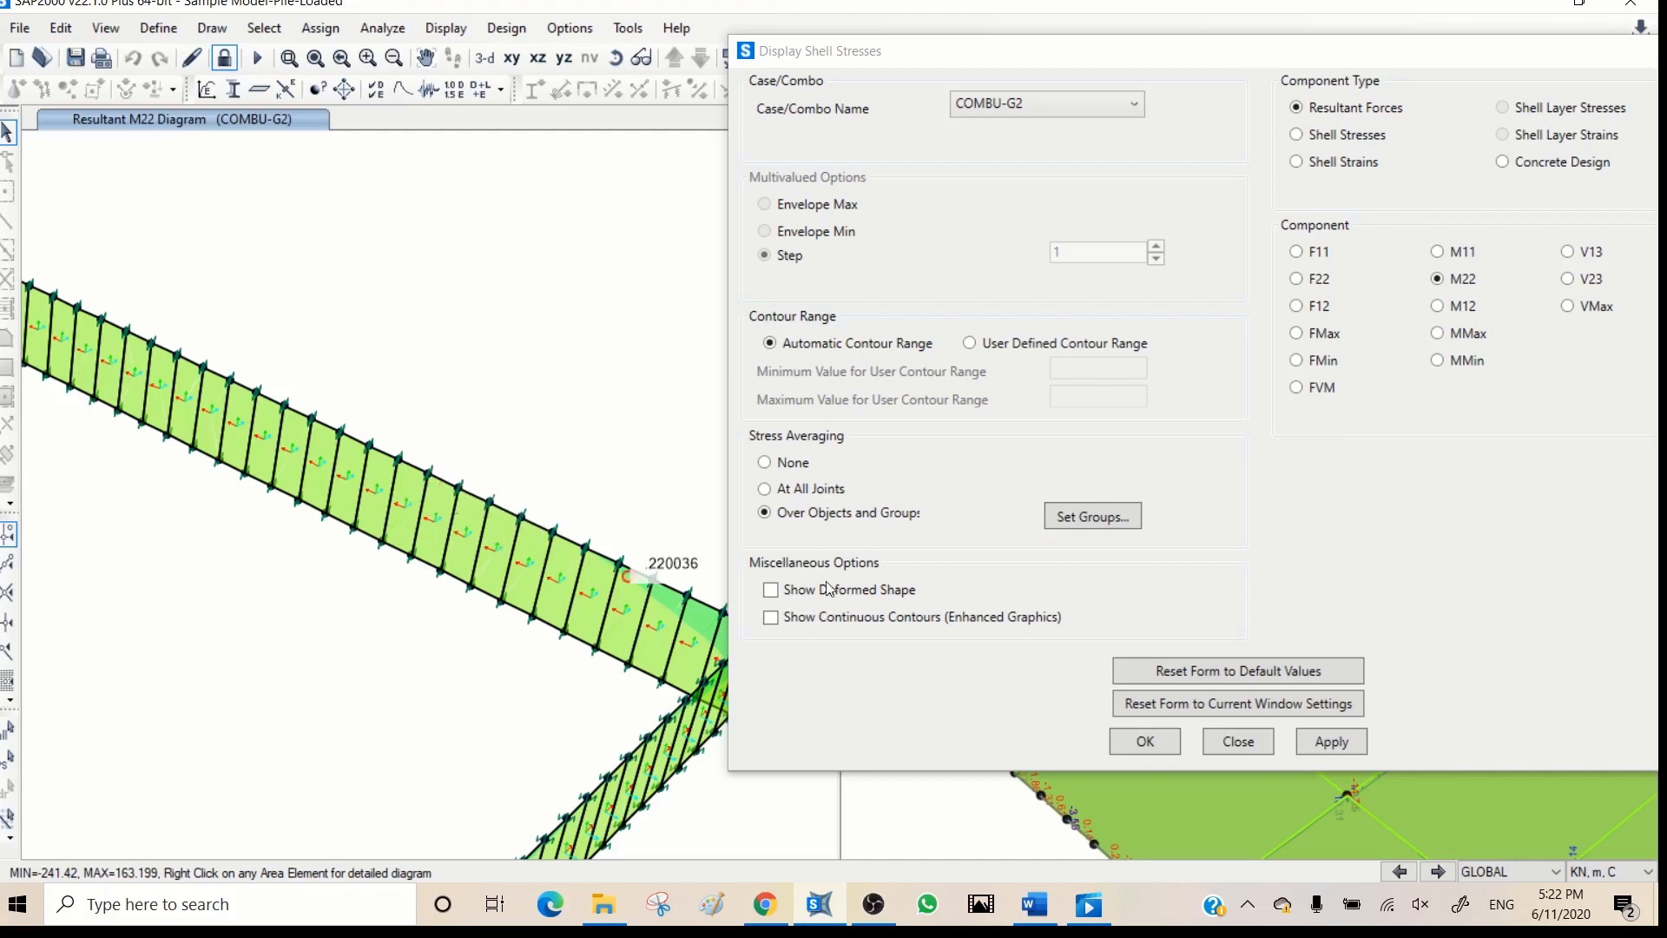
left_click(1438, 251)
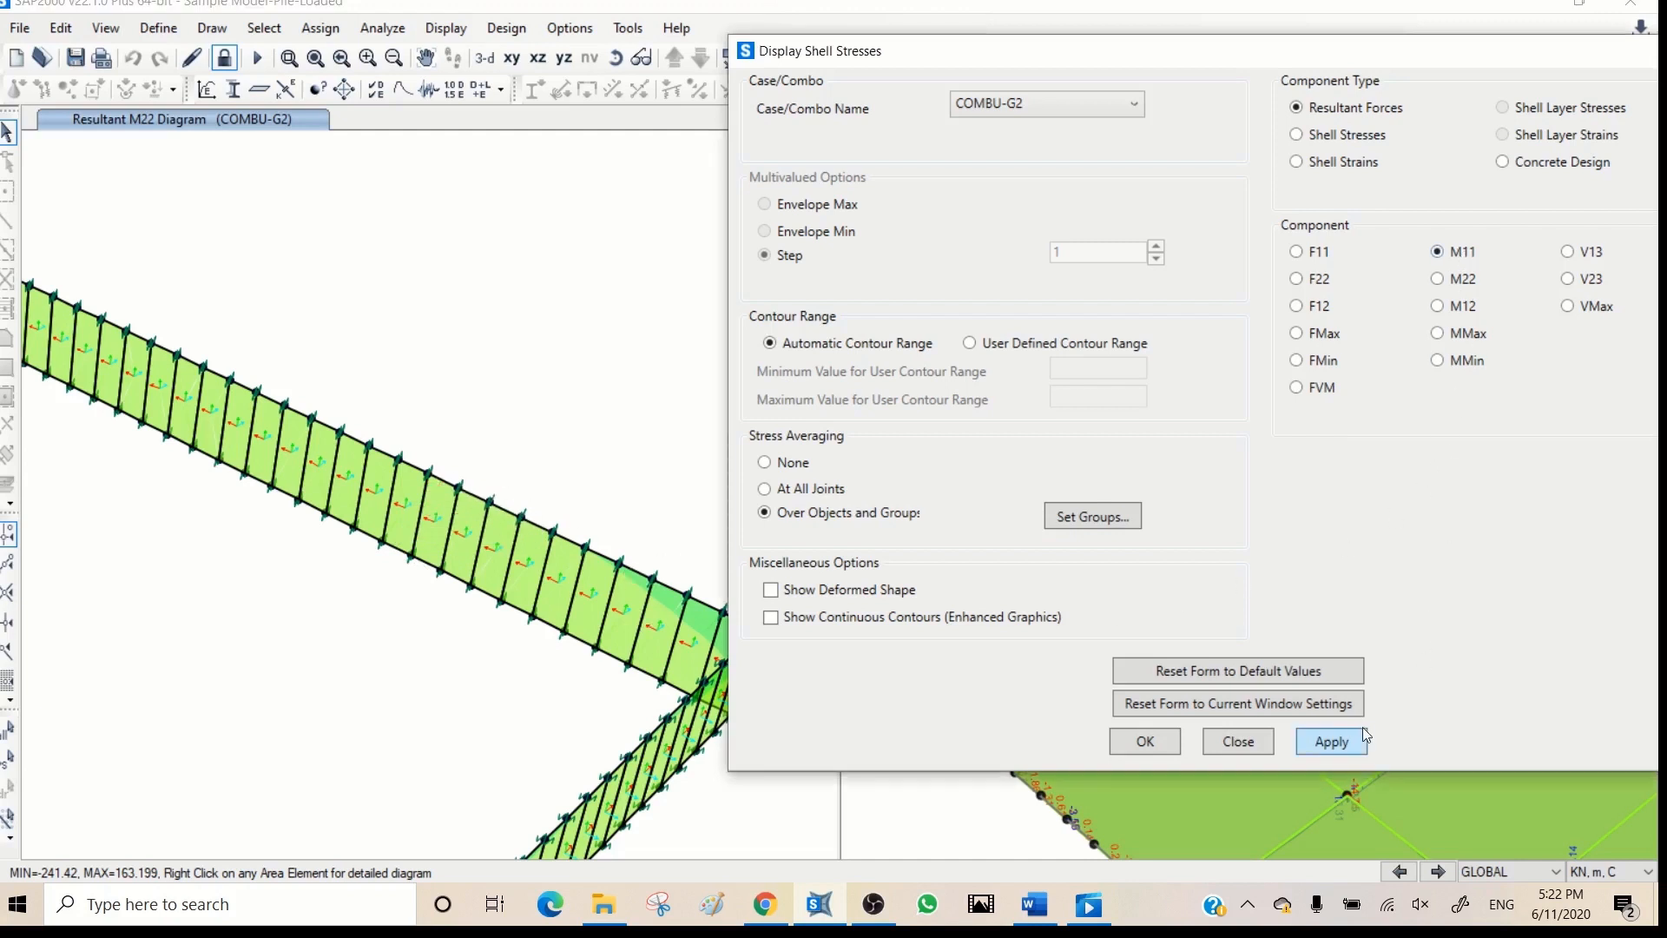
left_click(1331, 742)
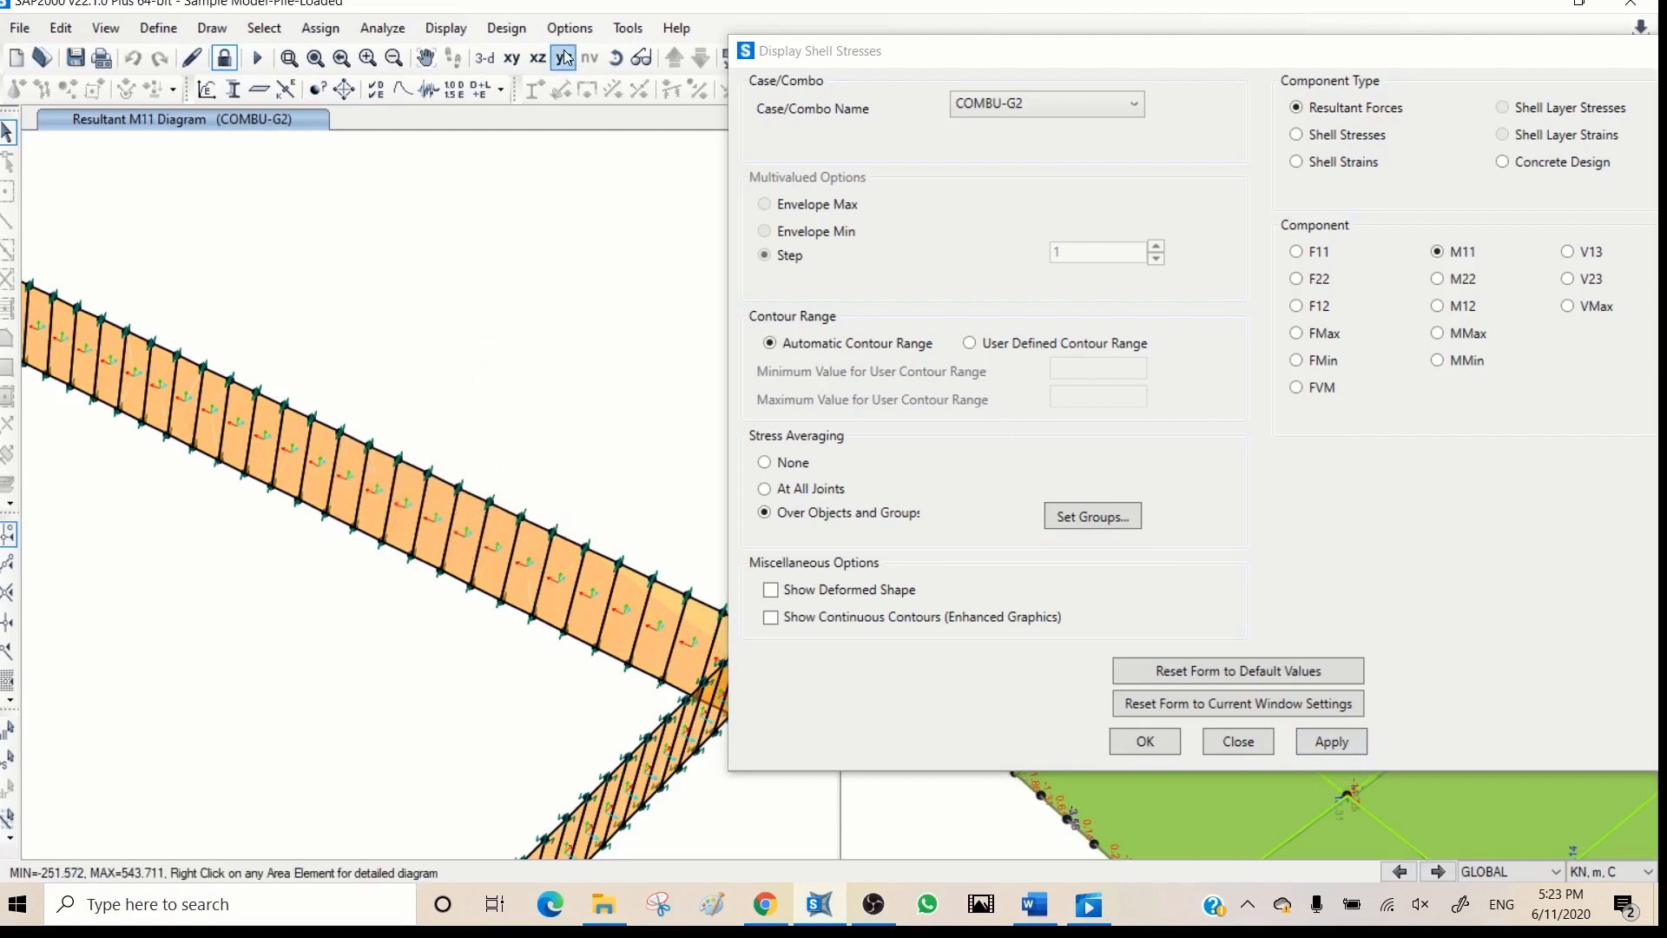
- Switch the wall view to an X-Y plan of the undeformed model and show all objects
left_click(514, 58)
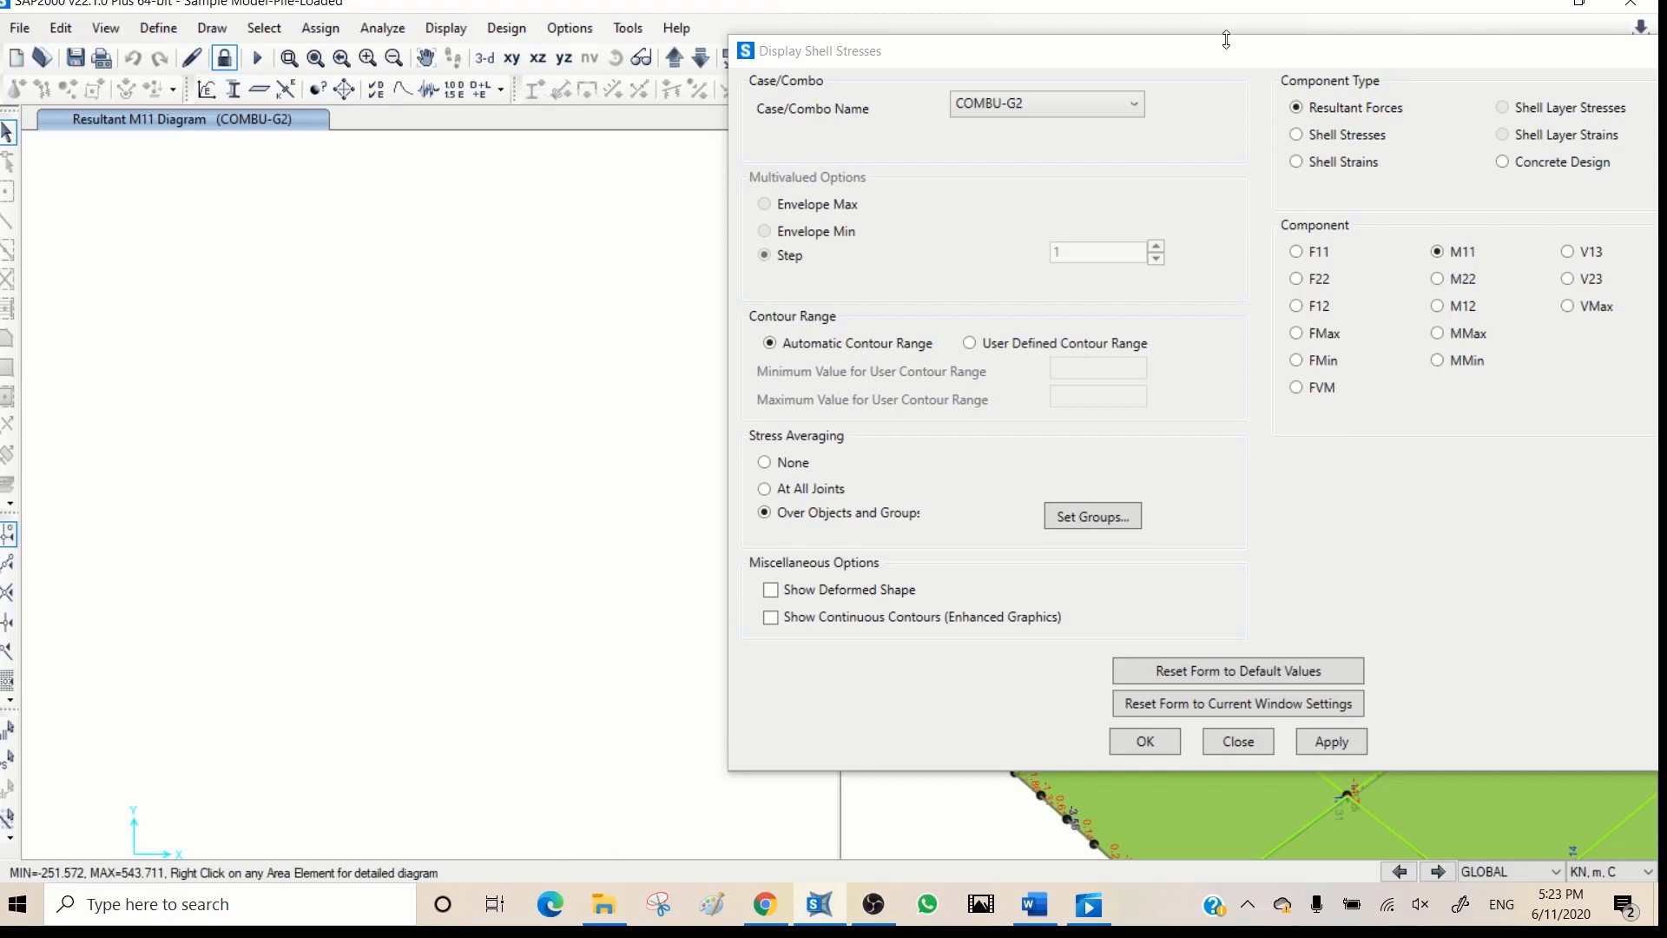
left_click_drag(1230, 54, 959, 264)
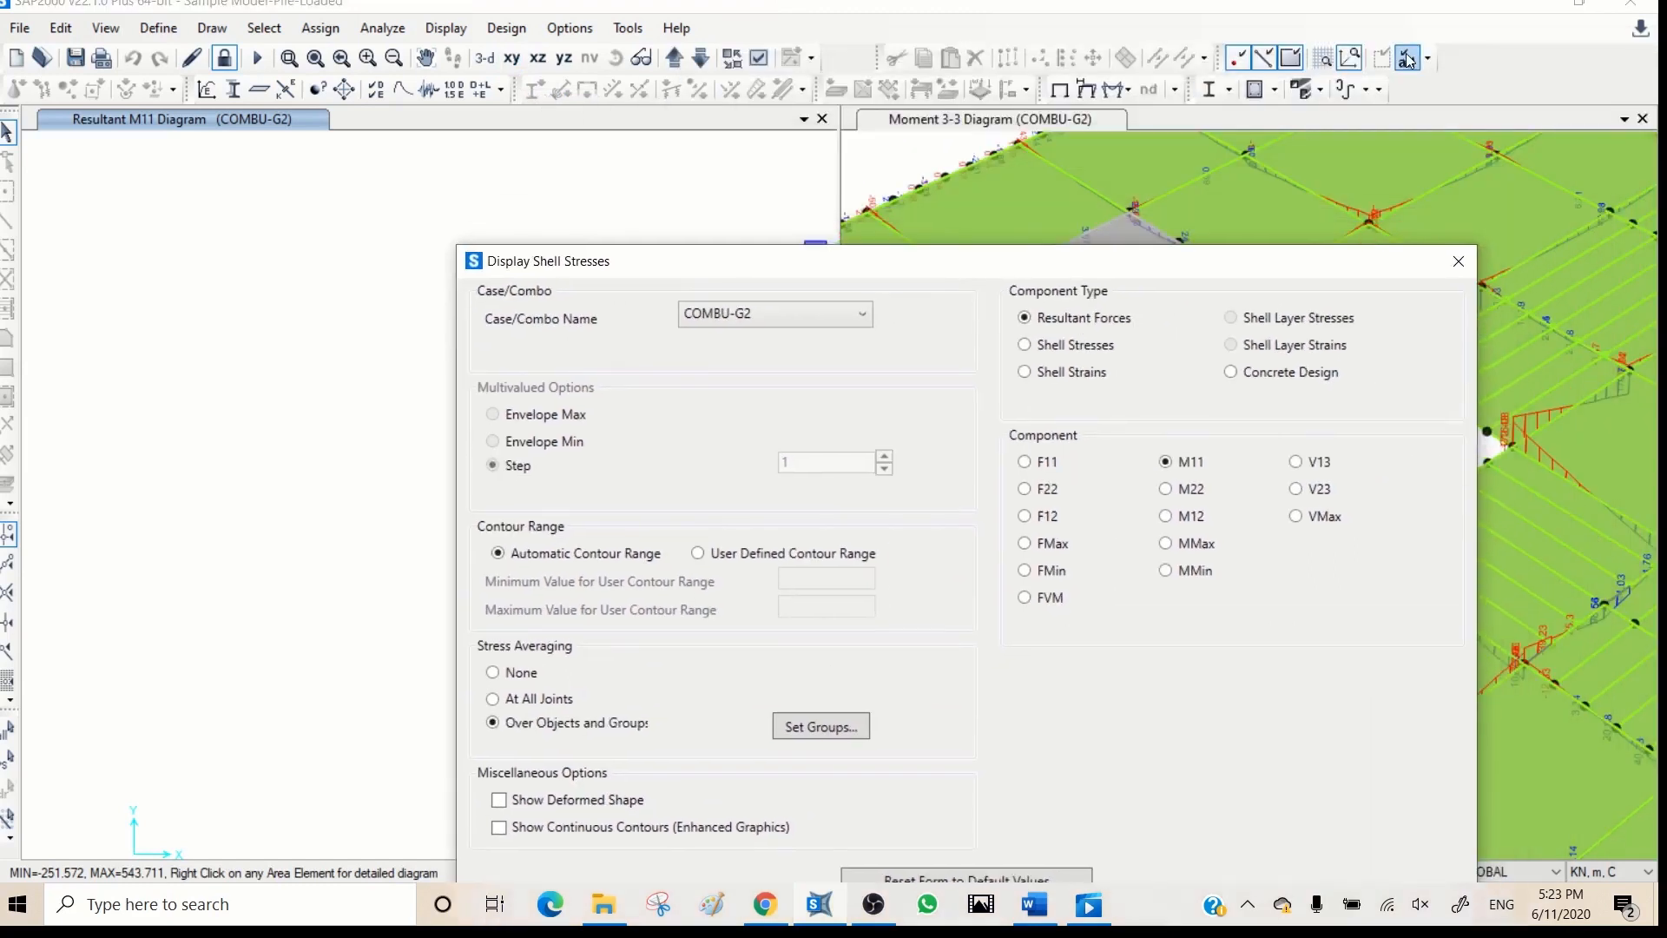
left_click(429, 237)
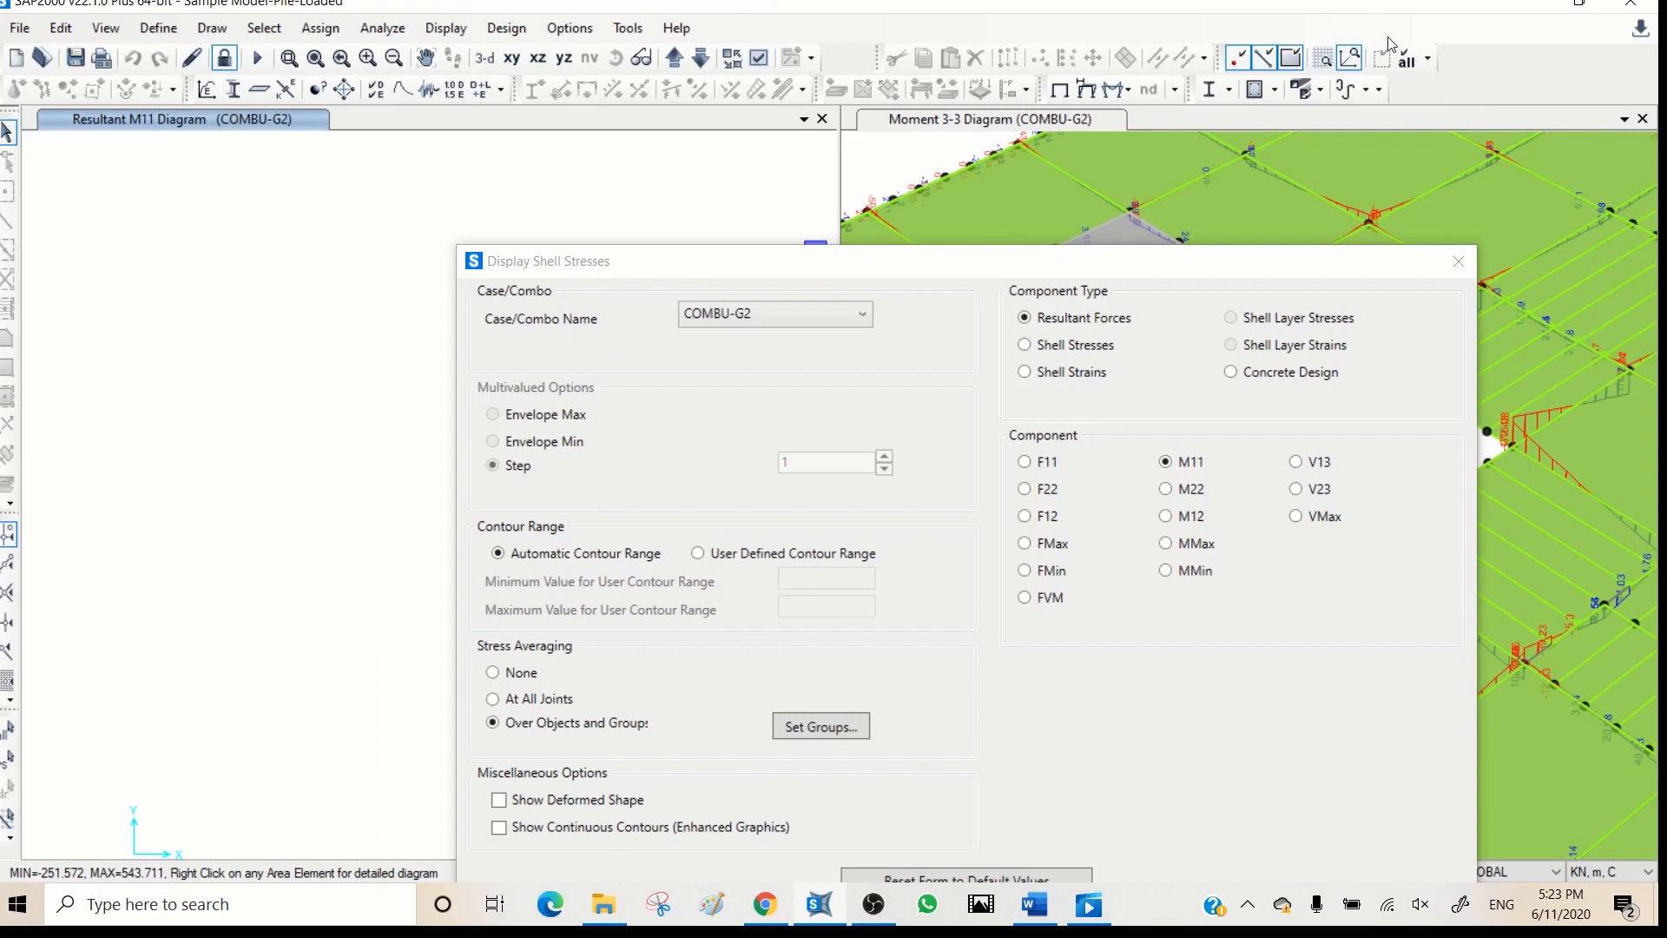
left_click(1060, 88)
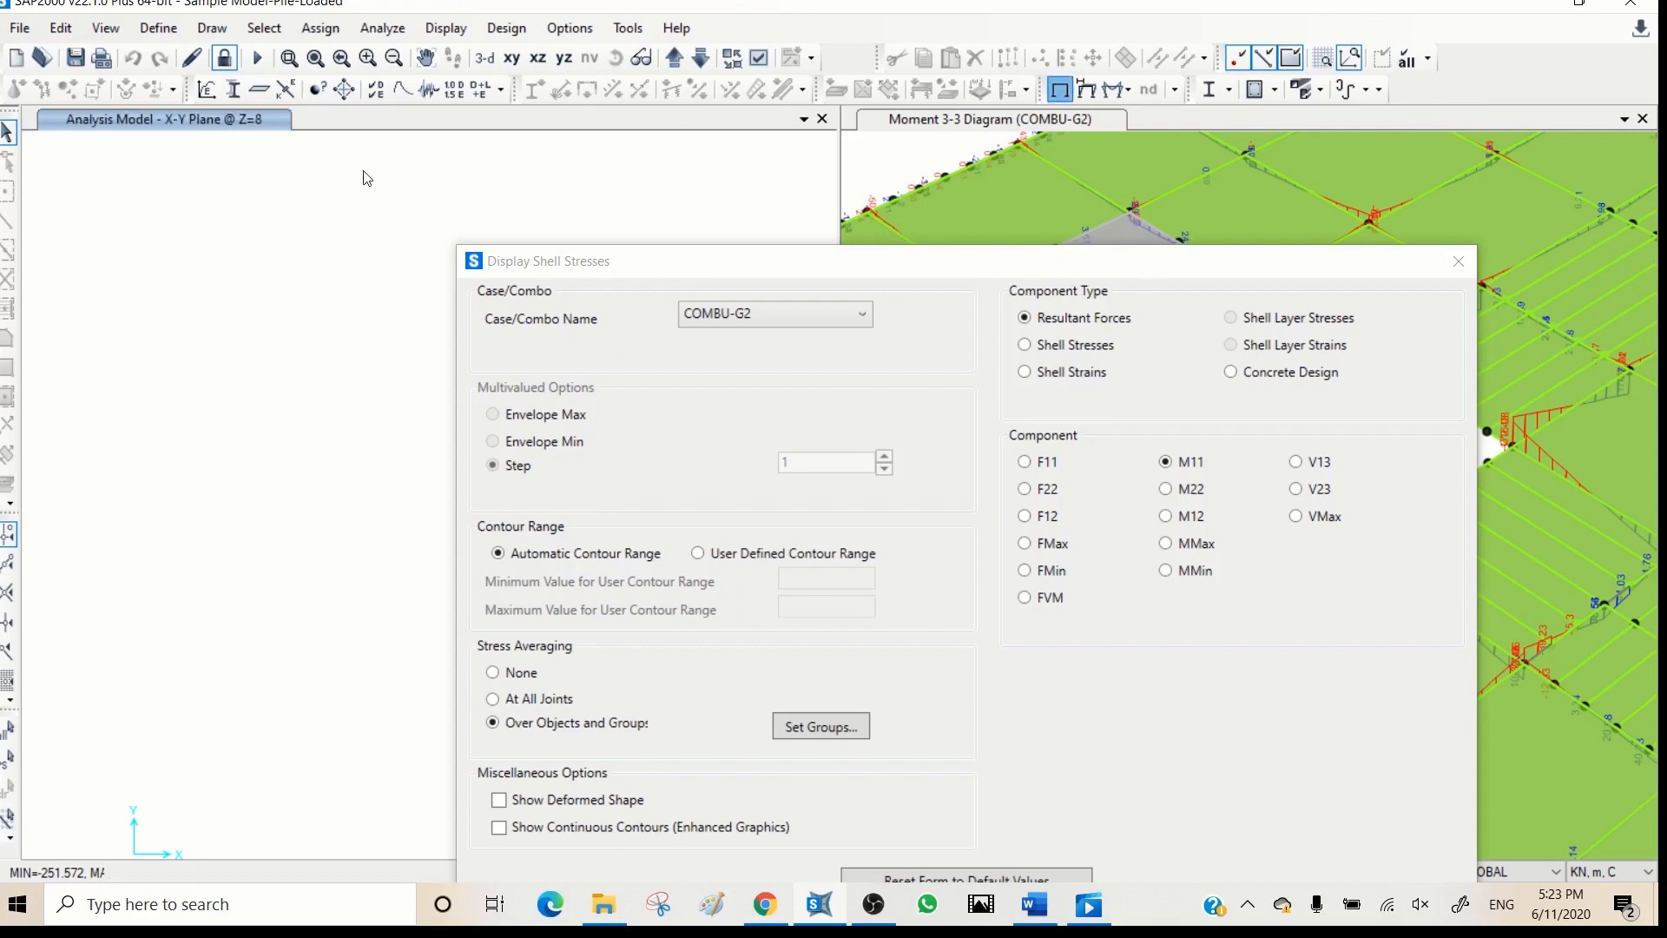
left_click(1404, 61)
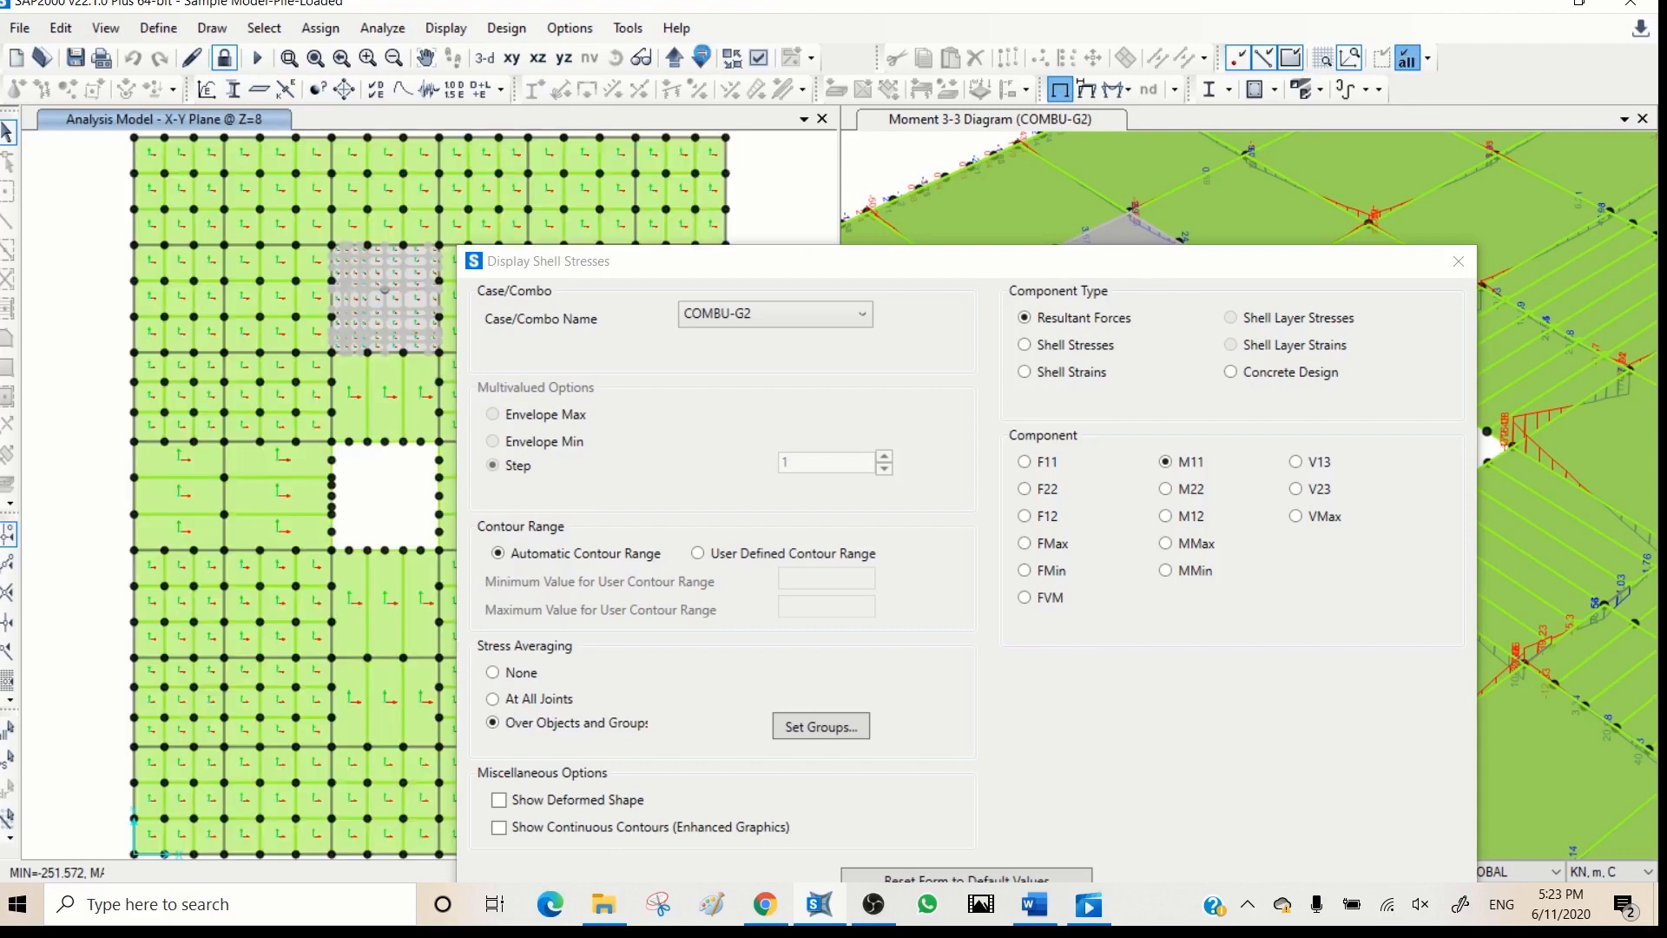
- Move the X-Y plan down through the levels to Z=-3 and uncover the whole plan view
left_click(701, 58)
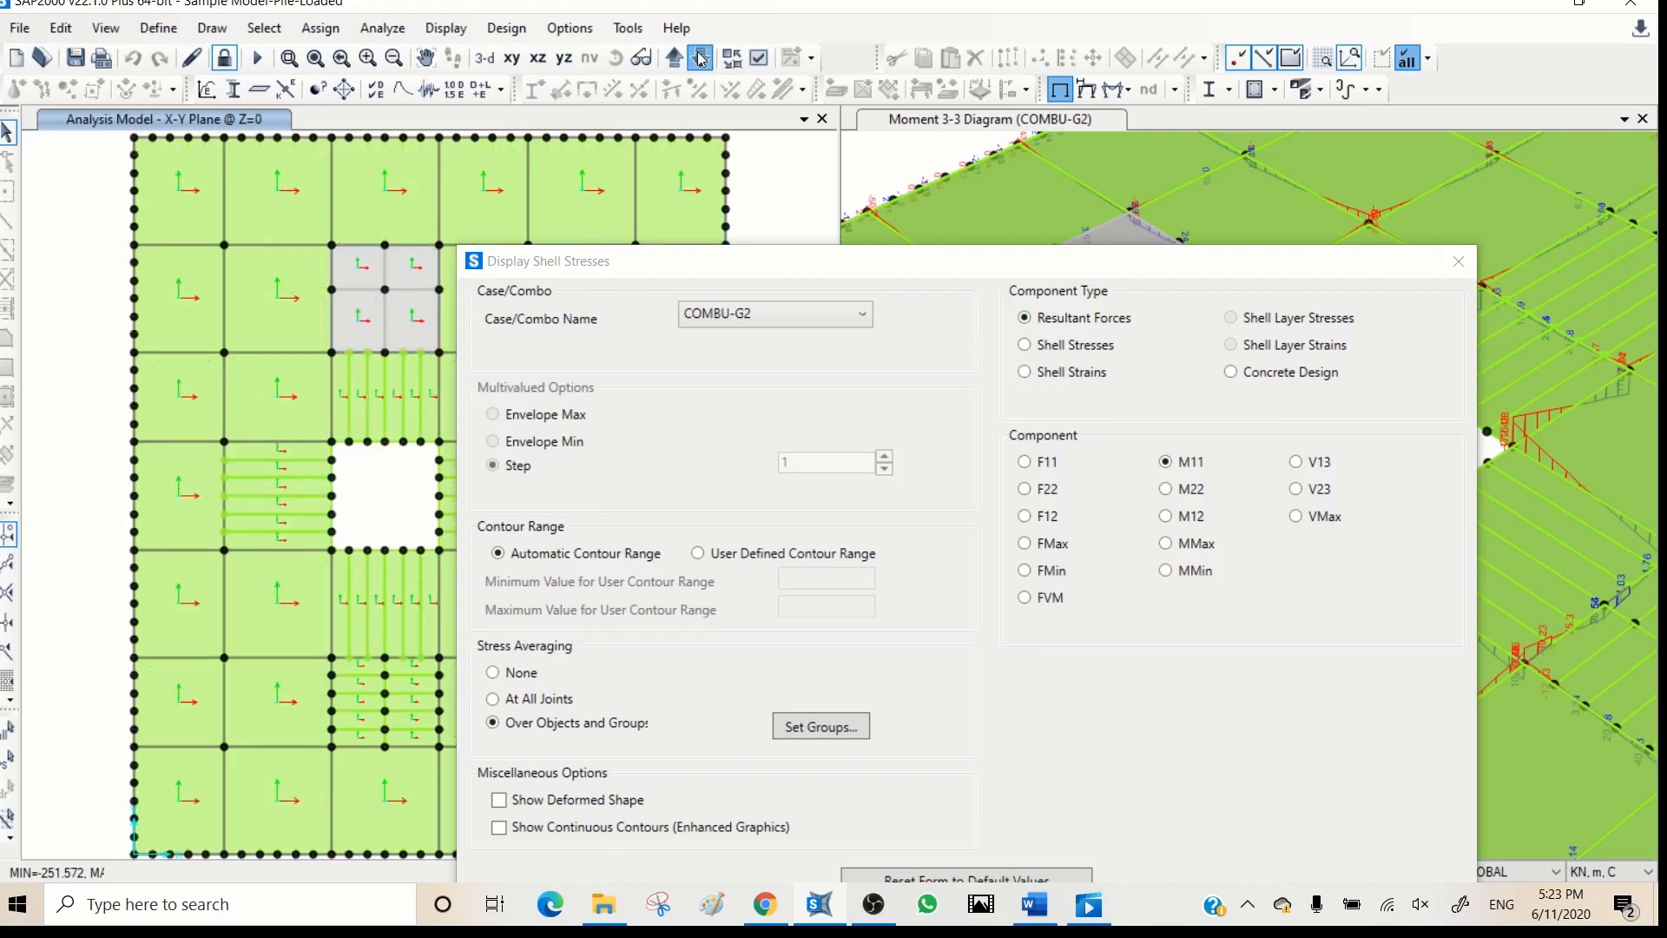
left_click(701, 58)
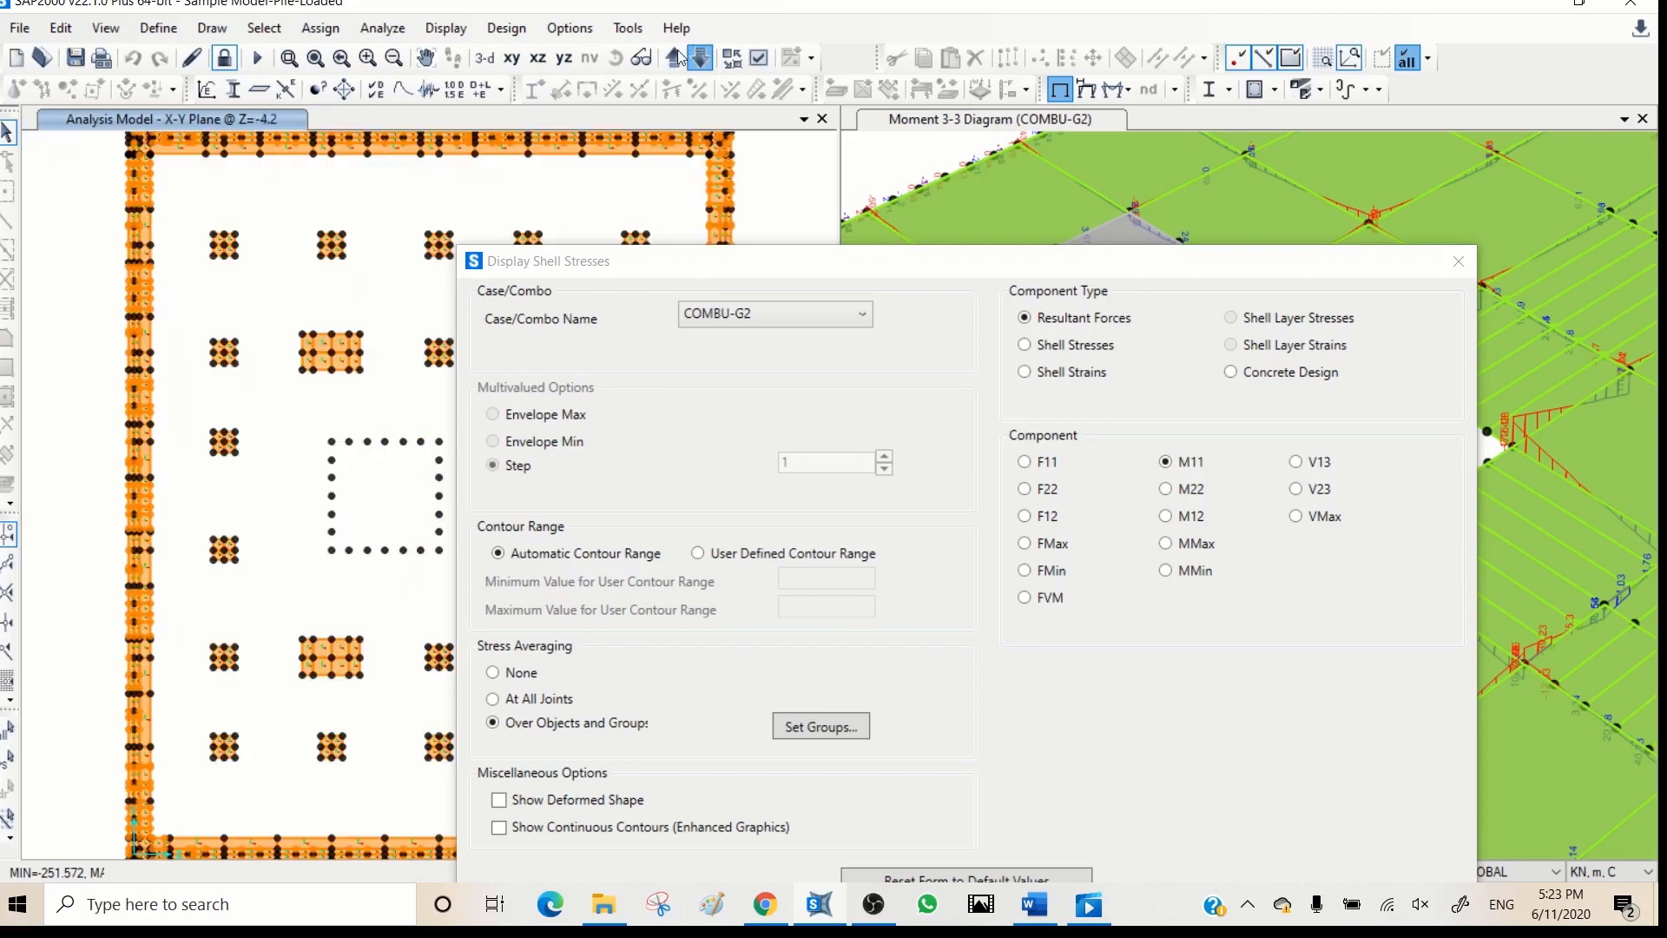
left_click(674, 58)
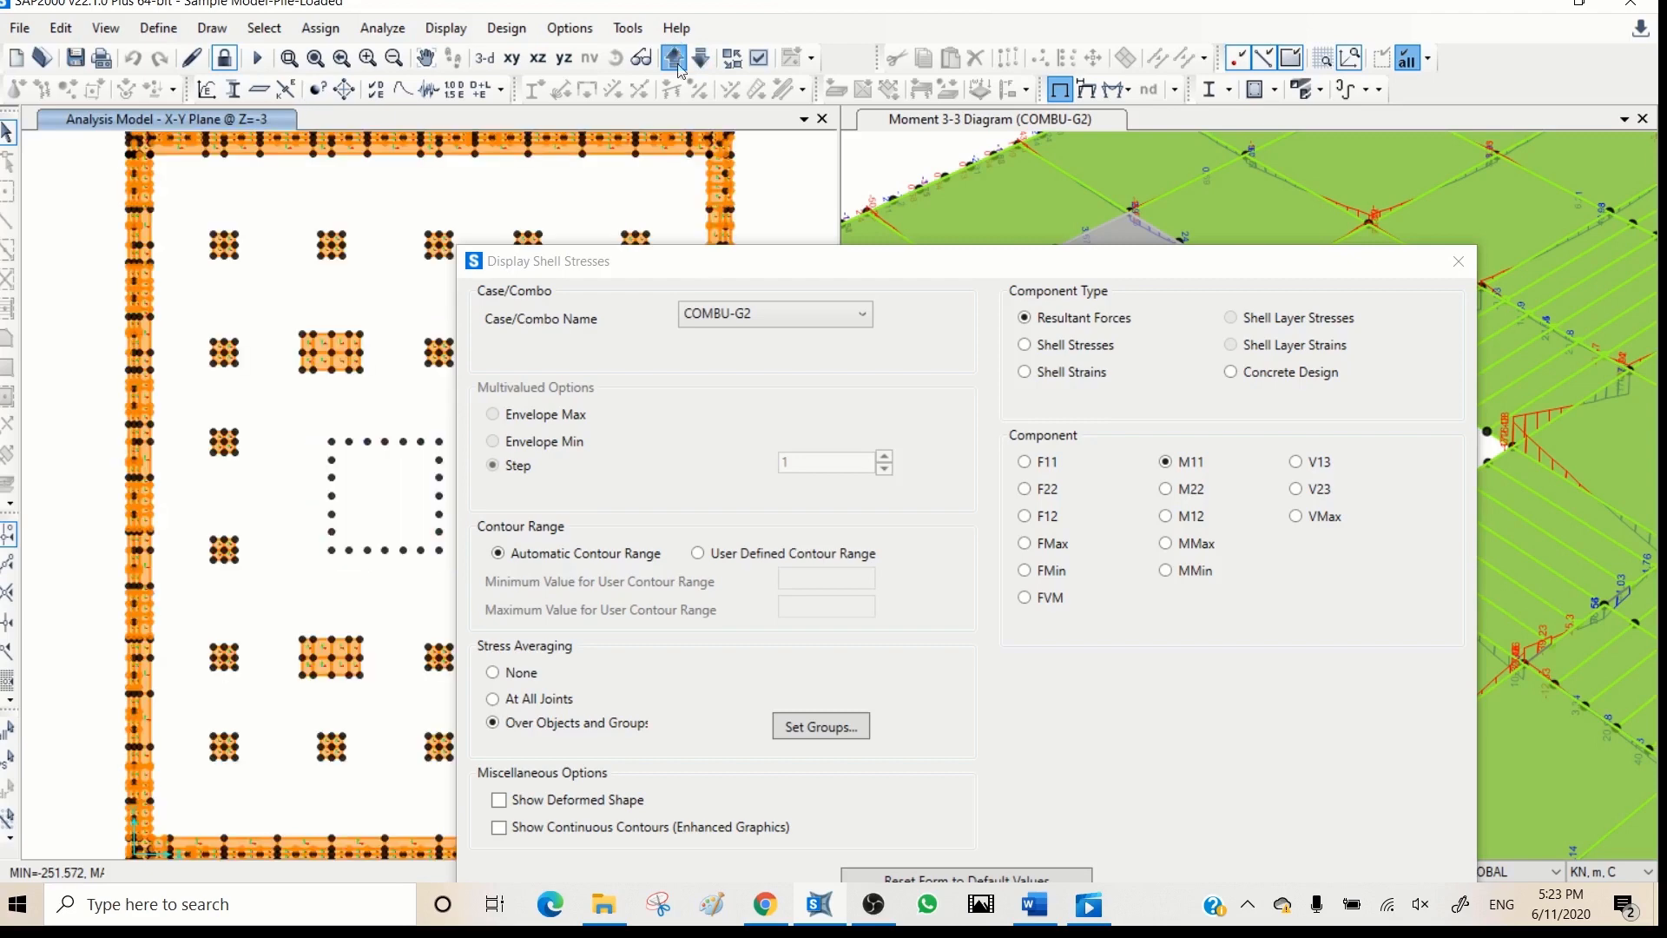
left_click_drag(838, 270, 1315, 227)
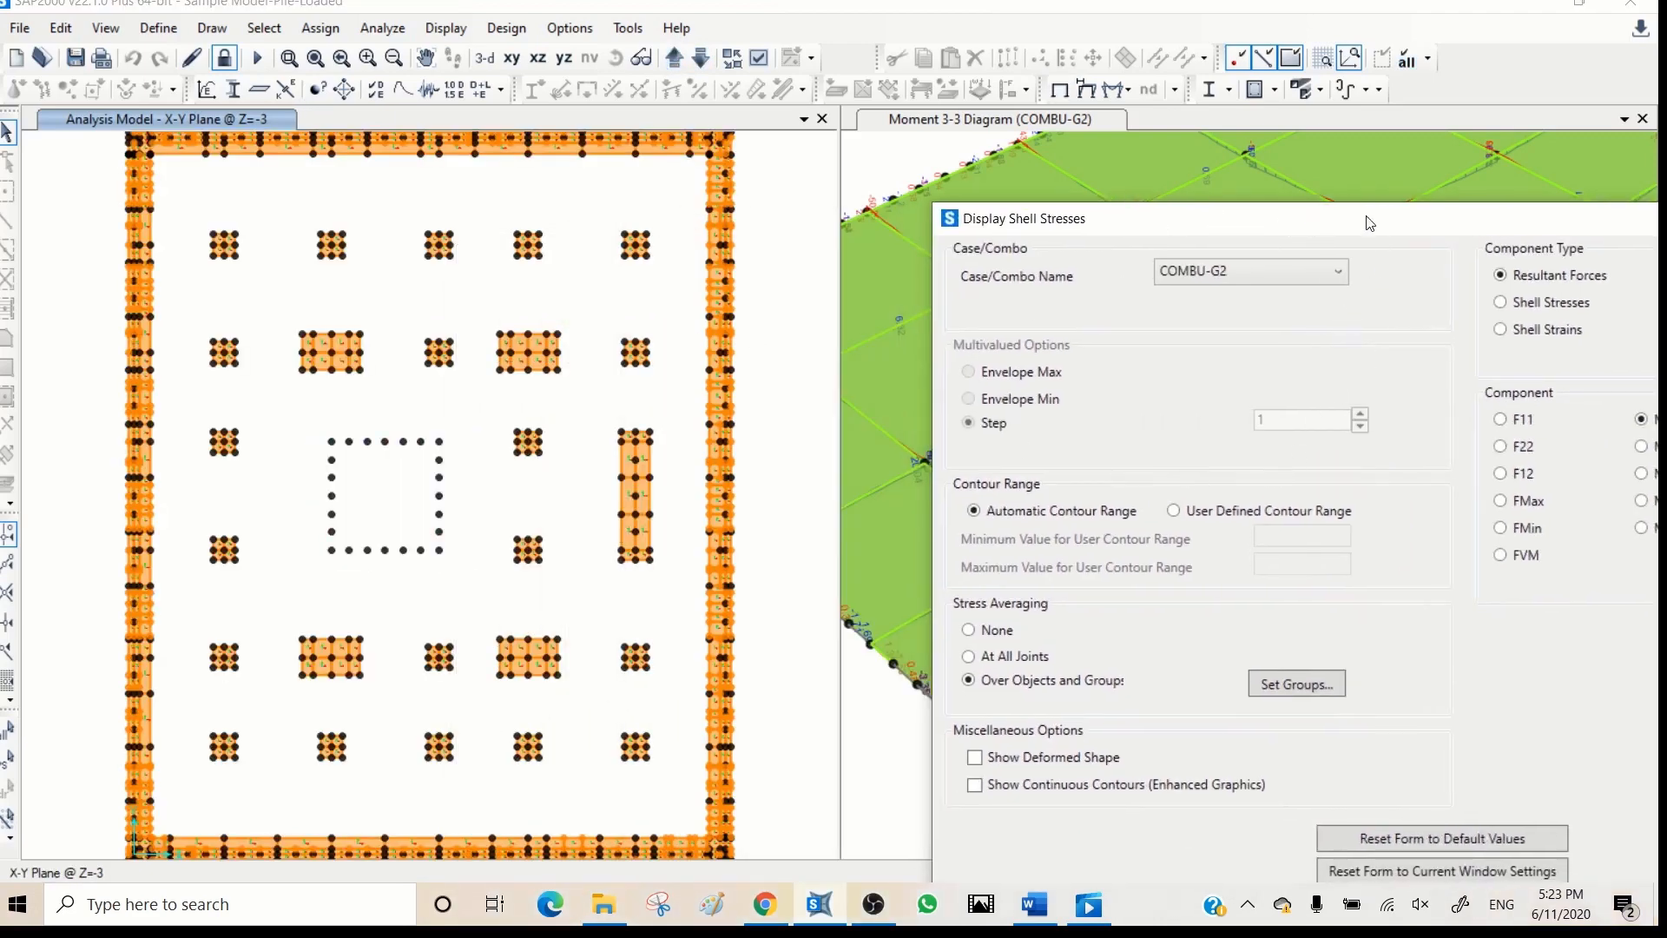
left_click_drag(1370, 223, 1207, 101)
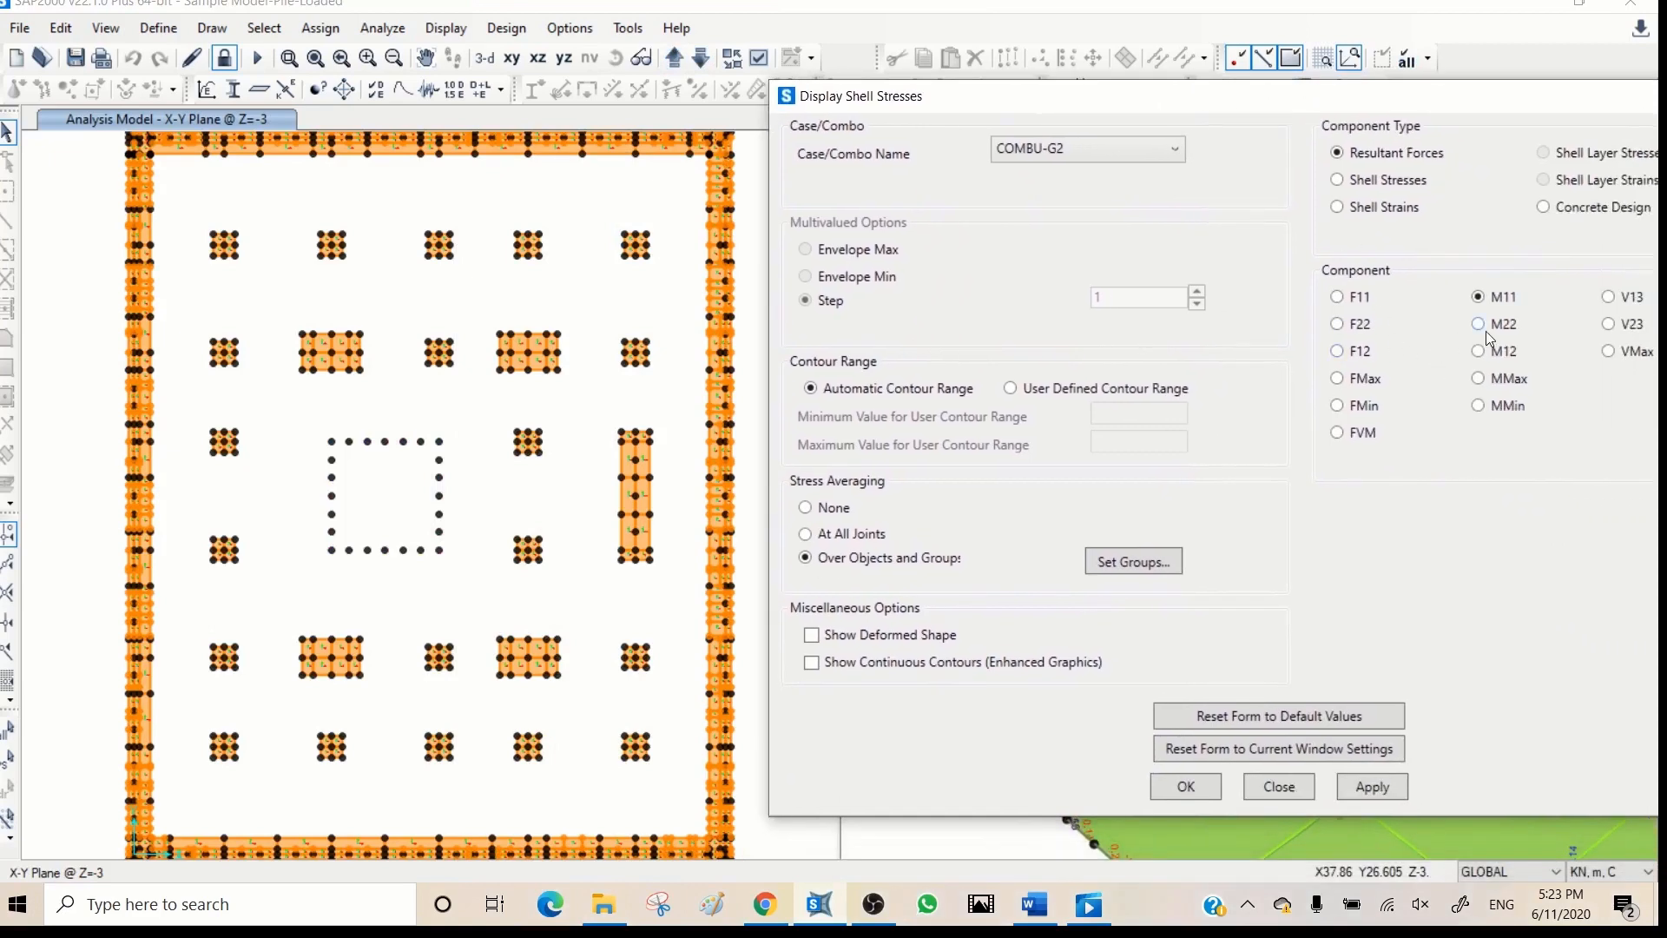
- Display the COMBU-G2 resultant moment M11 and M22 contours on the interior foundation shells at Z=-3
left_click(290, 61)
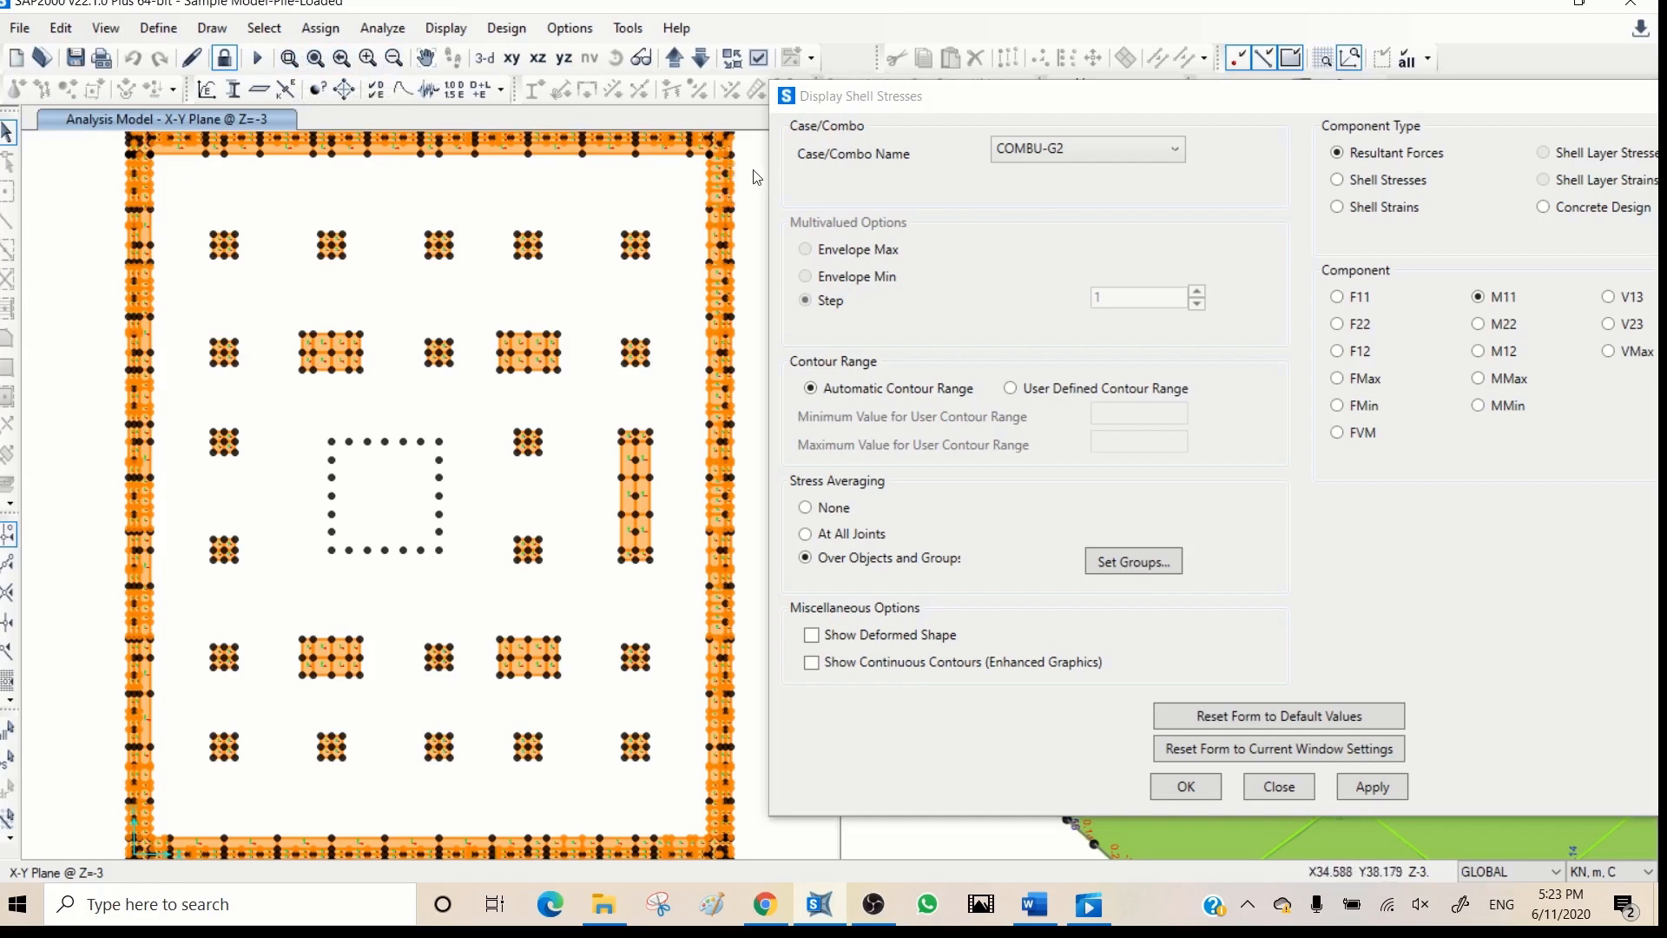
left_click(288, 60)
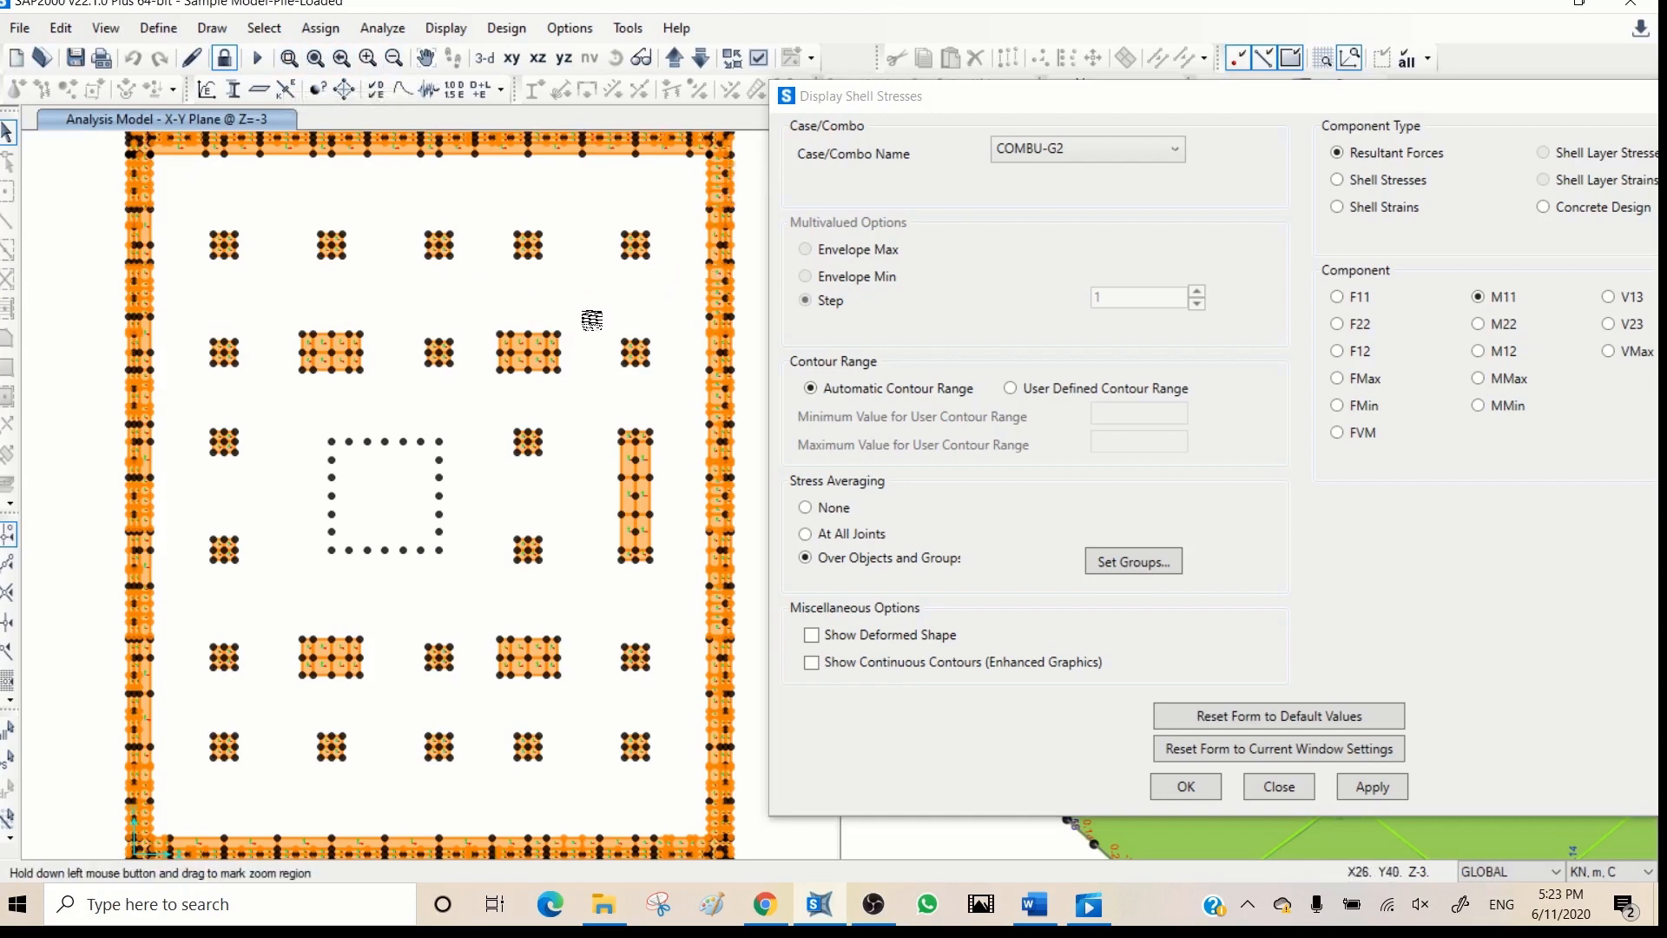
left_click_drag(583, 310, 275, 393)
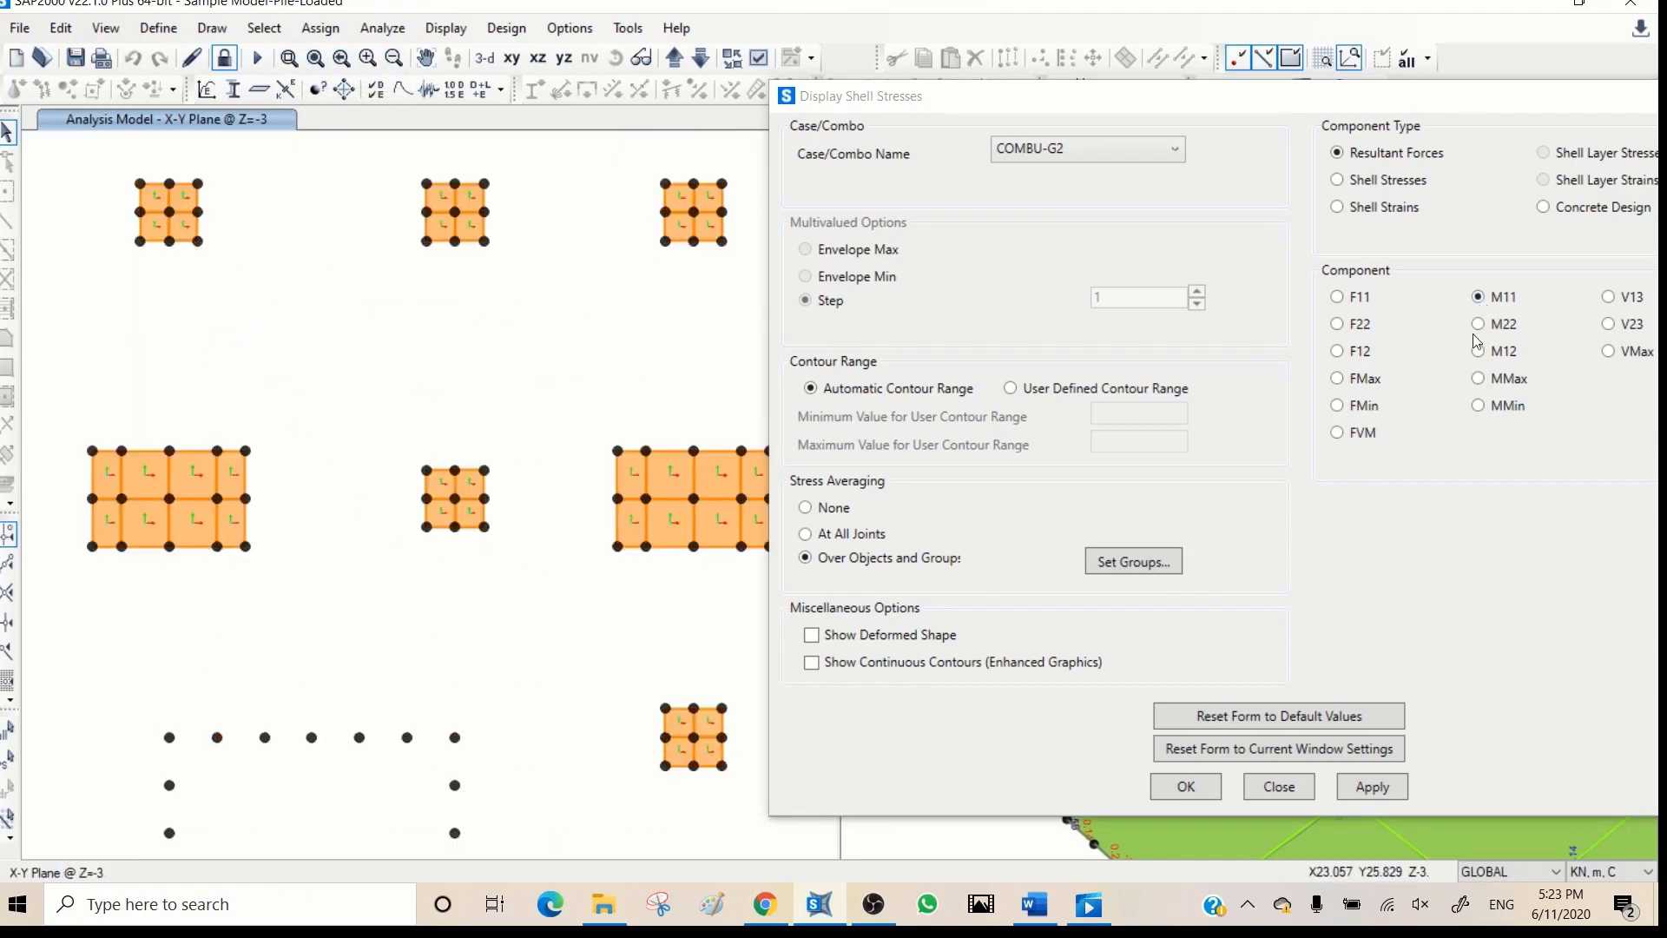
left_click(1372, 787)
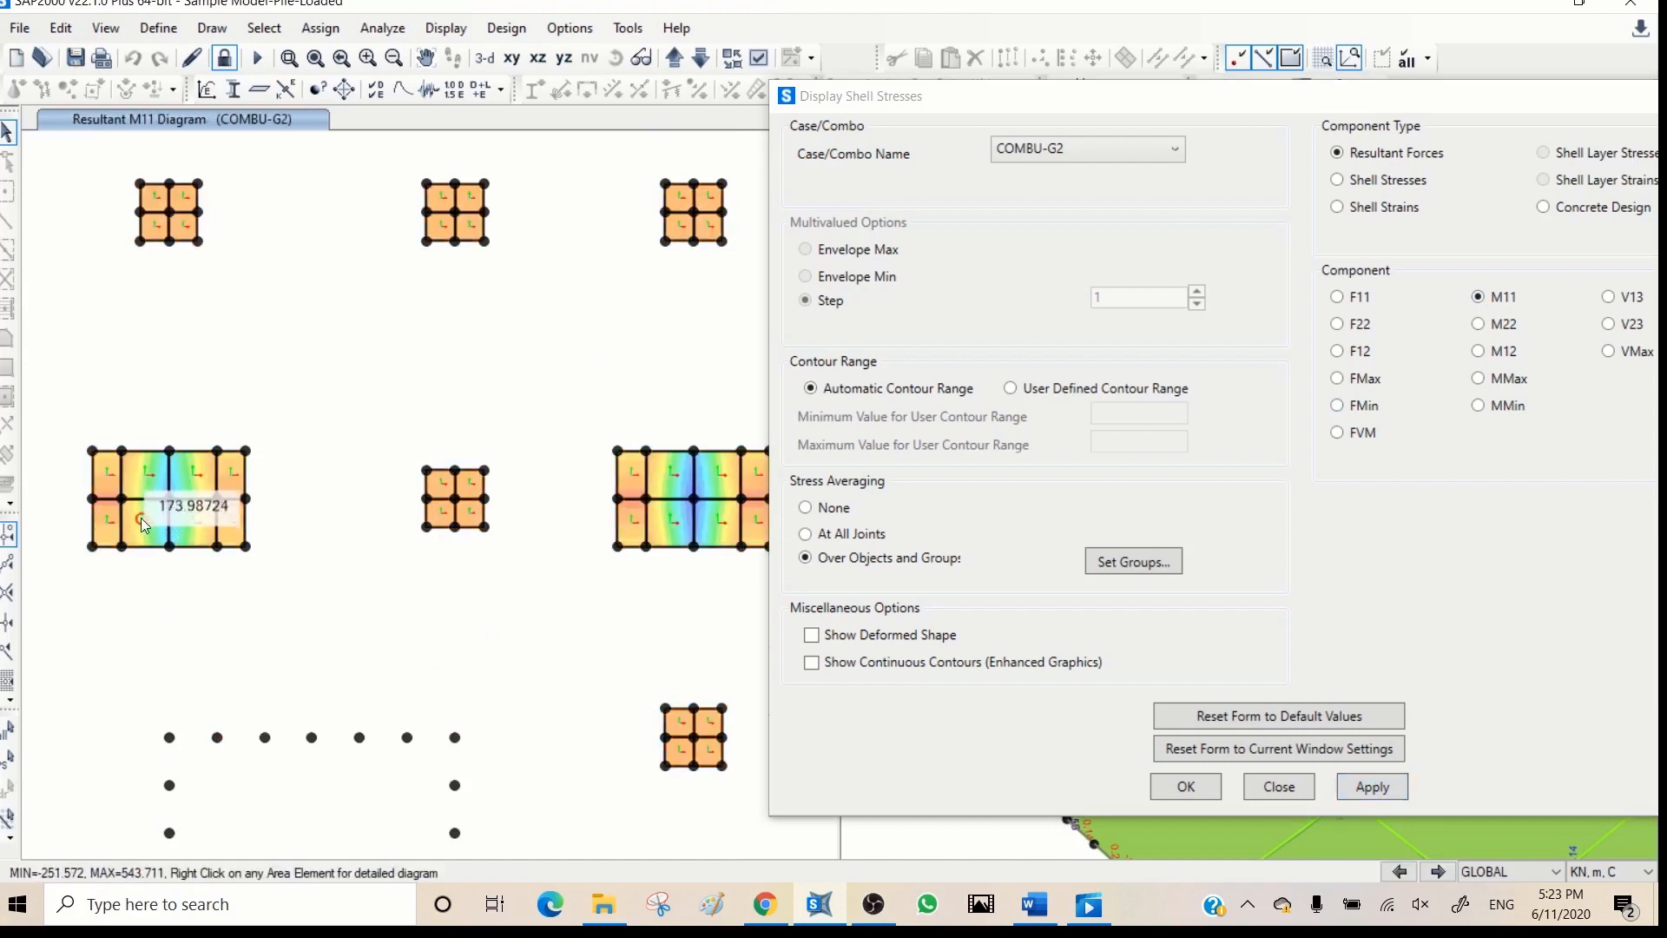
mouse_move(221, 506)
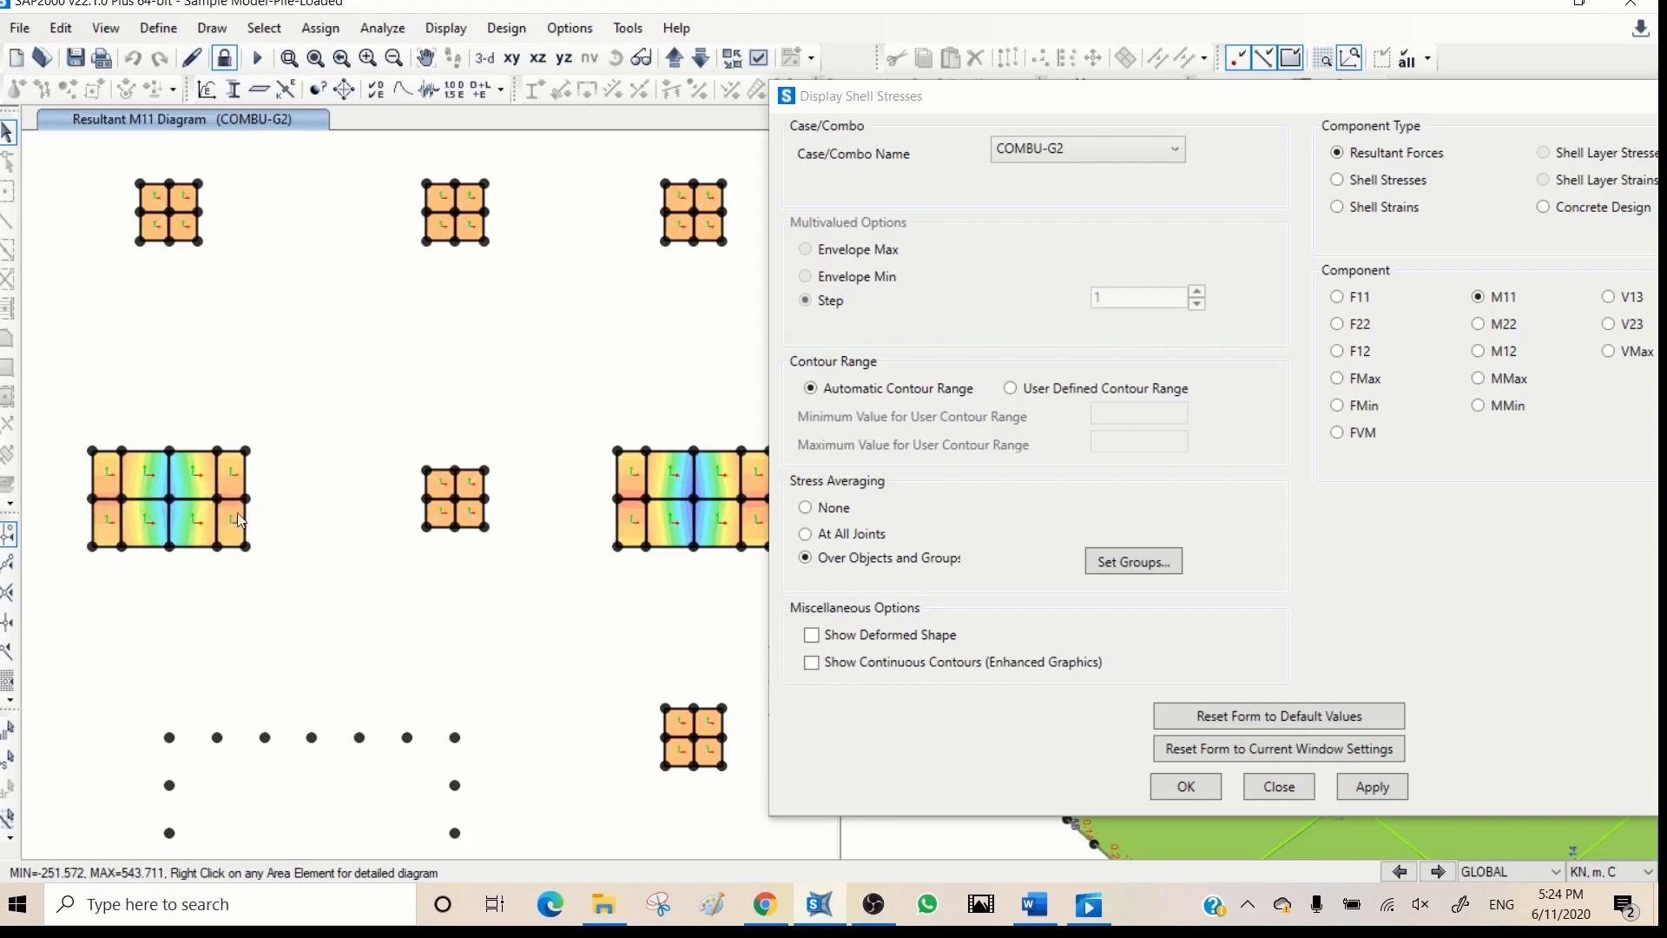
left_click(1482, 326)
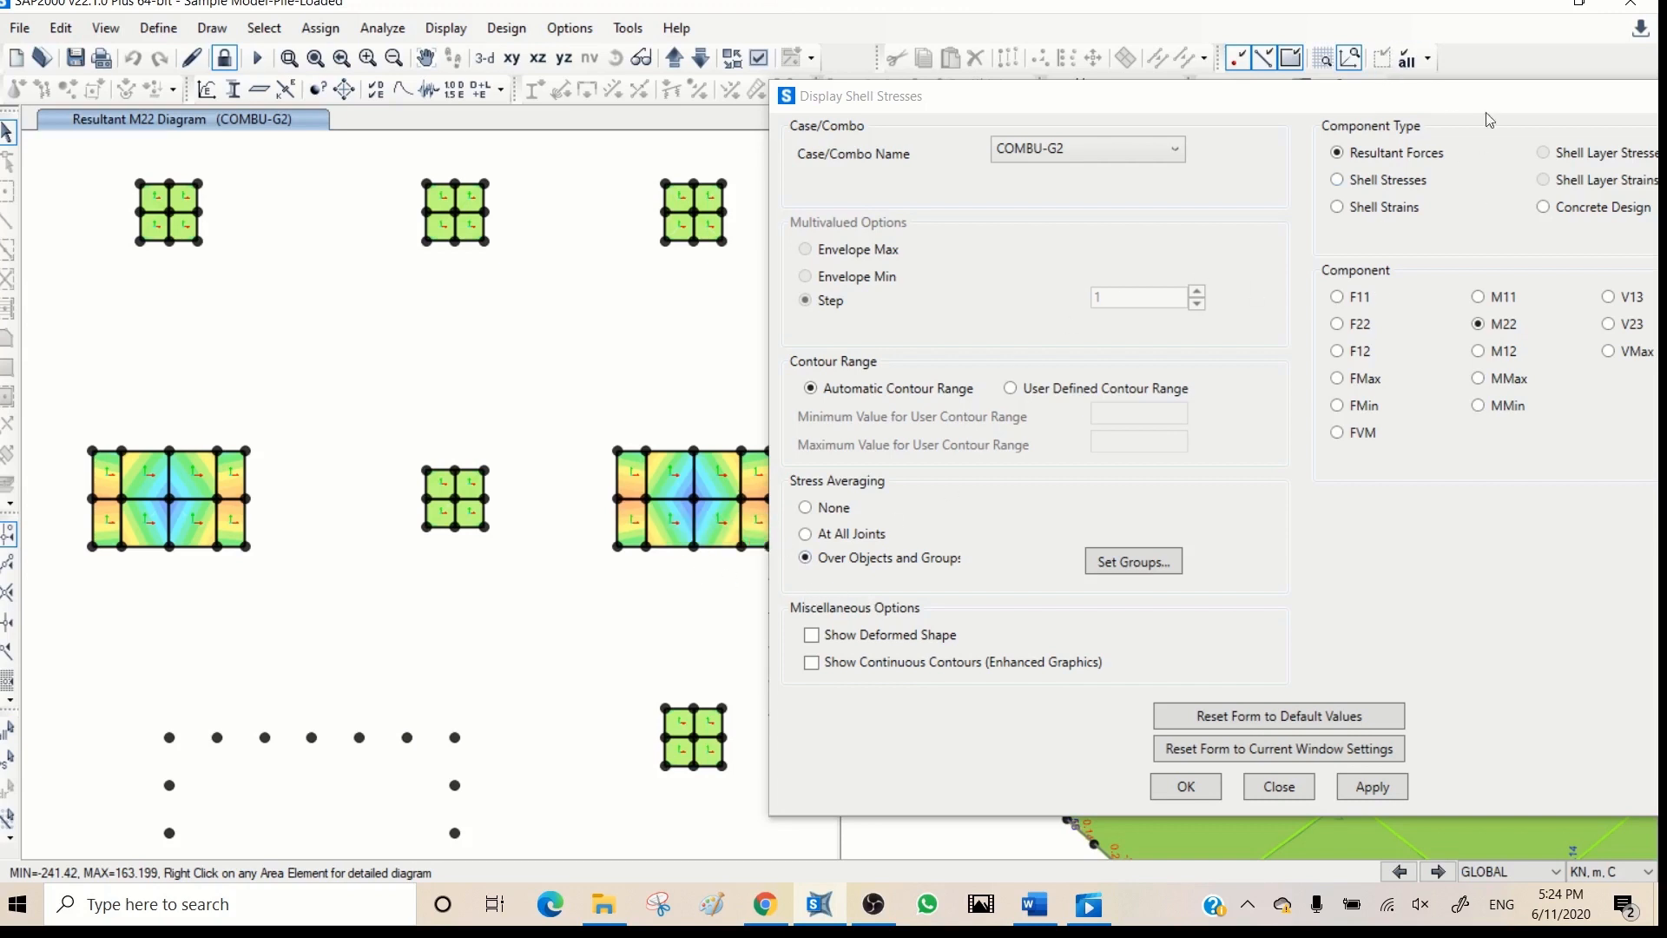
- Display the COMBU-G2 shell stress S11 contours for the visible face and set the units to N, mm, C
left_click_drag(1500, 102, 1432, 87)
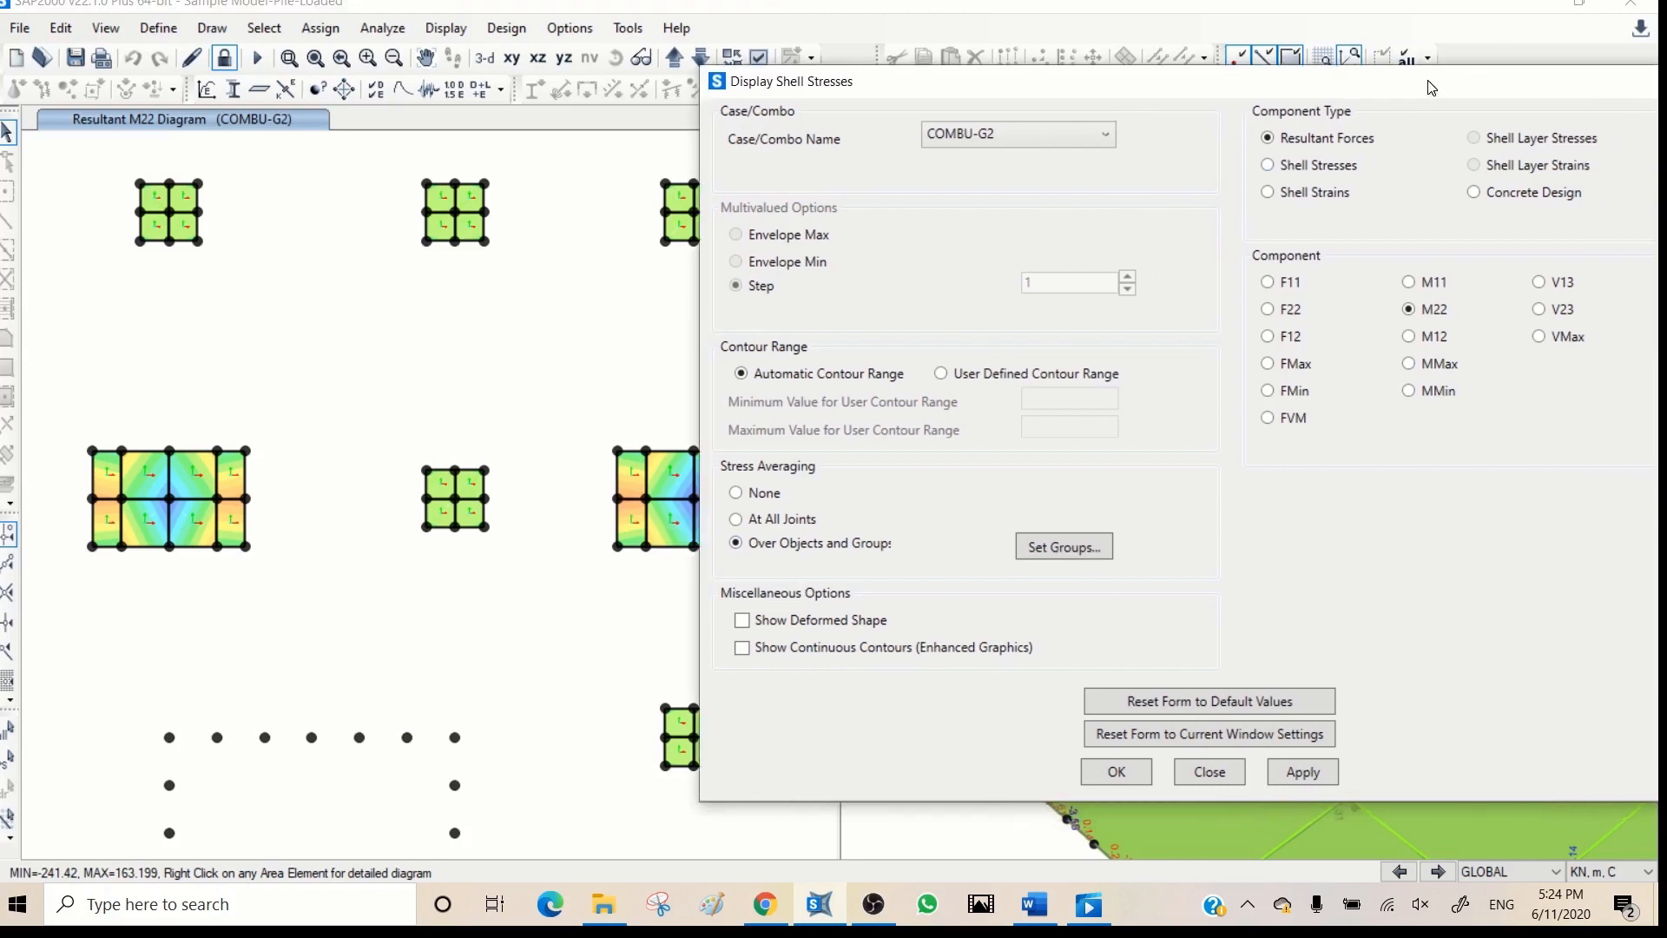
left_click(1333, 174)
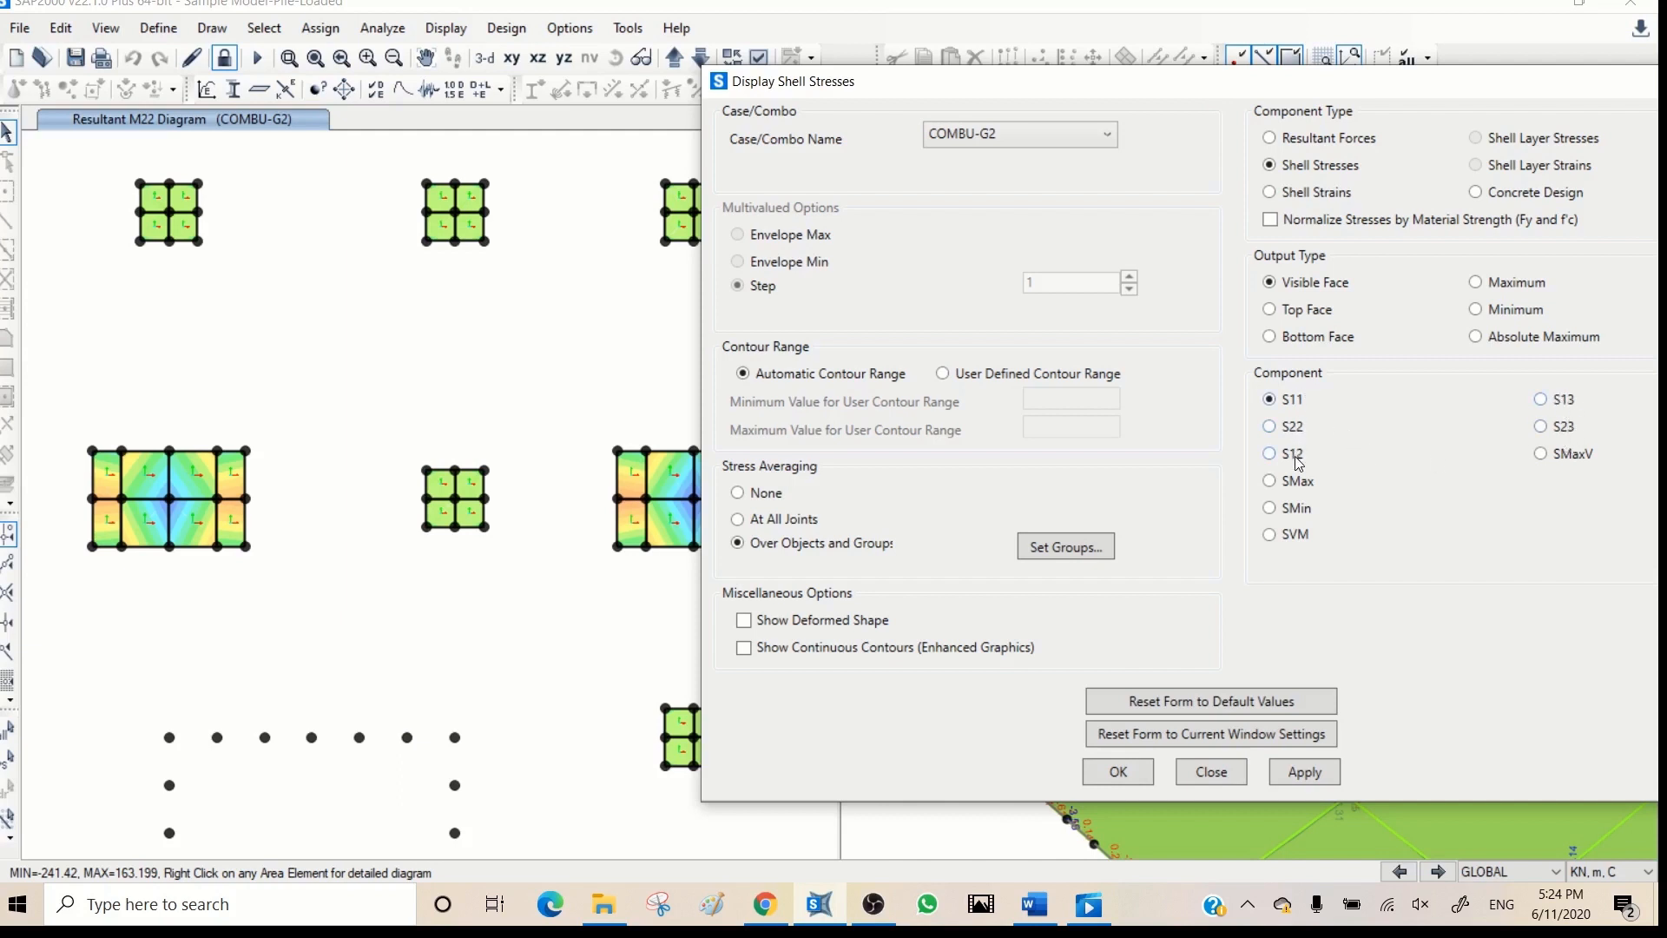
left_click(1300, 773)
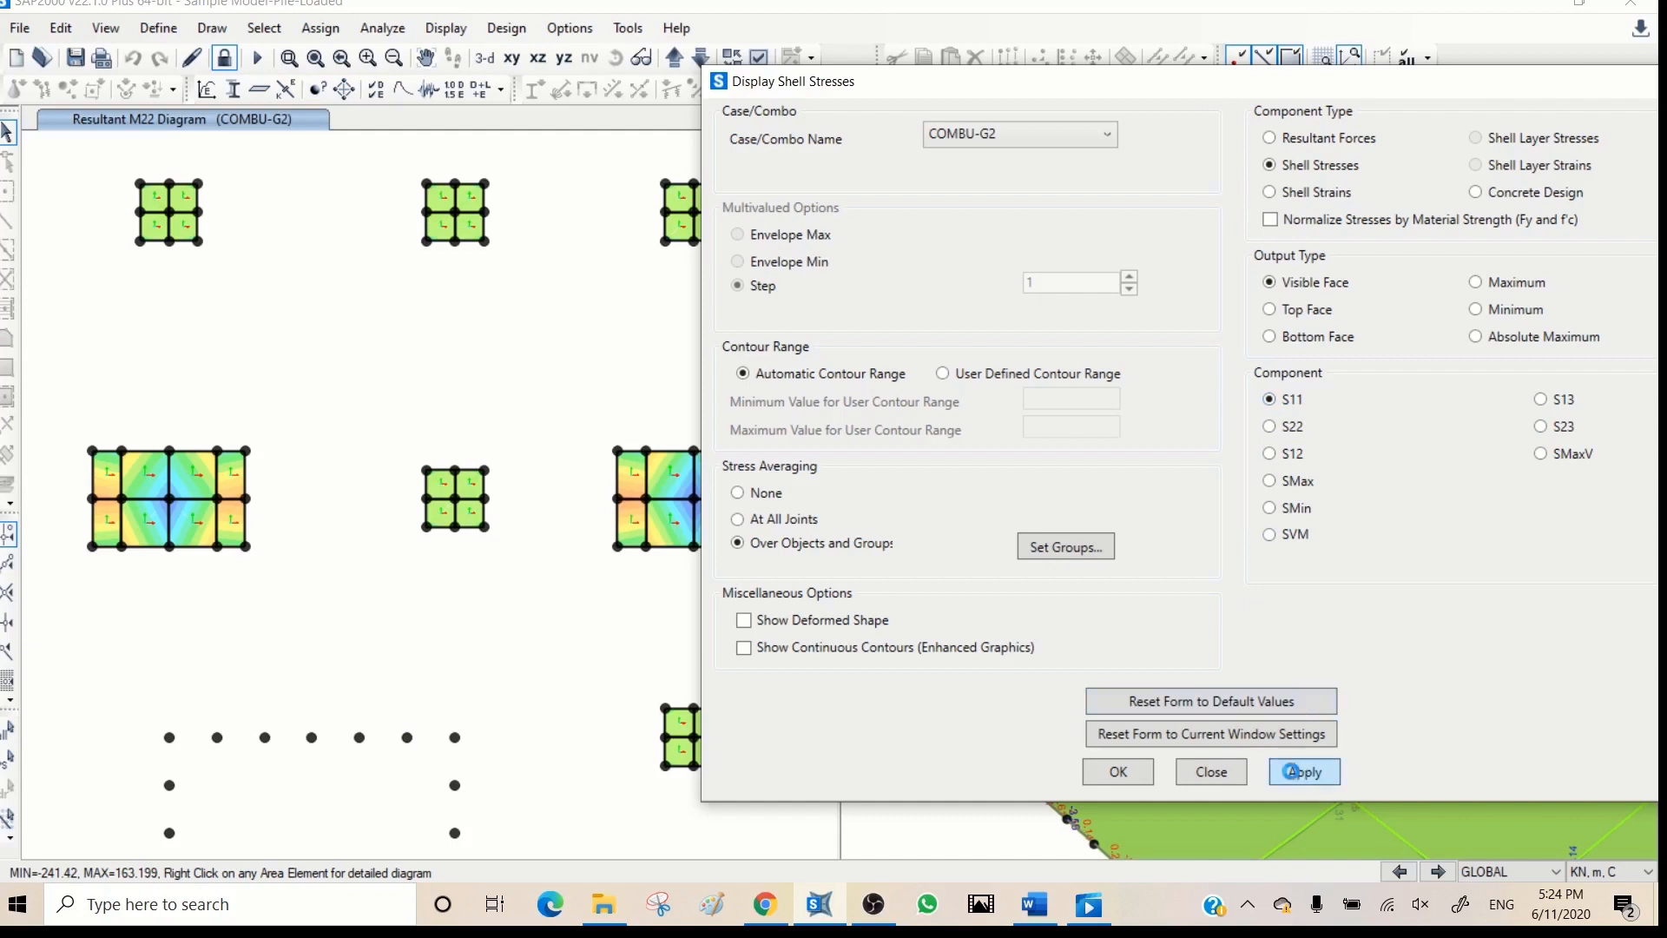
left_click(1595, 871)
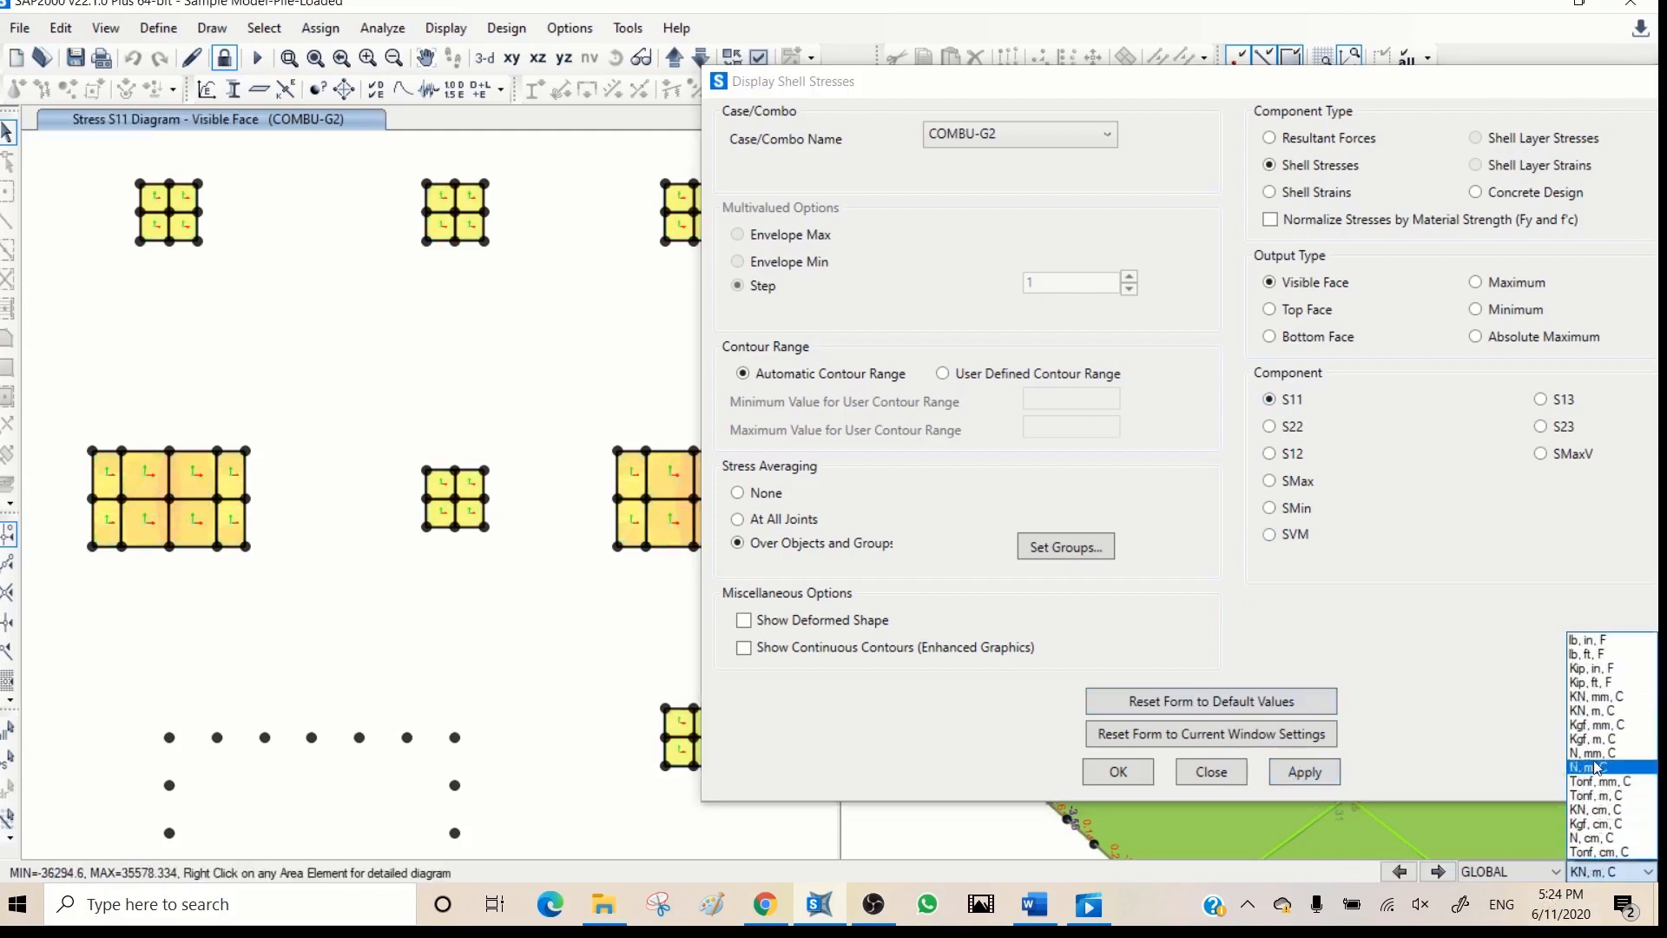
left_click(1593, 753)
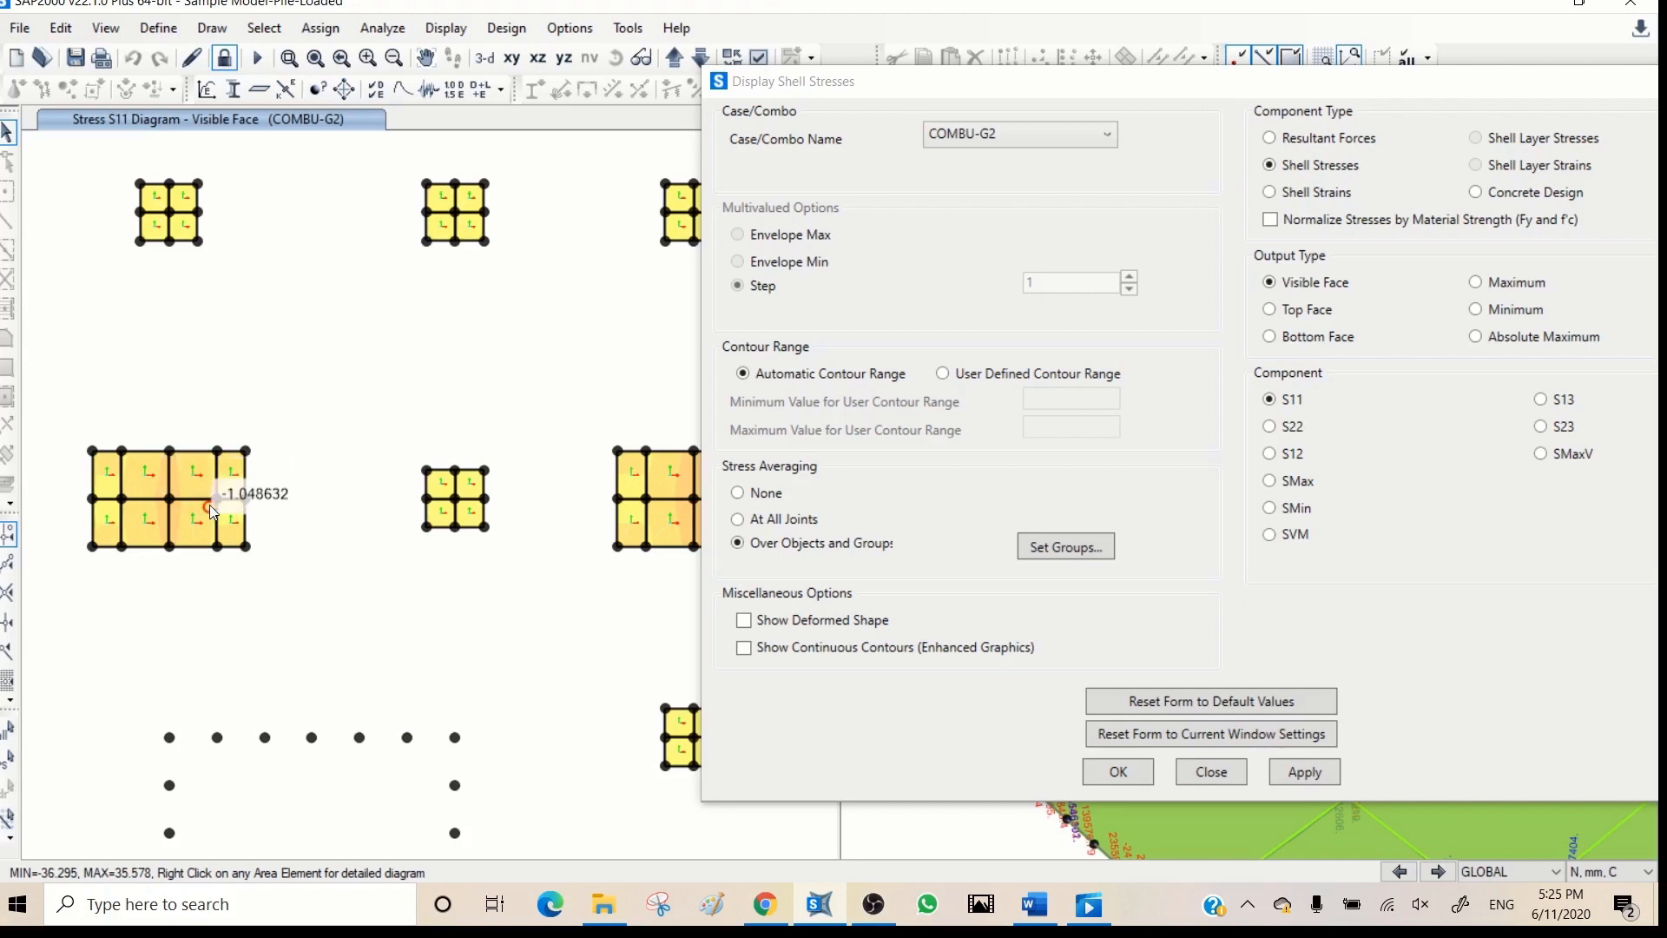
- Display the shell stress S11 contours for the top face and the bottom face of the foundation shells
left_click(1317, 314)
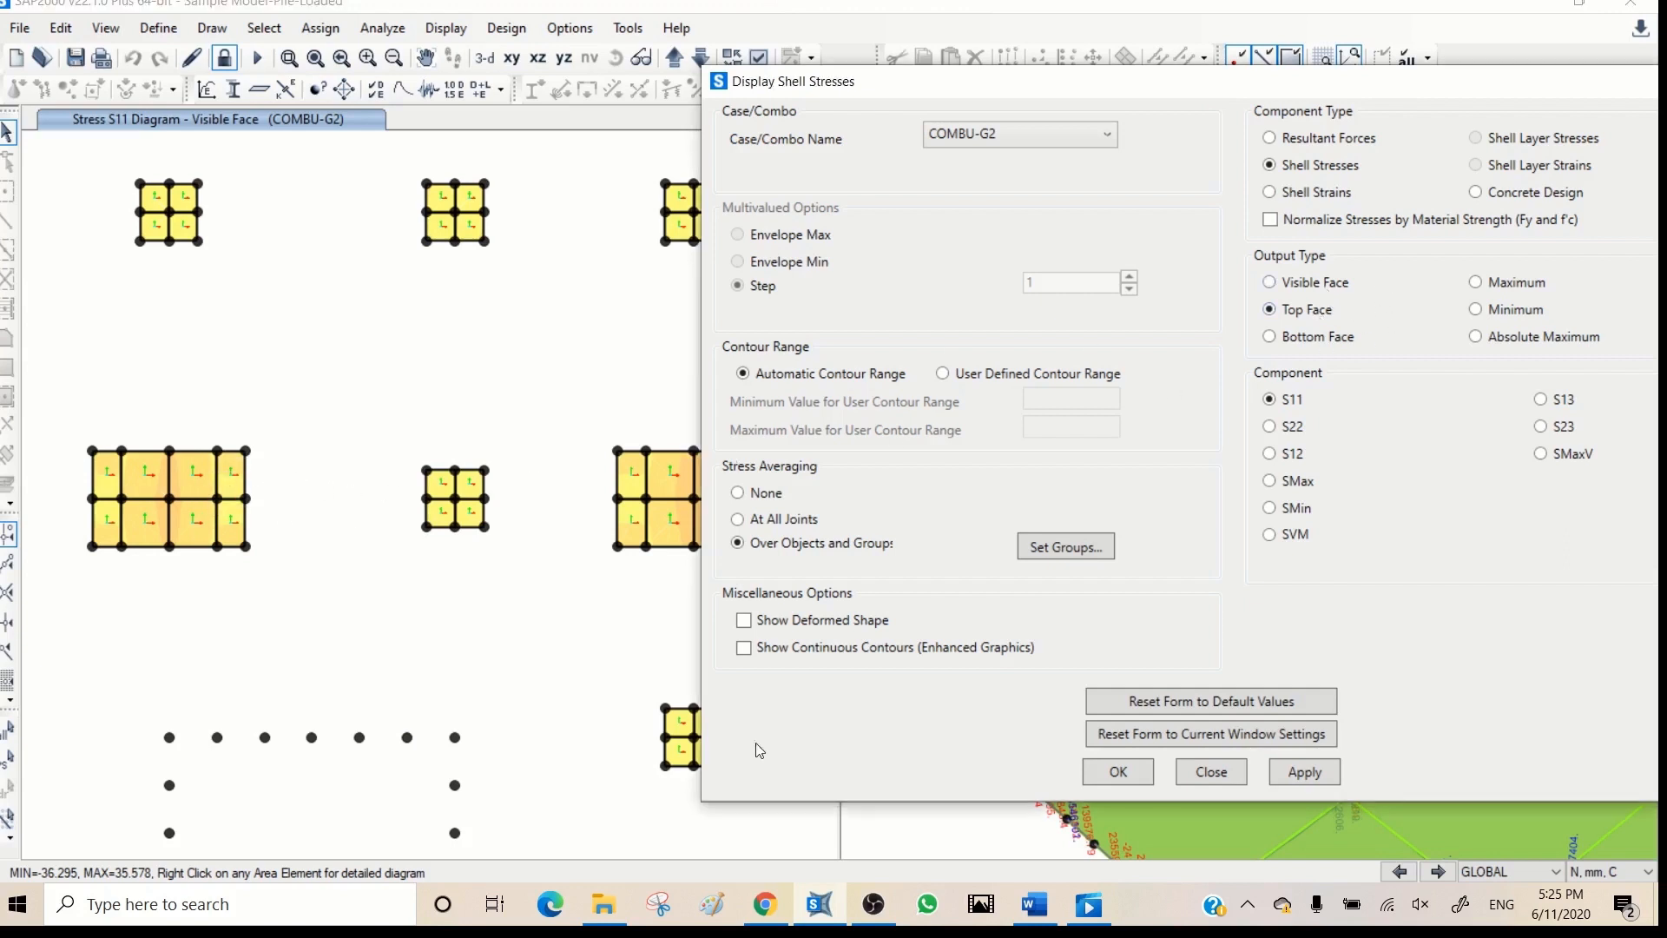
left_click(1296, 772)
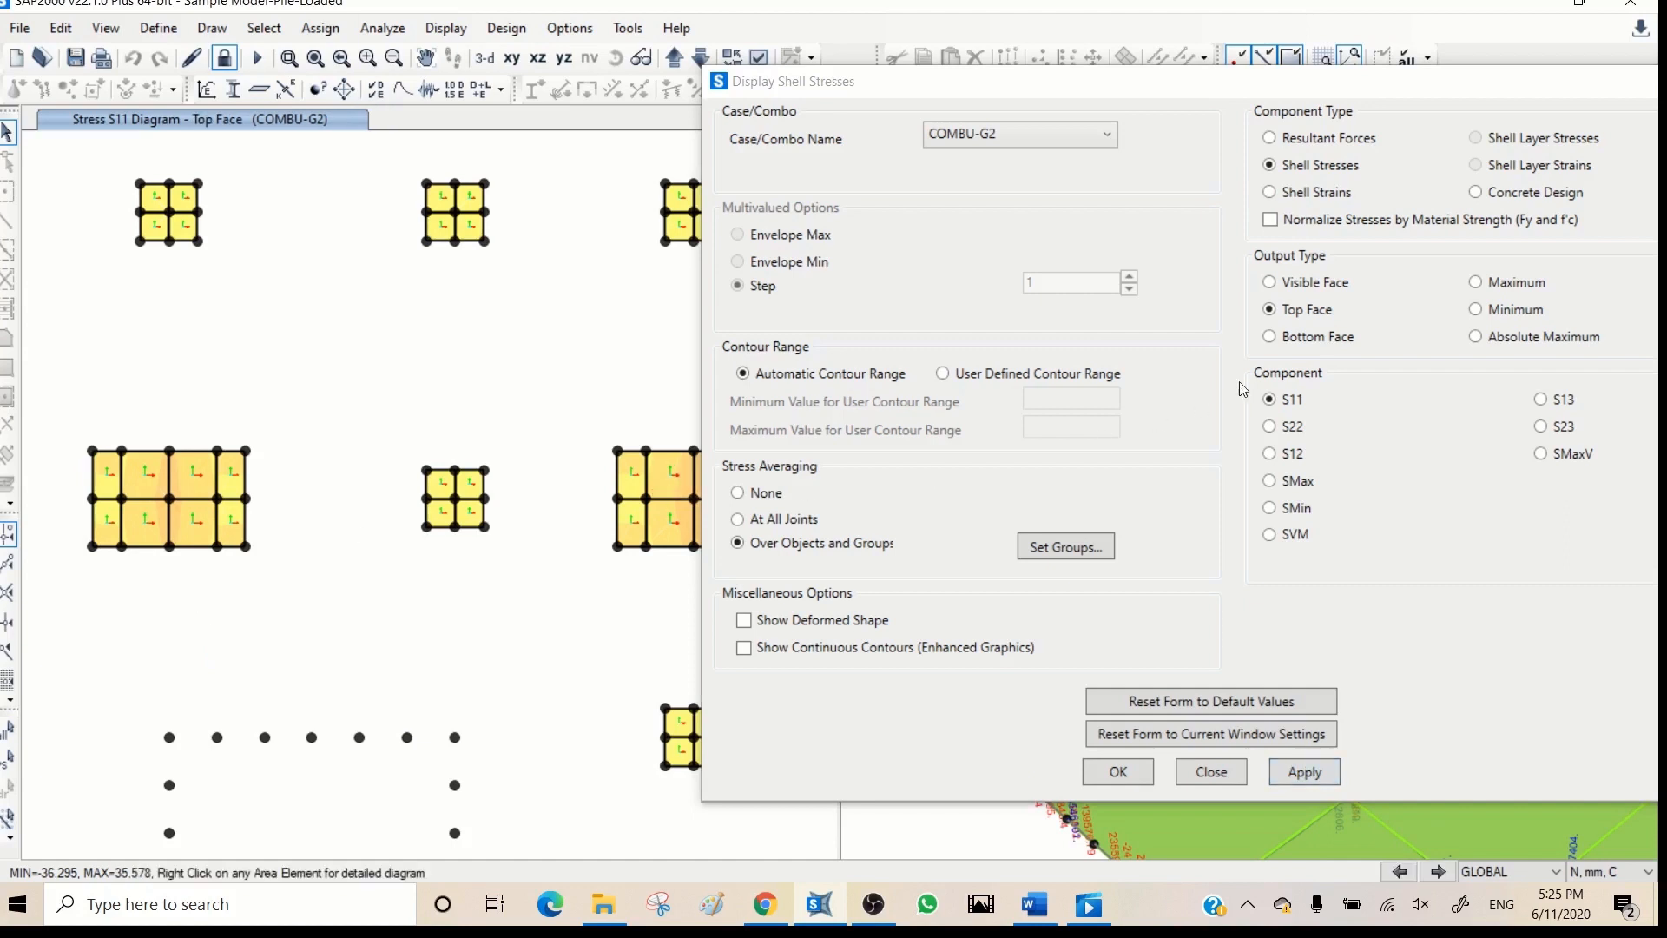
left_click(1272, 337)
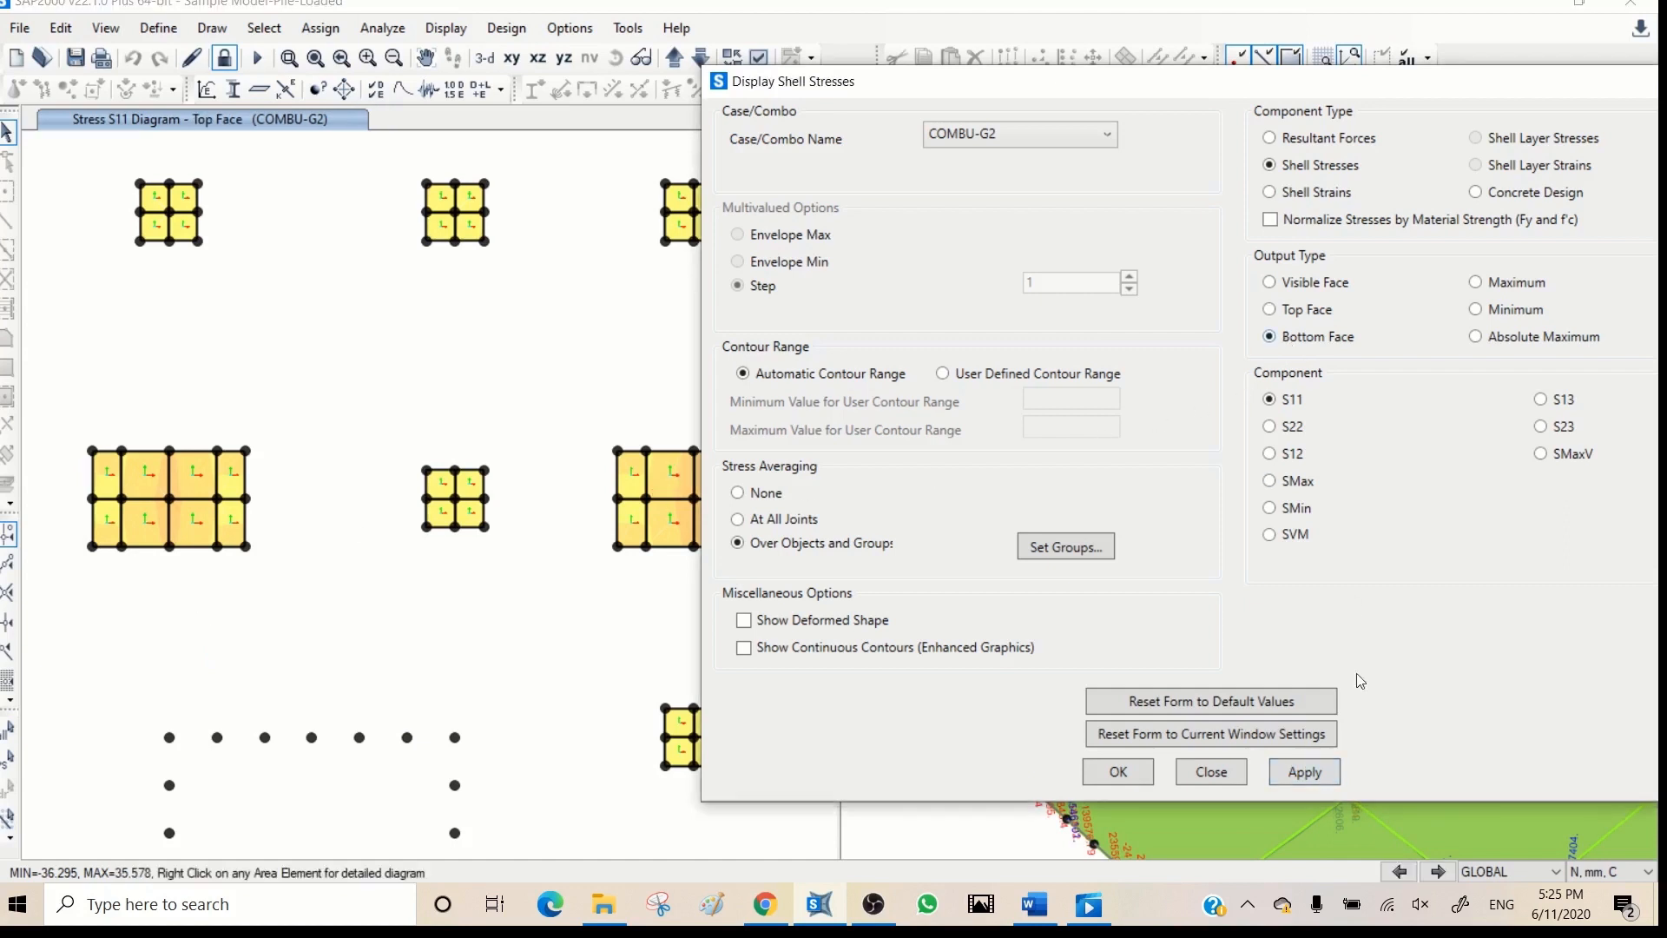
left_click(1295, 772)
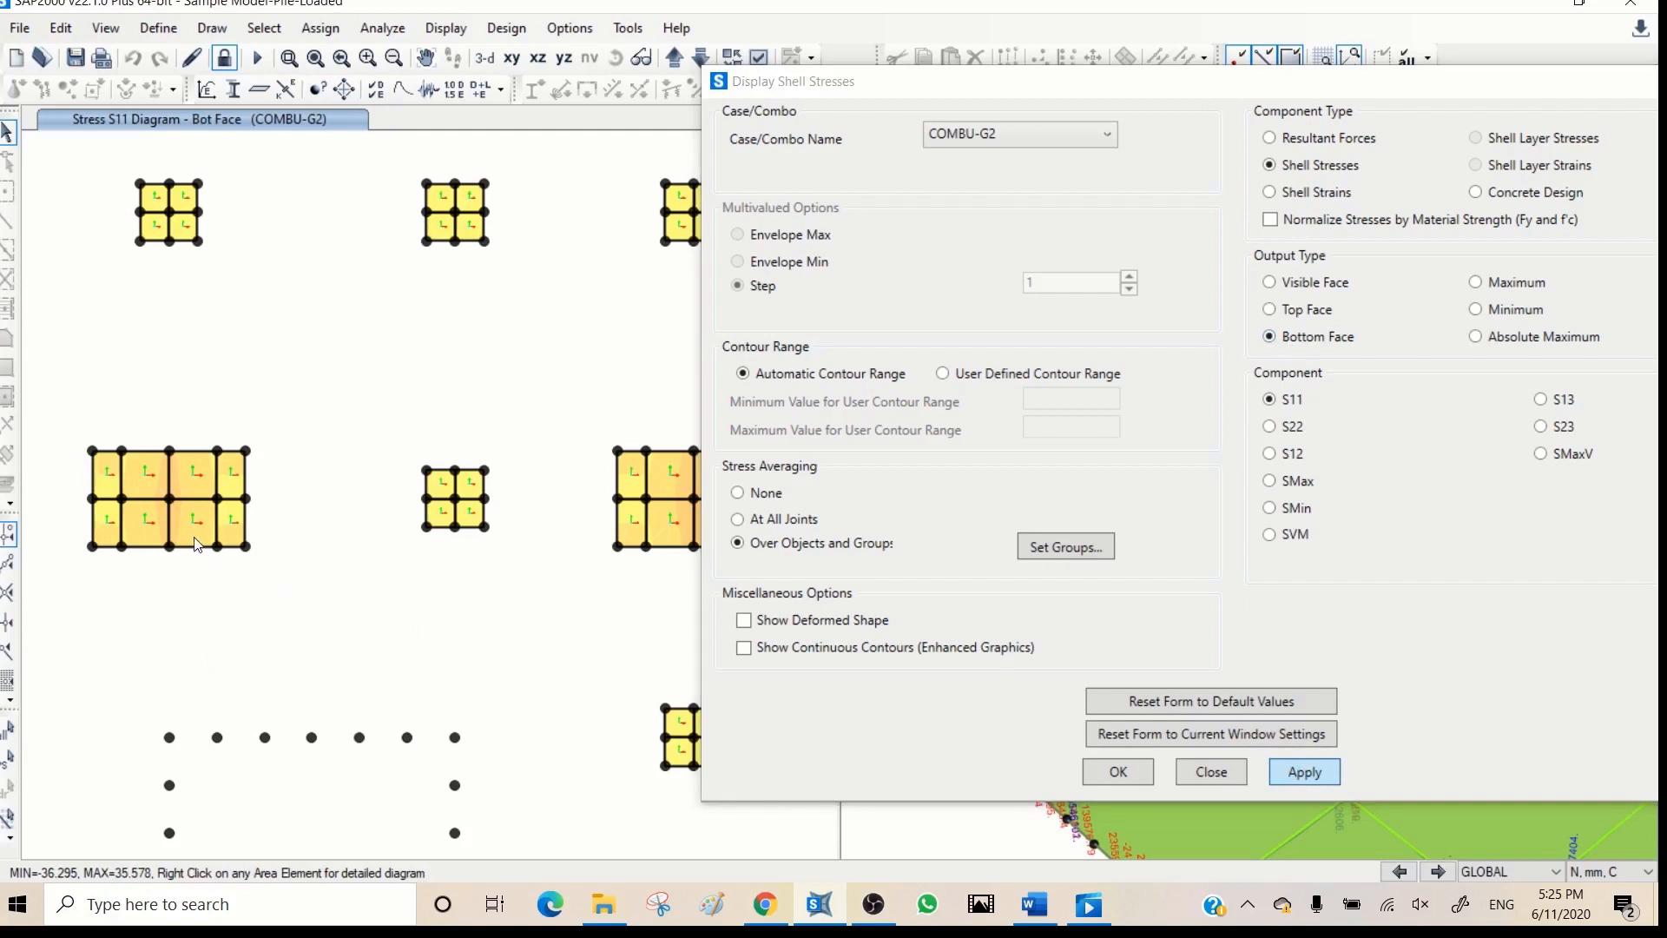
mouse_move(178, 514)
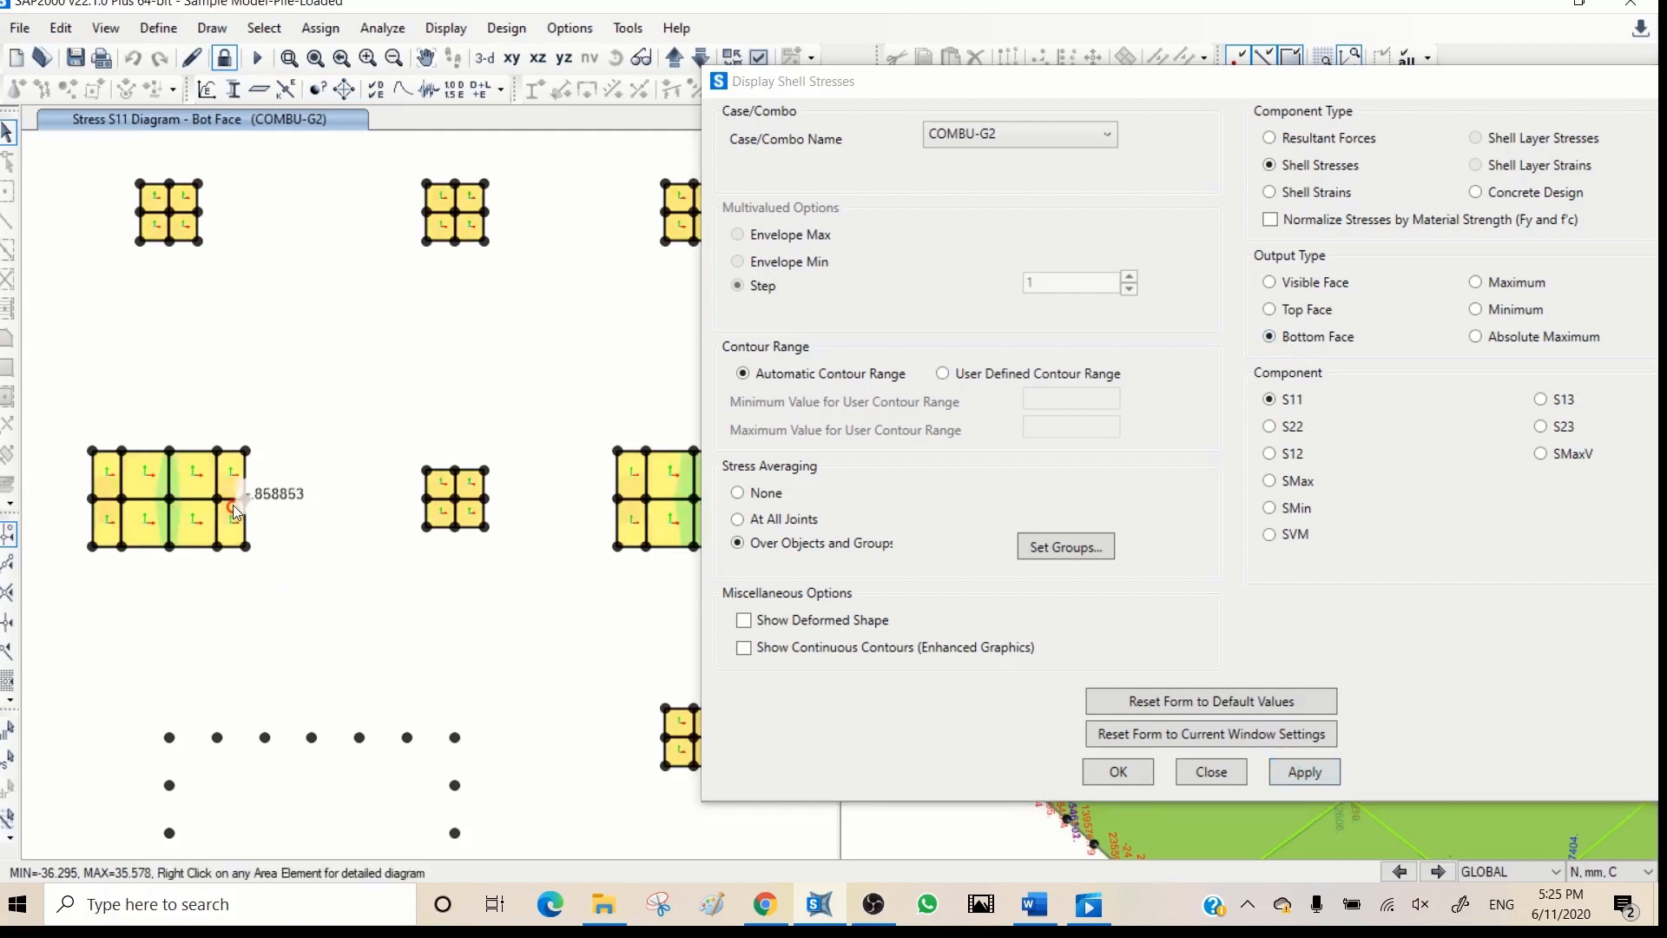
- Choose stress component S22 without applying it, and inspect the bottom-face S11 stresses on the square slab at the next lower plan level
left_click(1270, 428)
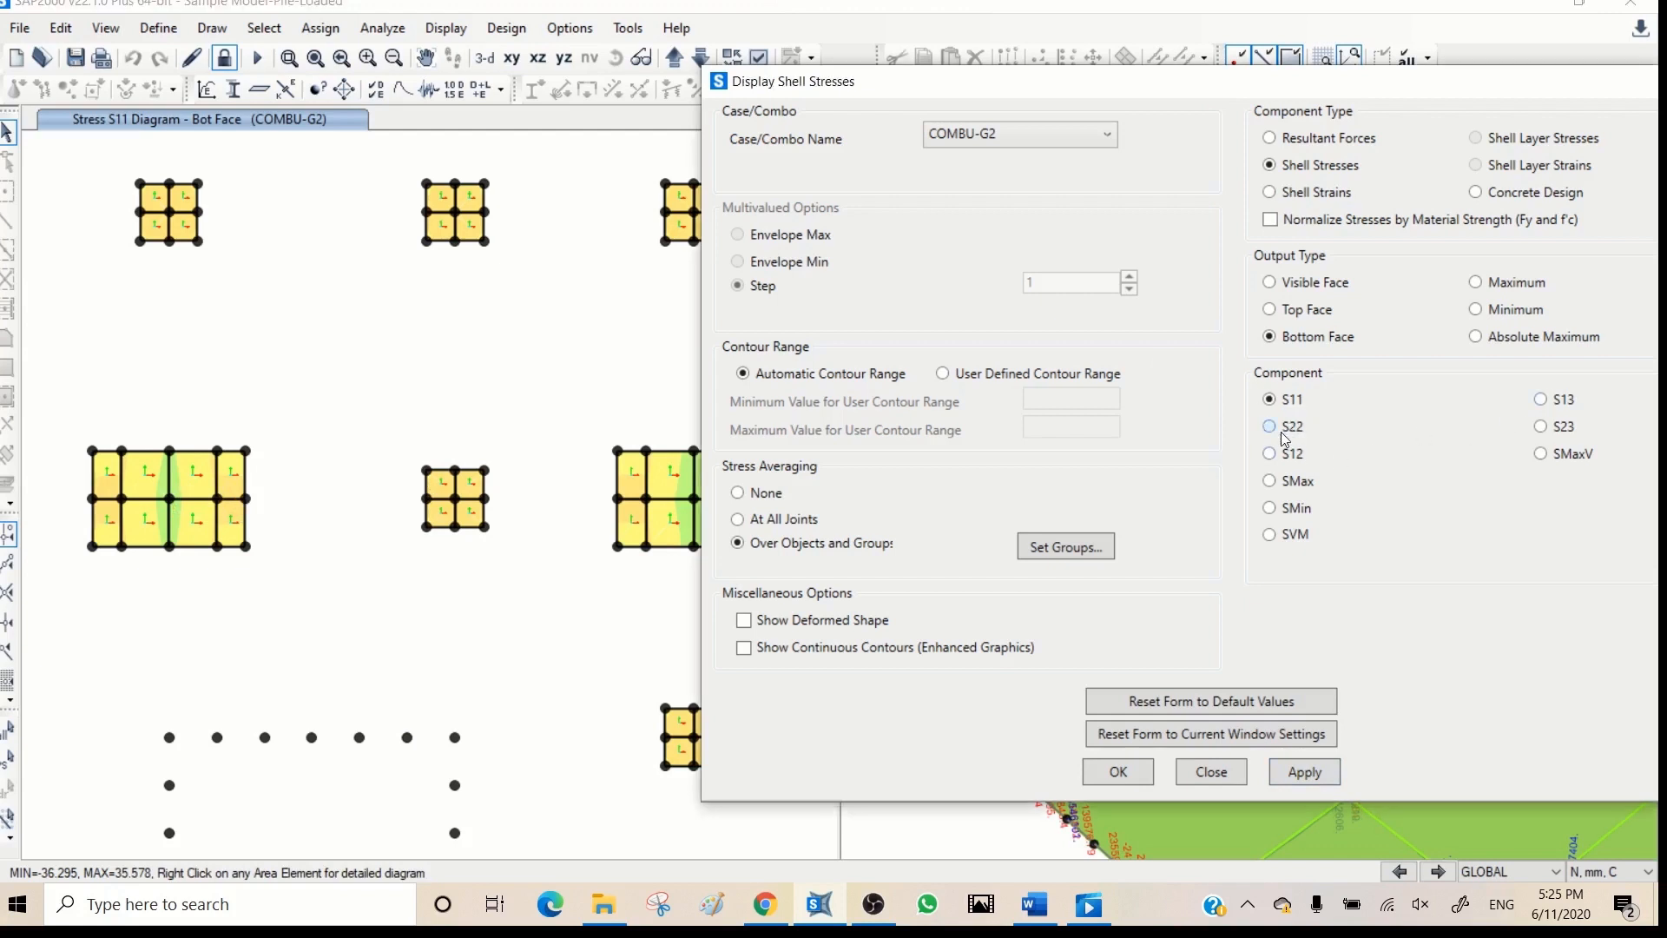
left_click(703, 55)
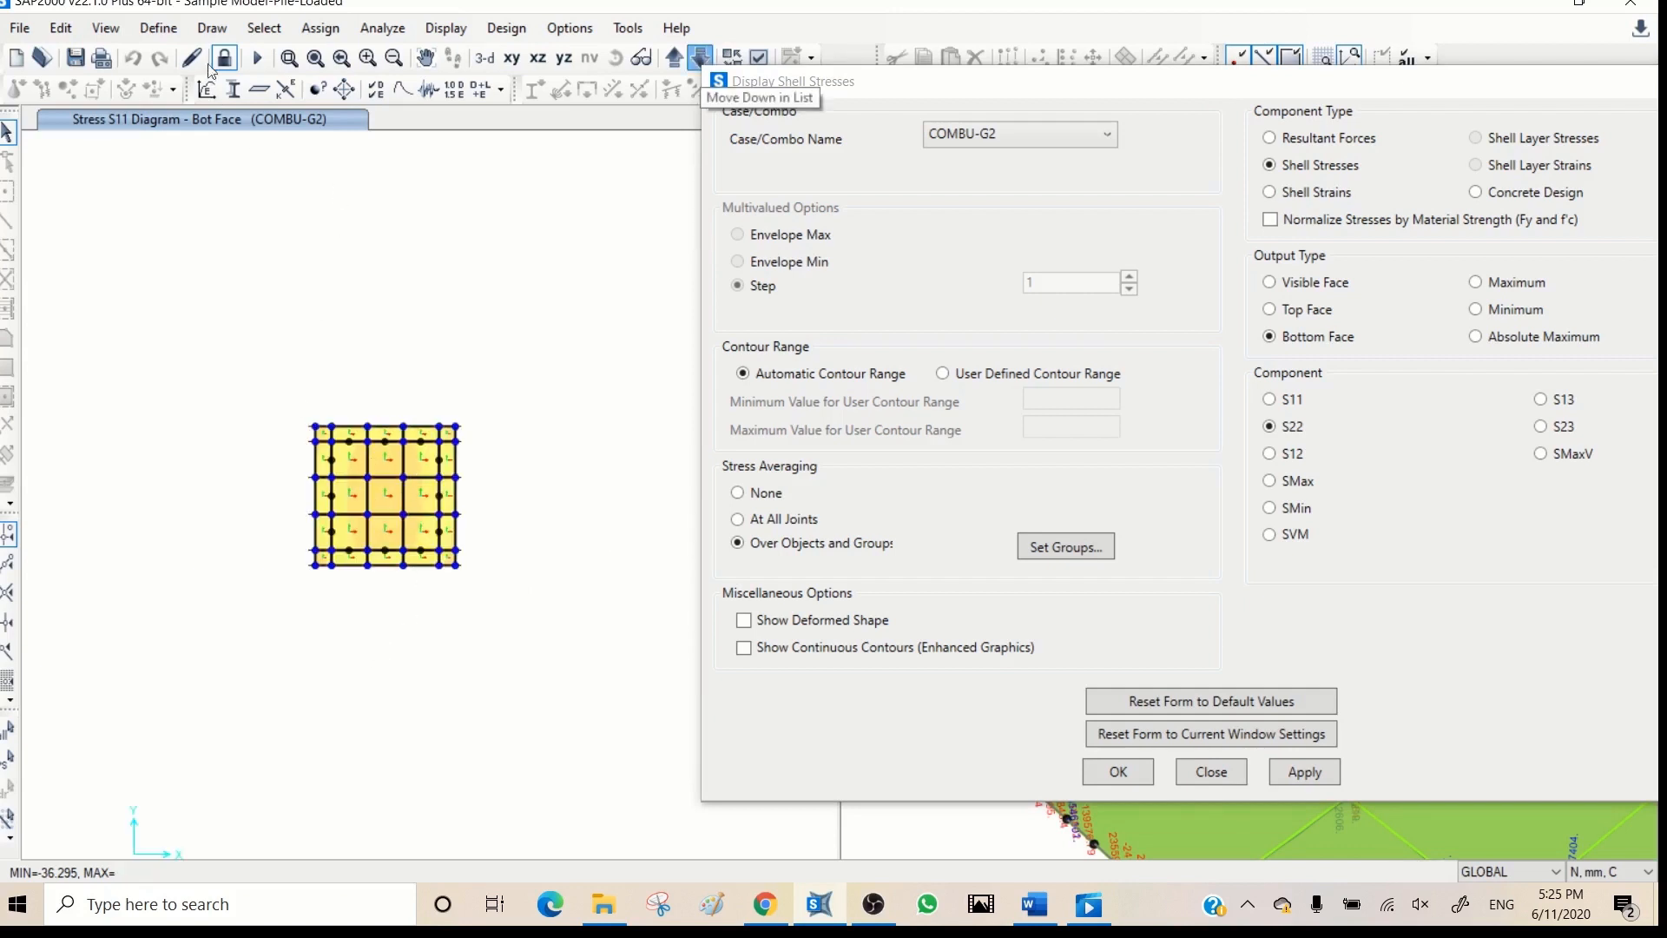
left_click(290, 58)
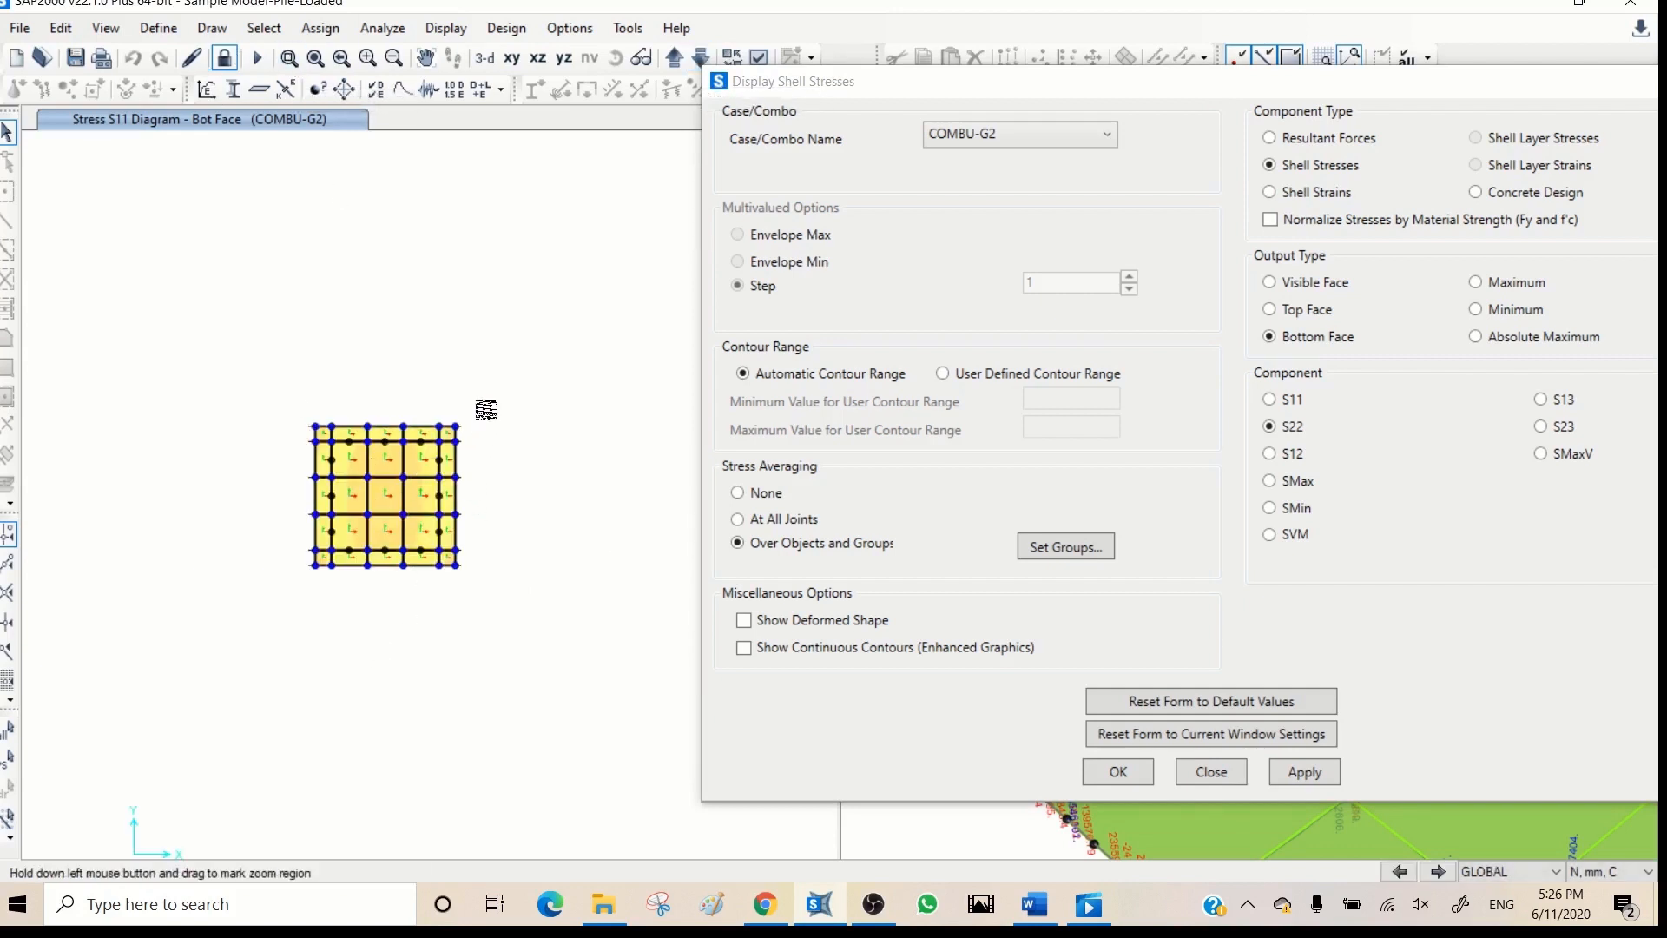
left_click_drag(476, 399, 287, 589)
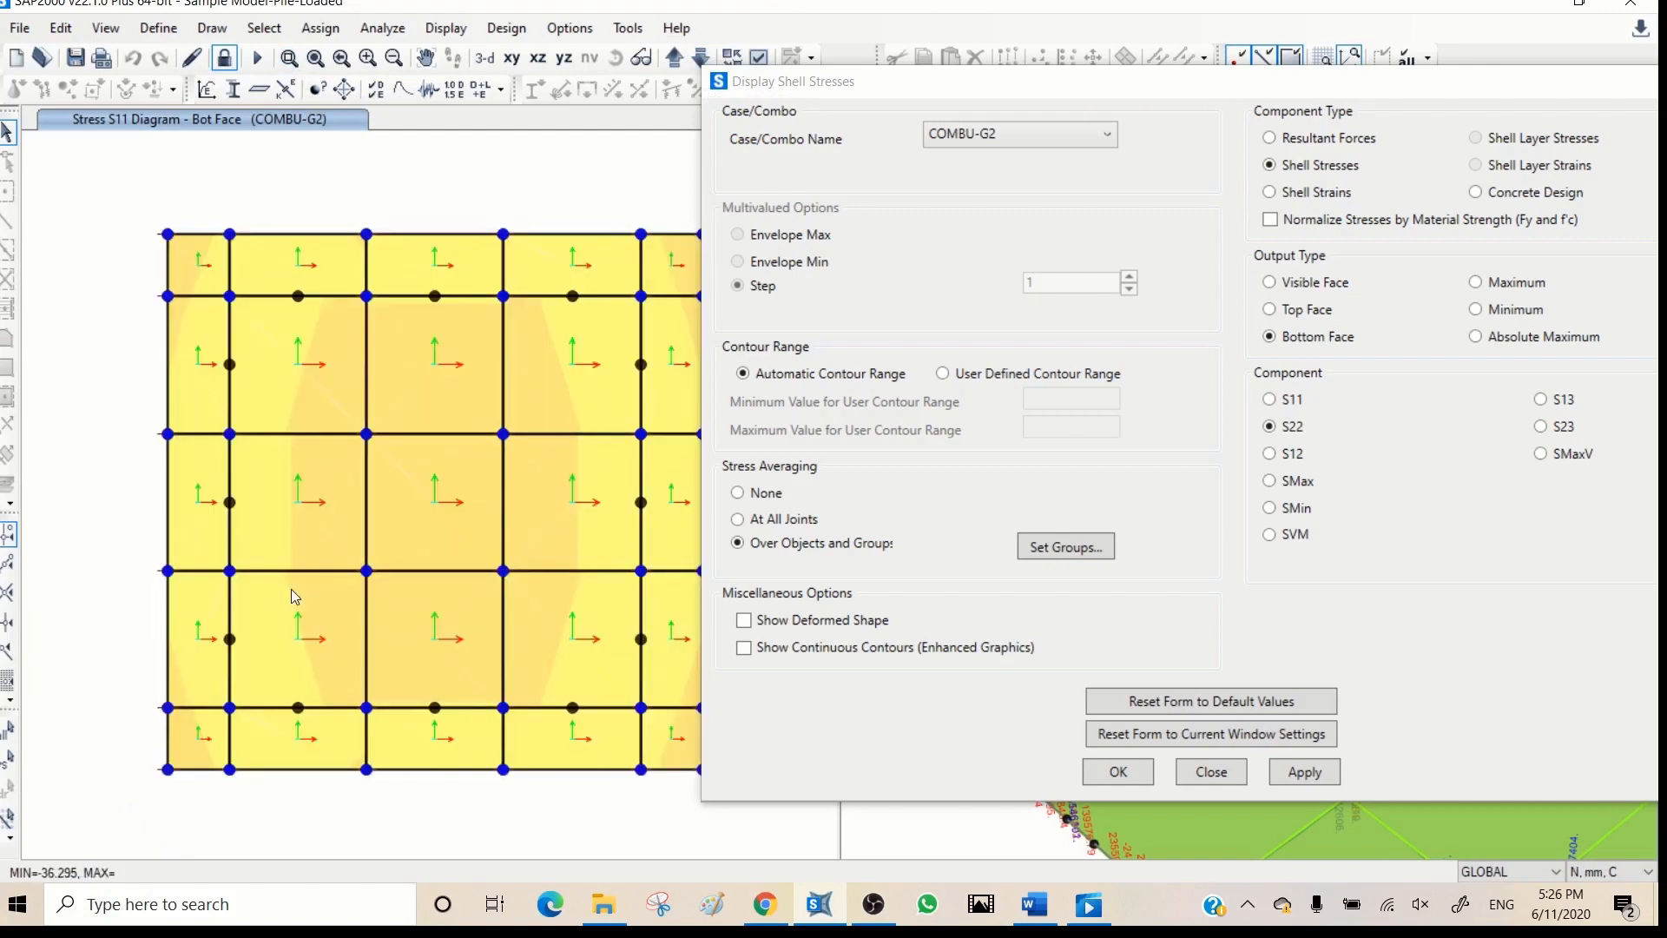
mouse_move(454, 564)
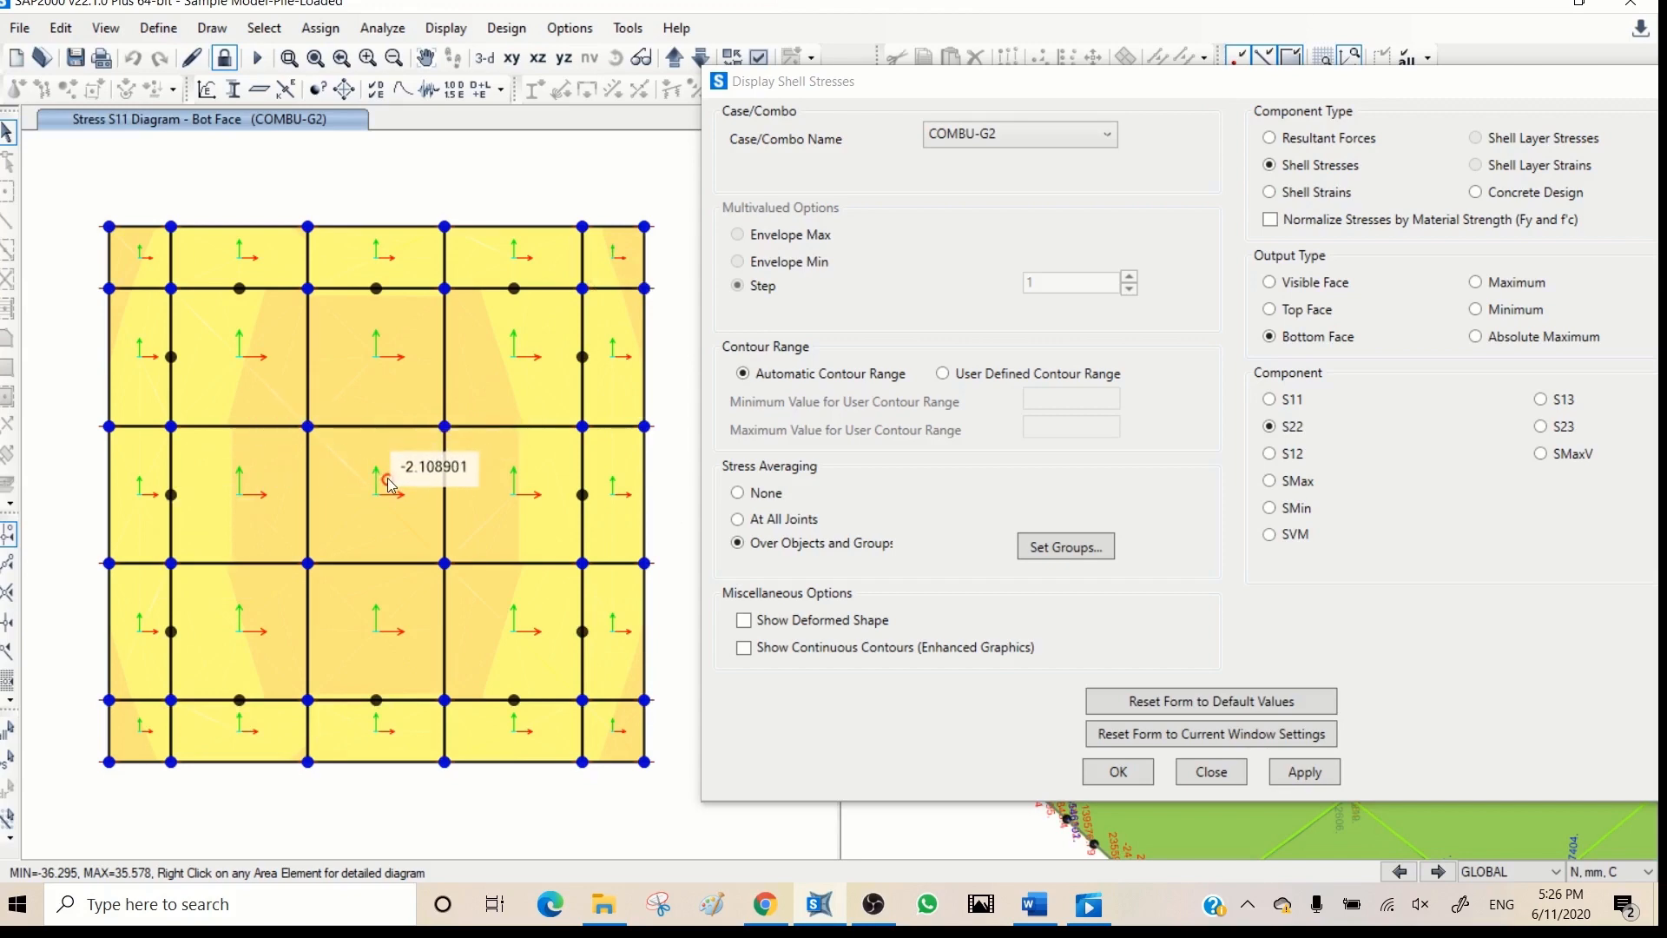
- Display the COMBU-G2 top-face shell stress contours on the square slab for components S22, S13 and S23 in turn
left_click(1293, 319)
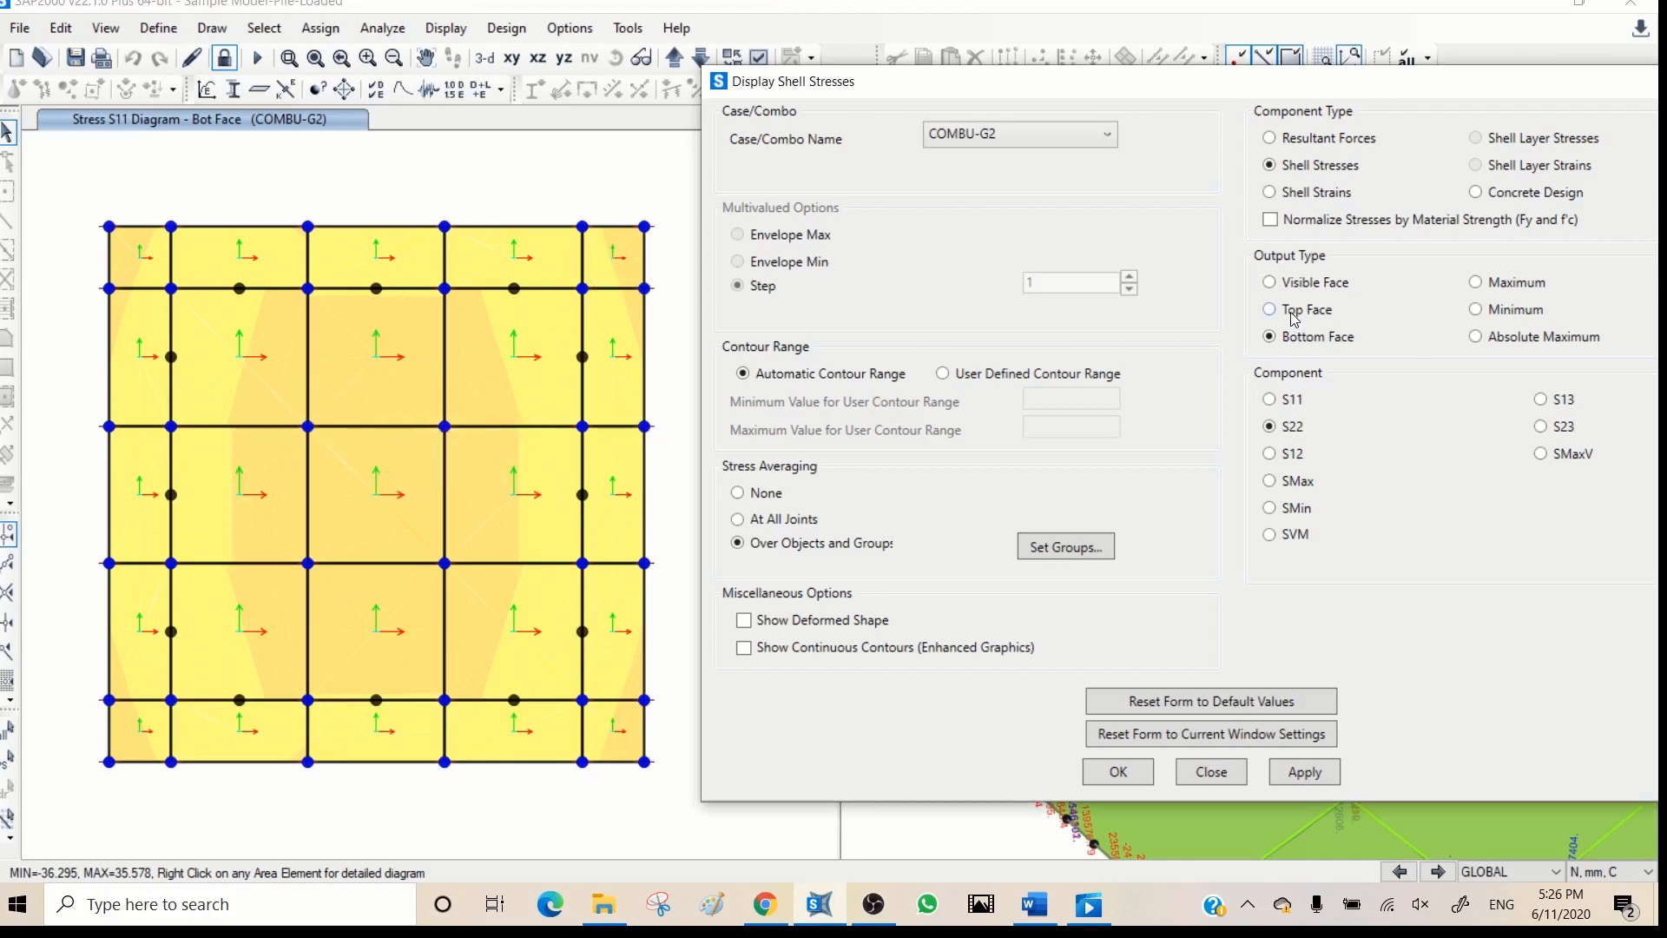
left_click(1293, 314)
left_click(1304, 772)
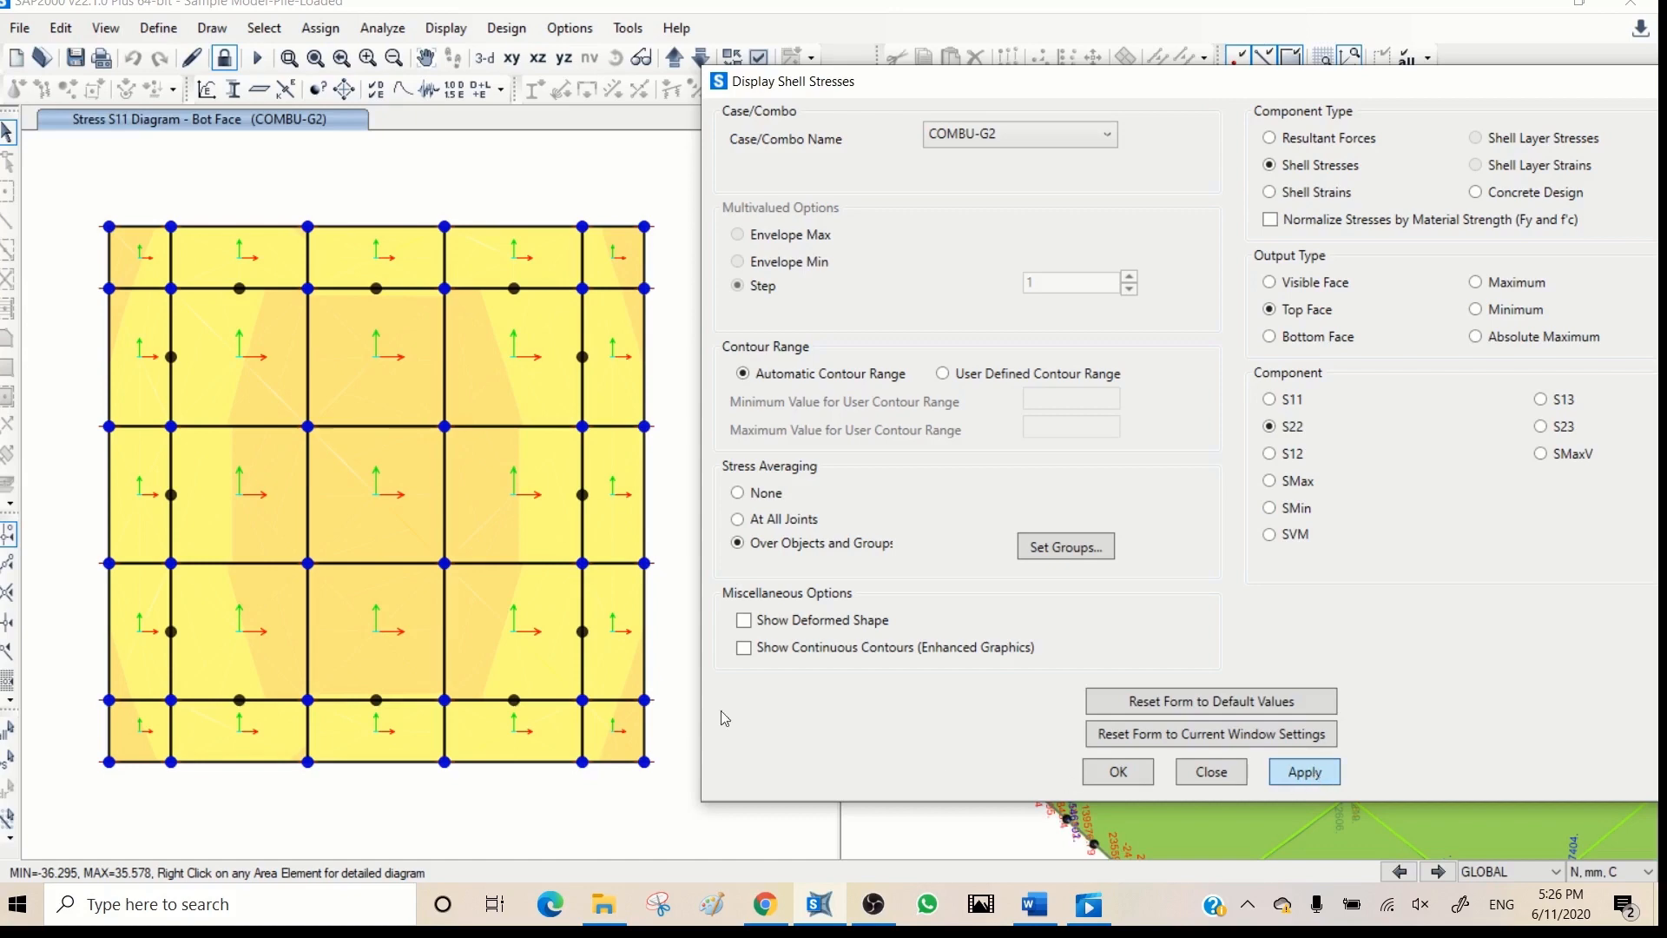
mouse_move(373, 491)
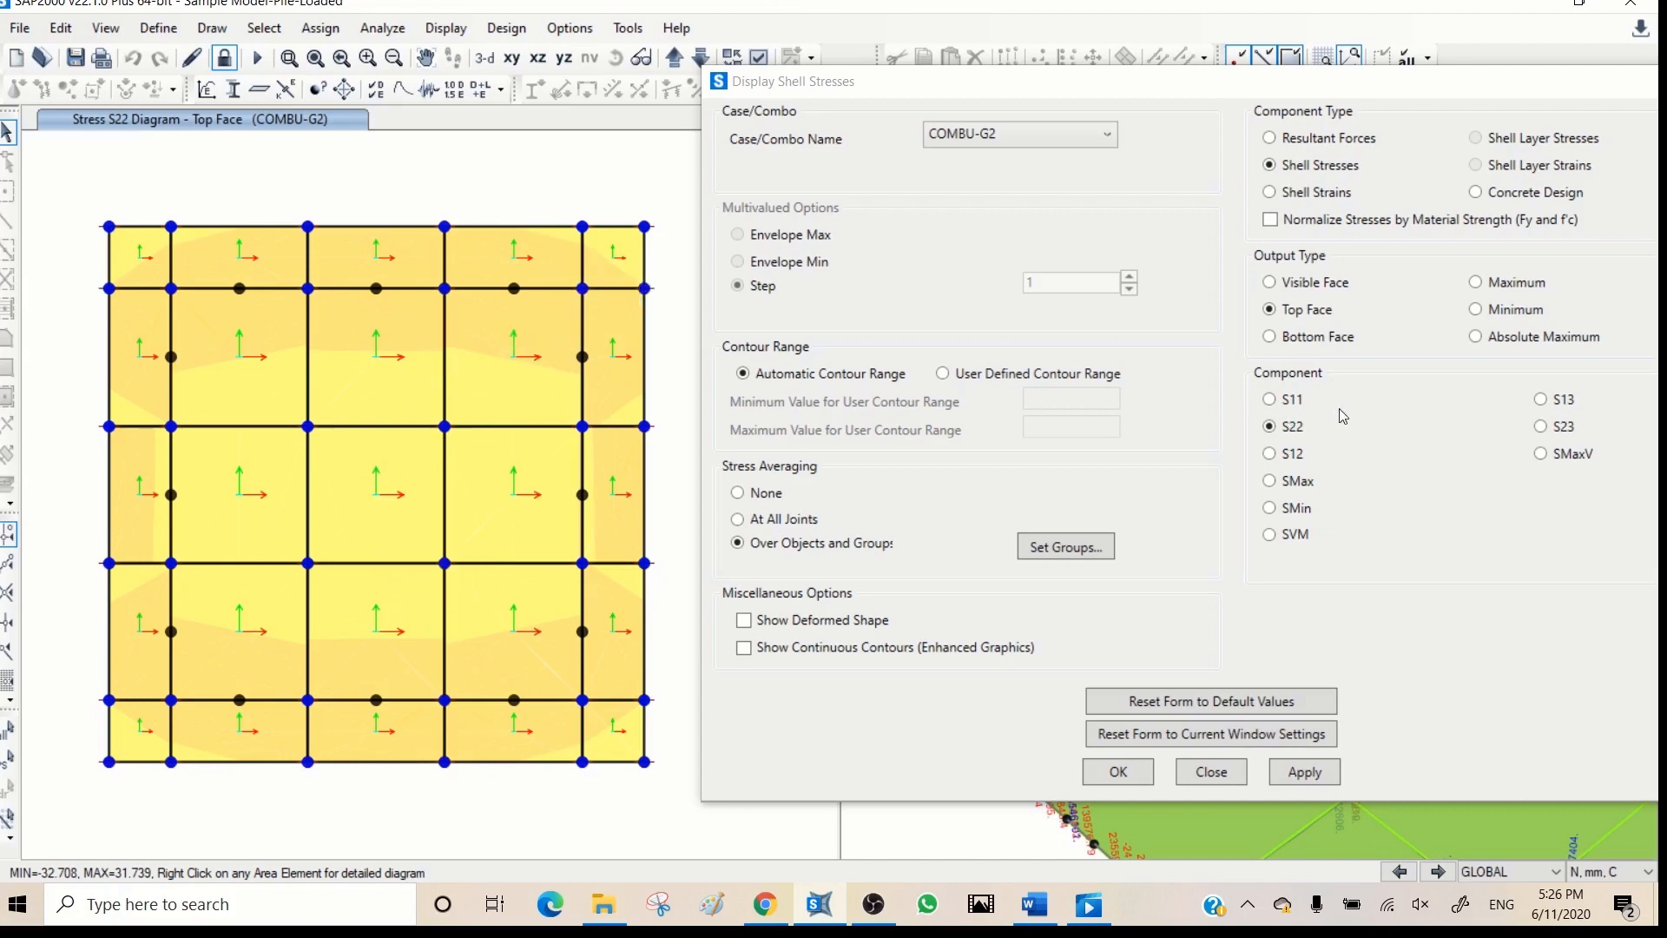
left_click(1541, 401)
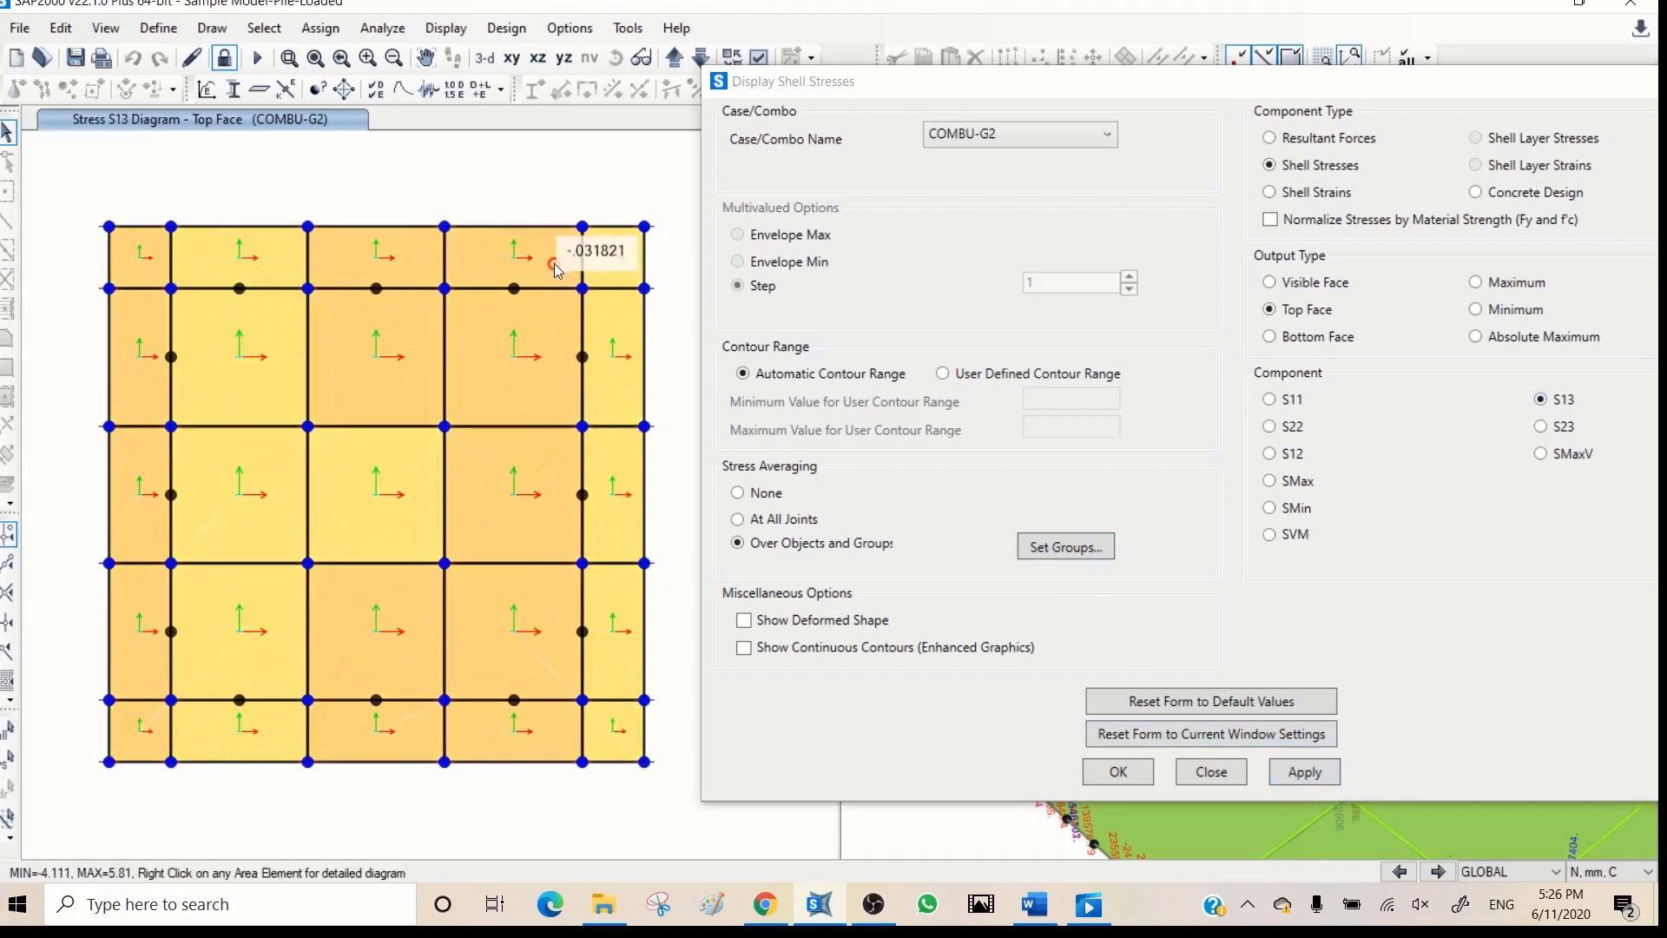
left_click(1547, 429)
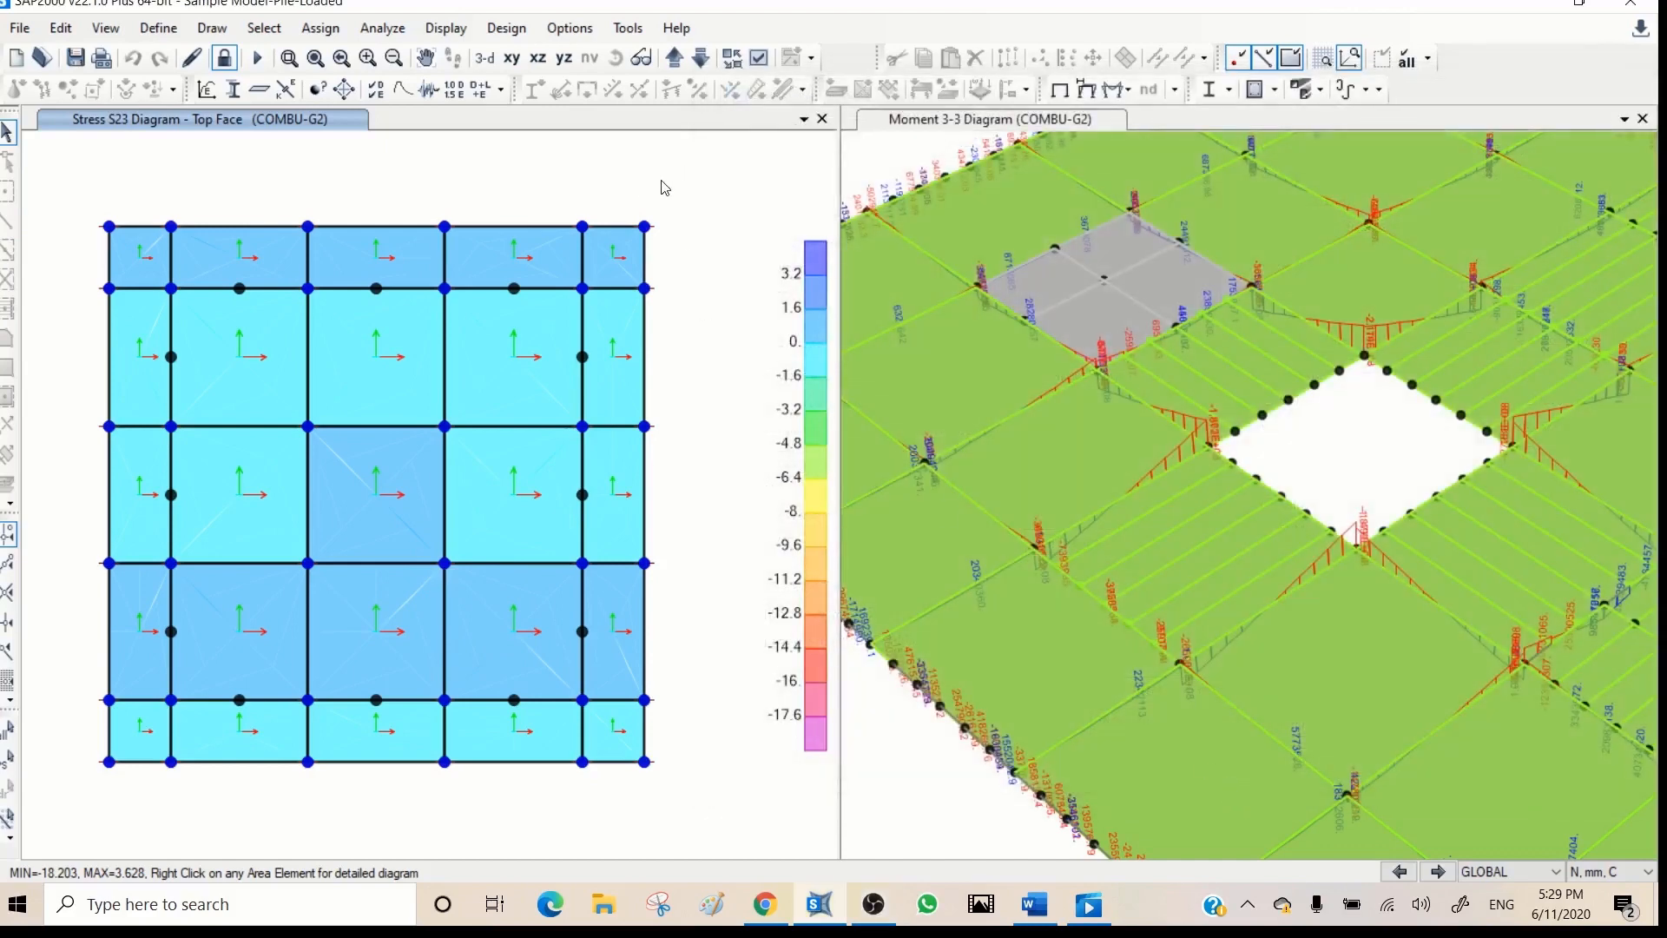
- Restore the undeformed model display and bring up the X-Y plan at Z=-10000
left_click(1059, 88)
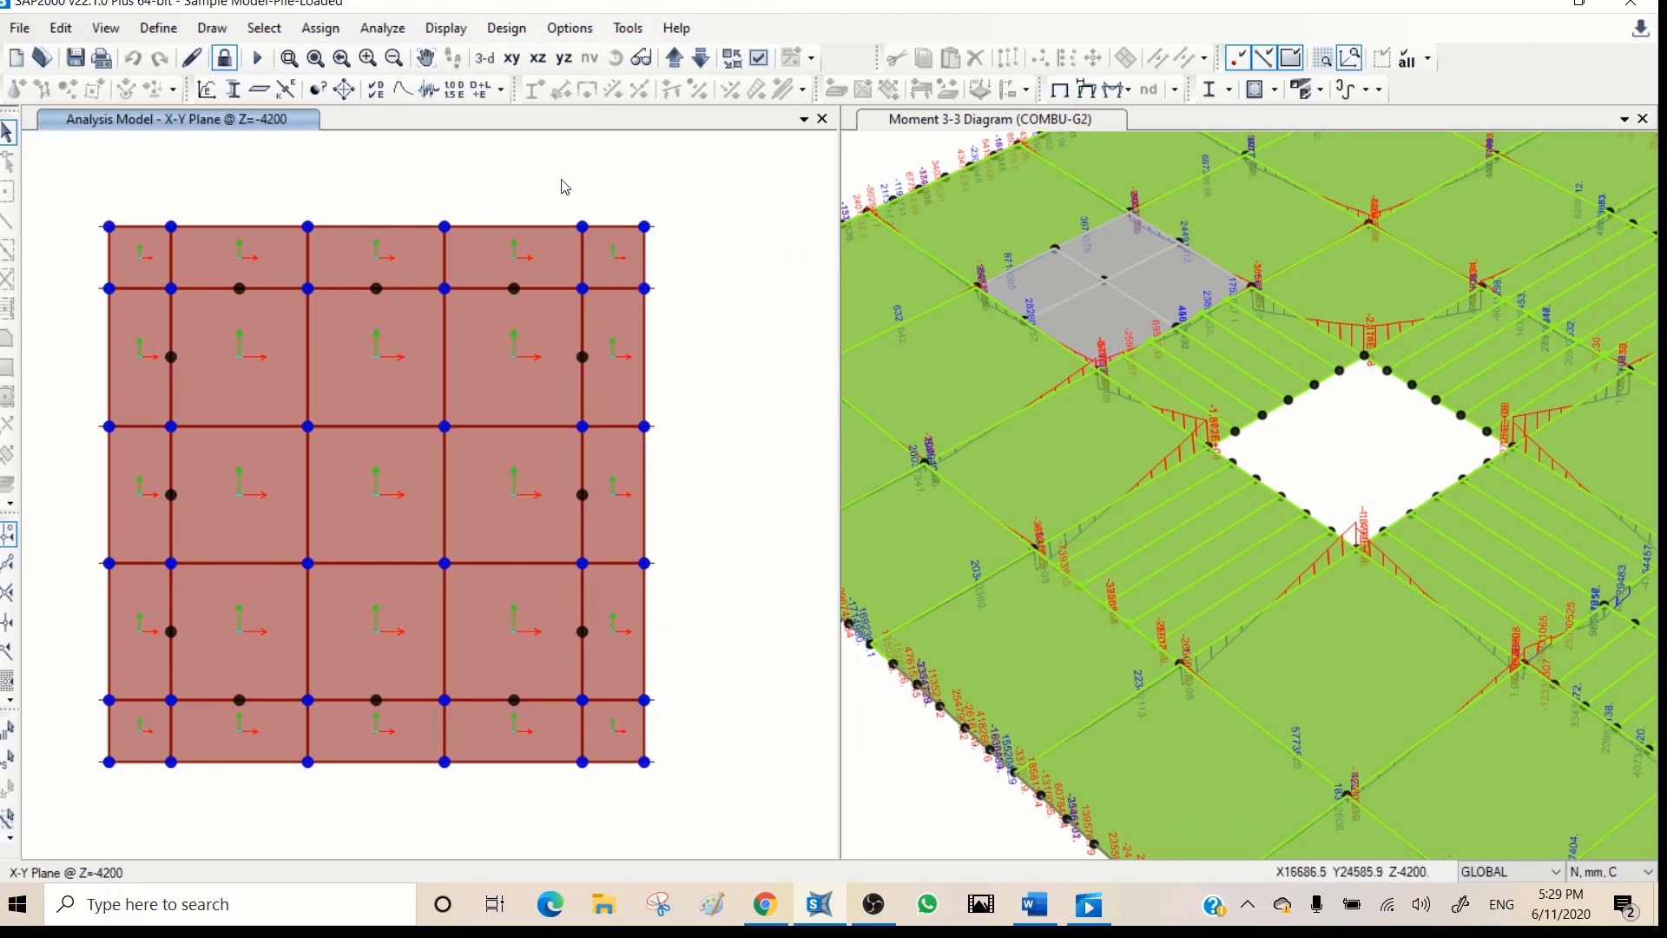
left_click(512, 59)
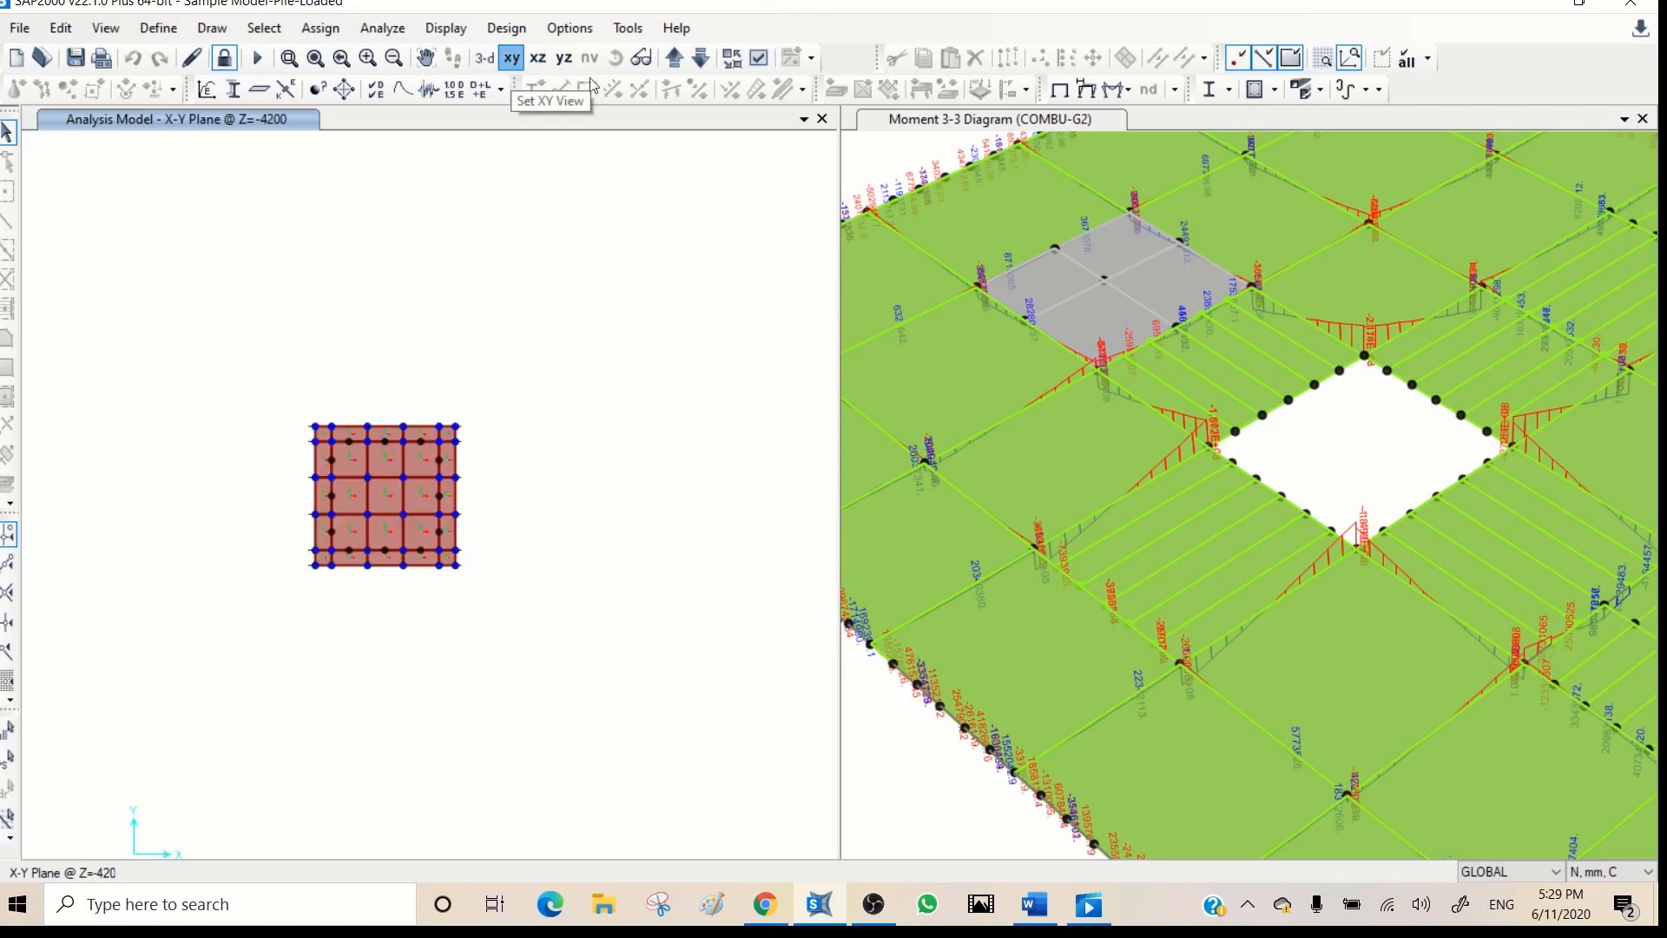
left_click(703, 59)
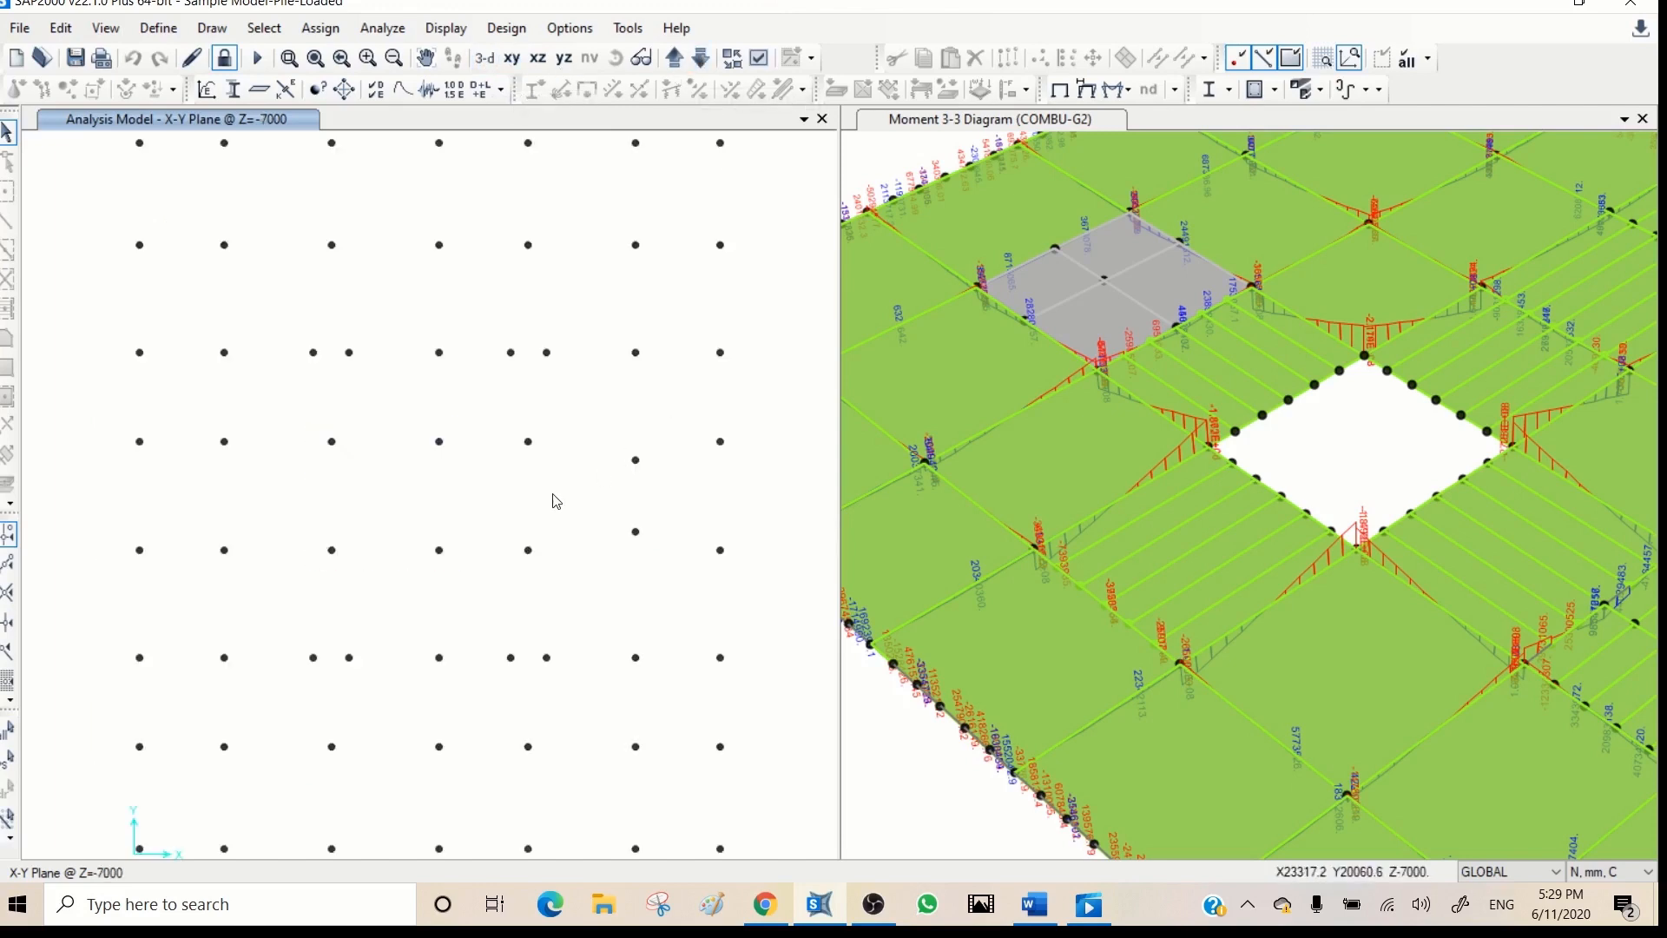
scroll(553, 494, "down", 1)
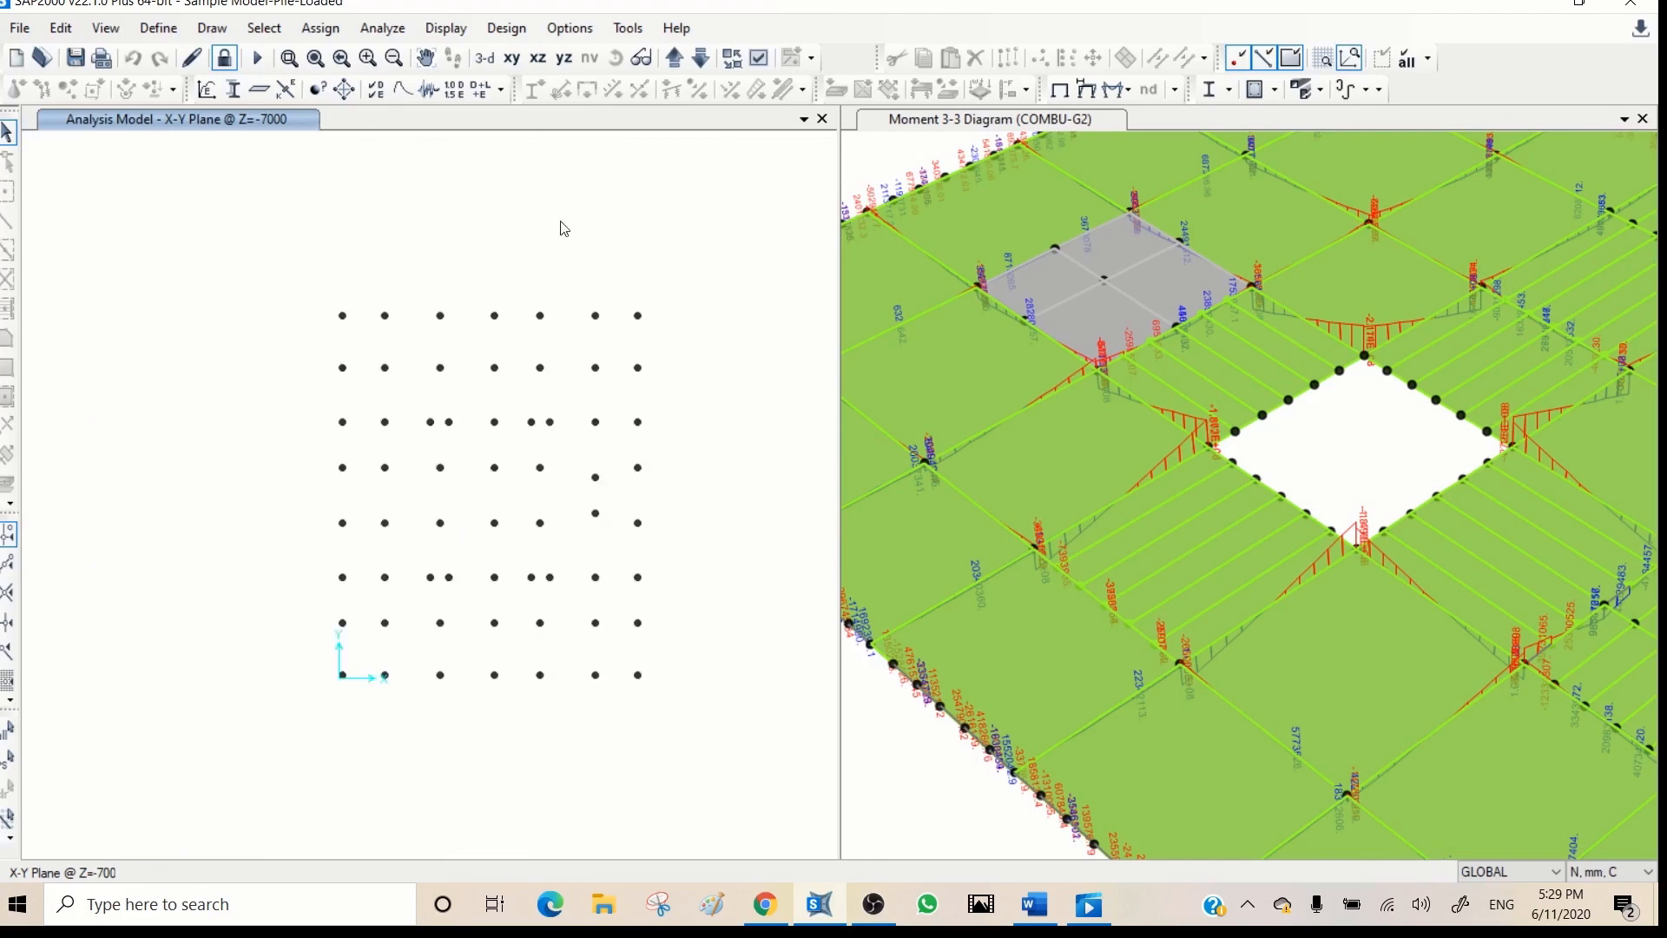
left_click(703, 59)
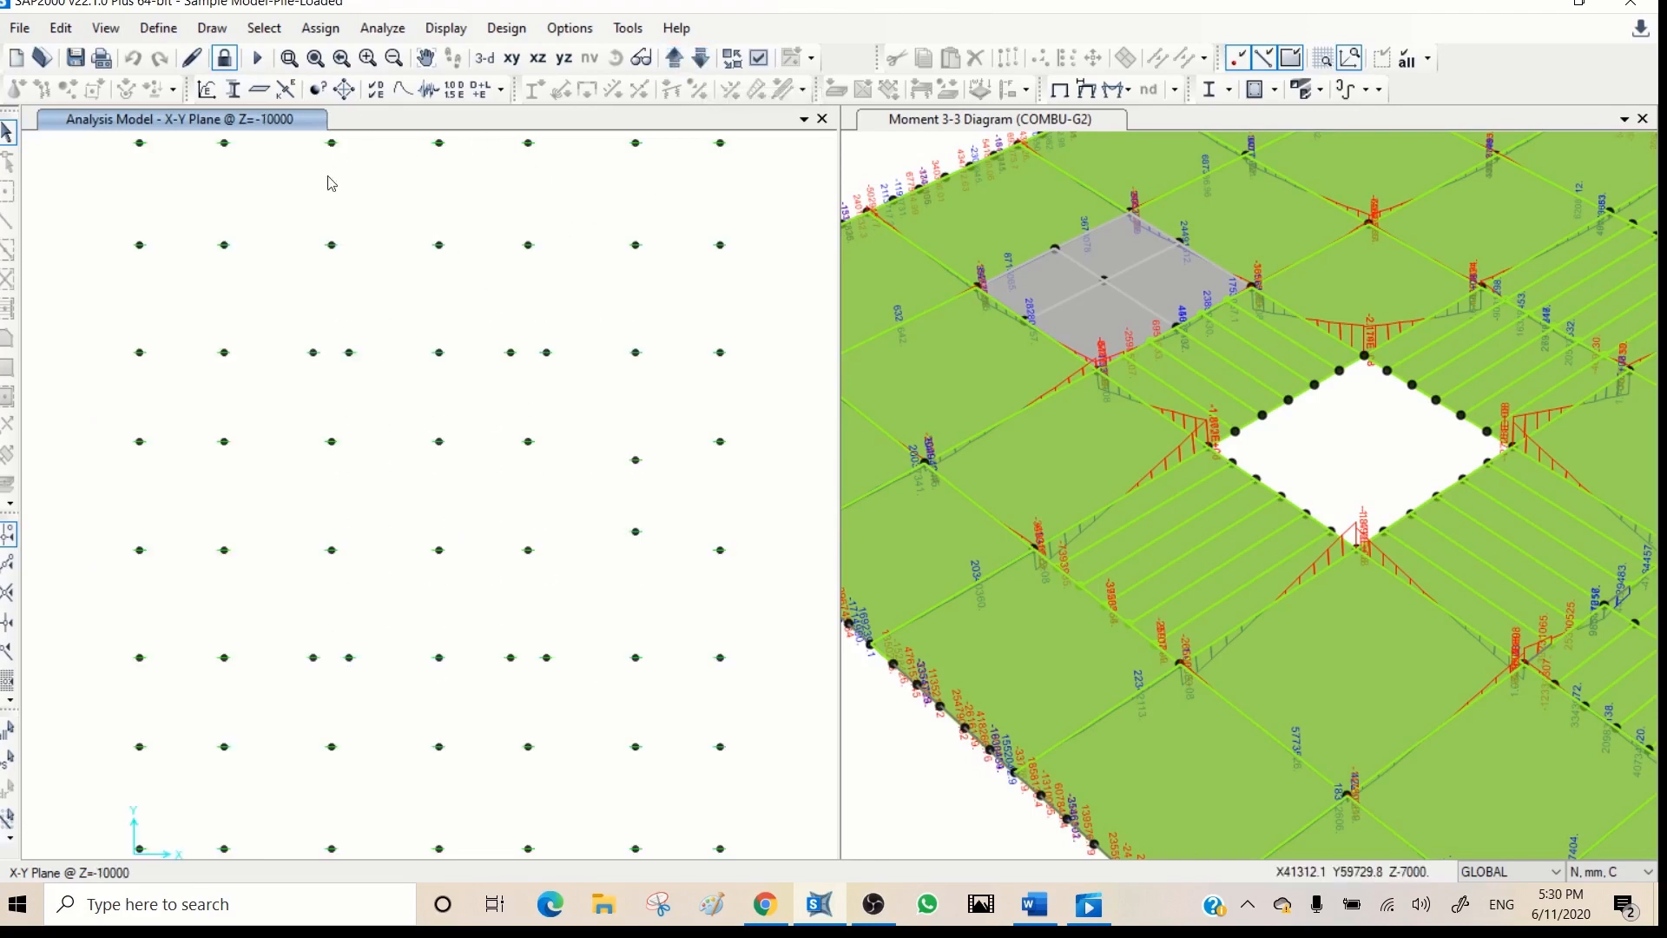
- Set the display units to KN, m, C and make the plan view active
left_click(1605, 872)
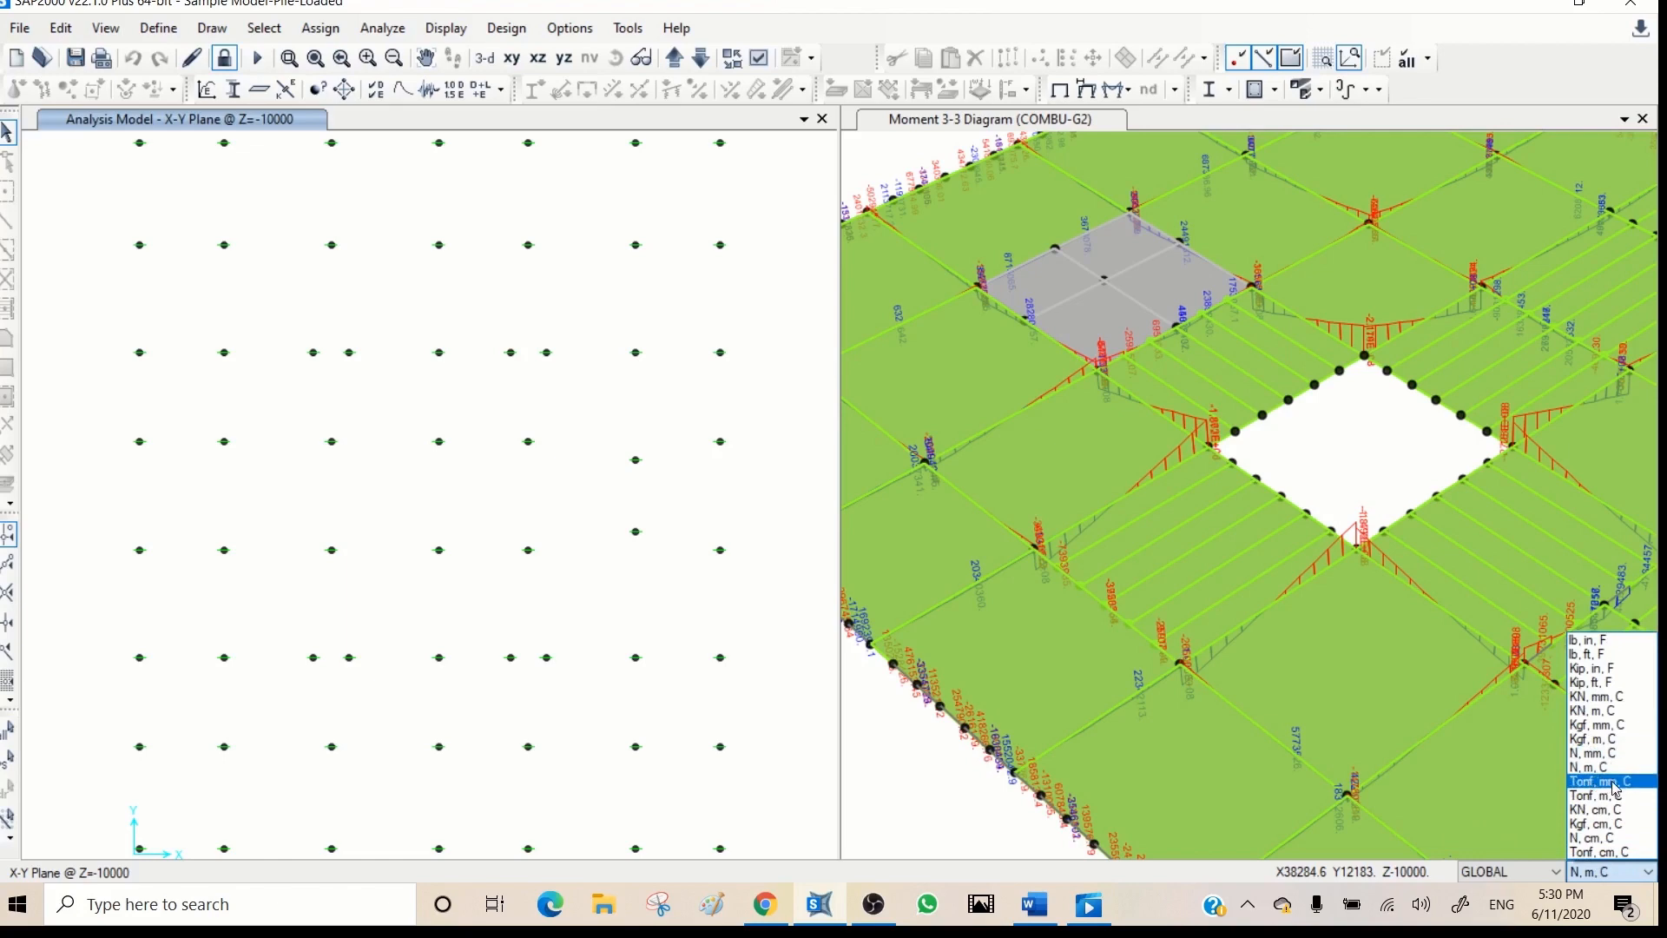
left_click(1594, 710)
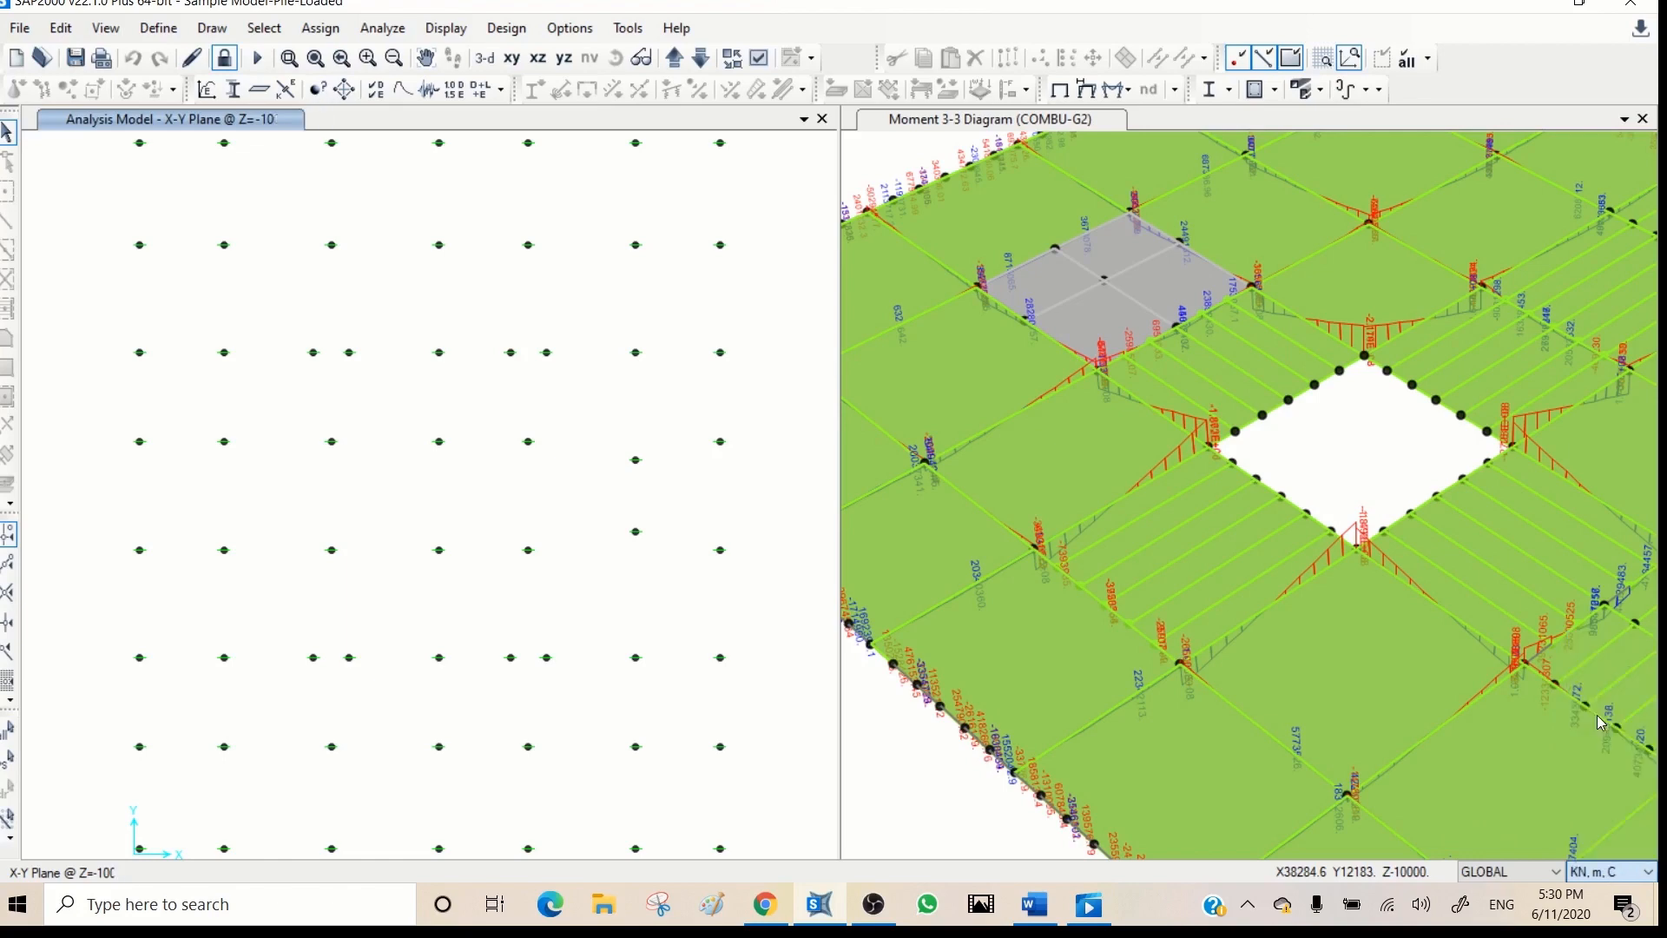
left_click(464, 316)
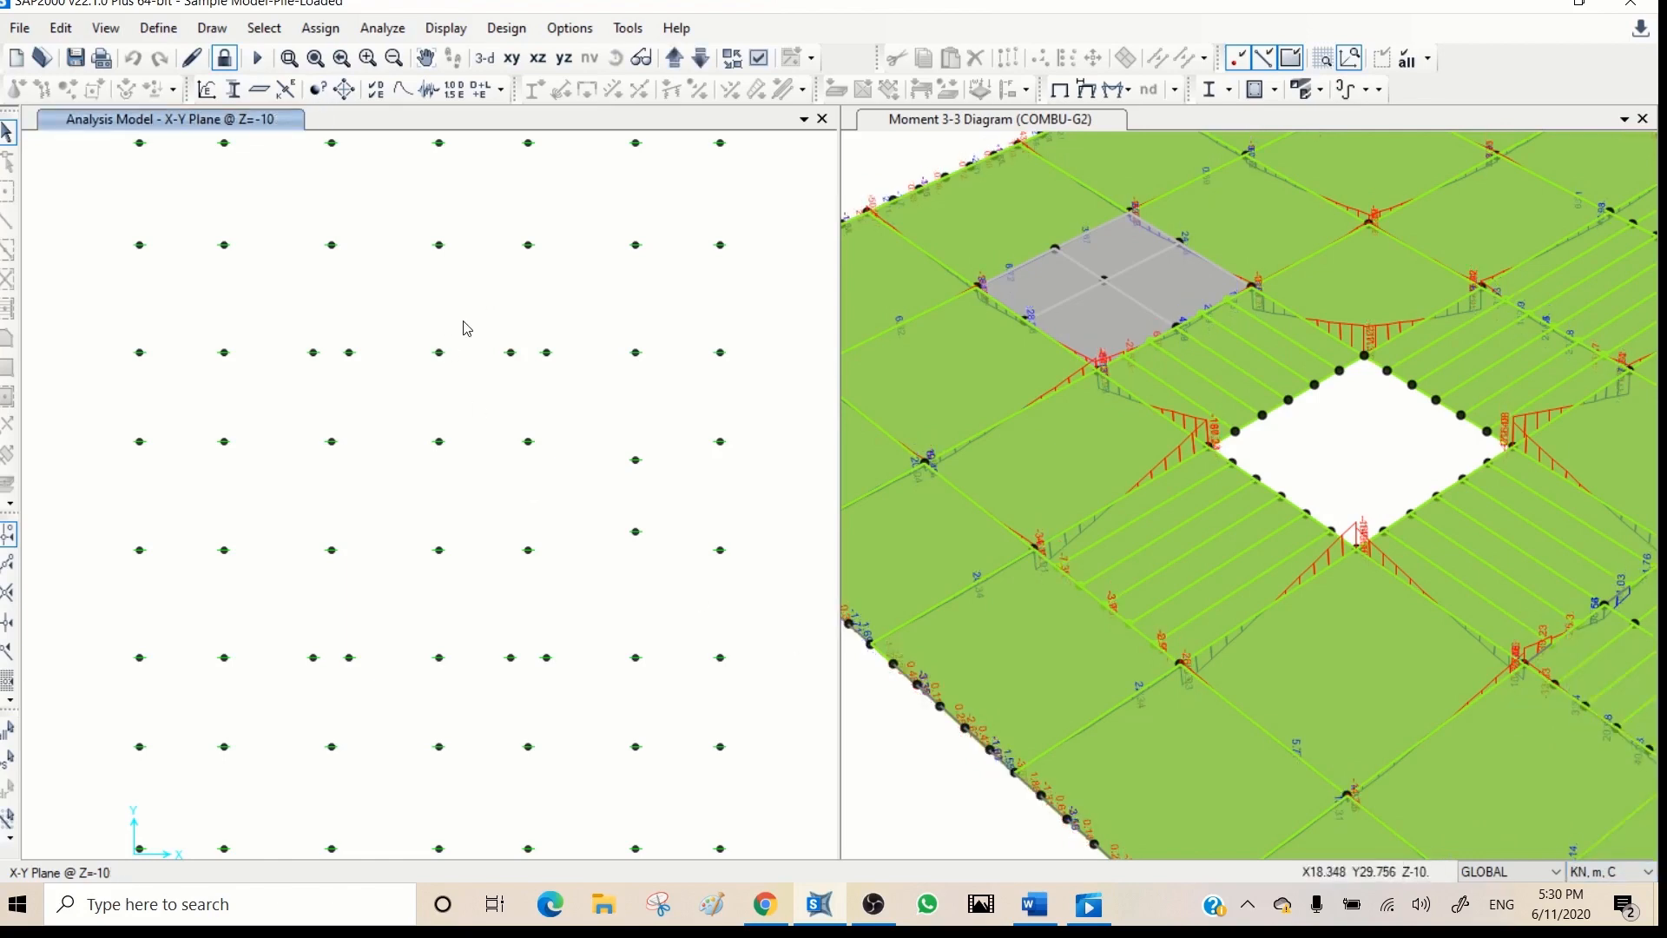
- Select all the pile joints in plan at Z=-10 and at Z=-7
scroll(464, 321, "up", 2)
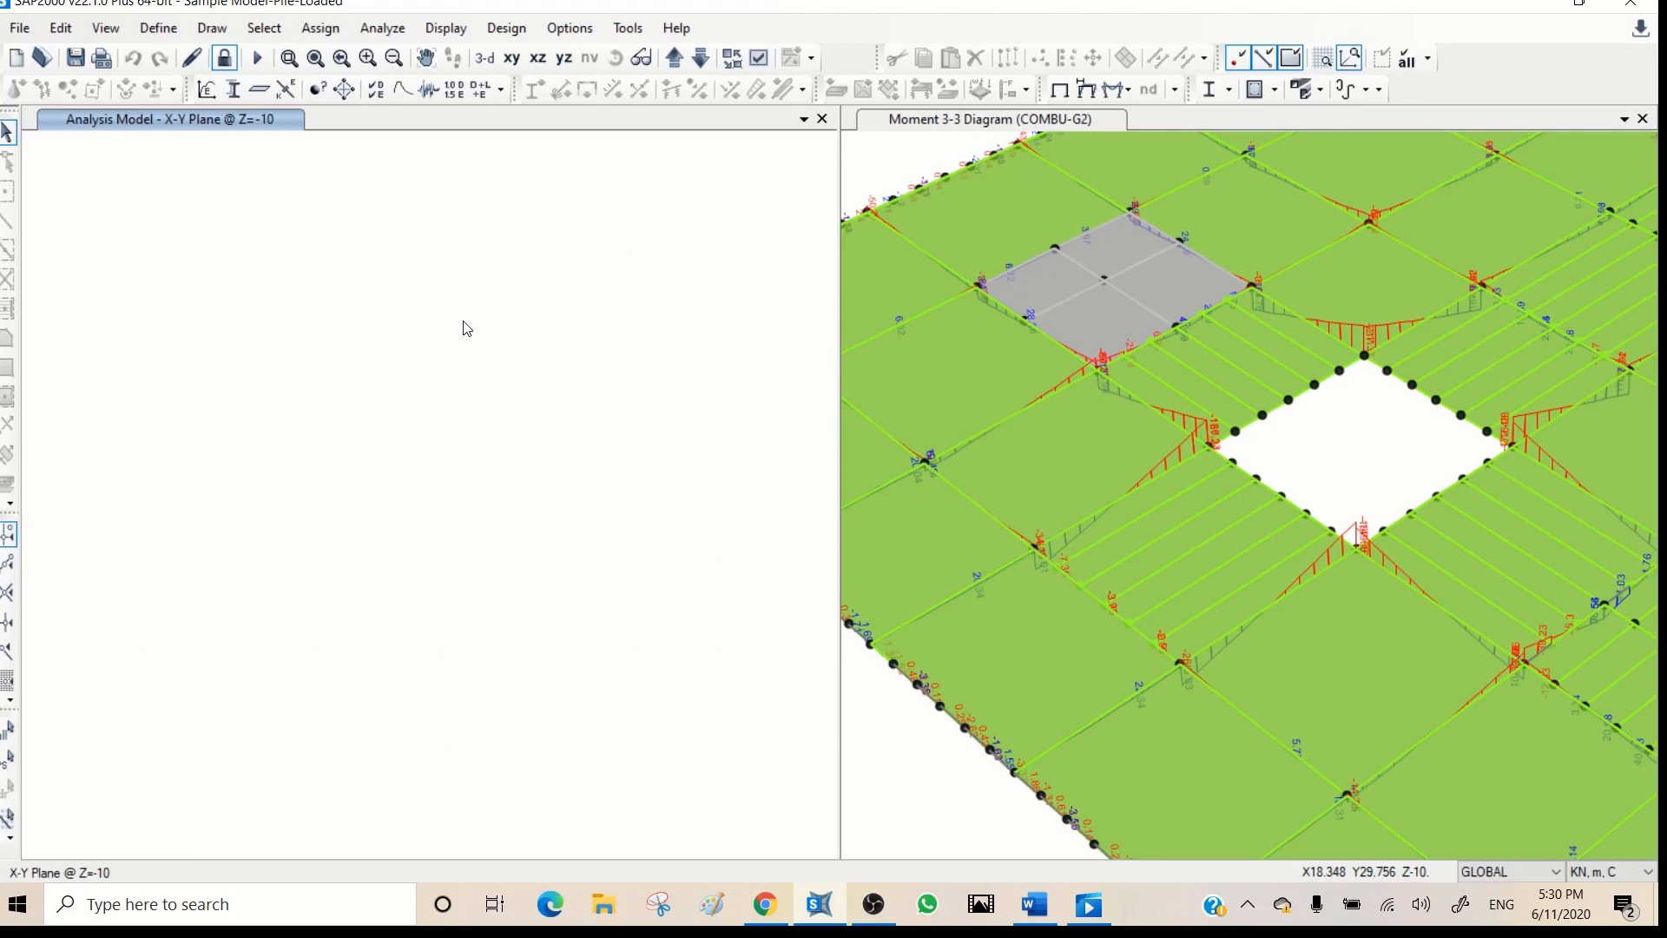
left_click_drag(647, 200, 260, 662)
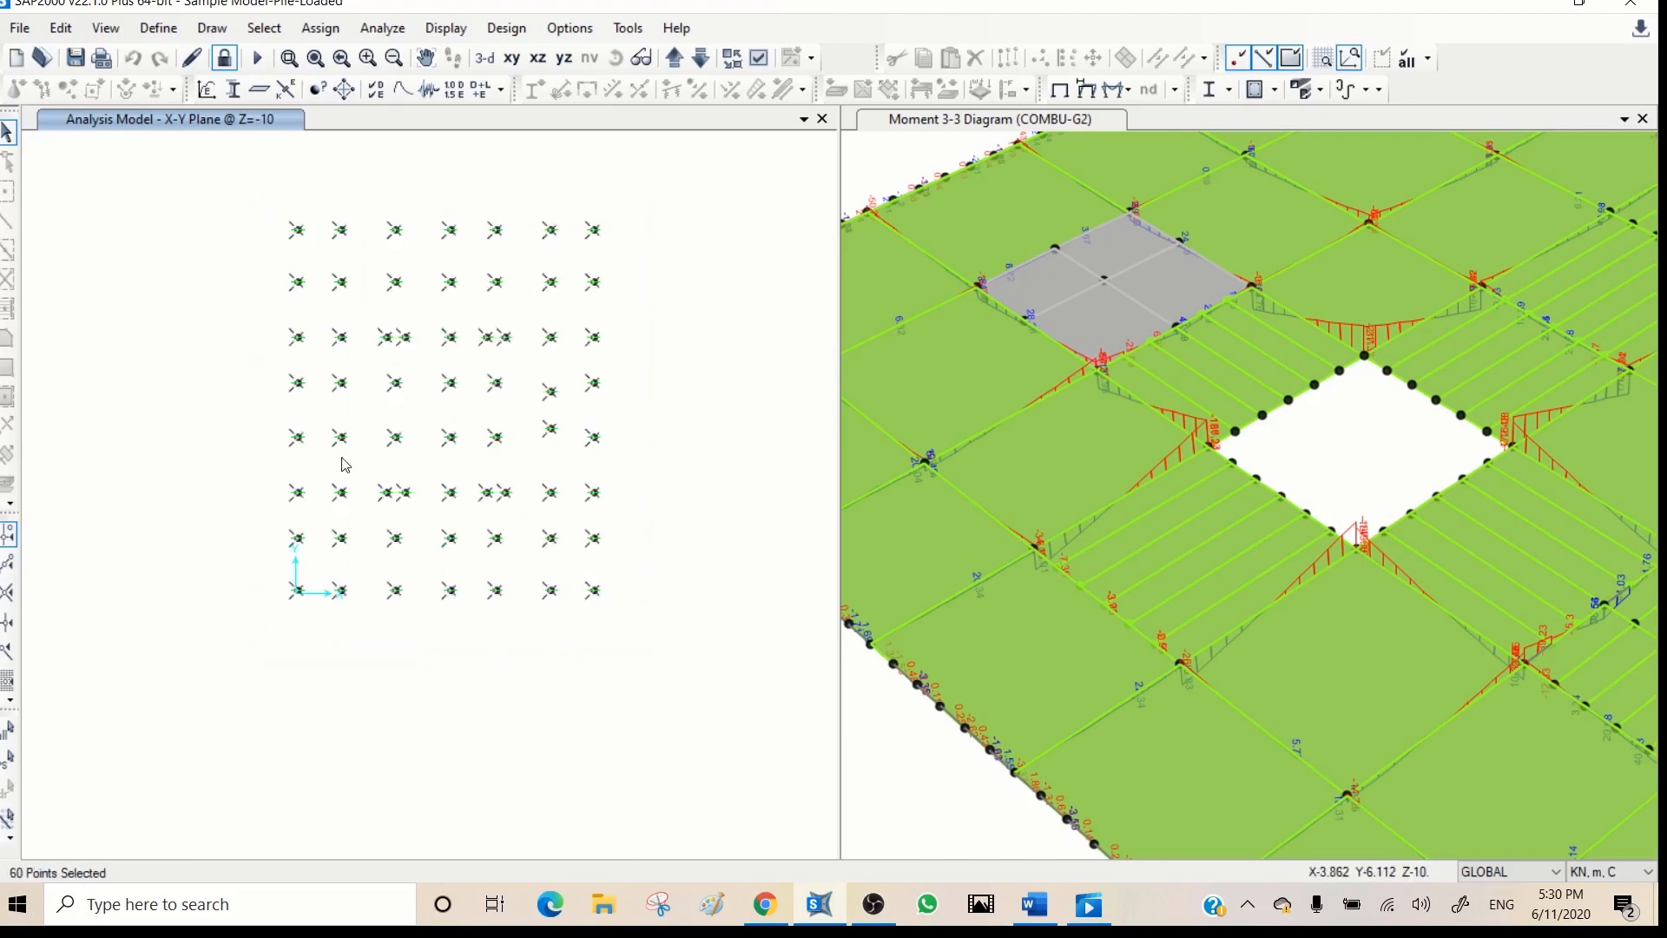
left_click(673, 57)
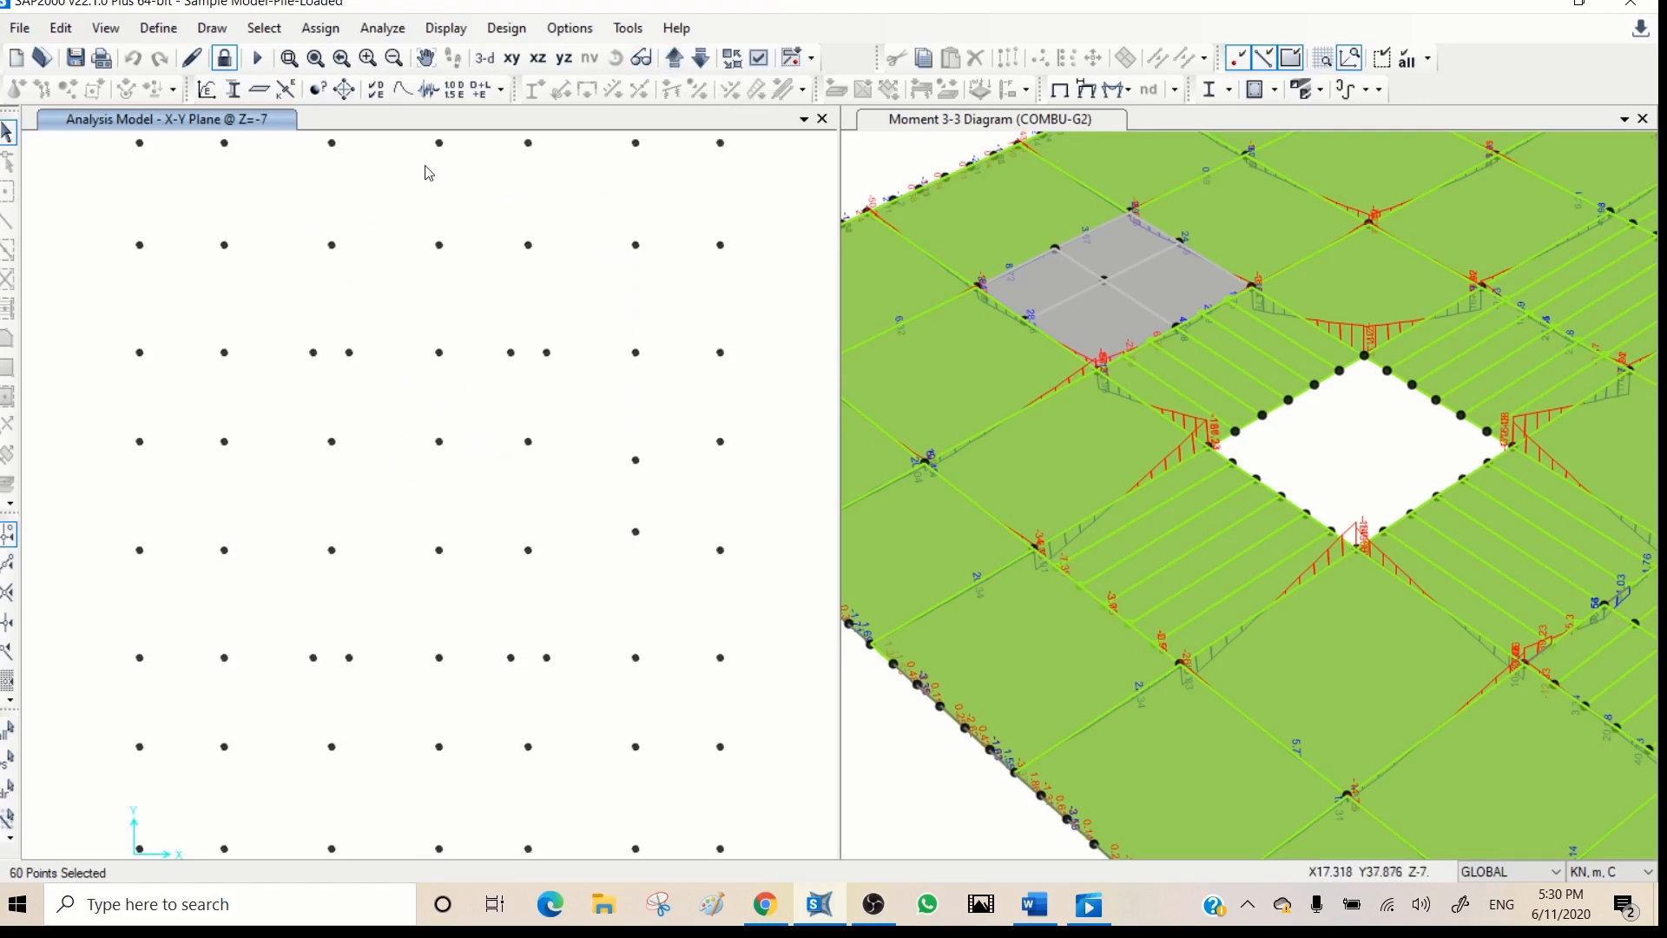
left_click(316, 59)
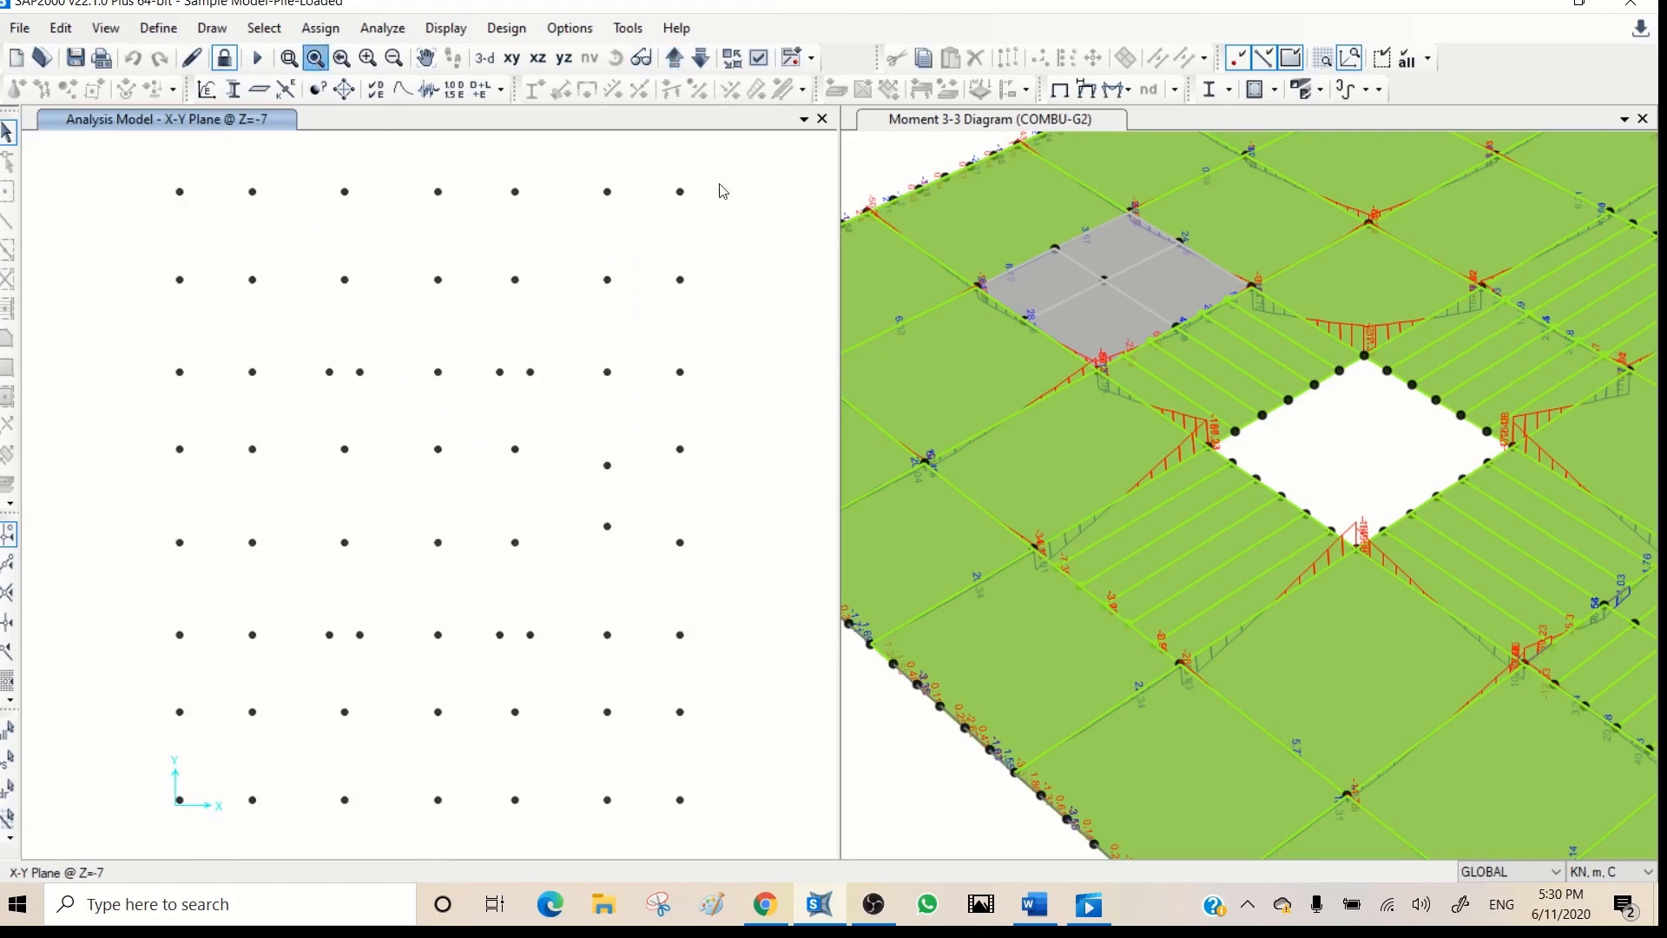
left_click_drag(764, 154, 132, 831)
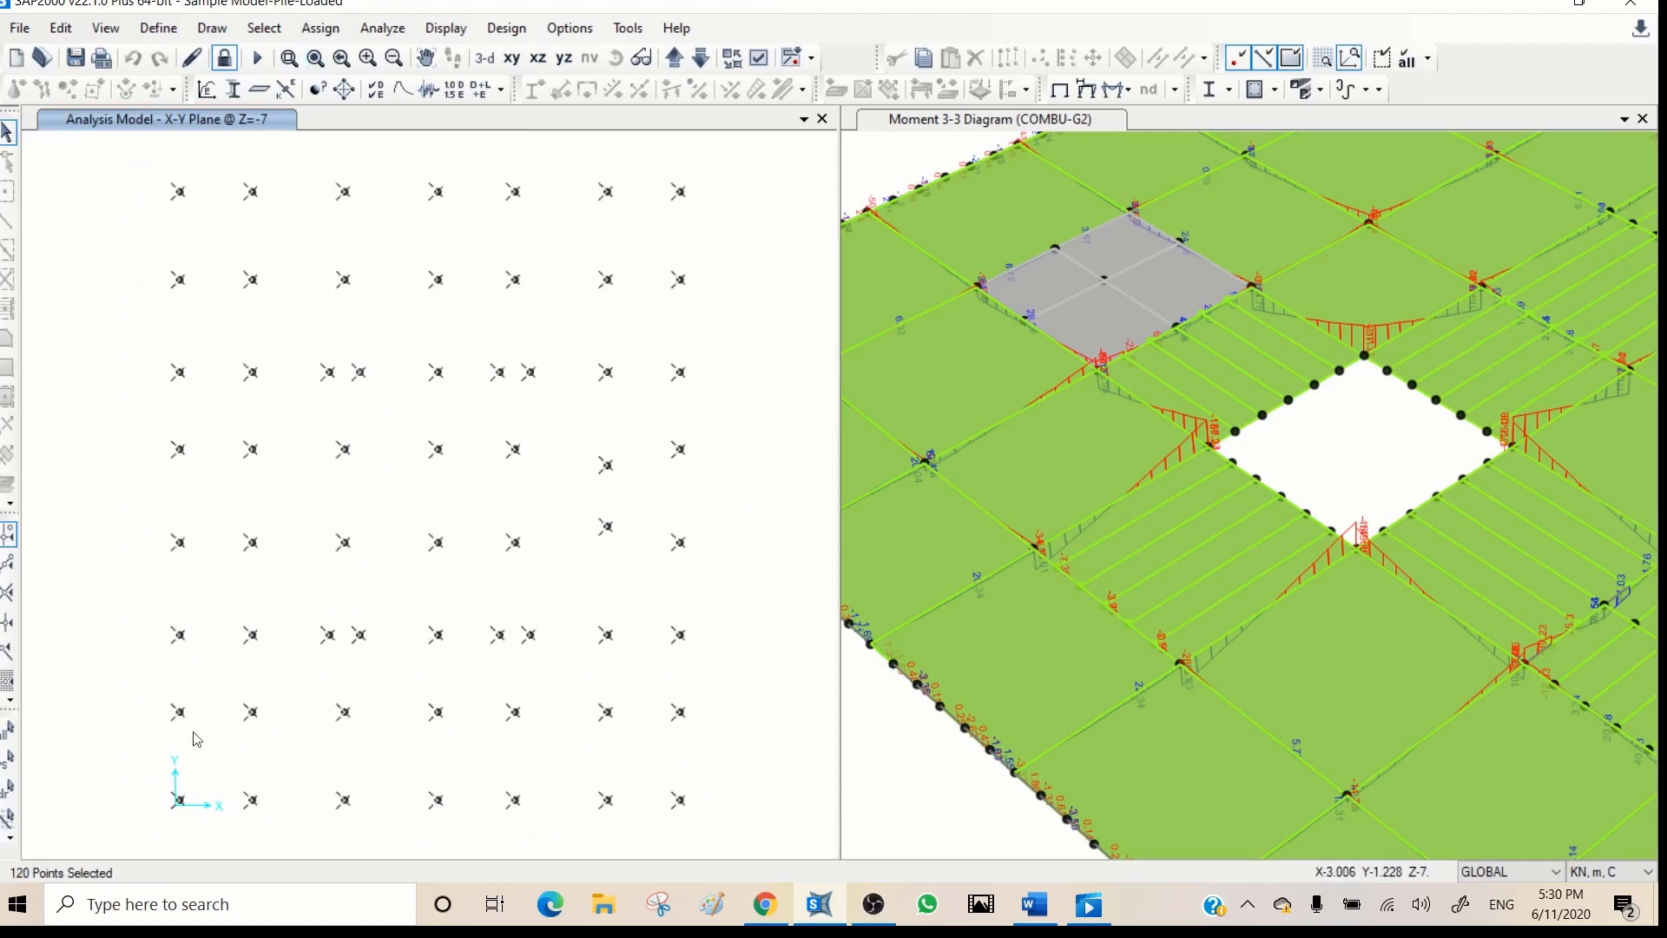
- Add all joints and shells at Z=-4.2 and Z=-3 to the selection, and show only the selected objects in 3-D
left_click(675, 58)
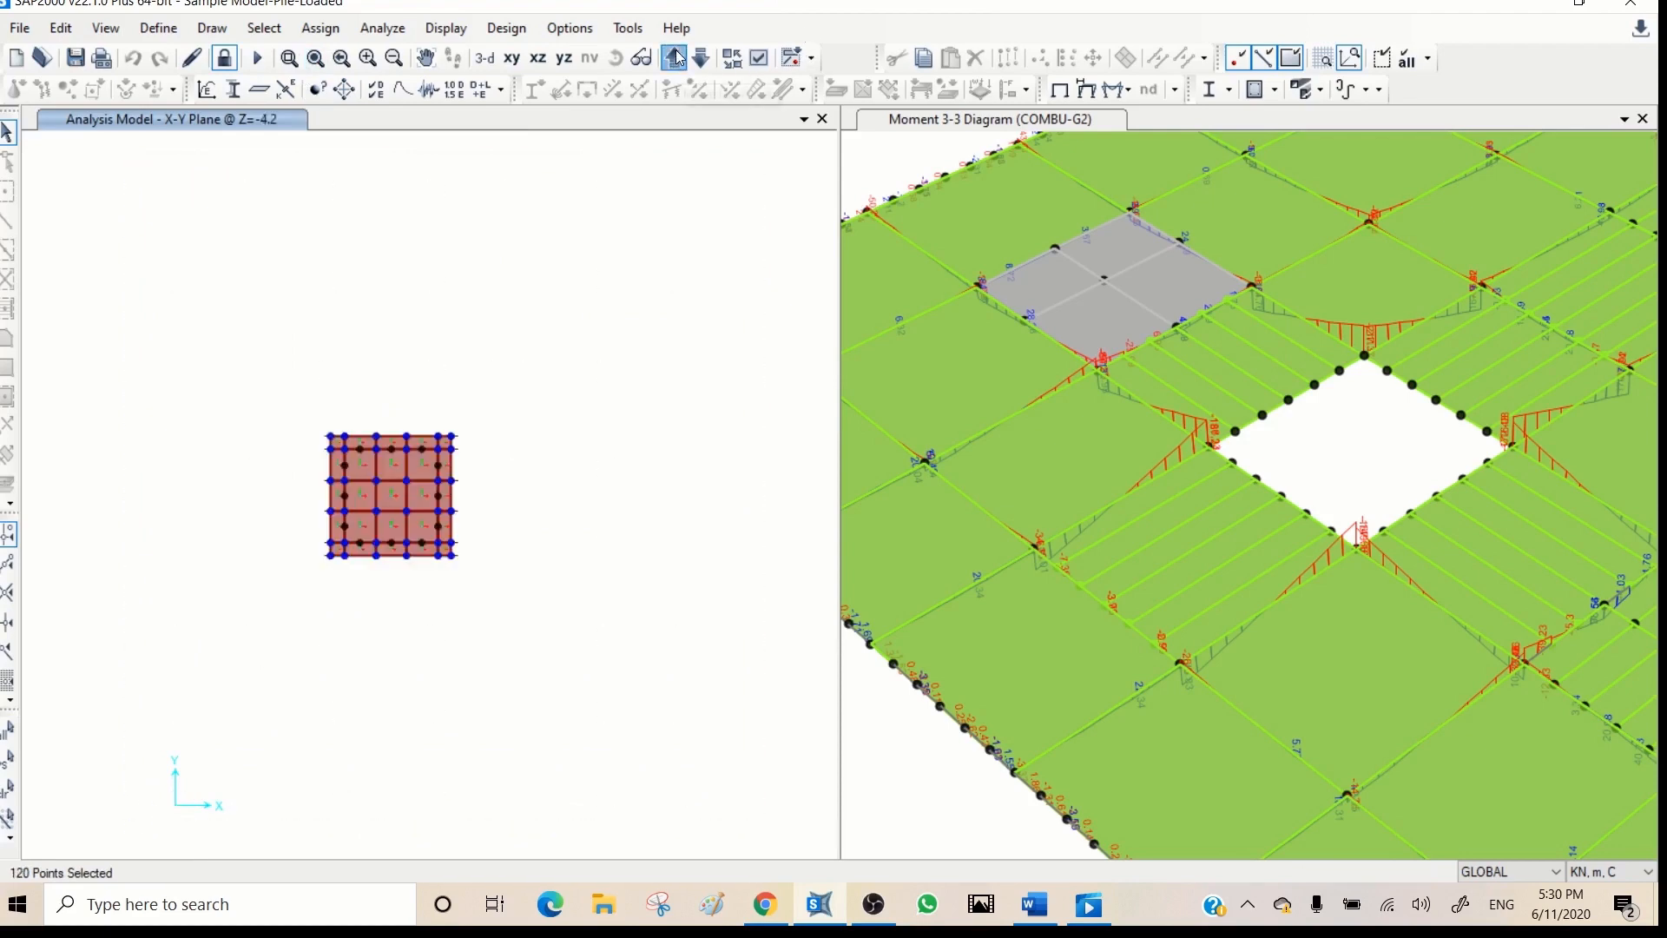
left_click_drag(537, 381, 205, 630)
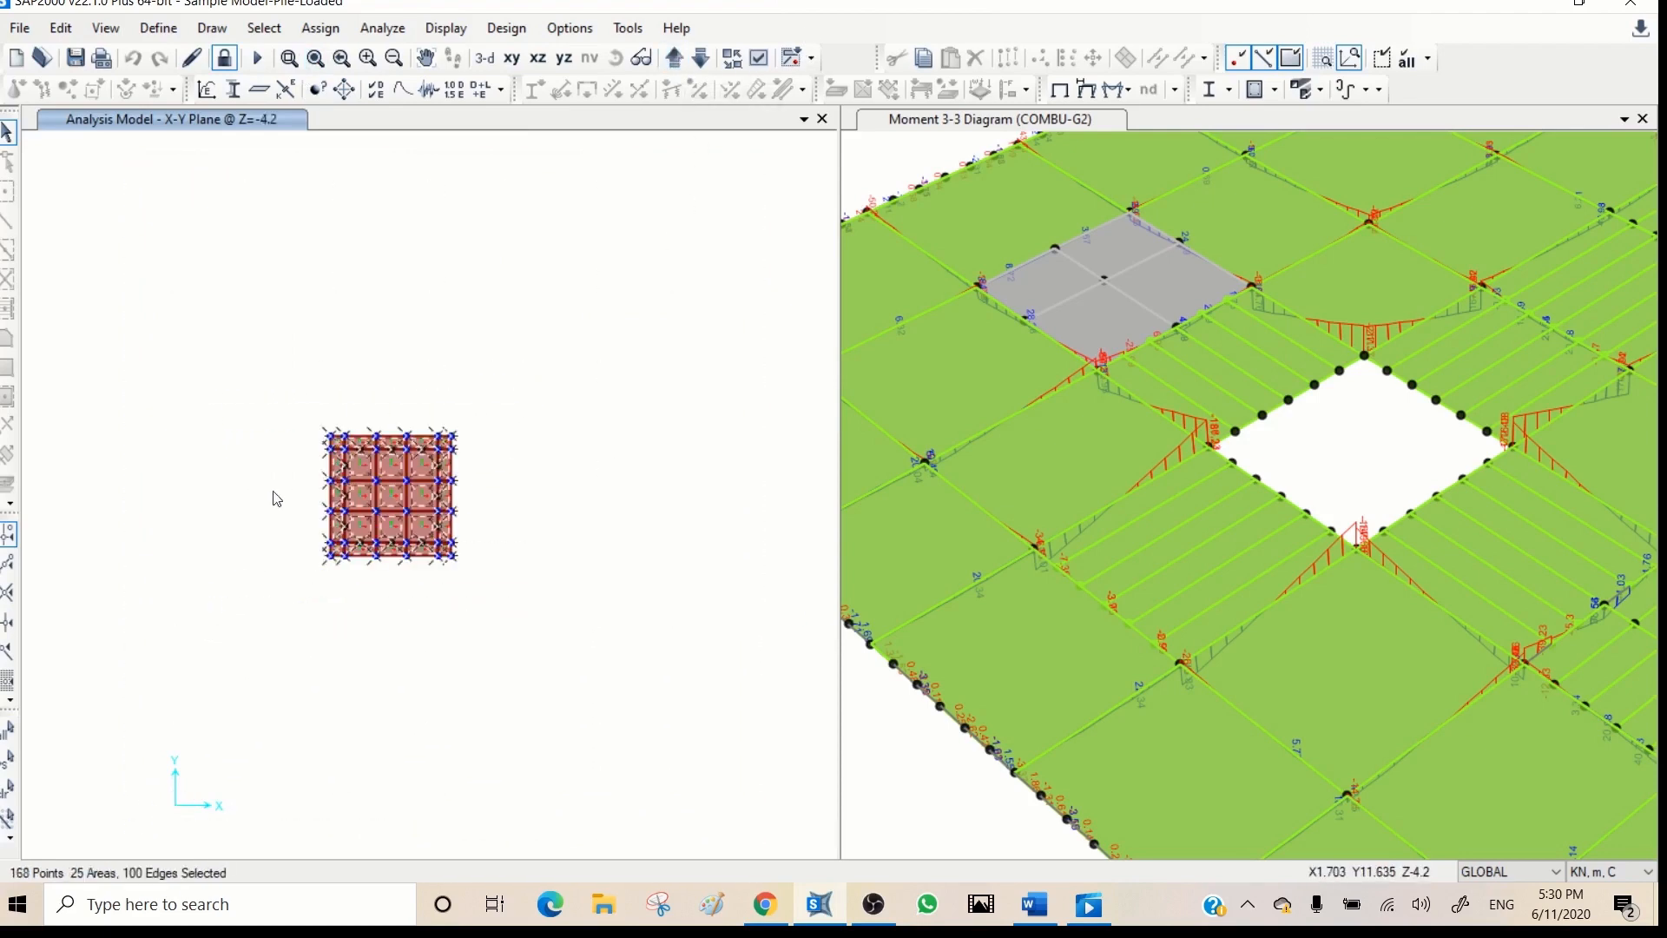
left_click(678, 58)
left_click_drag(736, 149, 137, 832)
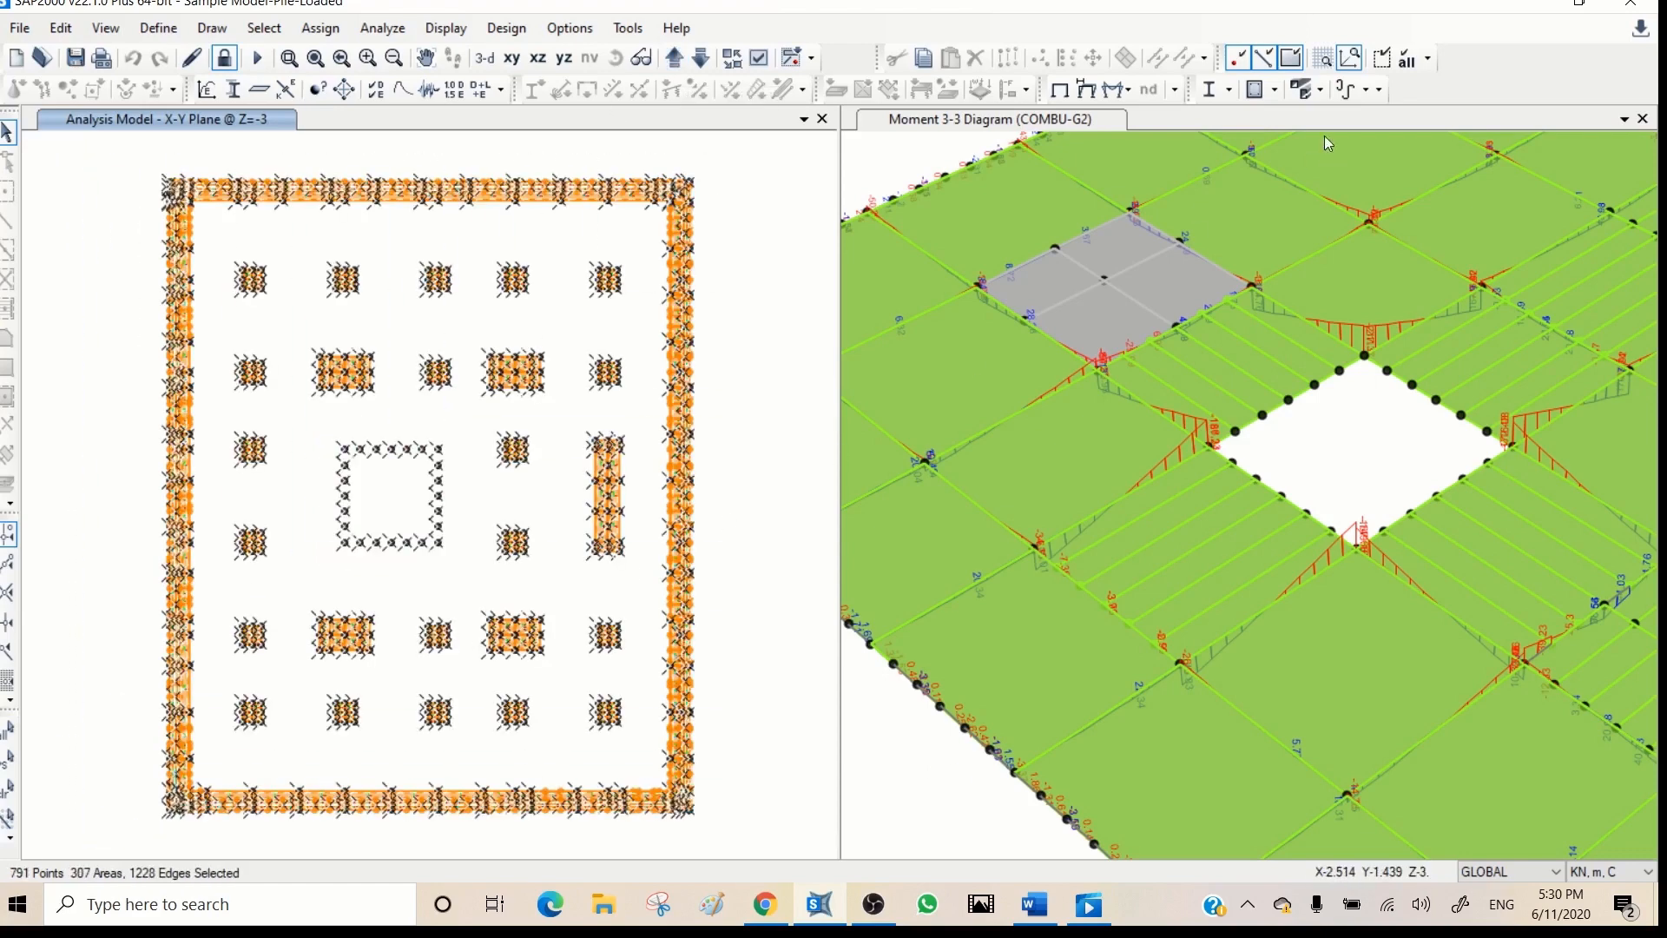
left_click(1381, 58)
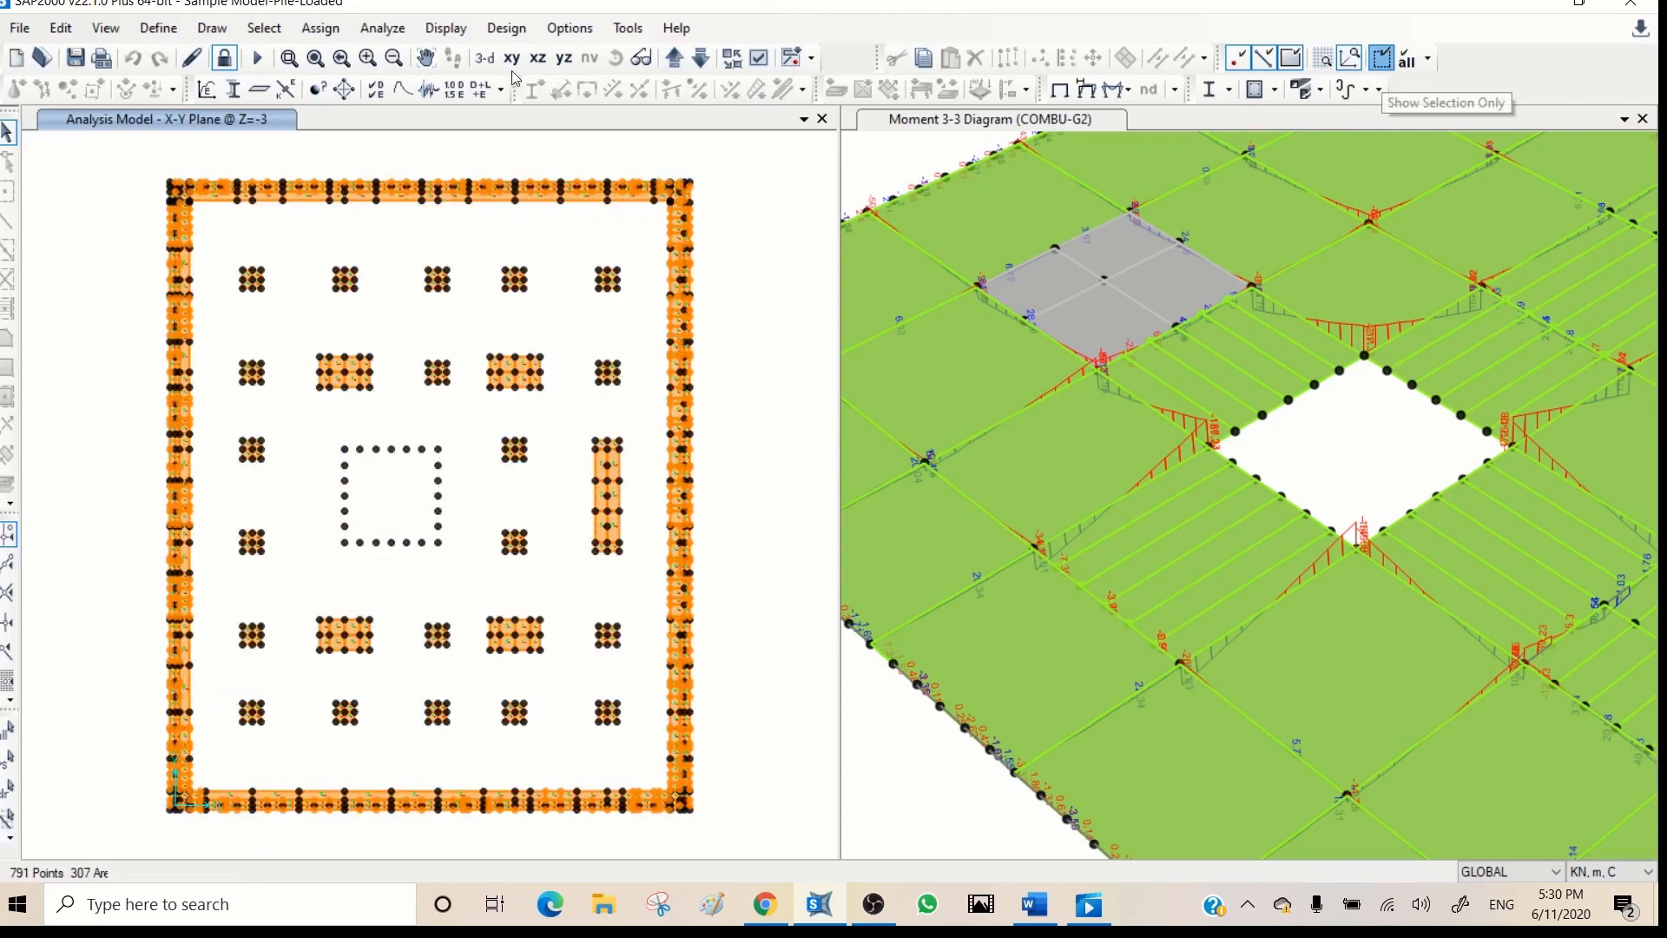
left_click(484, 58)
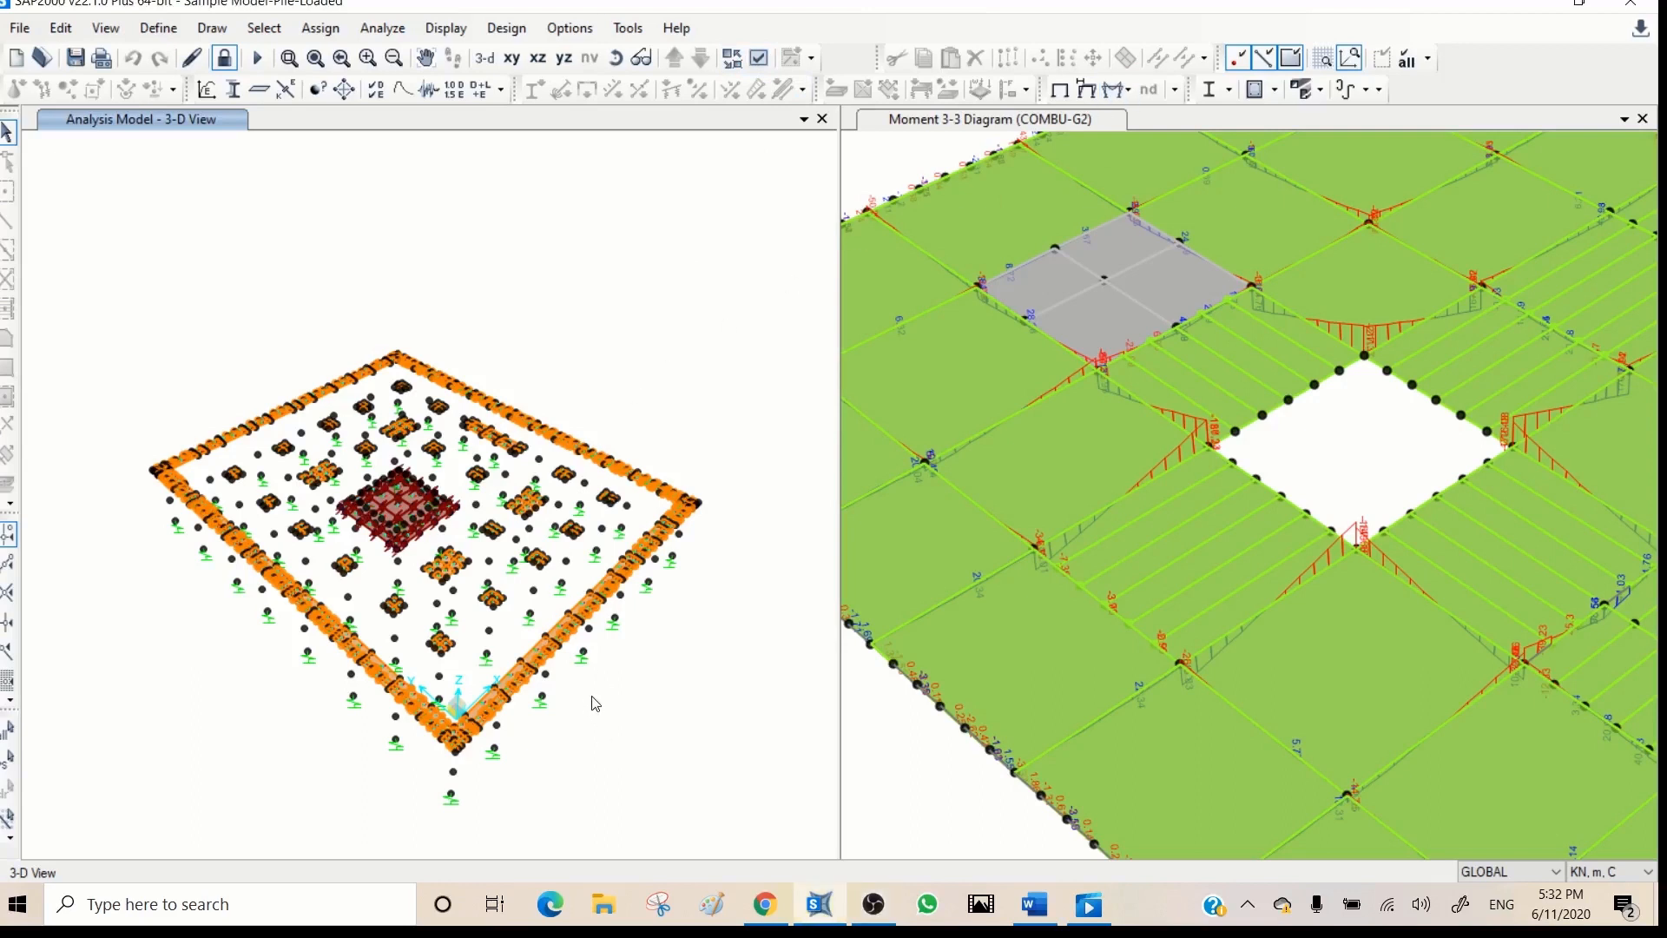
- Display the COMBU-G2 joint reactions as arrows and inspect the reaction forces at a support joint along the foundation's front edge
left_click(1125, 91)
left_click(1147, 111)
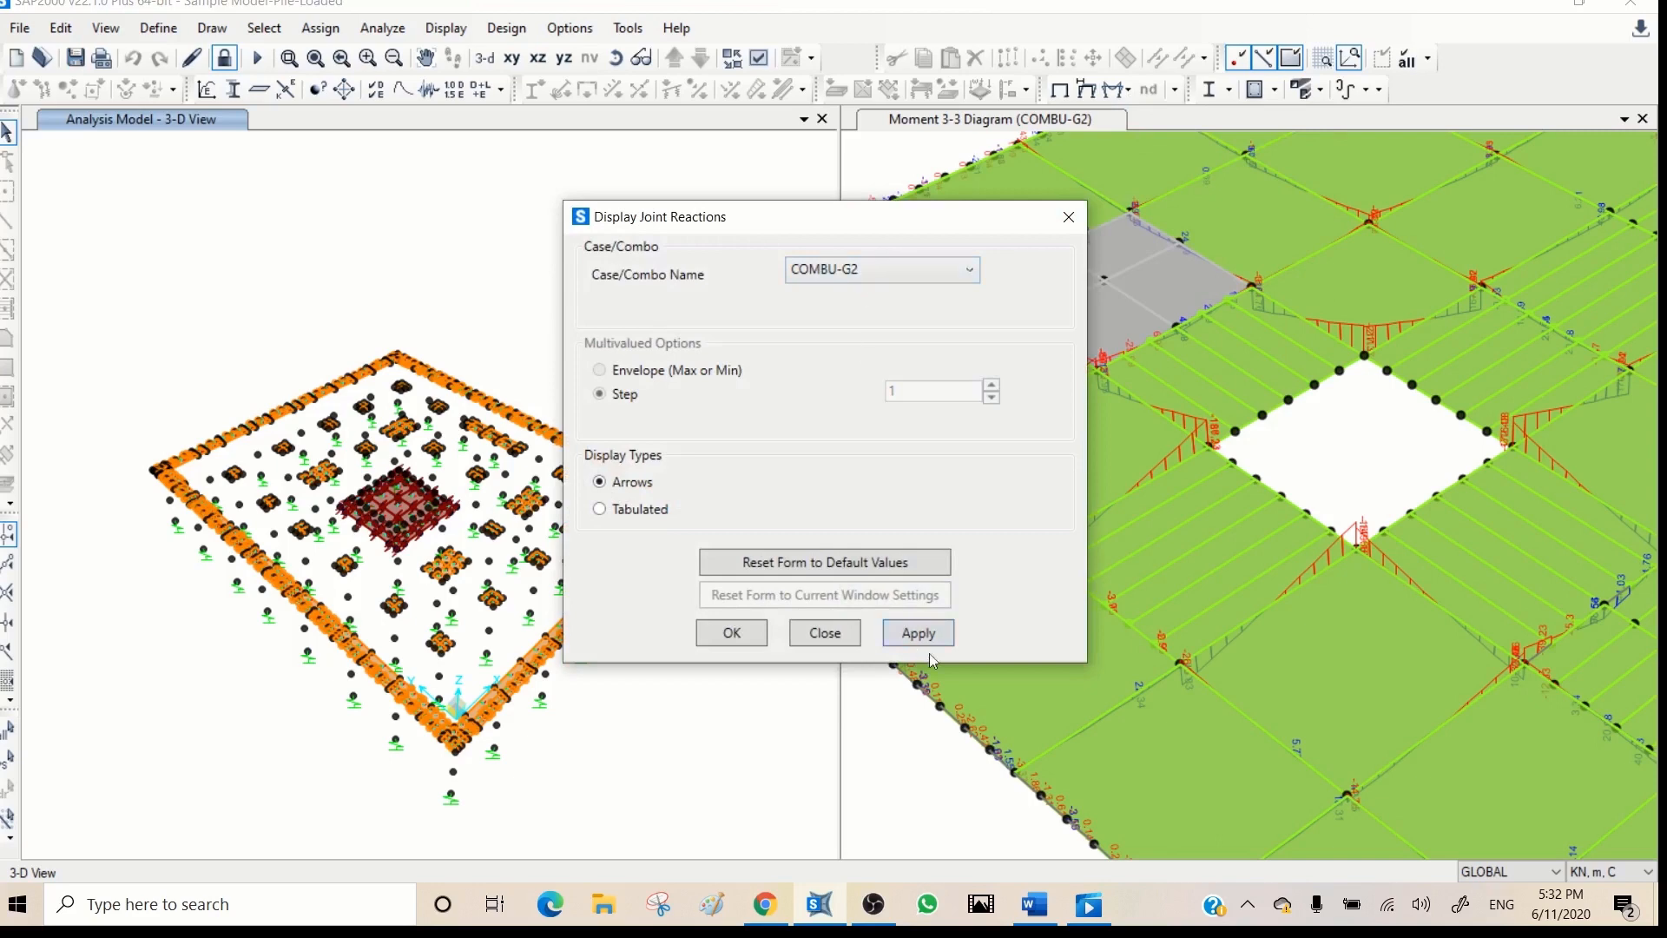
left_click_drag(853, 219, 1124, 162)
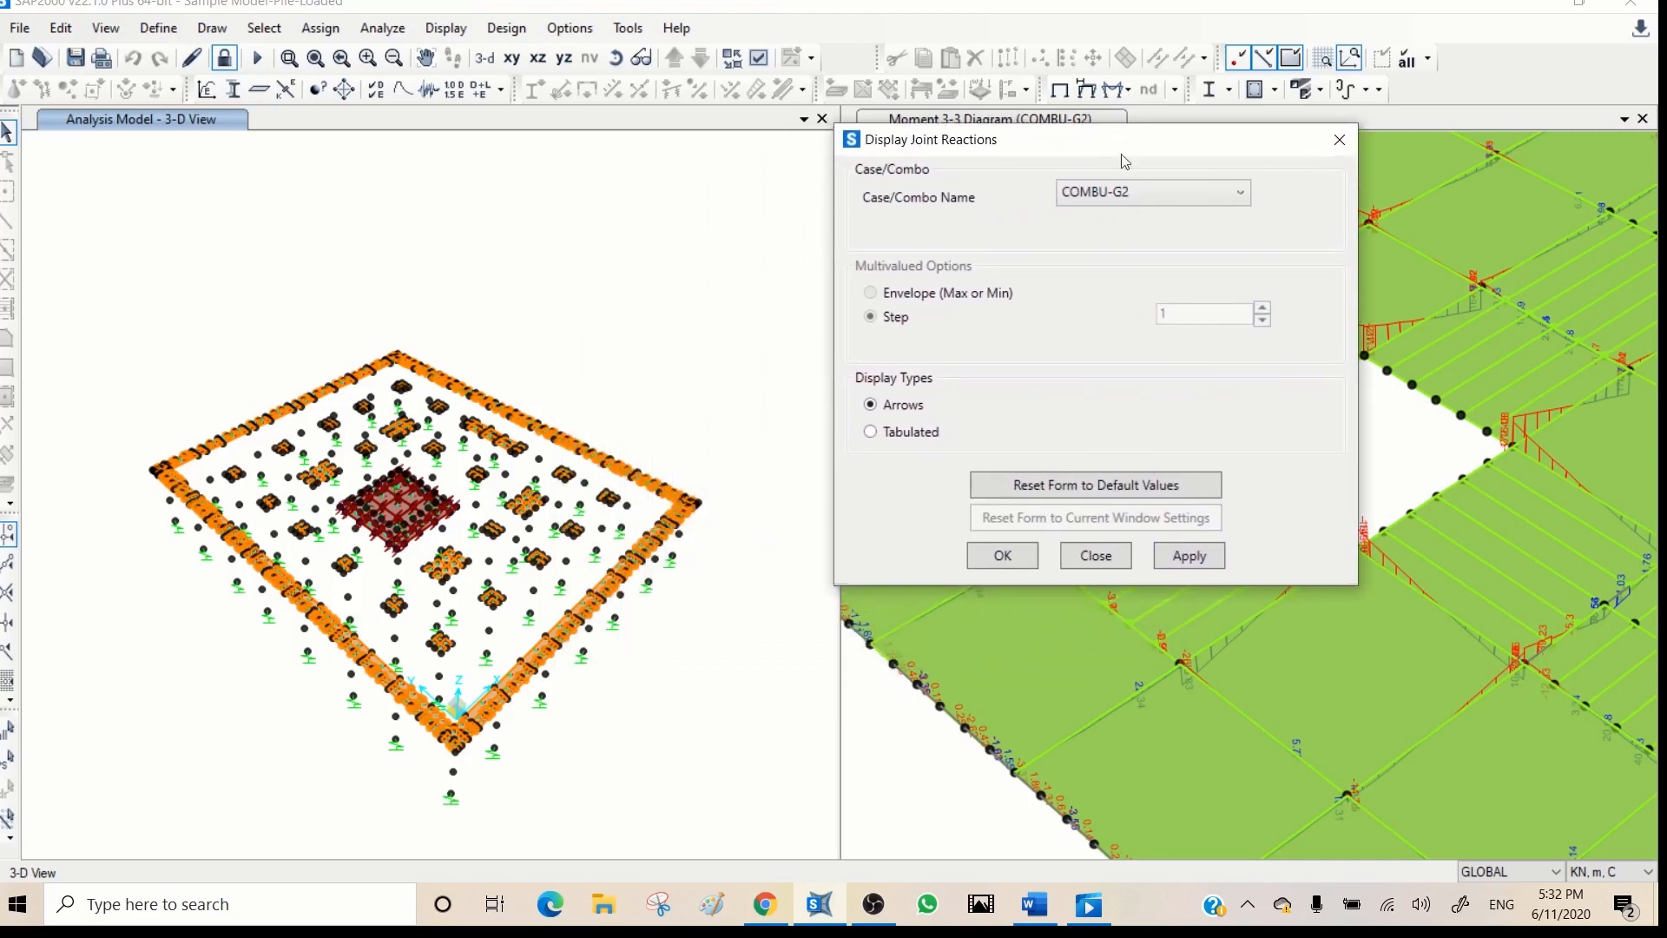
left_click(1186, 558)
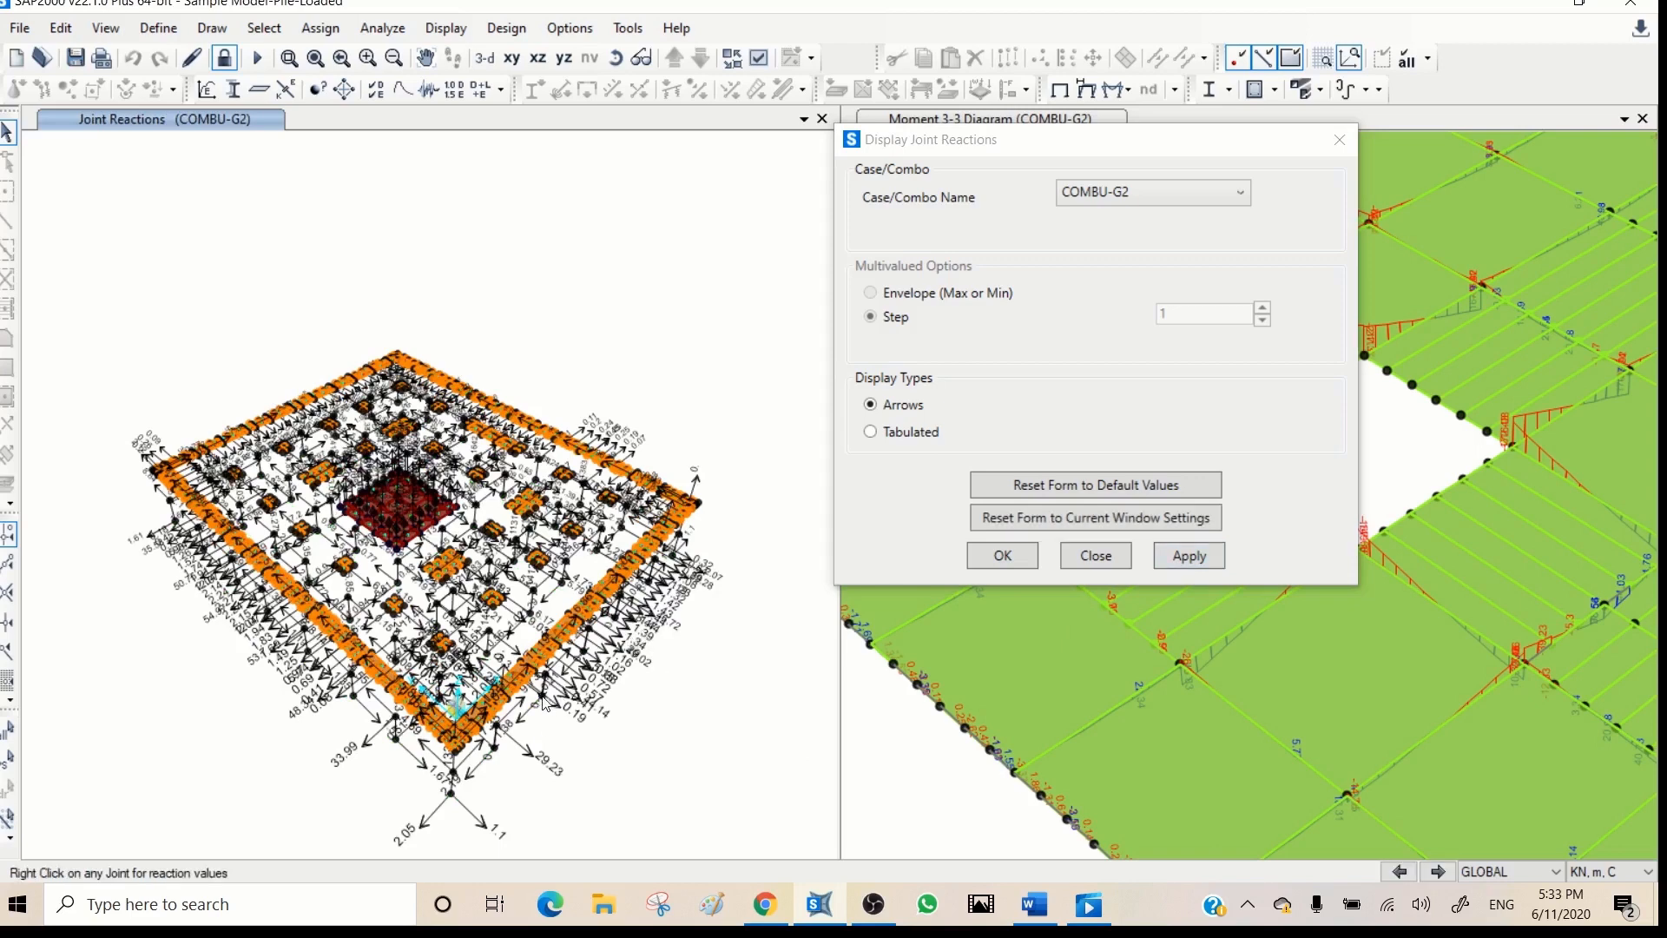
right_click(542, 703)
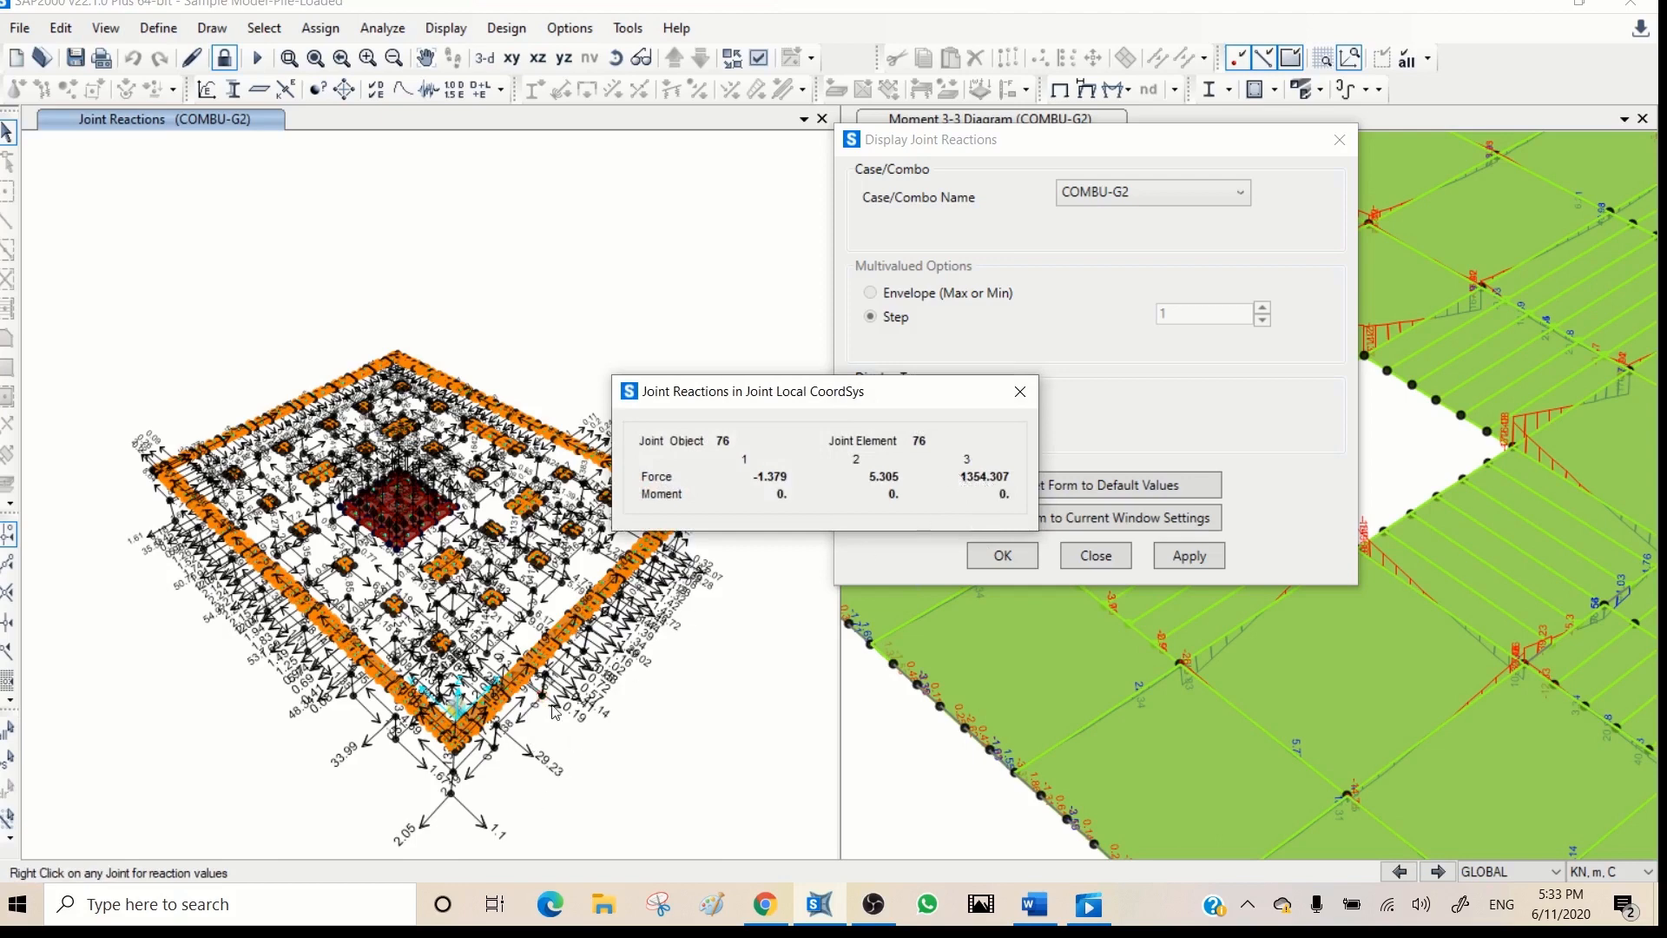
left_click(1020, 392)
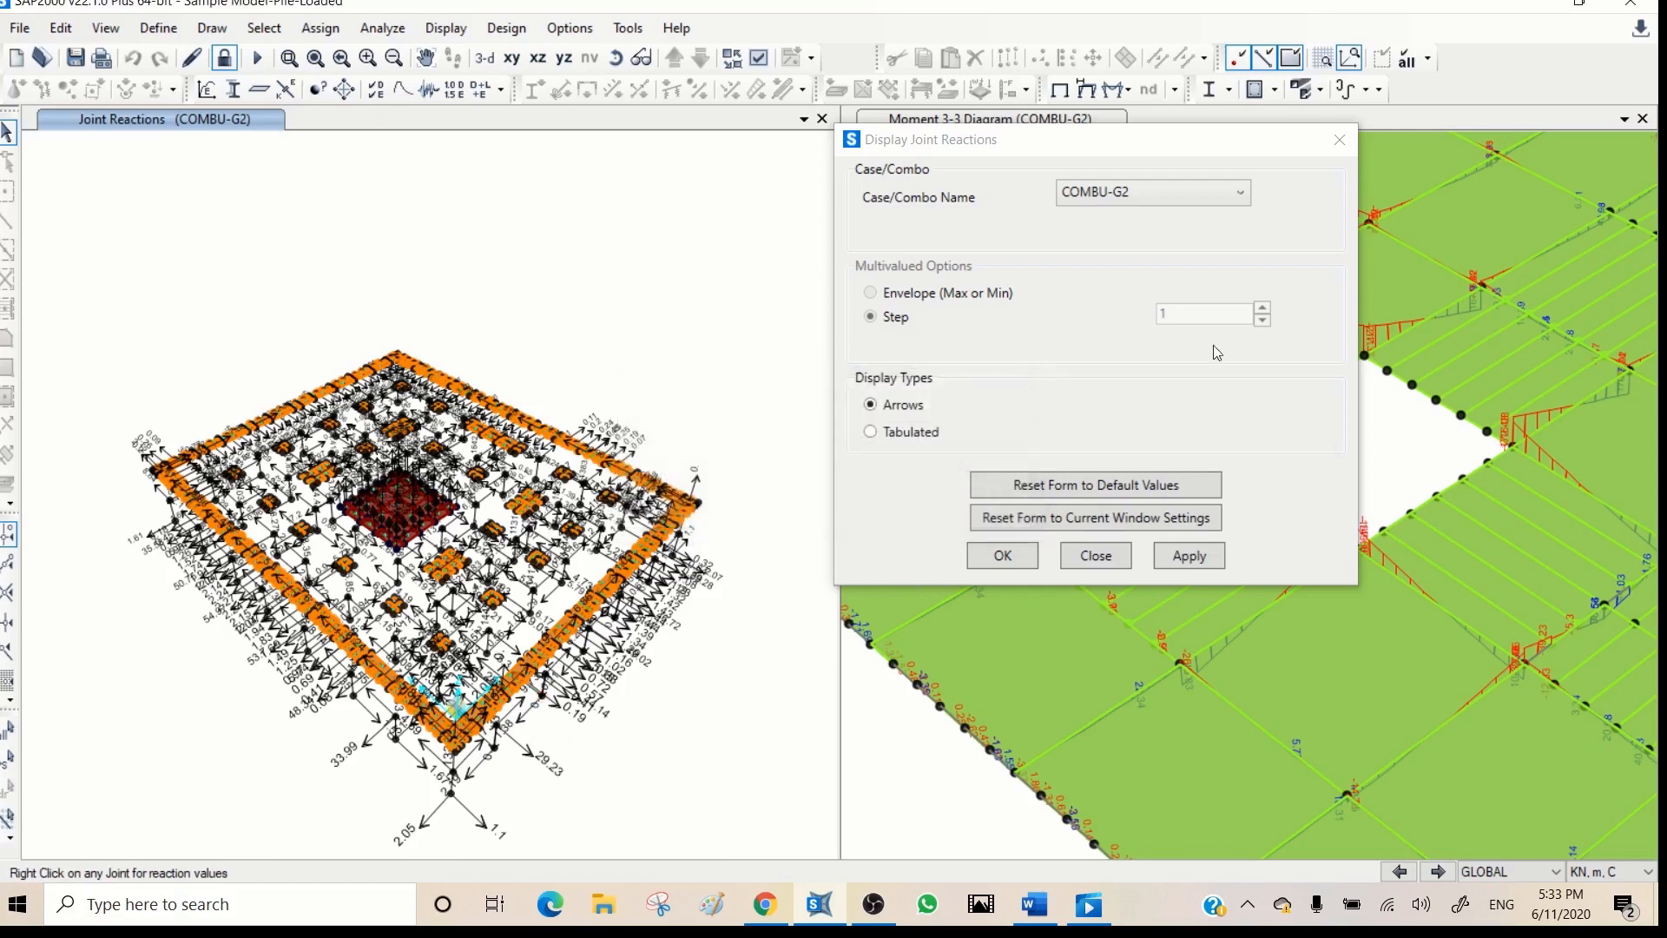
- Display the COMBU-G2 joint reactions as tabulated values on the X-Y plan at the lowest pile joint level
left_click(871, 432)
left_click(1188, 556)
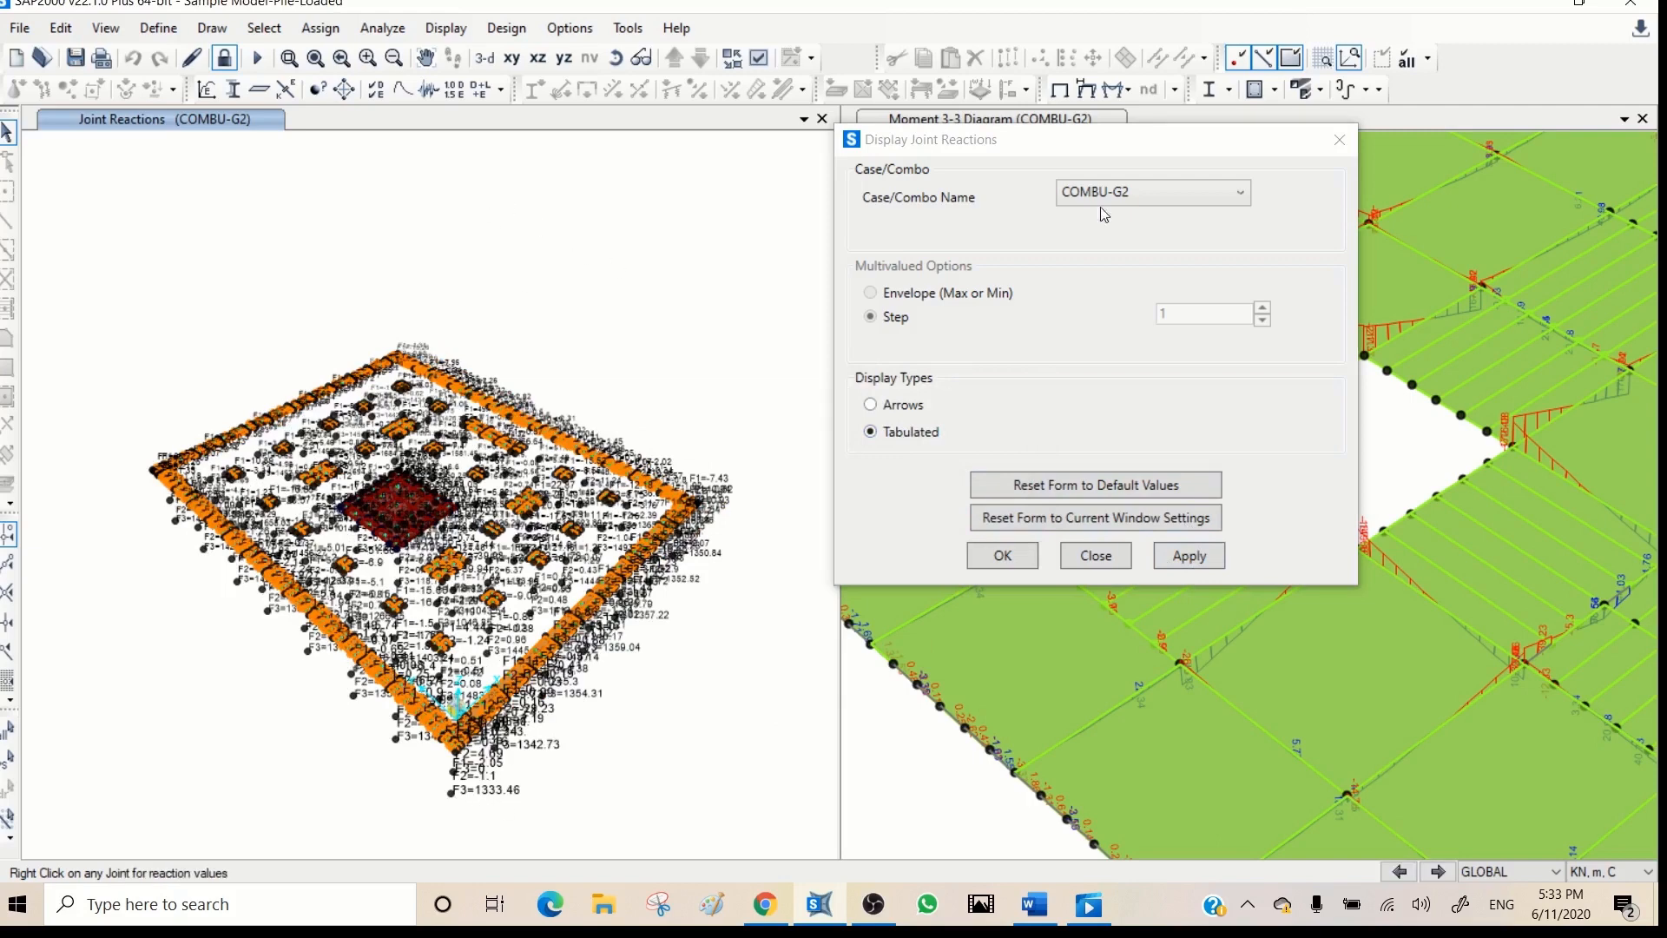
left_click(511, 58)
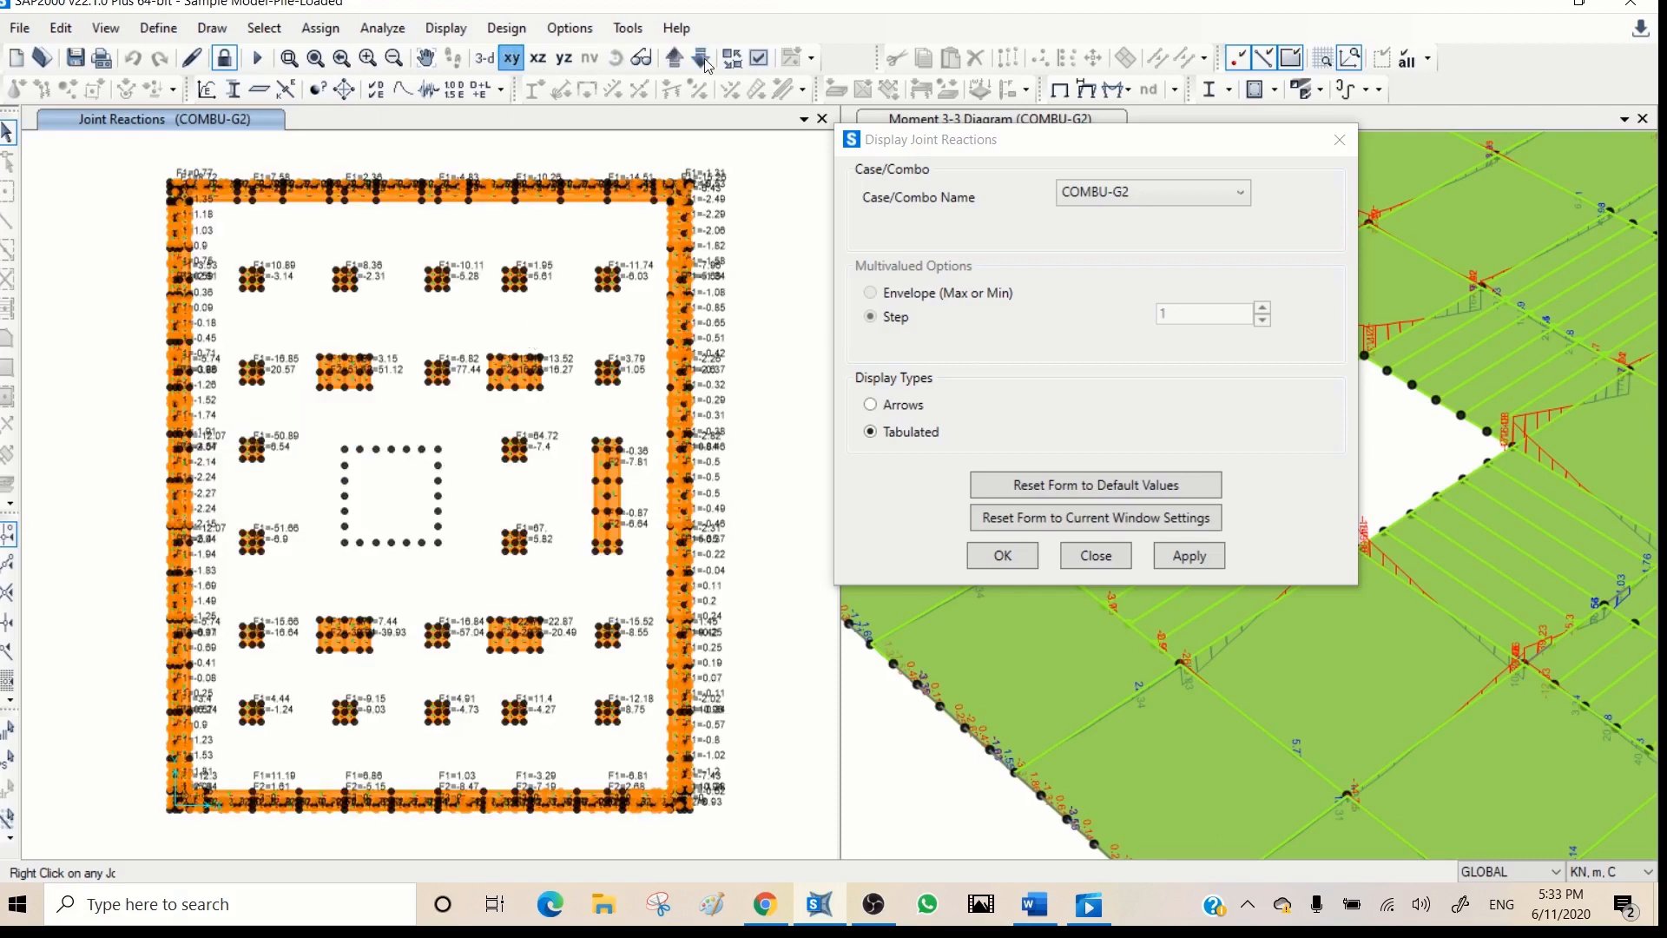
left_click(699, 58)
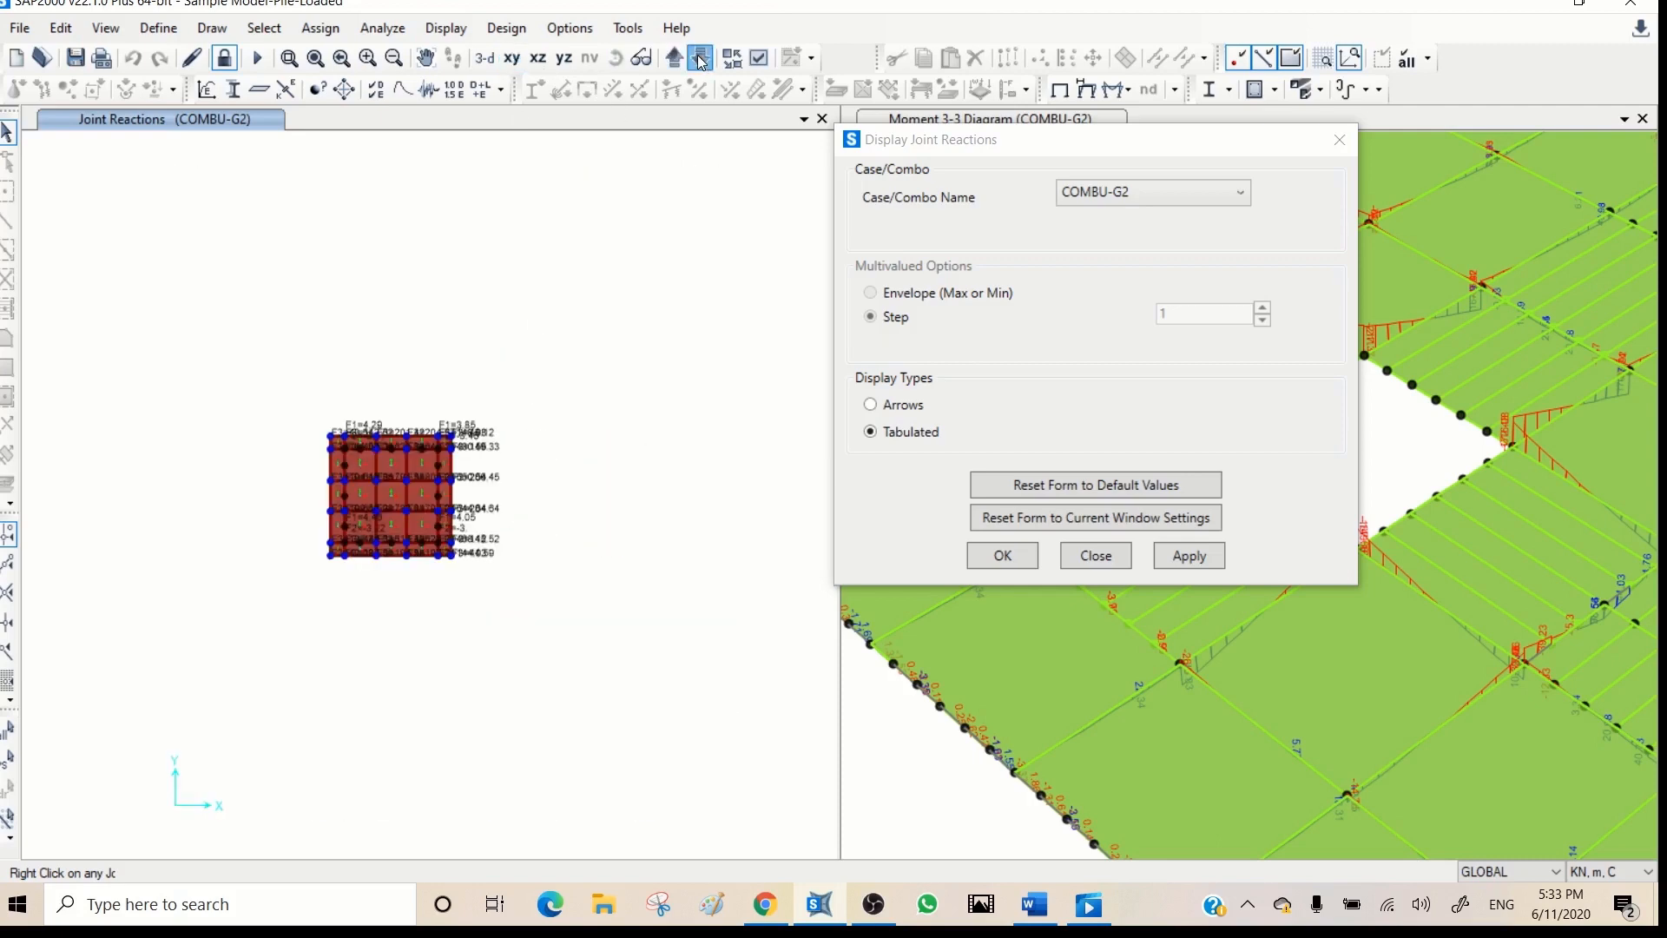
left_click(700, 58)
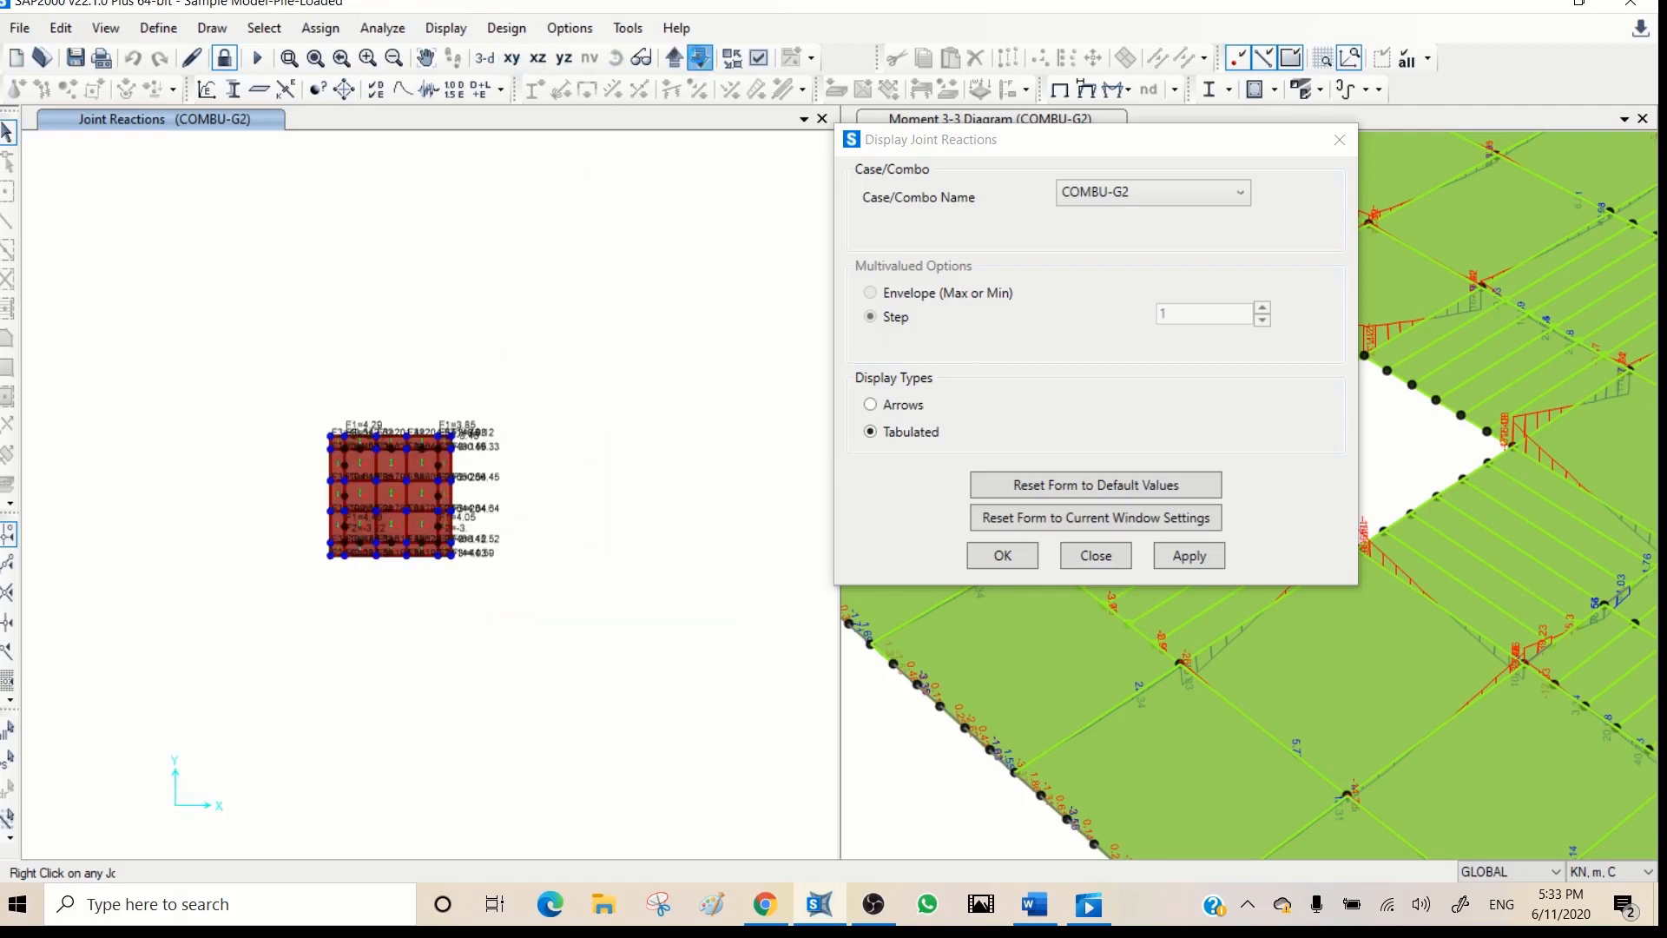
left_click(700, 59)
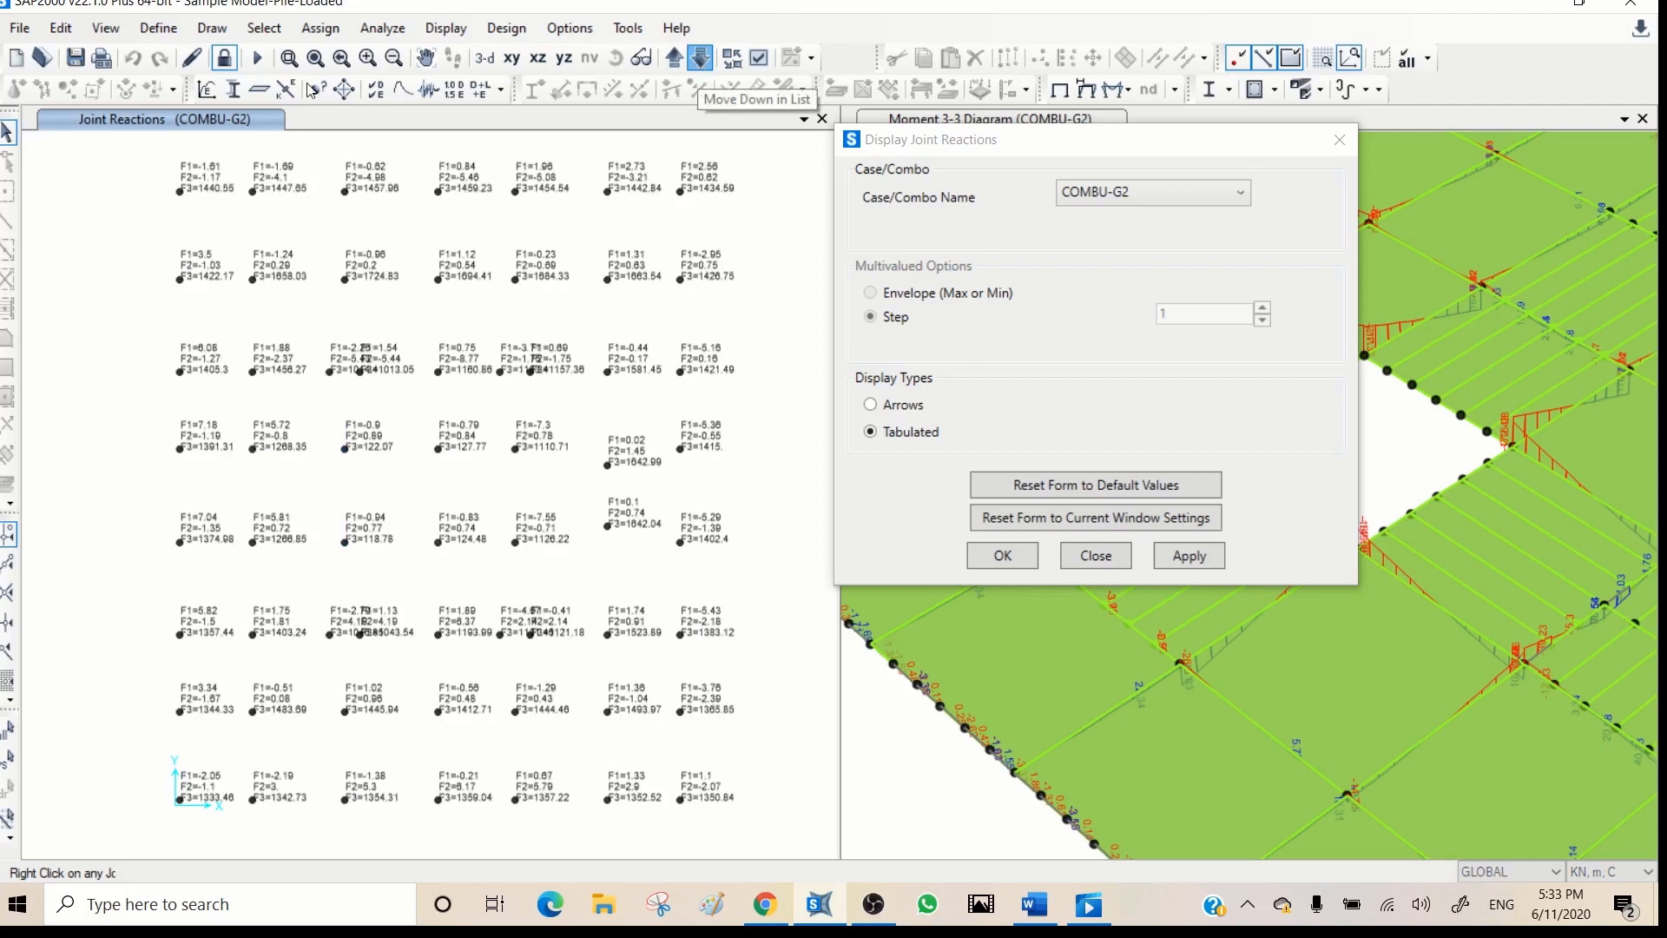
- Examine the tabulated F1, F2 and F3 reactions at the pile joints around the plan's upper-left corner and its neighbouring interior
left_click(289, 59)
left_click_drag(336, 150, 136, 422)
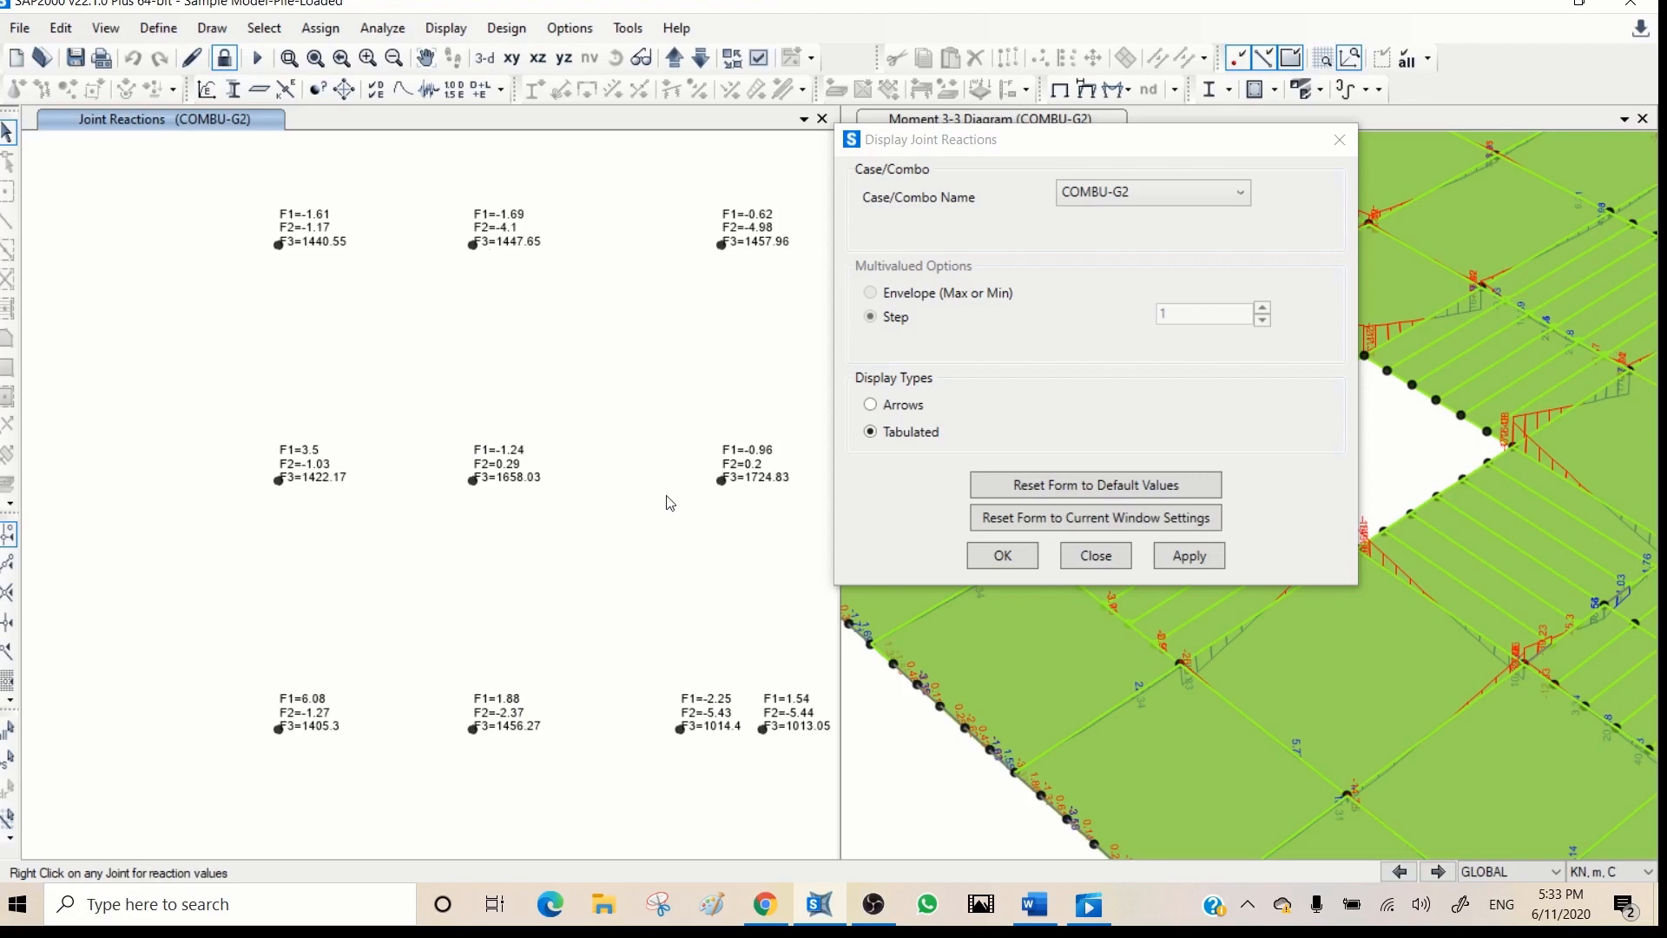
middle_click_drag(665, 496, 293, 259)
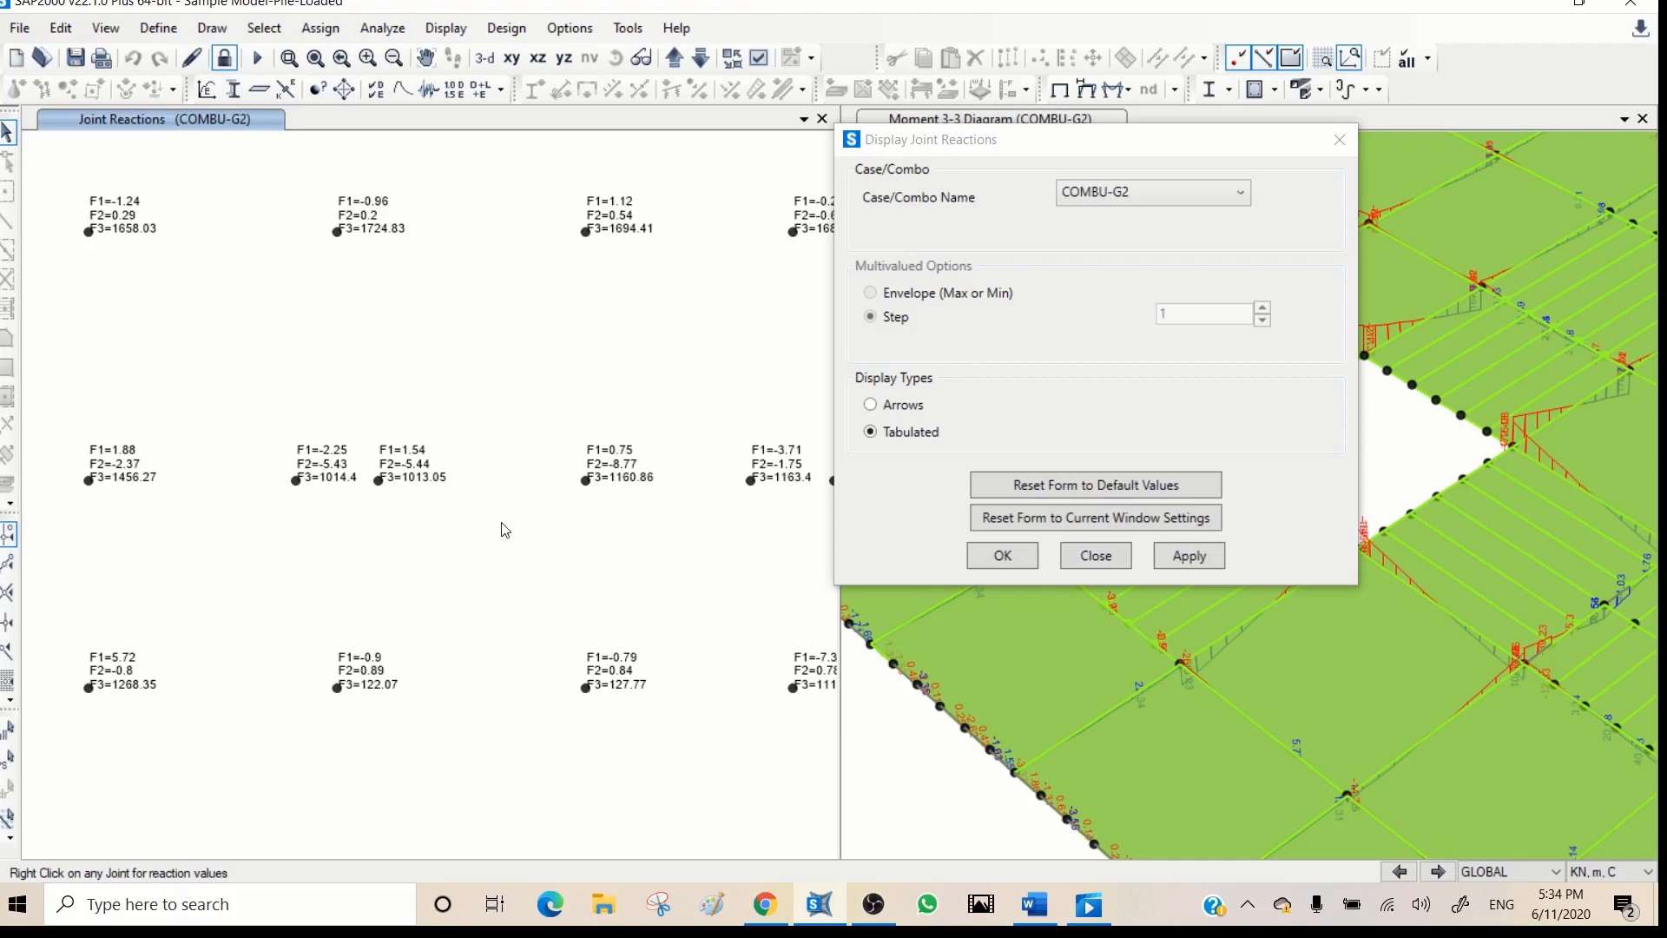
scroll(501, 521, "down", 1)
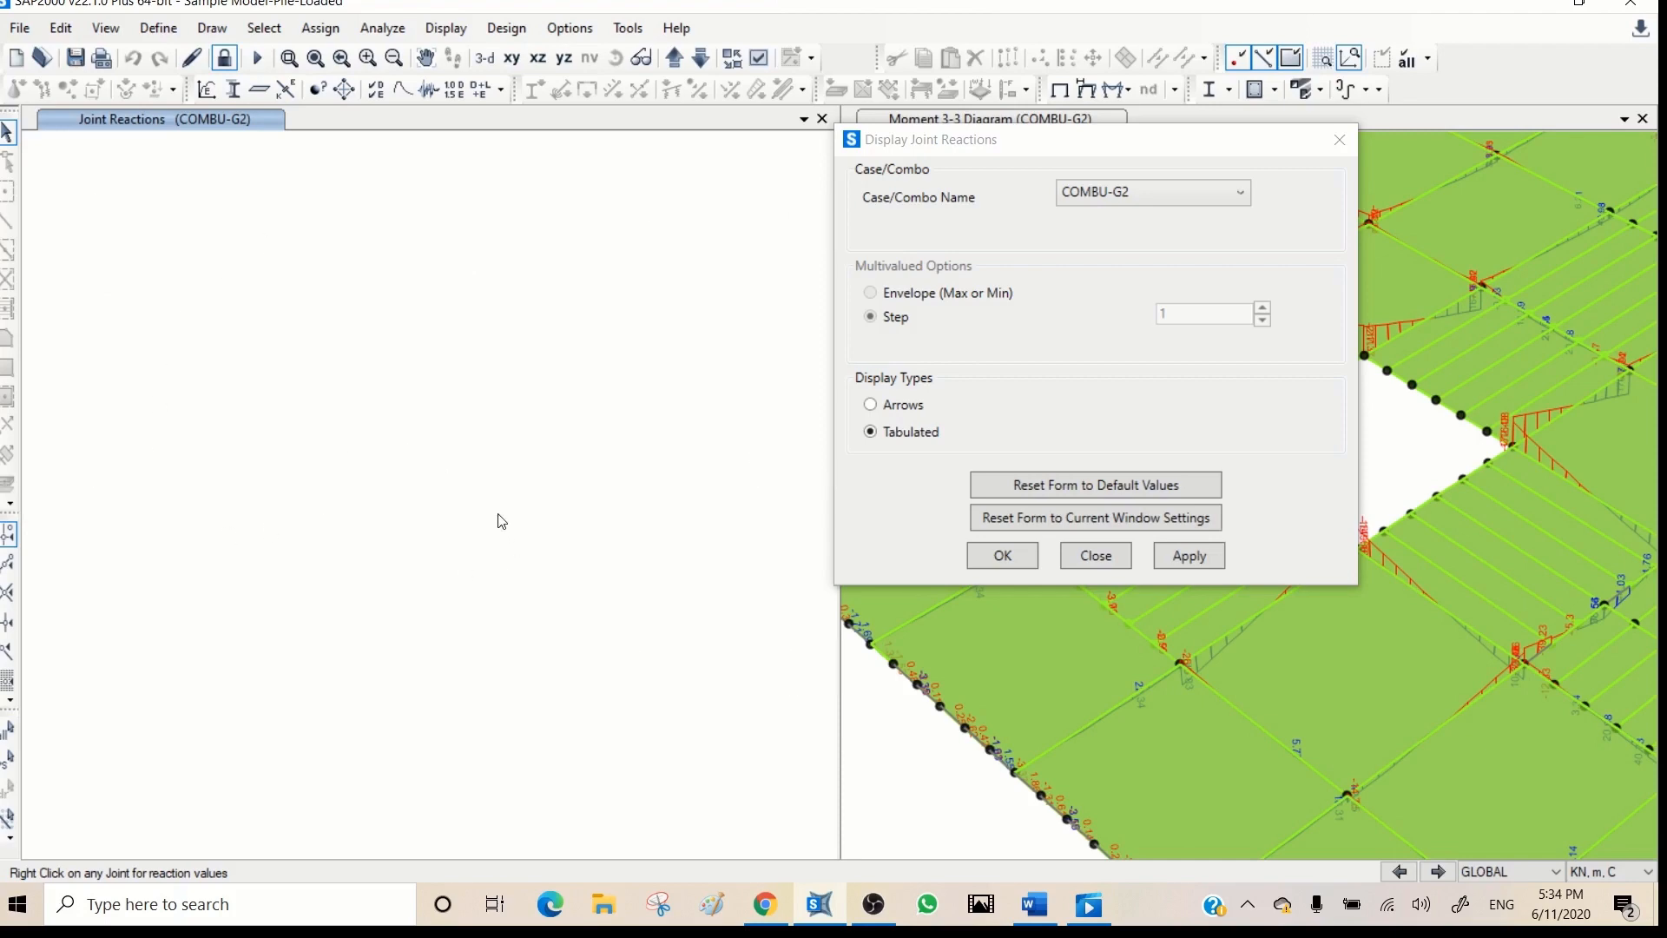
- Examine the tabulated COMBU-G2 reactions at the interior pile joints around the centre of the plan, and close the joint reactions settings
left_click(289, 59)
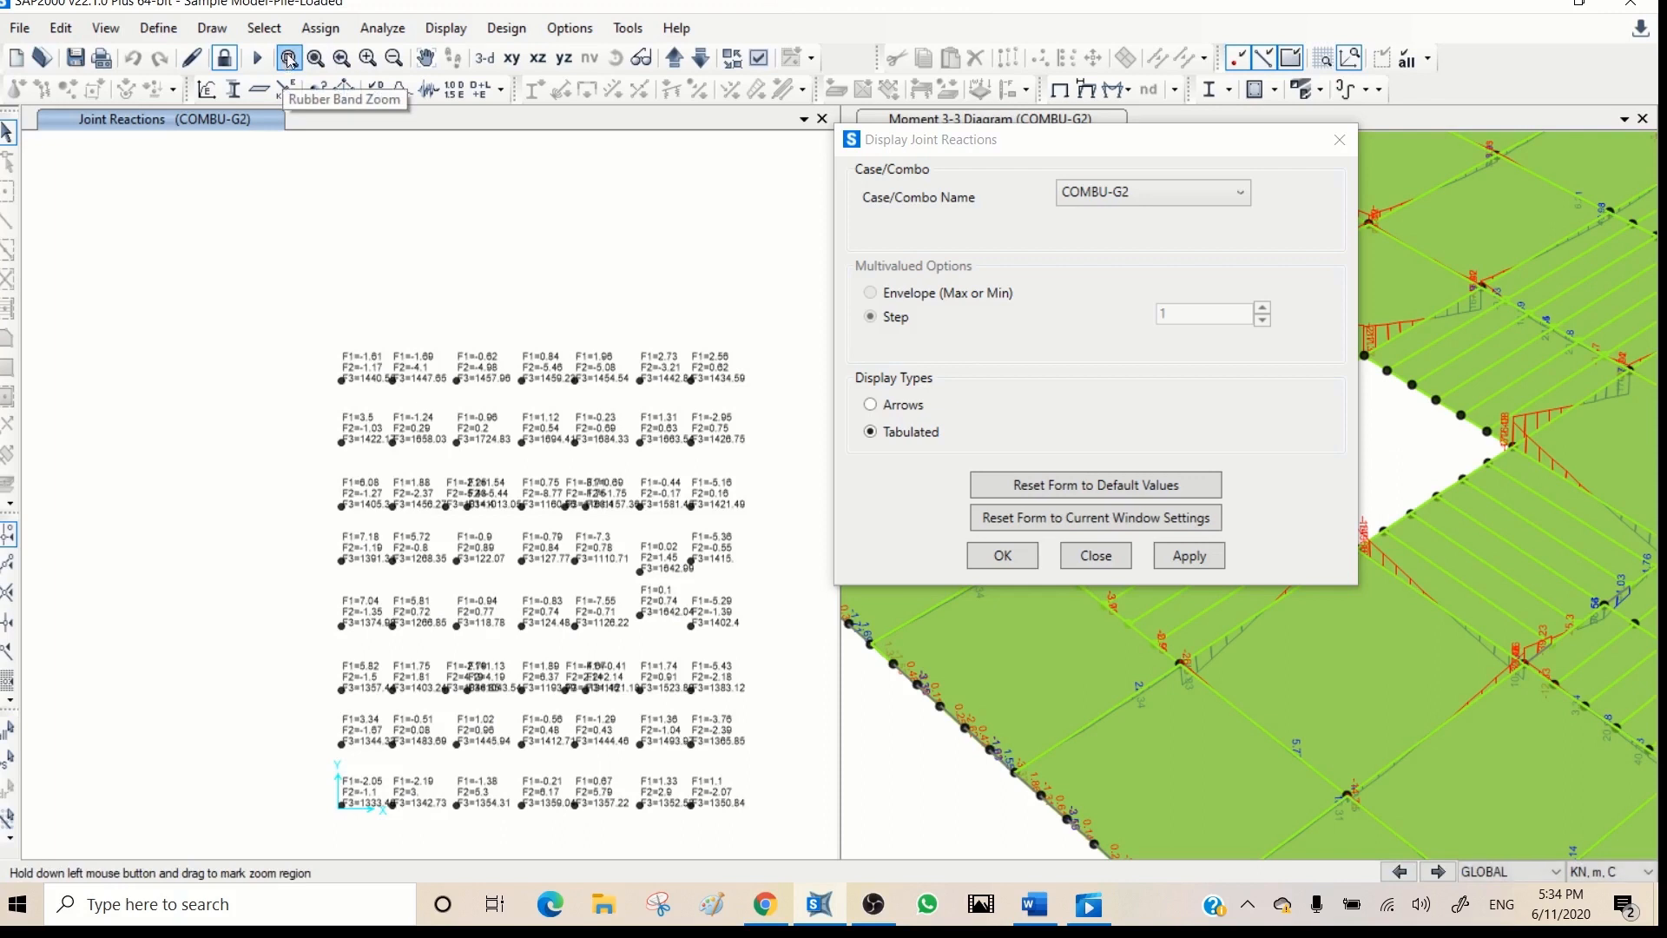
left_click_drag(643, 522, 434, 675)
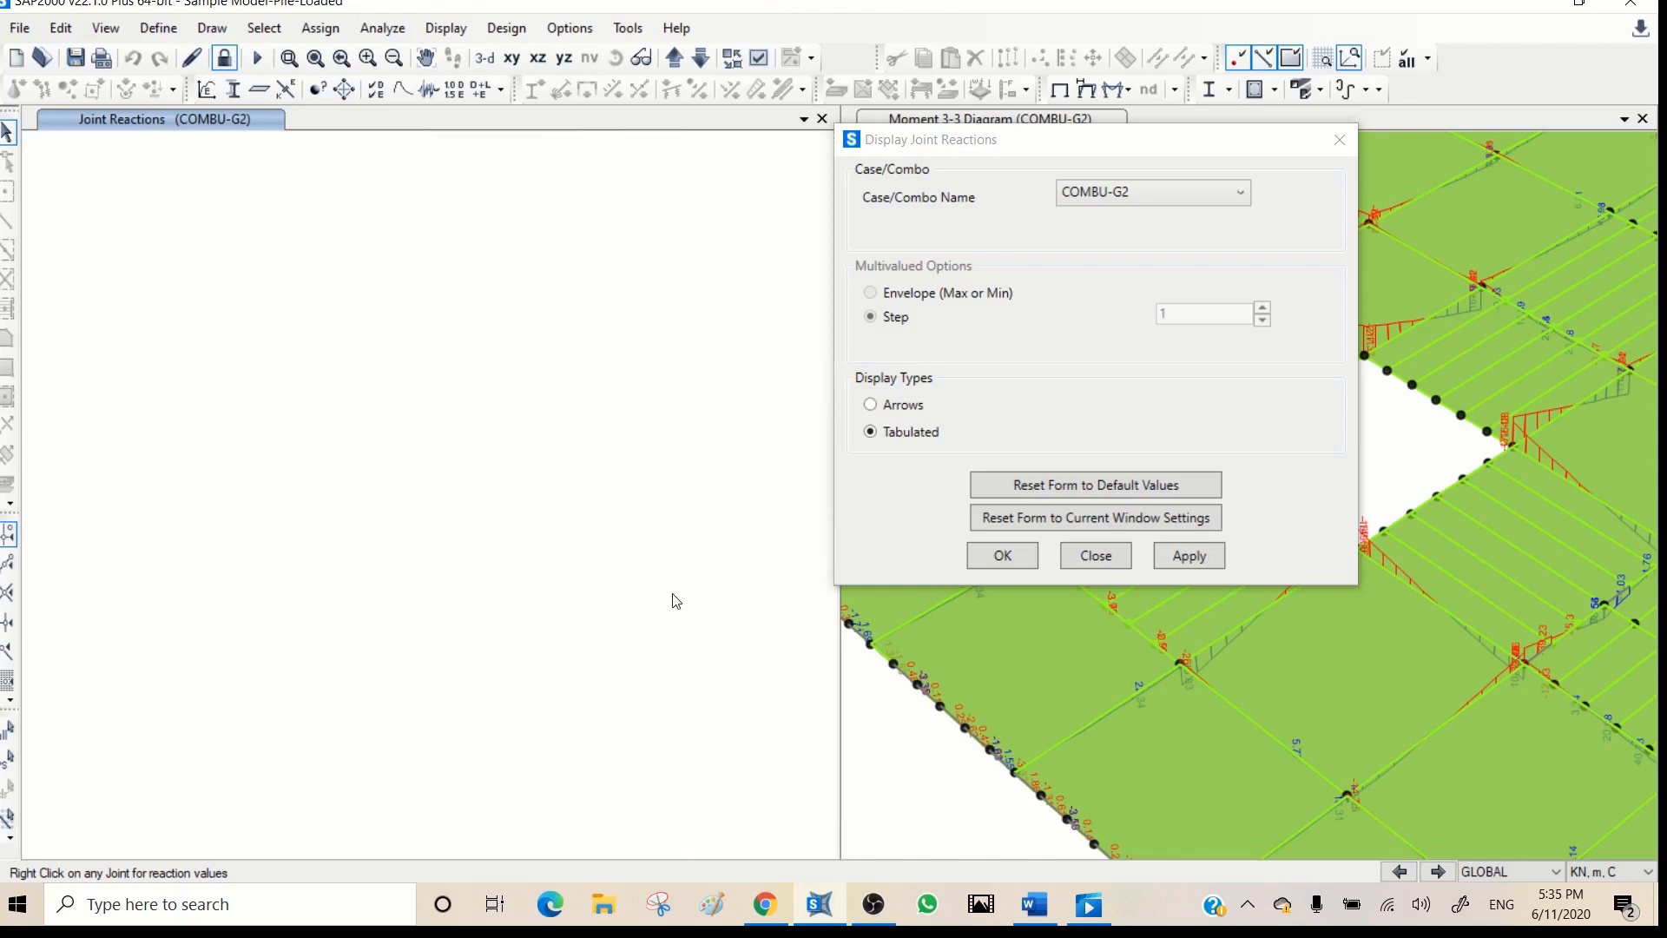
left_click(1340, 141)
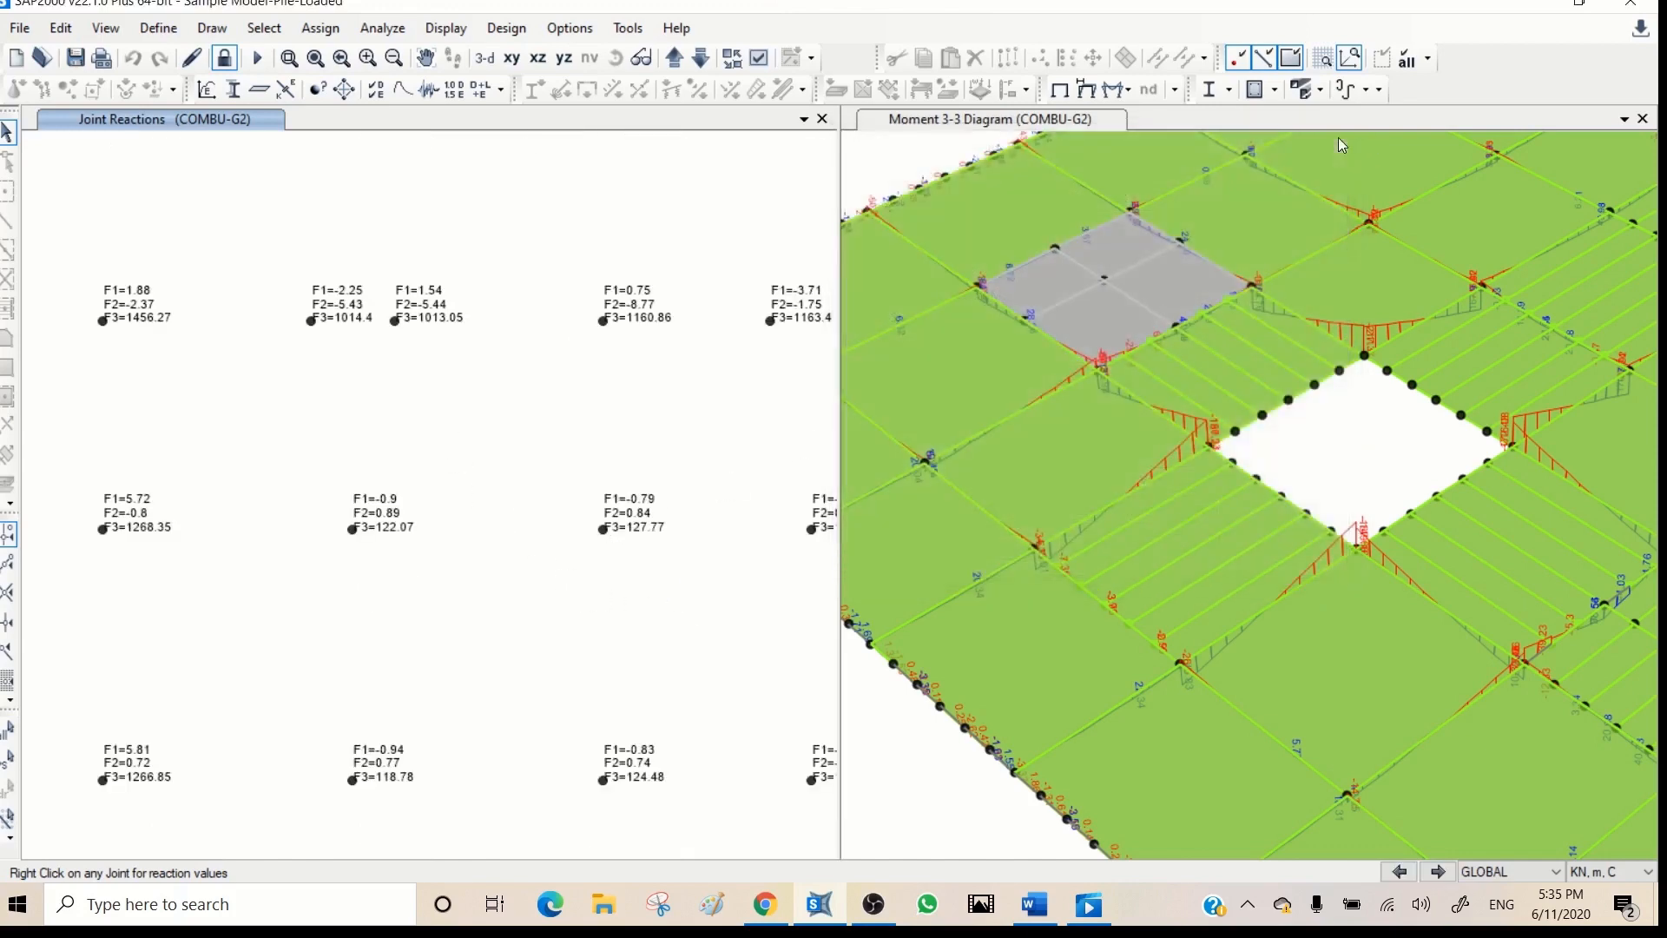
- Select all frames with the section Pile- 600Dia-40MPA and show only them in the undeformed 3-D model
left_click(1346, 427)
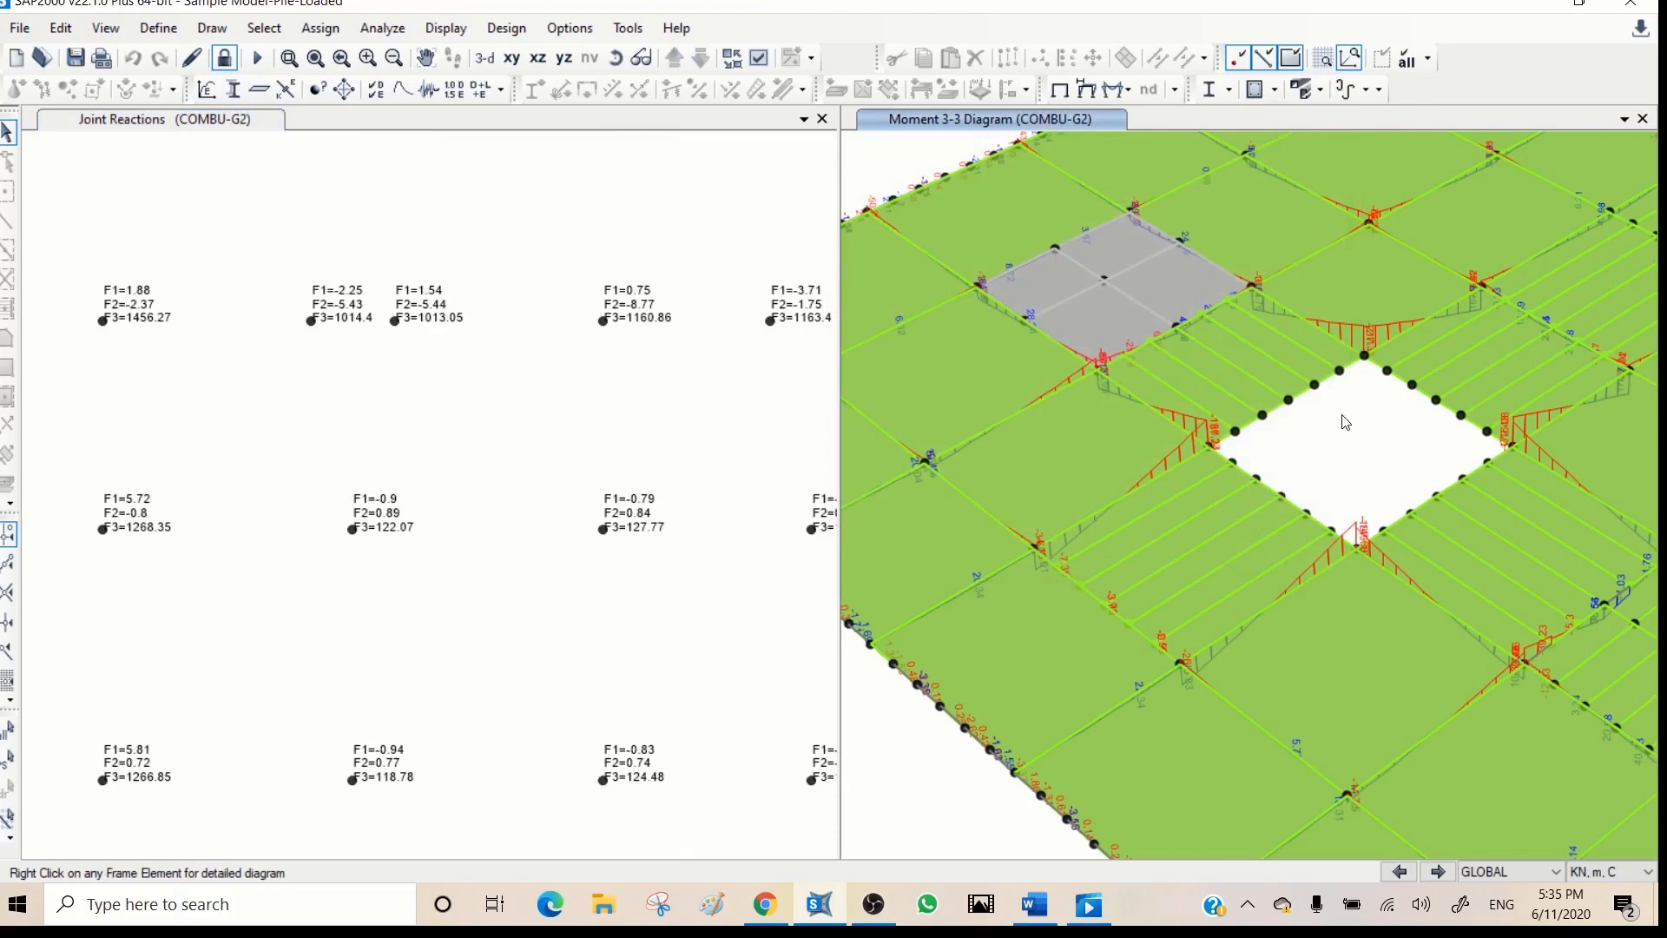
left_click(1058, 90)
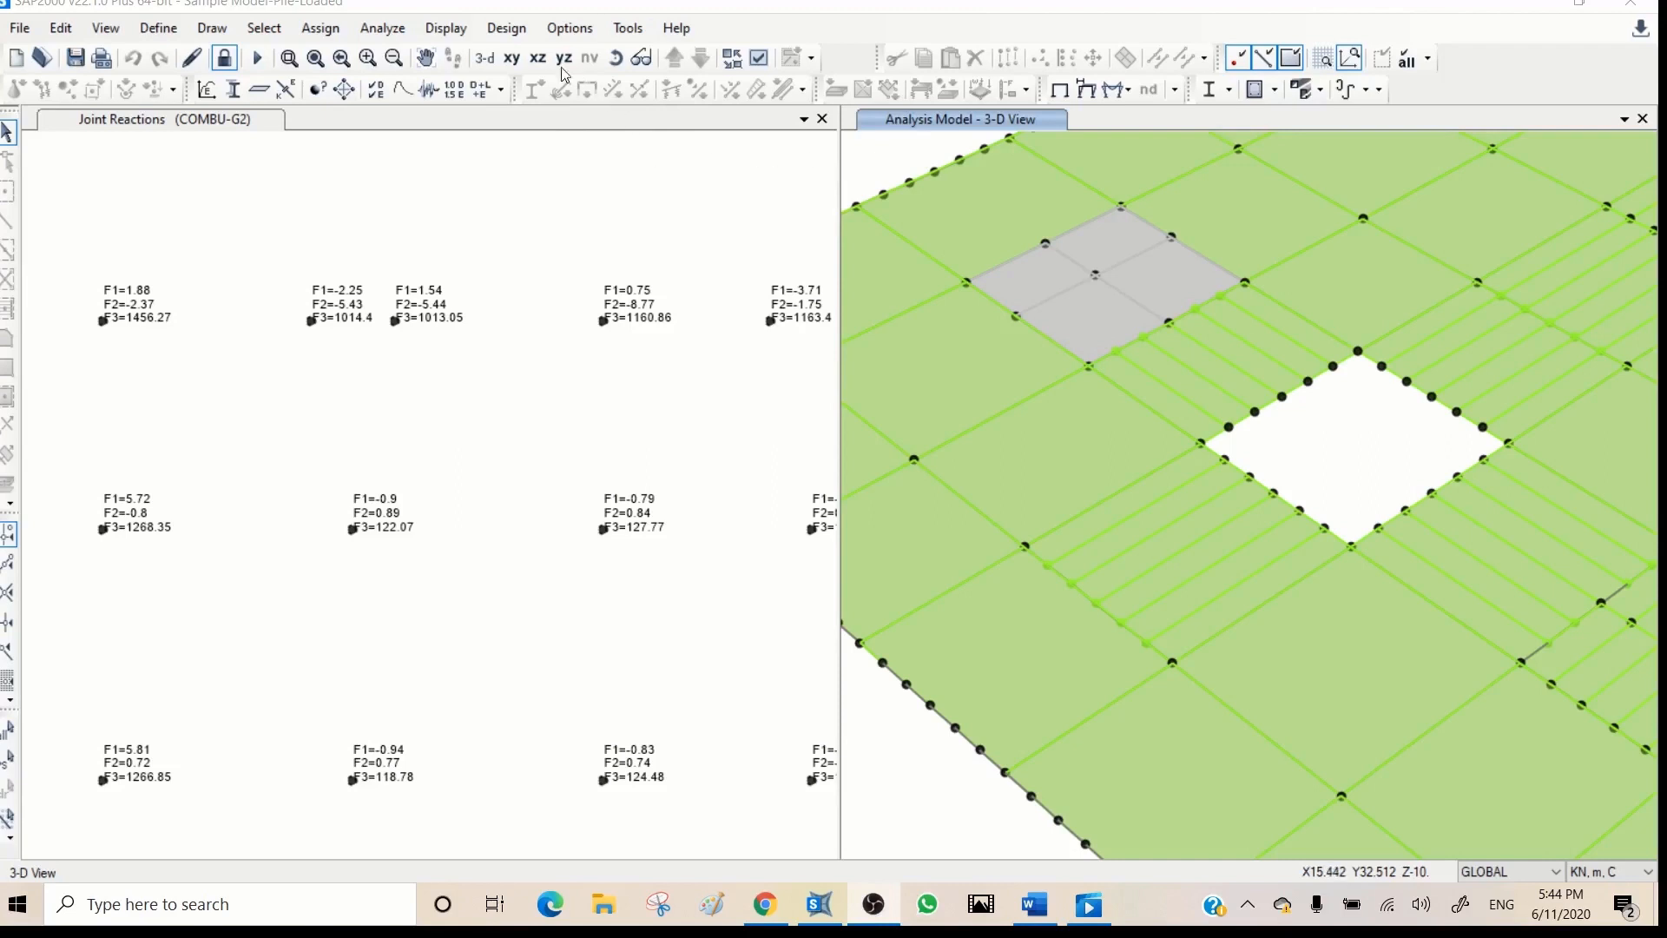
left_click(263, 29)
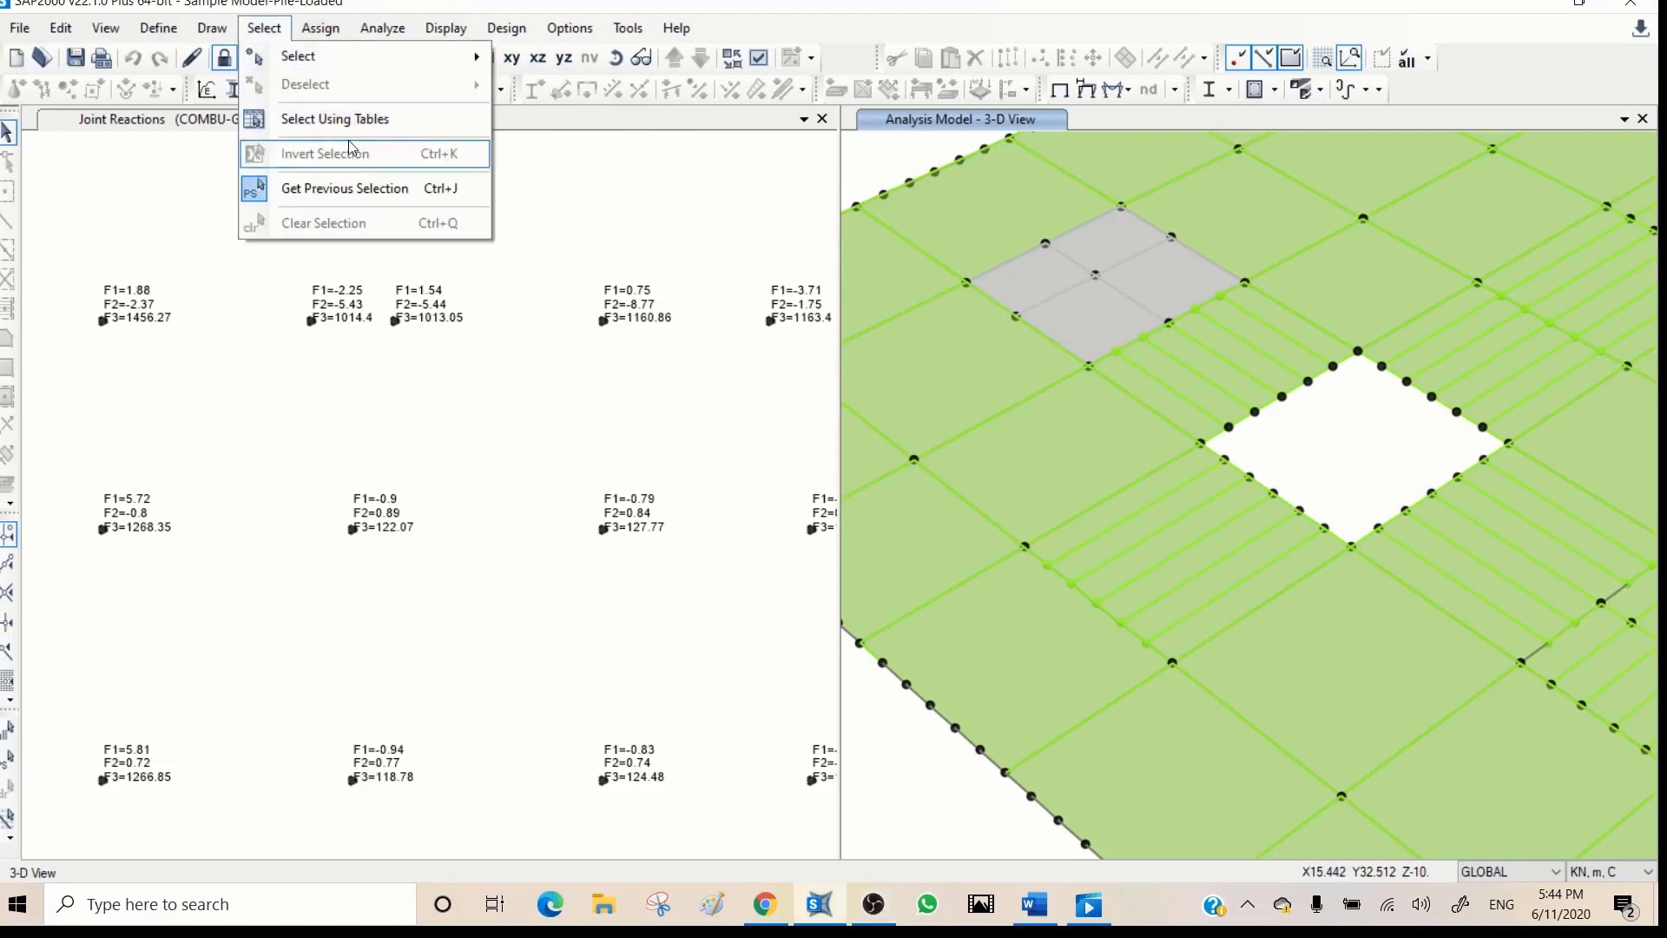
mouse_move(330, 56)
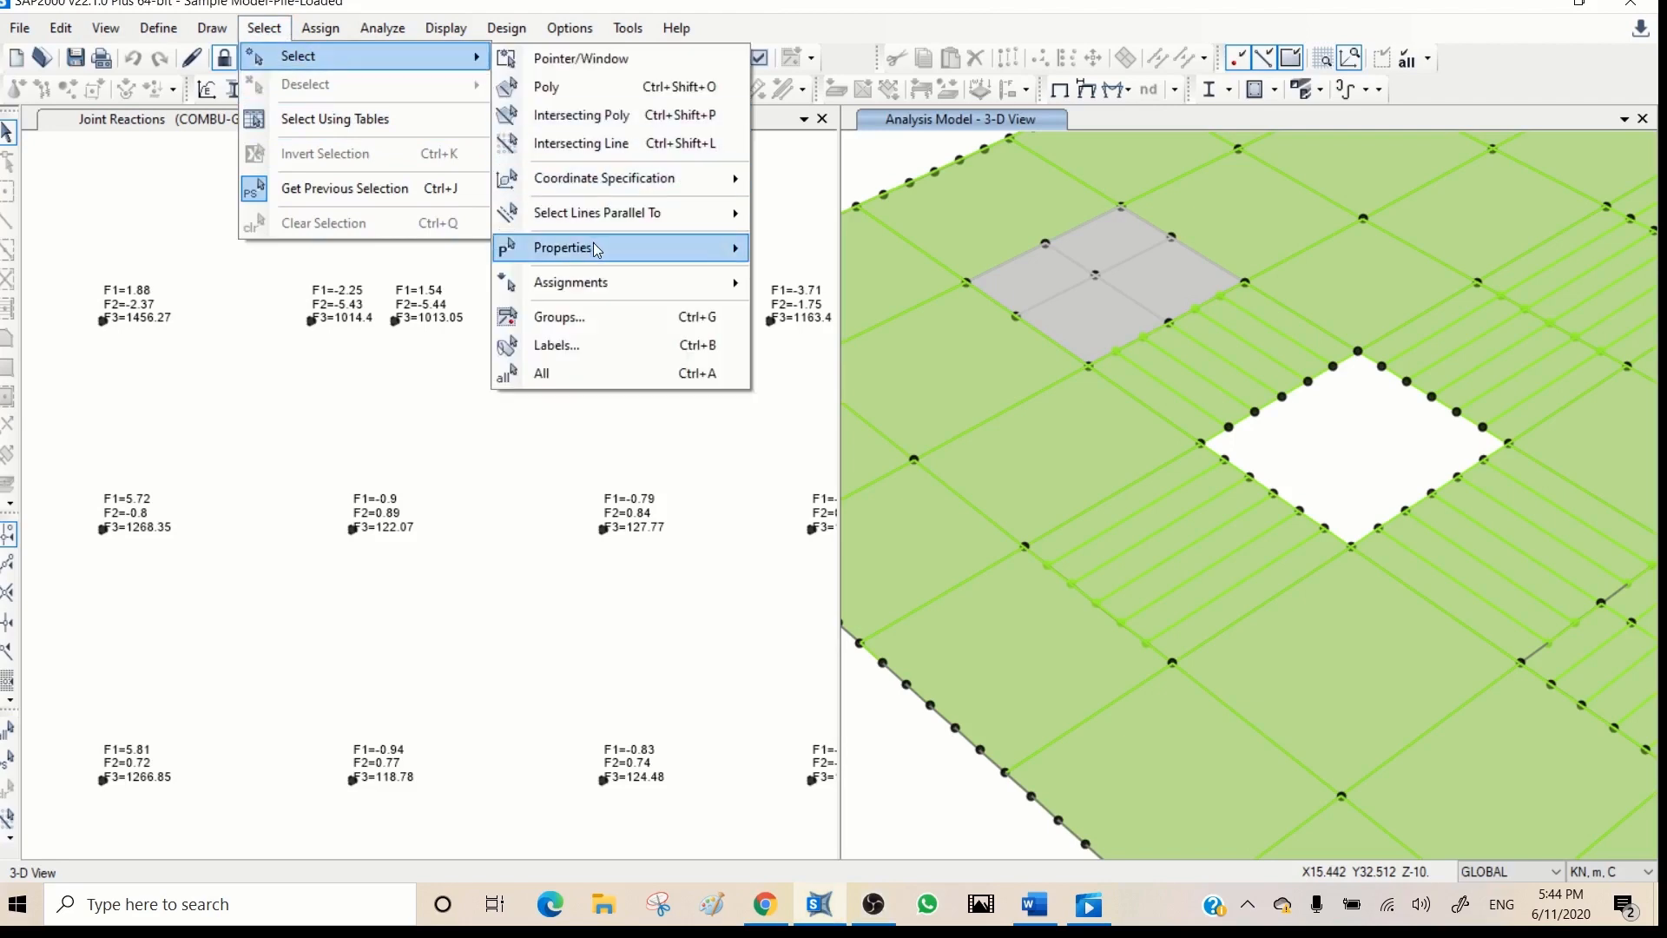
mouse_move(597, 250)
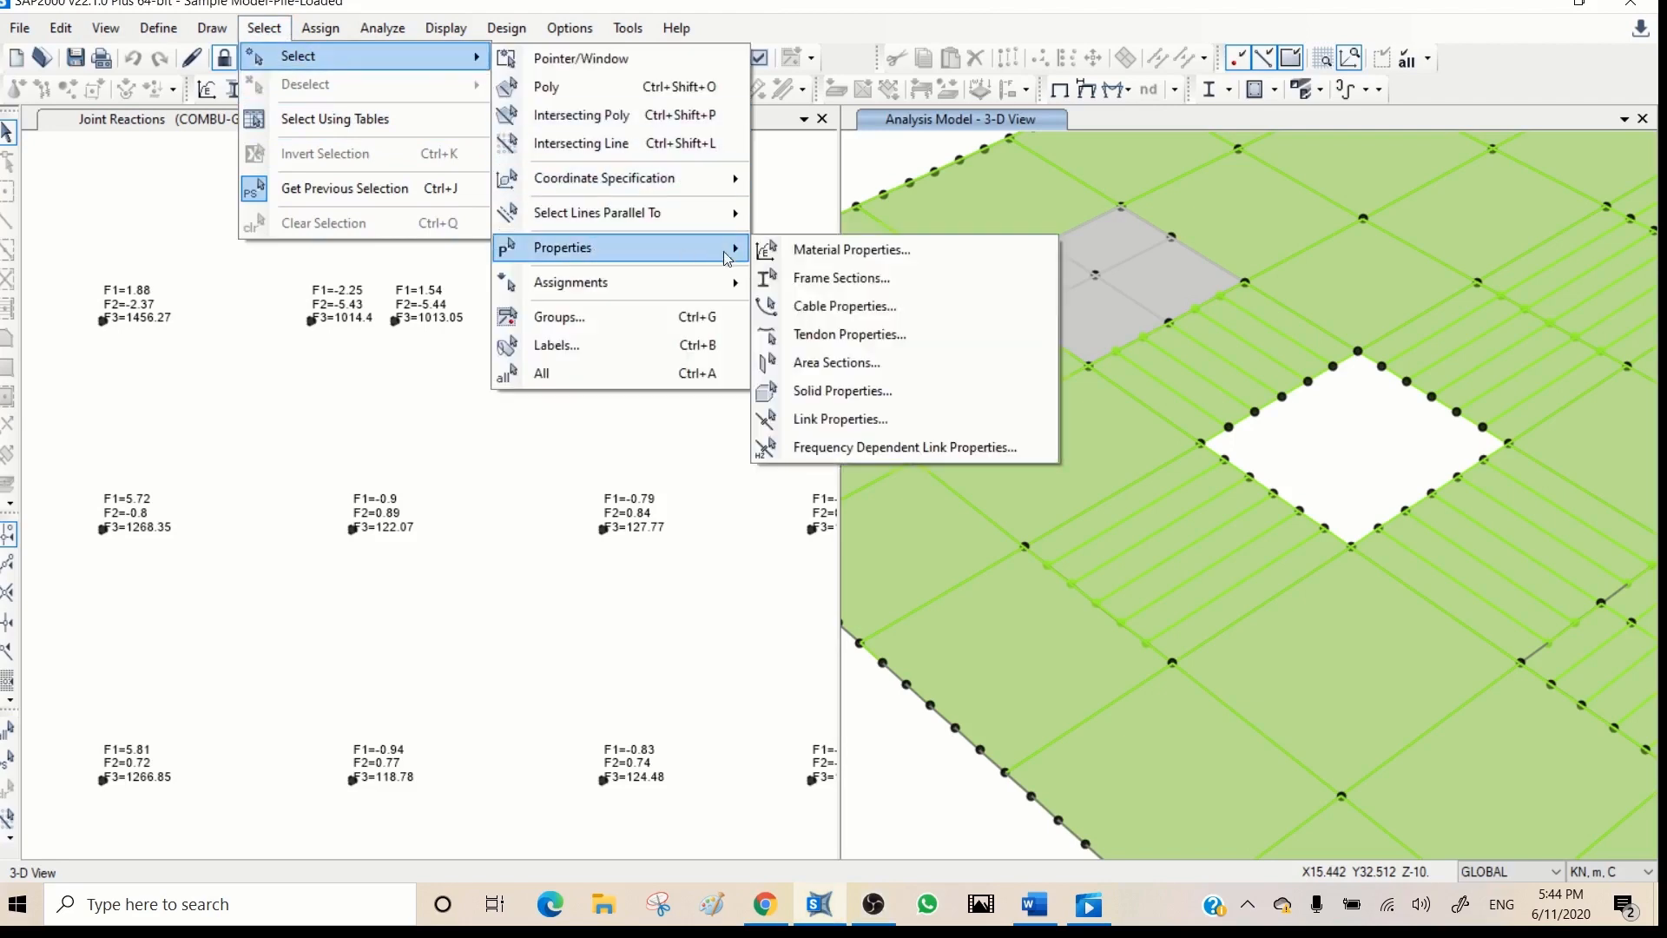
left_click(868, 288)
left_click(778, 603)
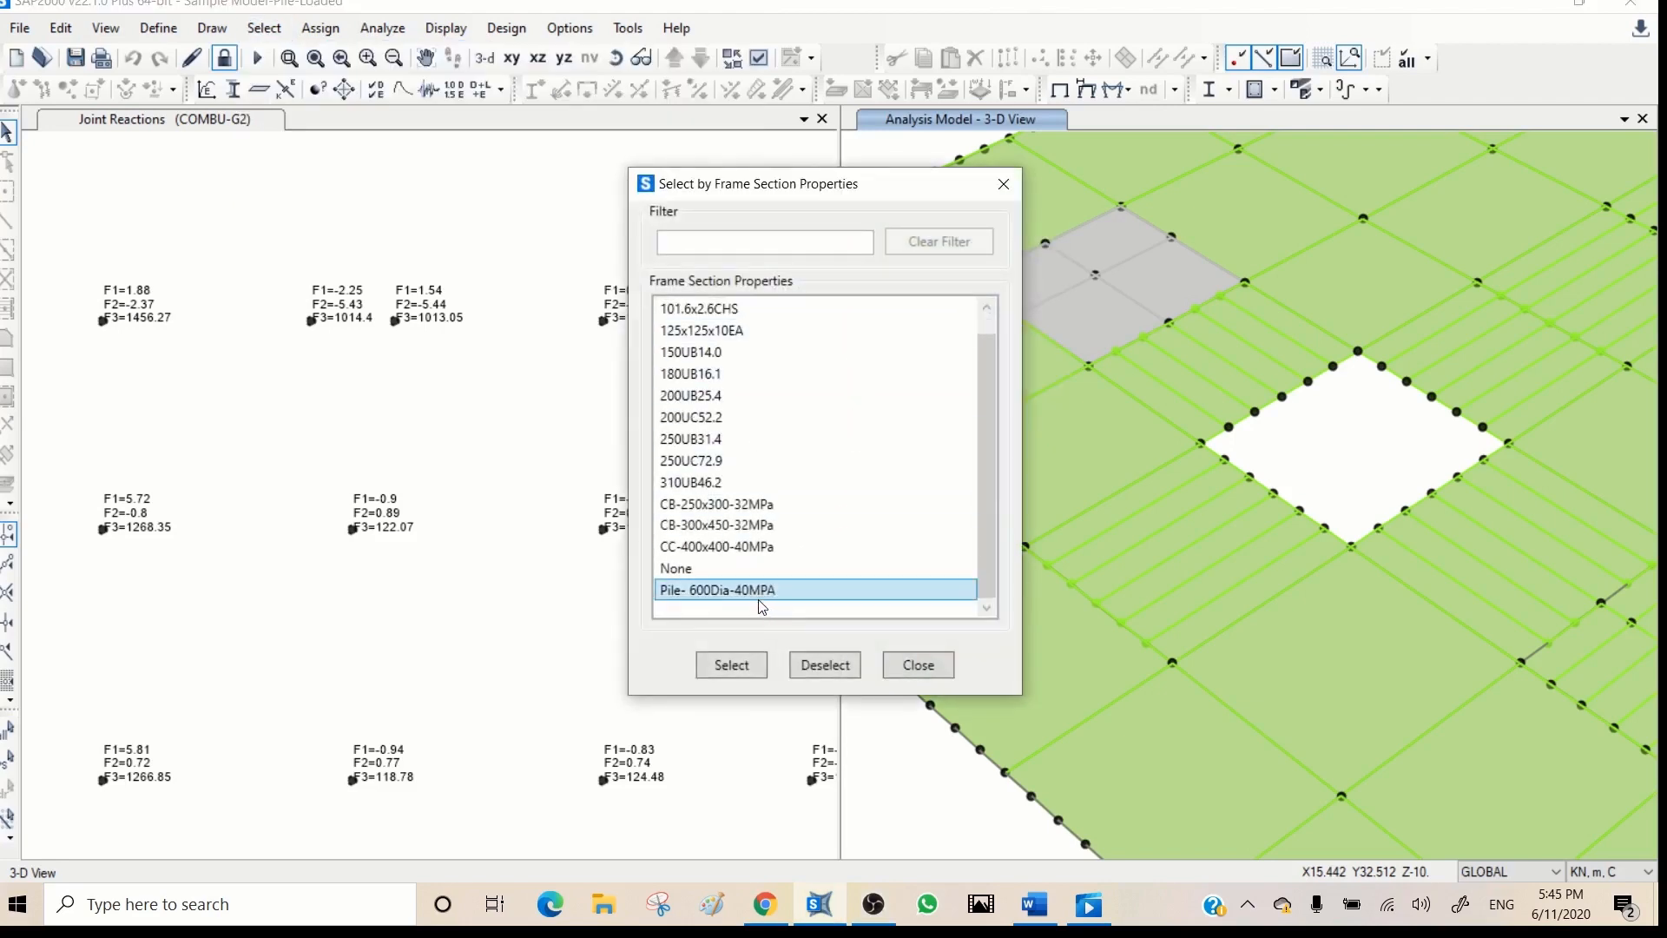
left_click(737, 666)
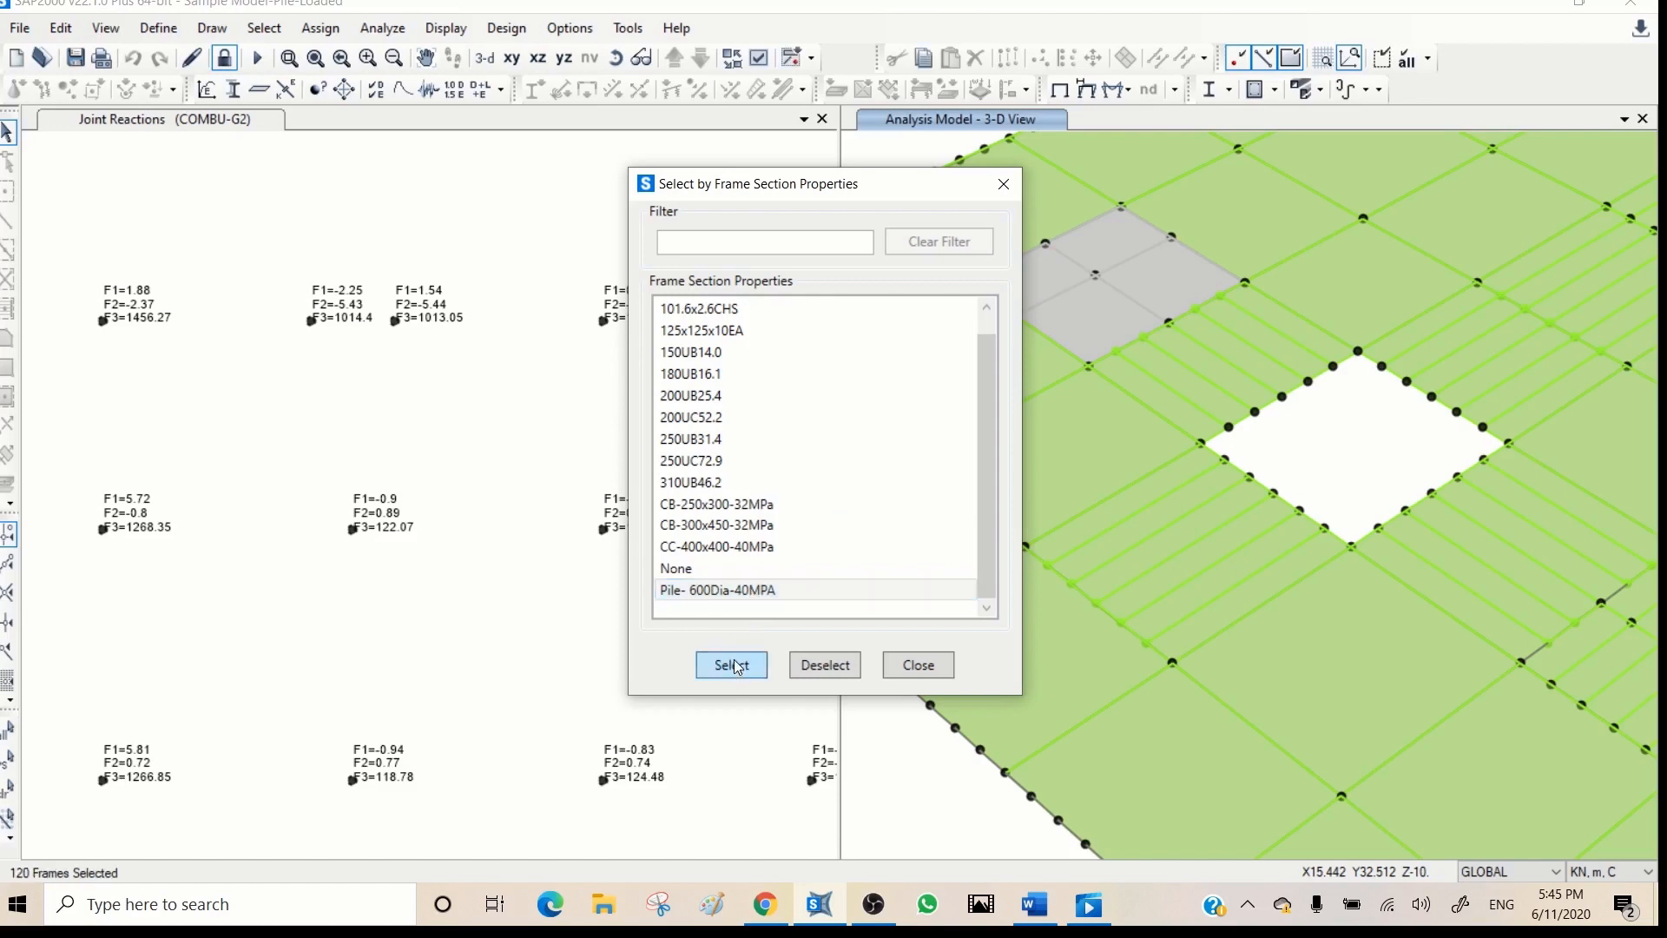
left_click(1382, 58)
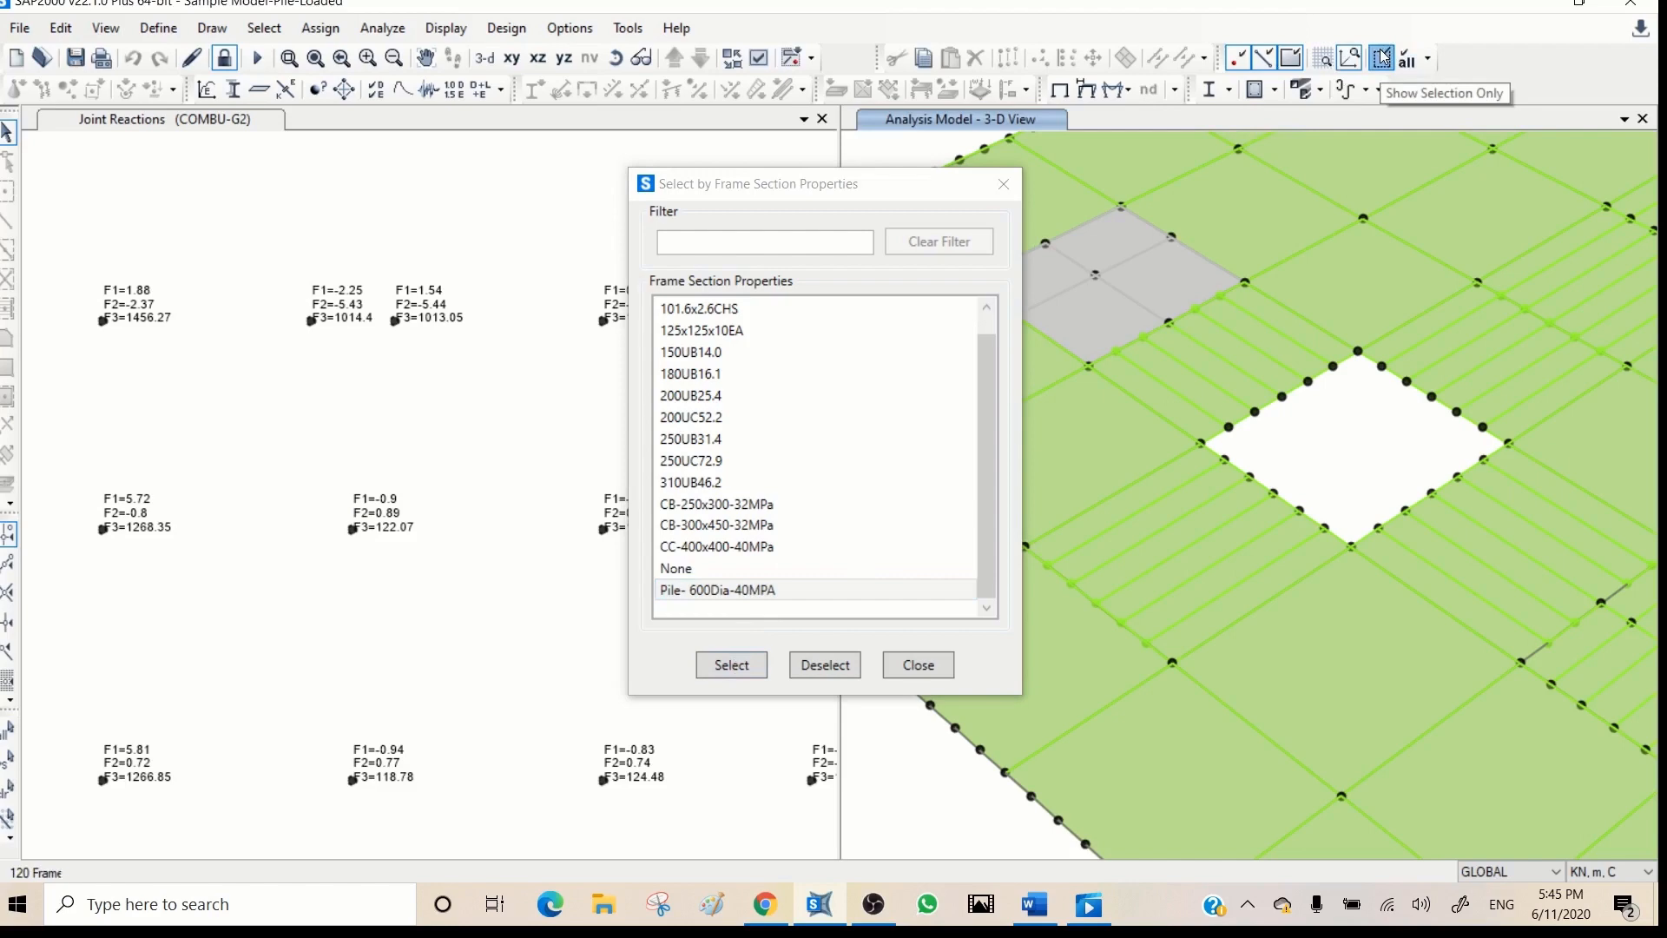
left_click(1003, 184)
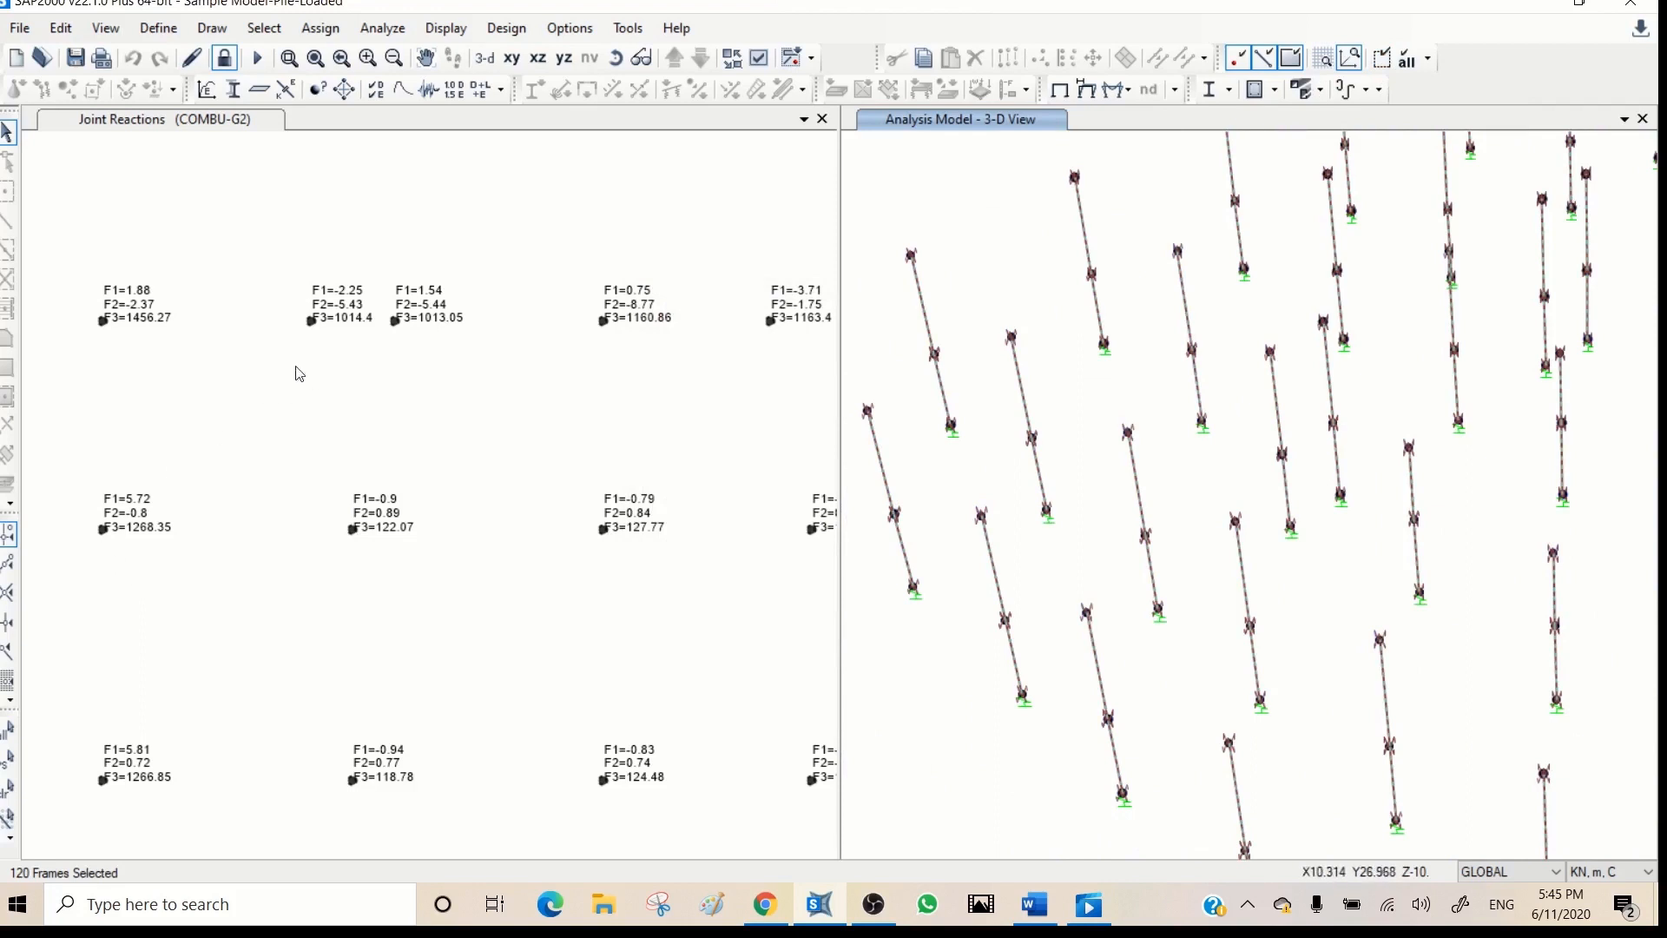
- Select the plan joint with F3=1268.35, and display the COMBU-G2 axial force diagram with values on the piles in 3-D
left_click(104, 528)
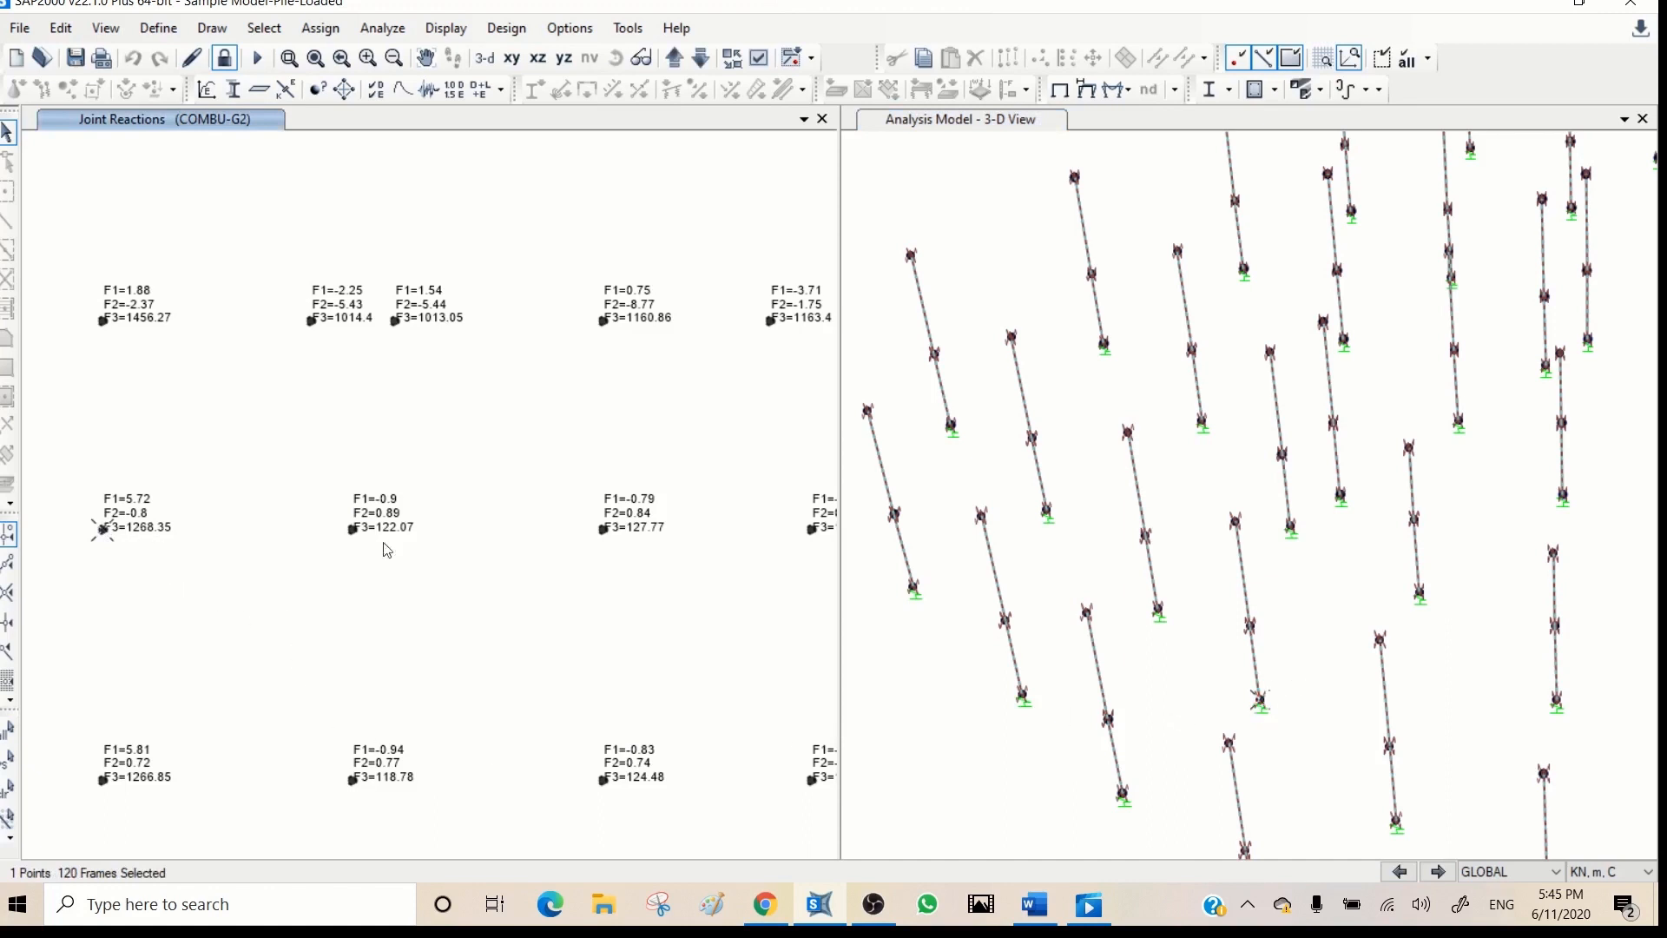
left_click(972, 193)
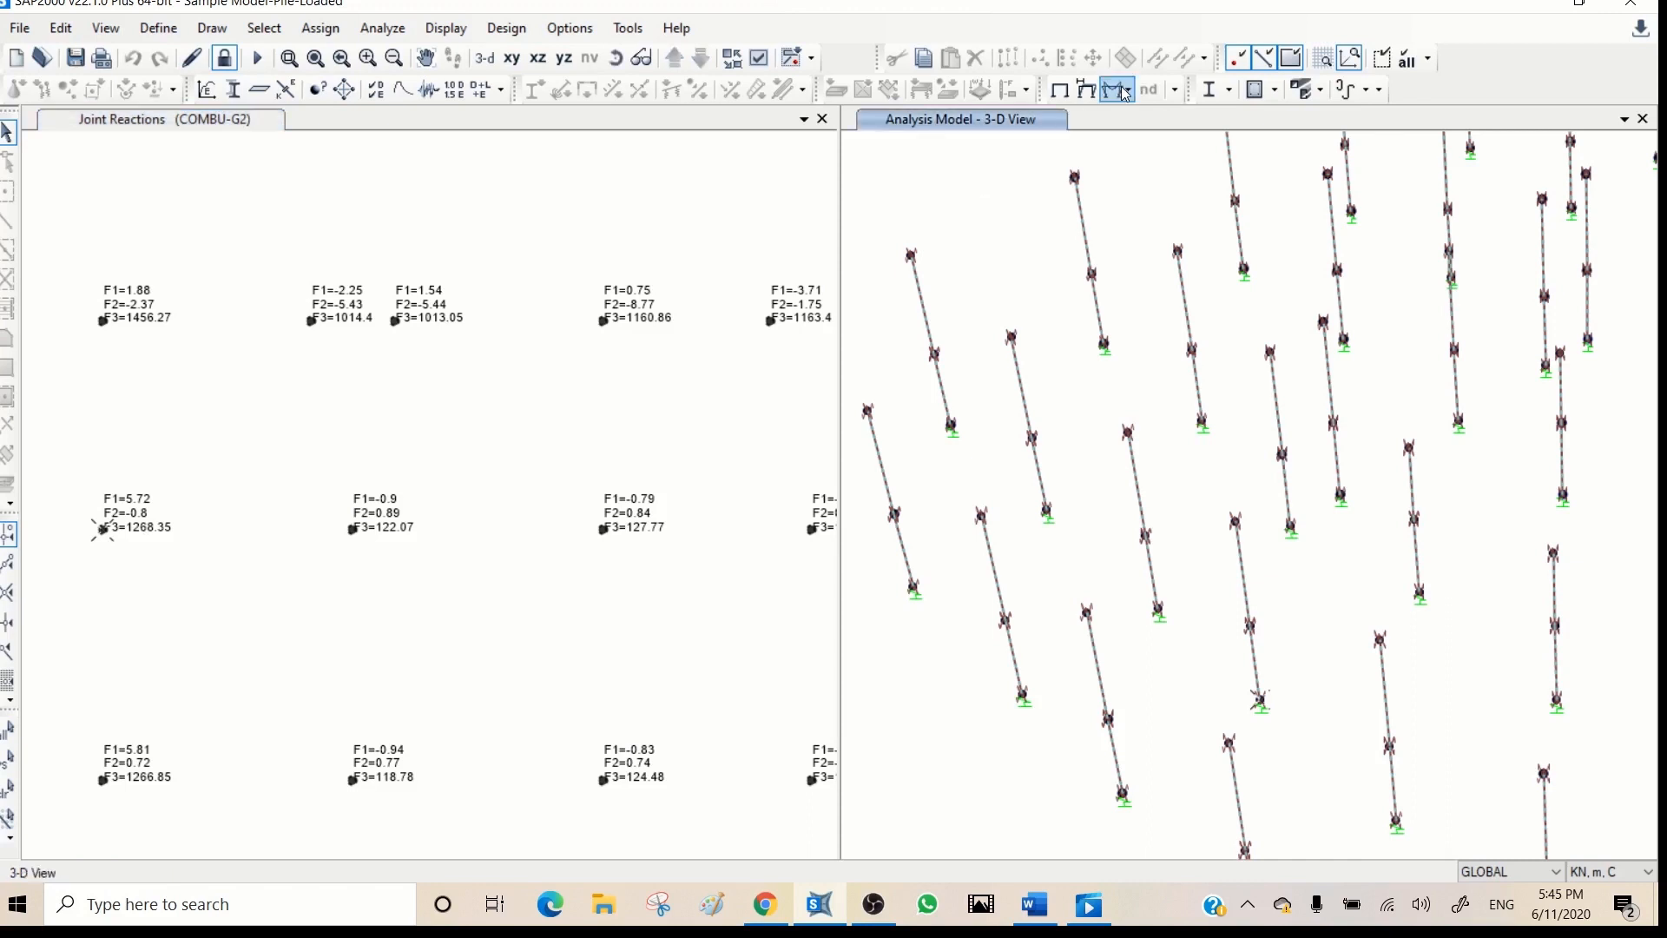
left_click(1118, 90)
left_click(1163, 164)
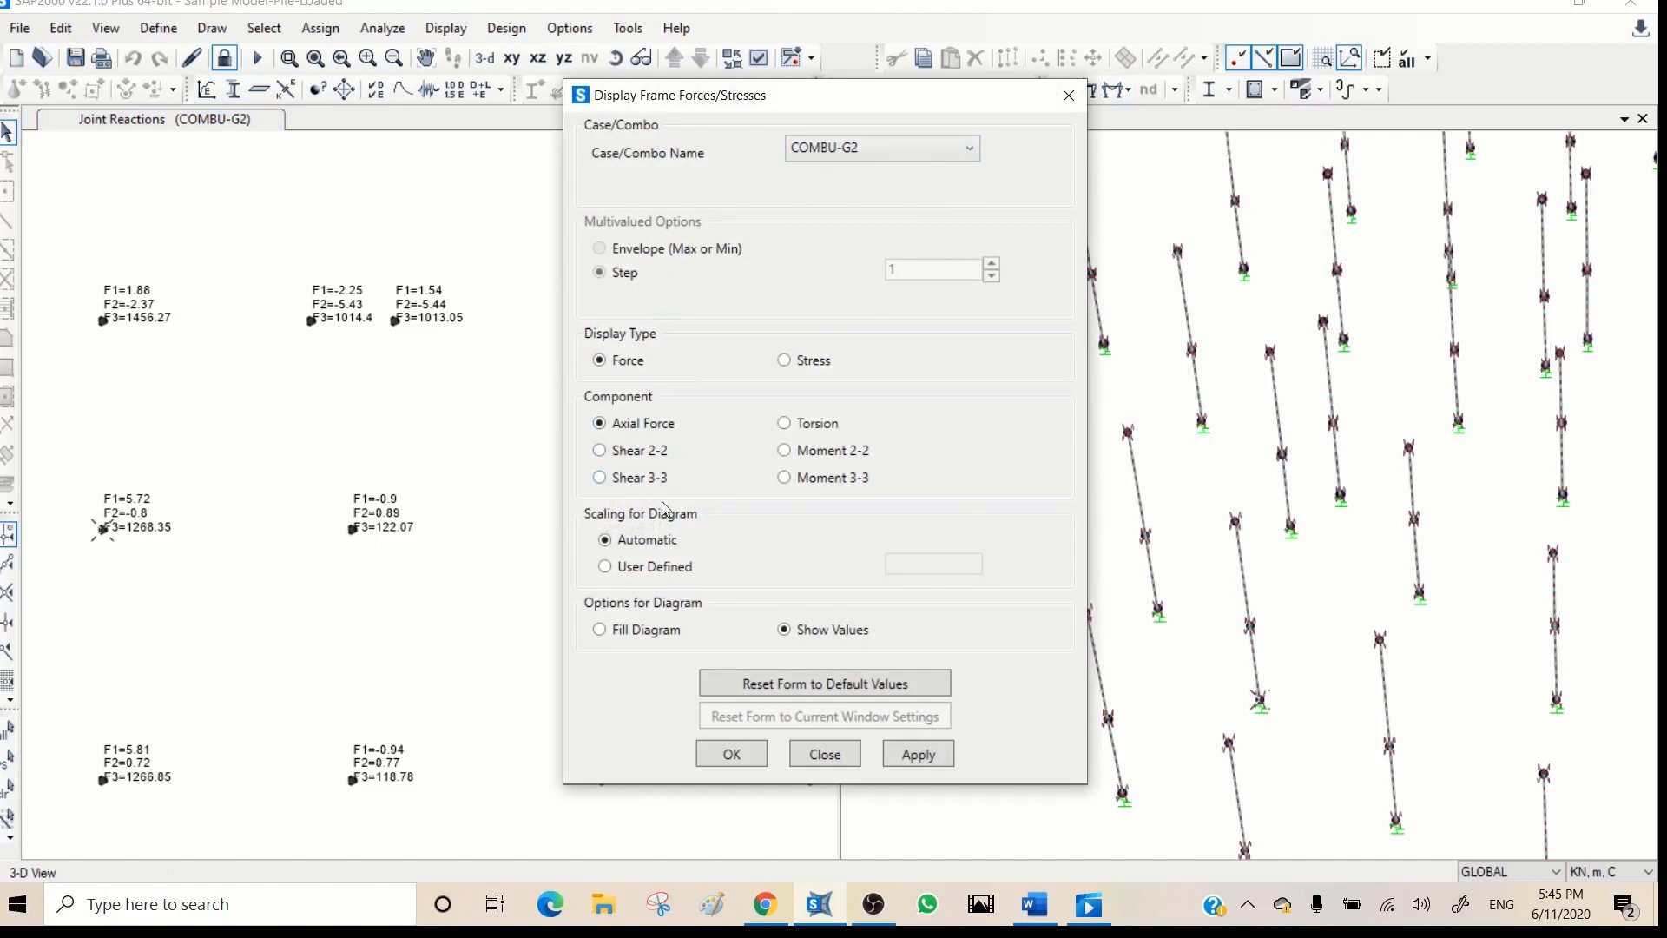
left_click(917, 753)
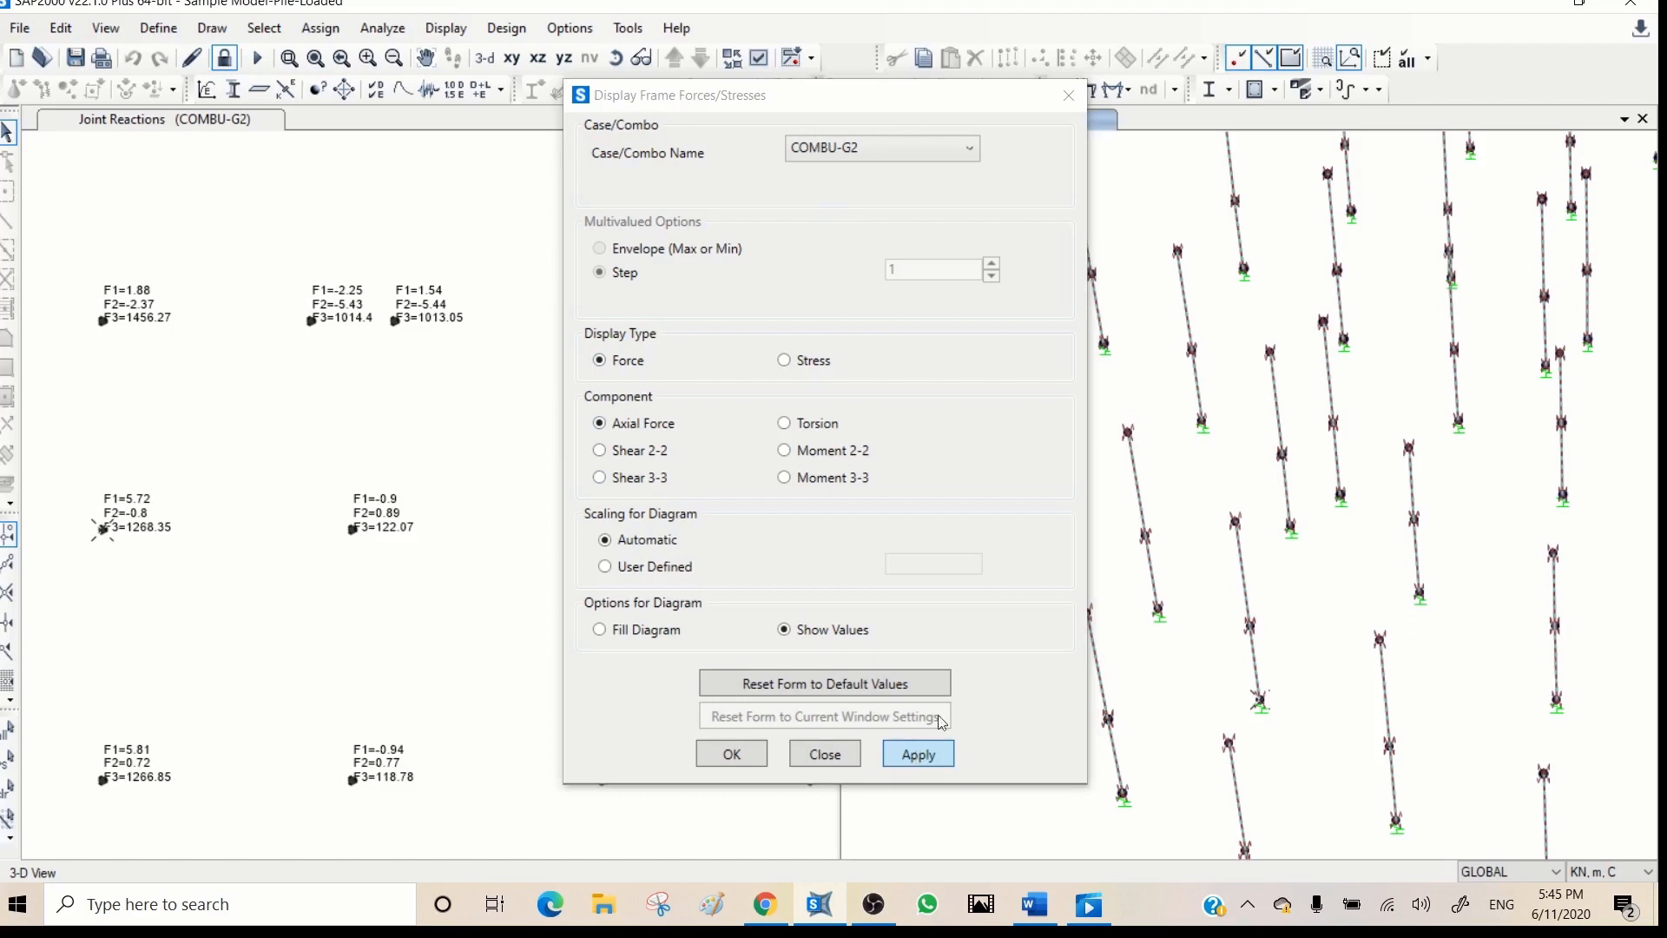
mouse_move(993, 97)
left_mouse_down()
mouse_move(916, 100)
mouse_move(768, 287)
mouse_move(1304, 286)
mouse_move(1662, 110)
mouse_move(1664, 139)
left_mouse_up()
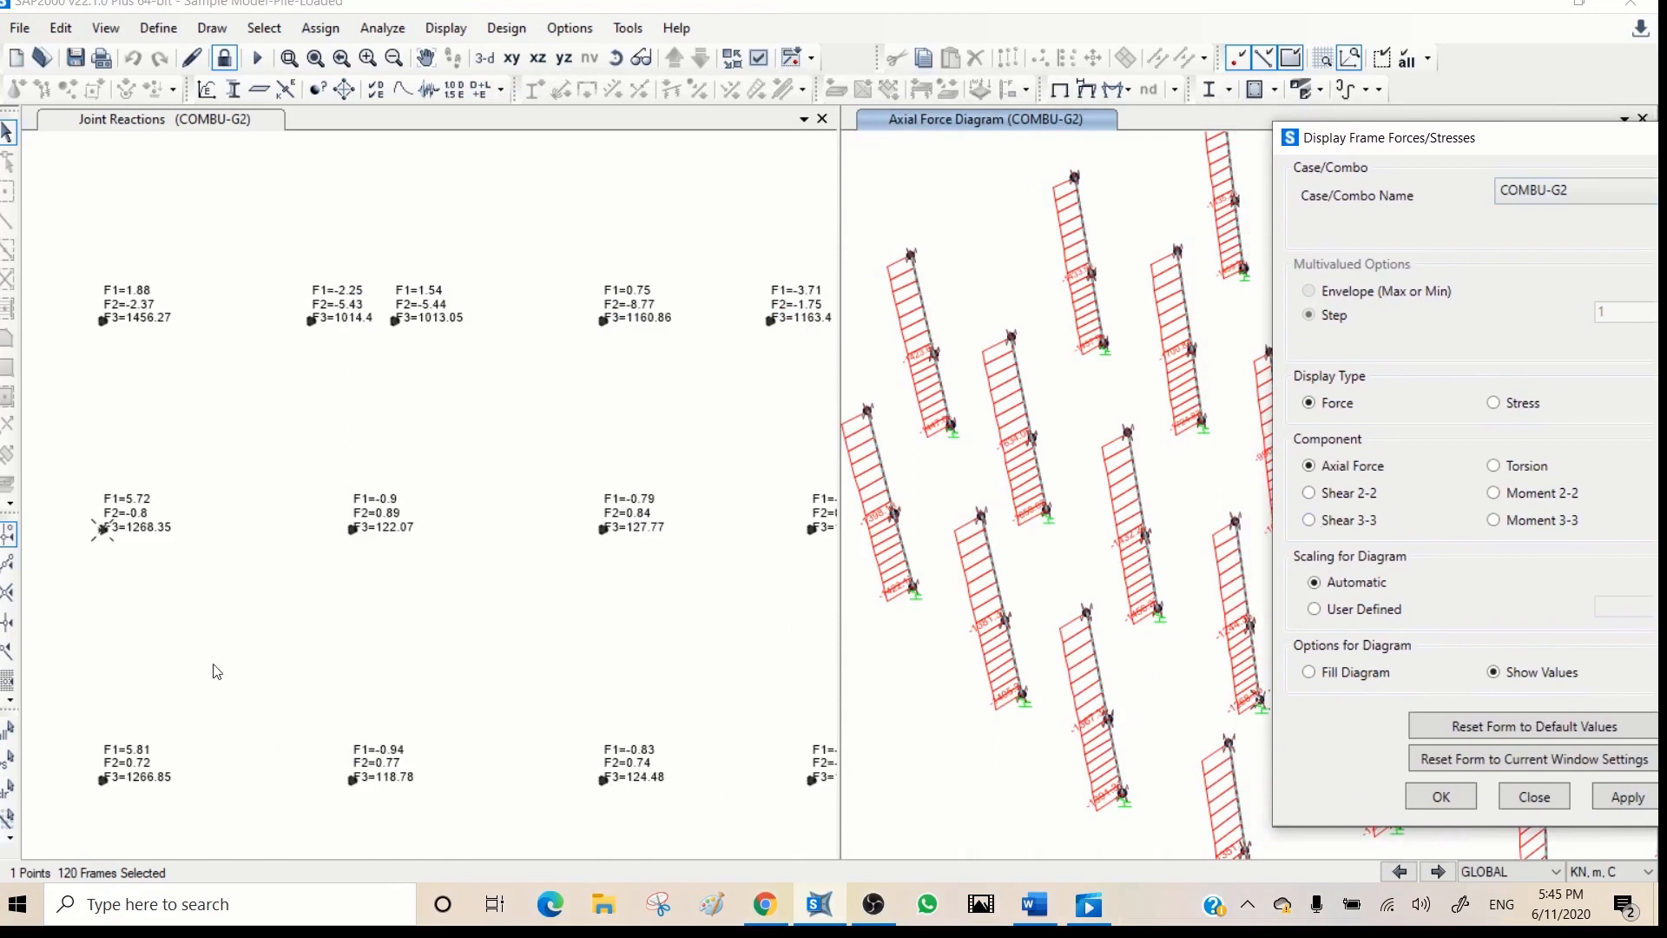
- Reselect the marked plan joint to locate its pile in 3-D, and compare that pile's axial force diagram with the interior piles
left_click(99, 532)
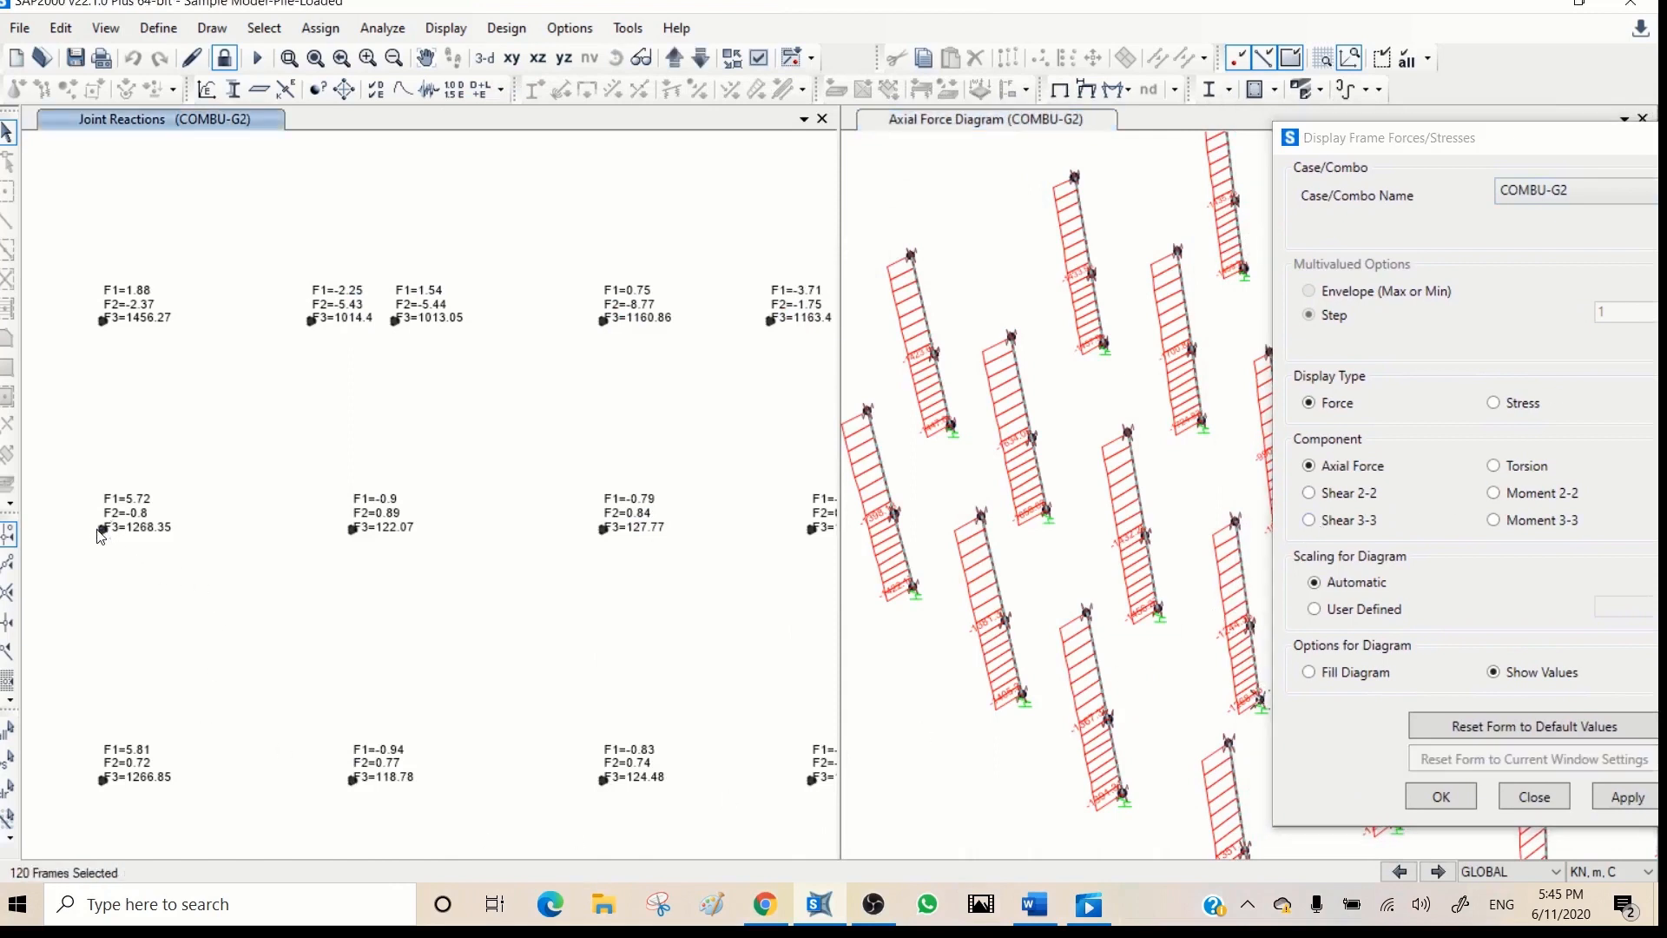
left_click(99, 532)
left_click(1262, 674)
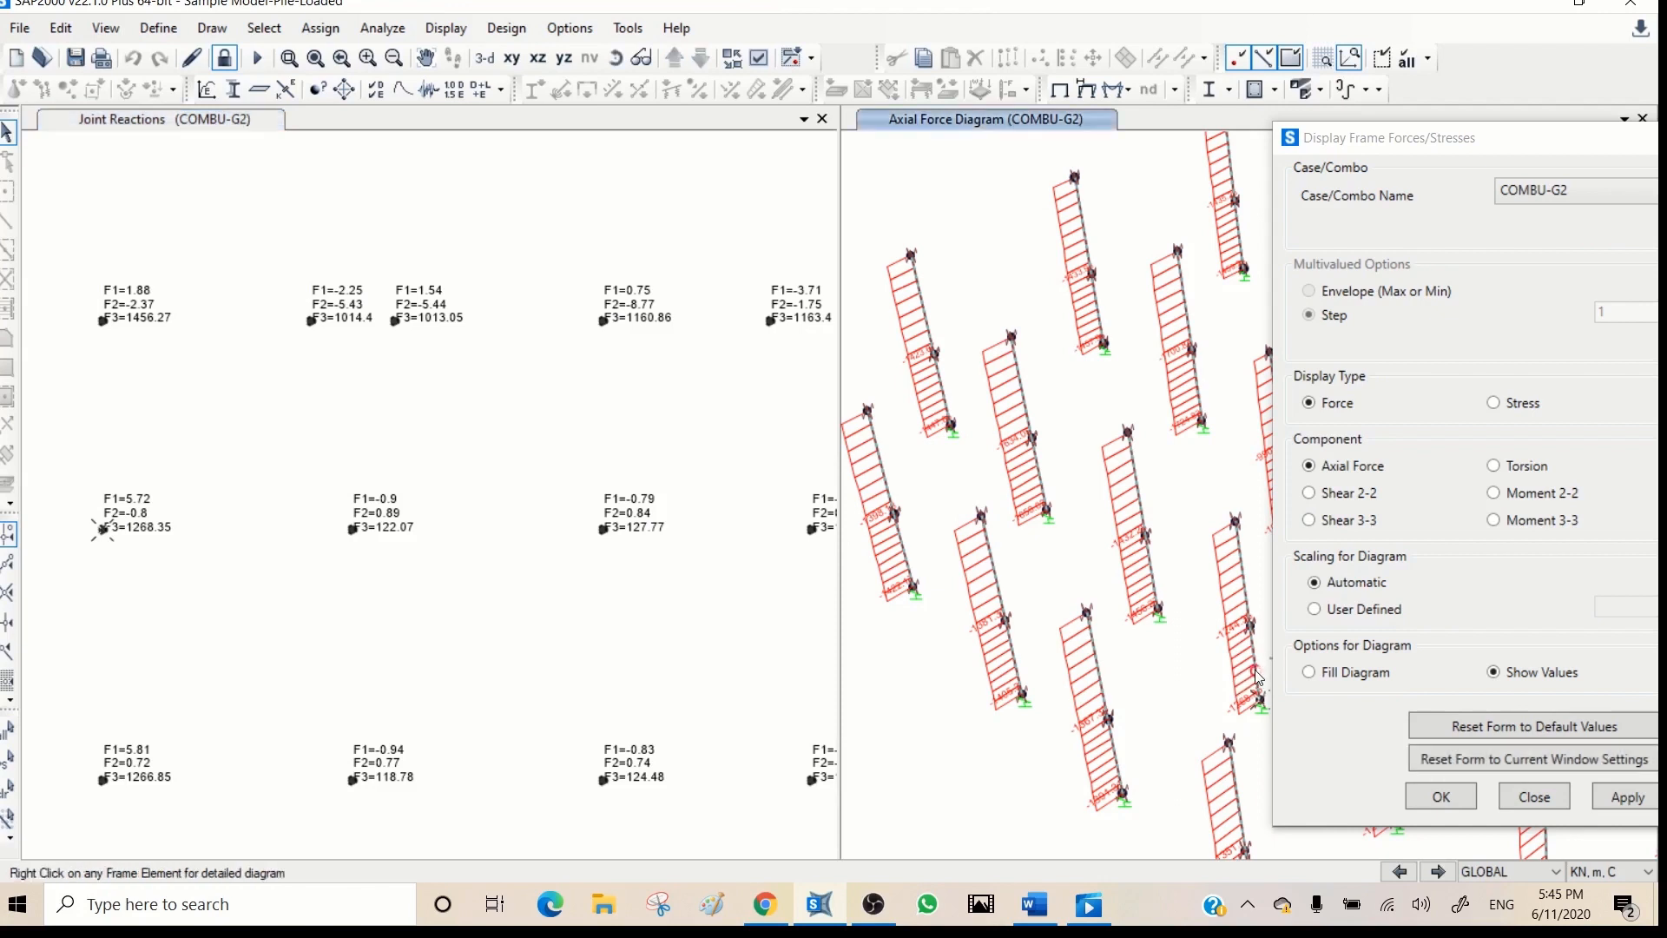
left_click_drag(1464, 146, 1110, 149)
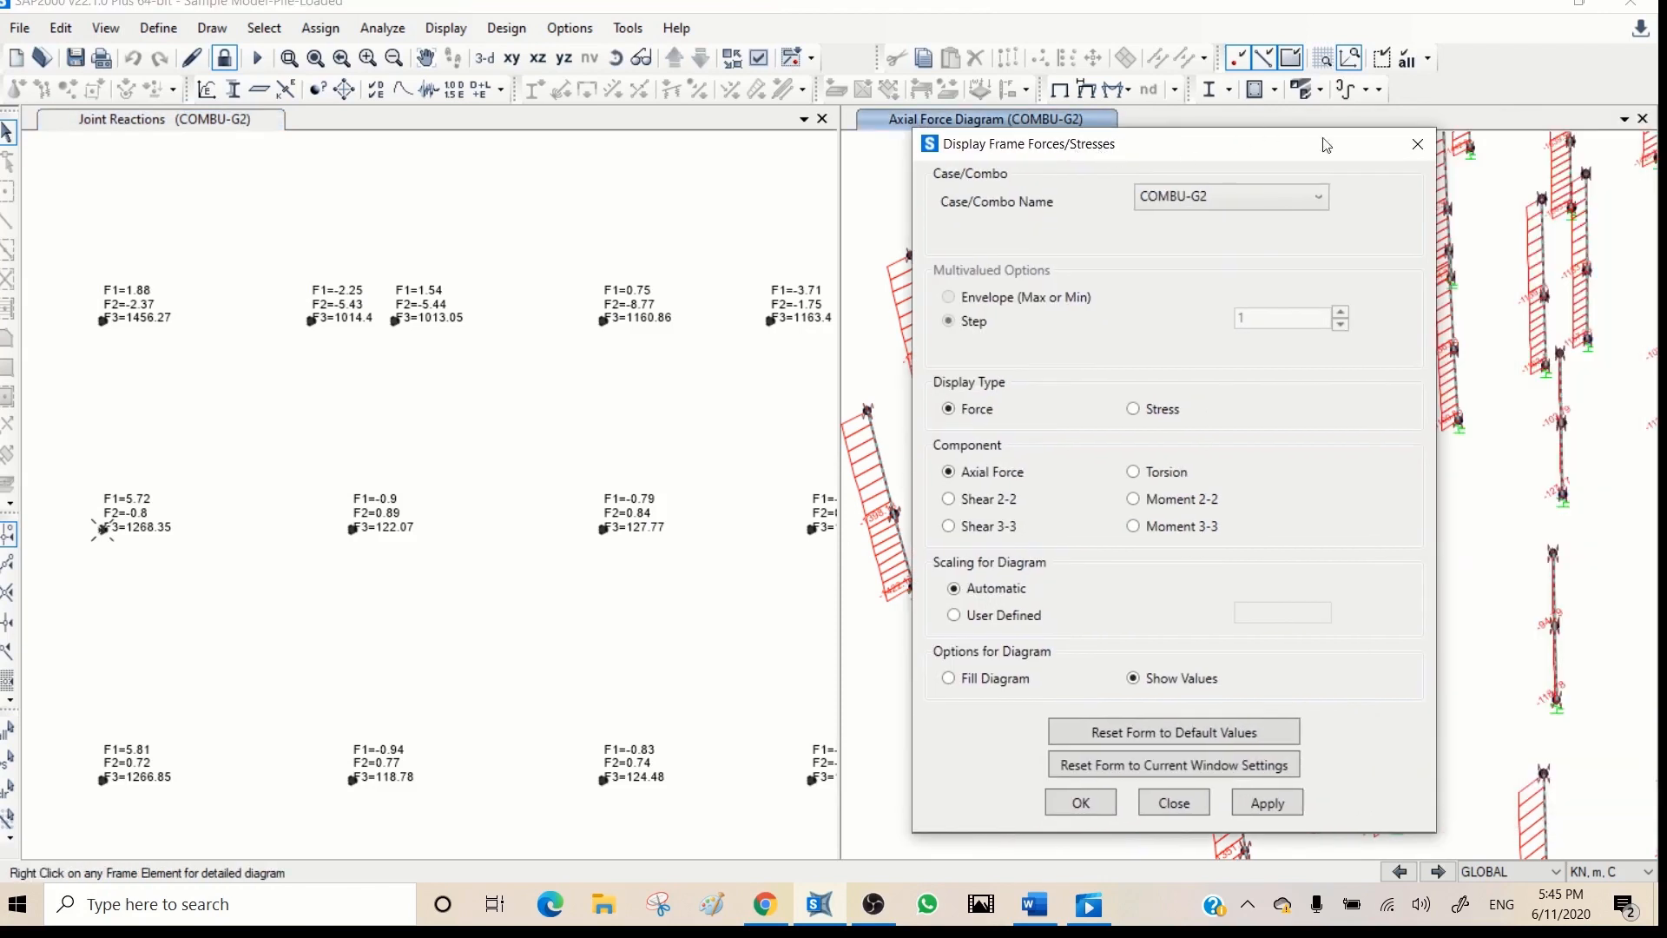
left_click_drag(1285, 139, 873, 111)
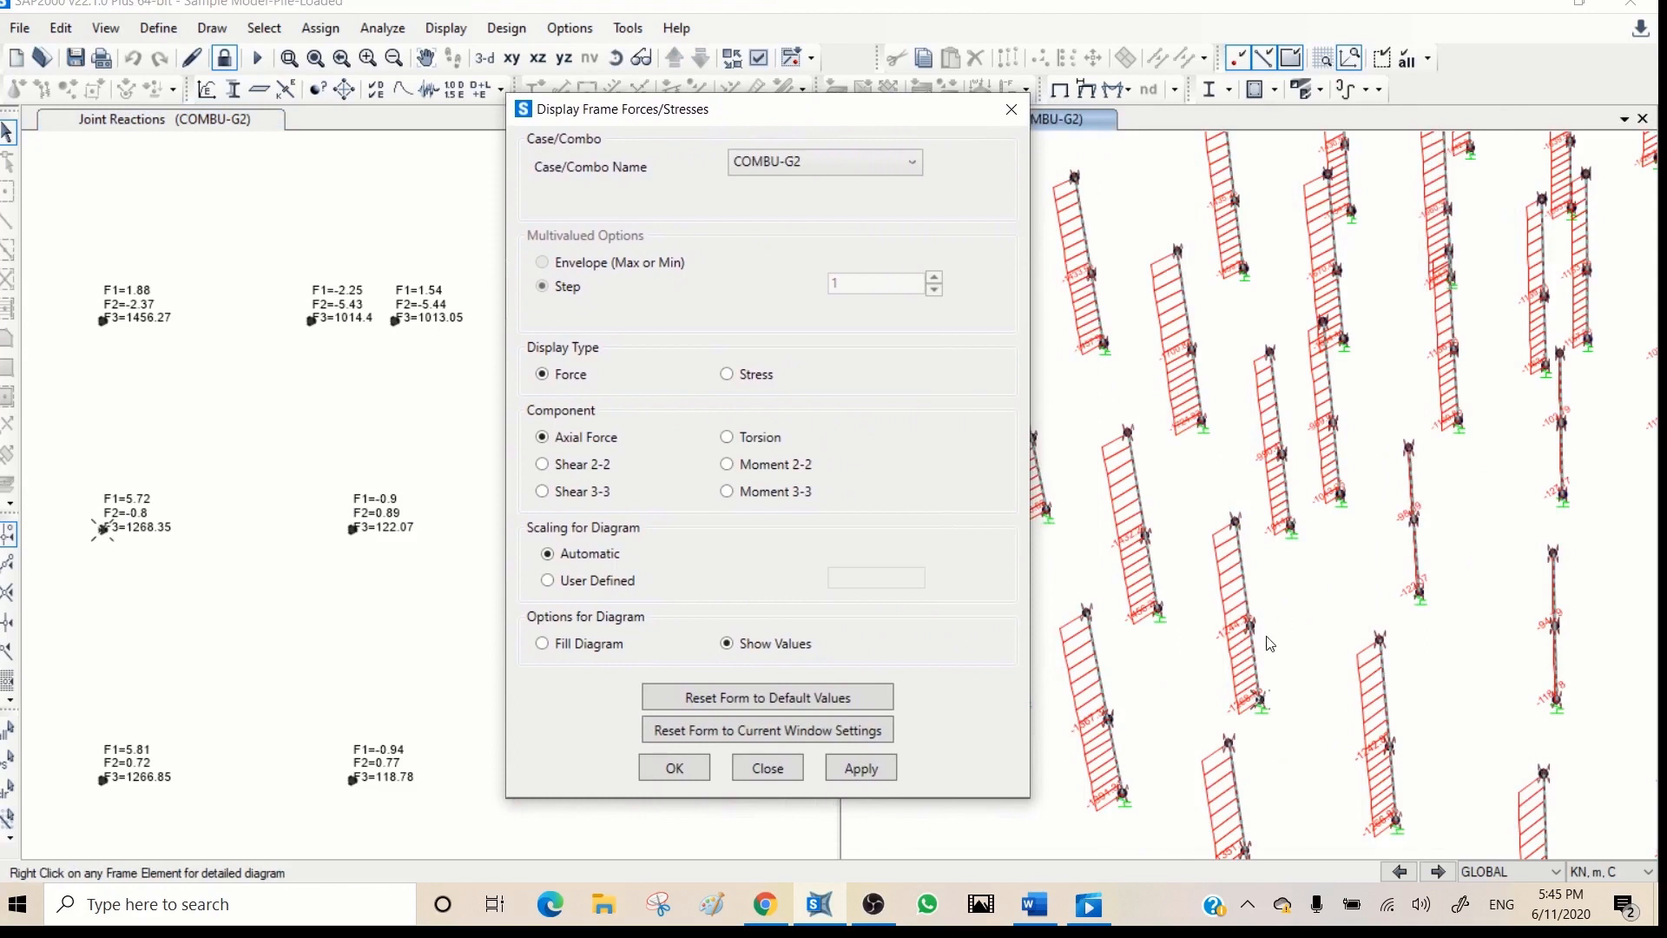
mouse_move(1257, 667)
mouse_move(1423, 585)
- Display the pile axial forces as filled diagrams for COMBU-G2 and for load case WXp across the full pile group
left_click(857, 767)
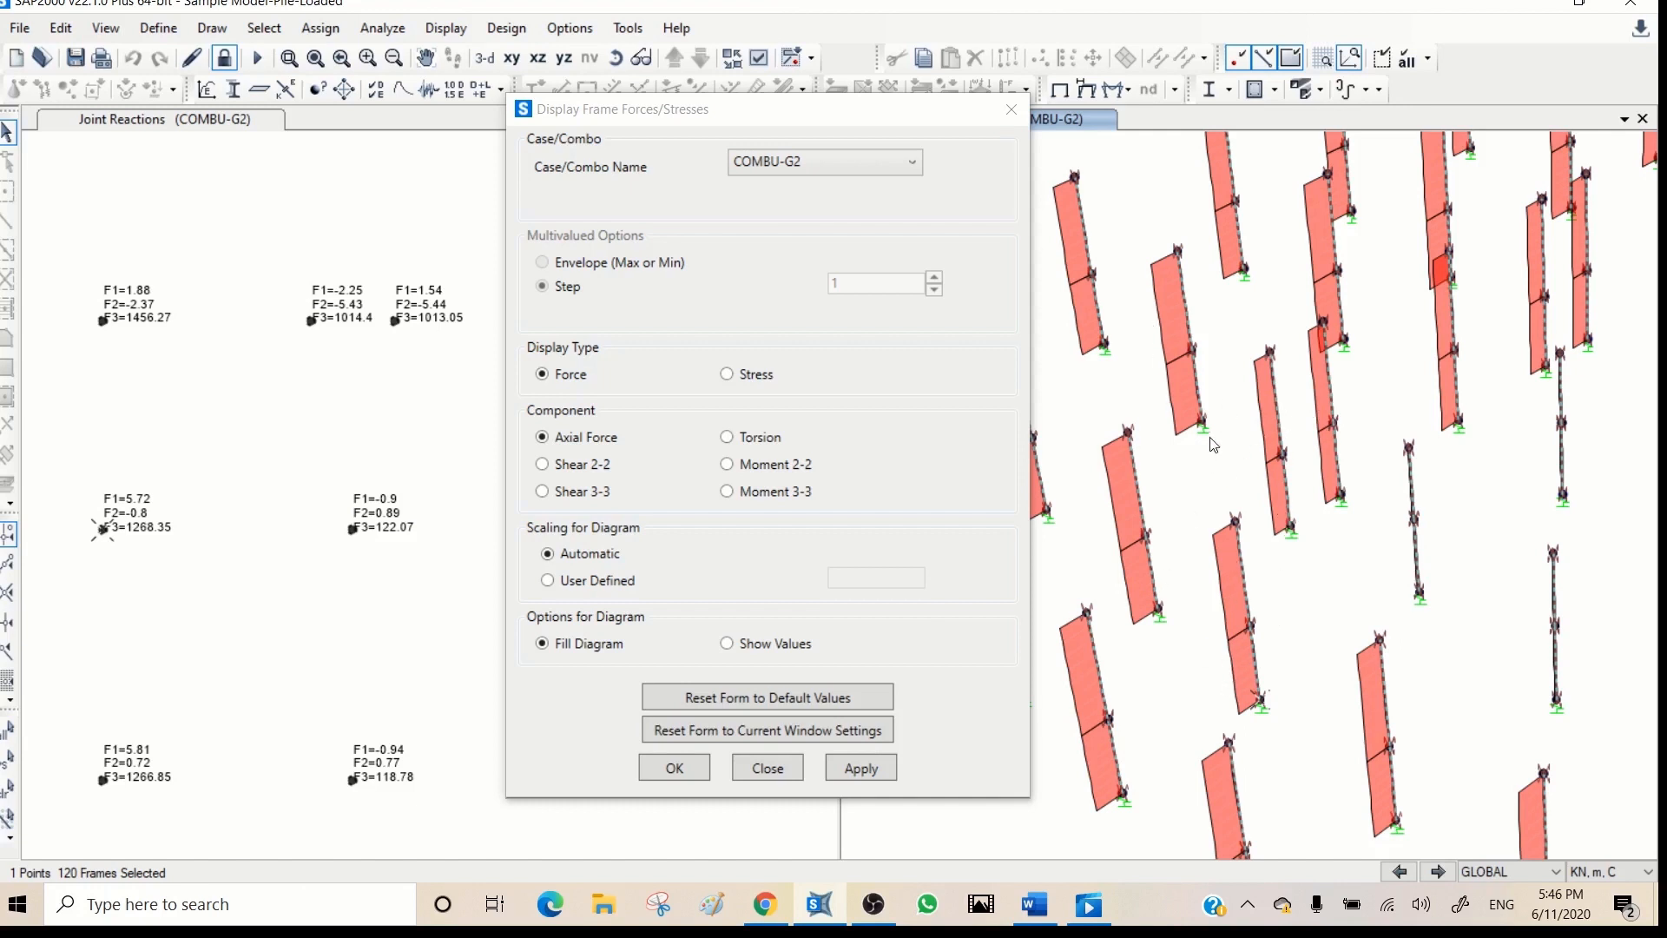
left_click(873, 162)
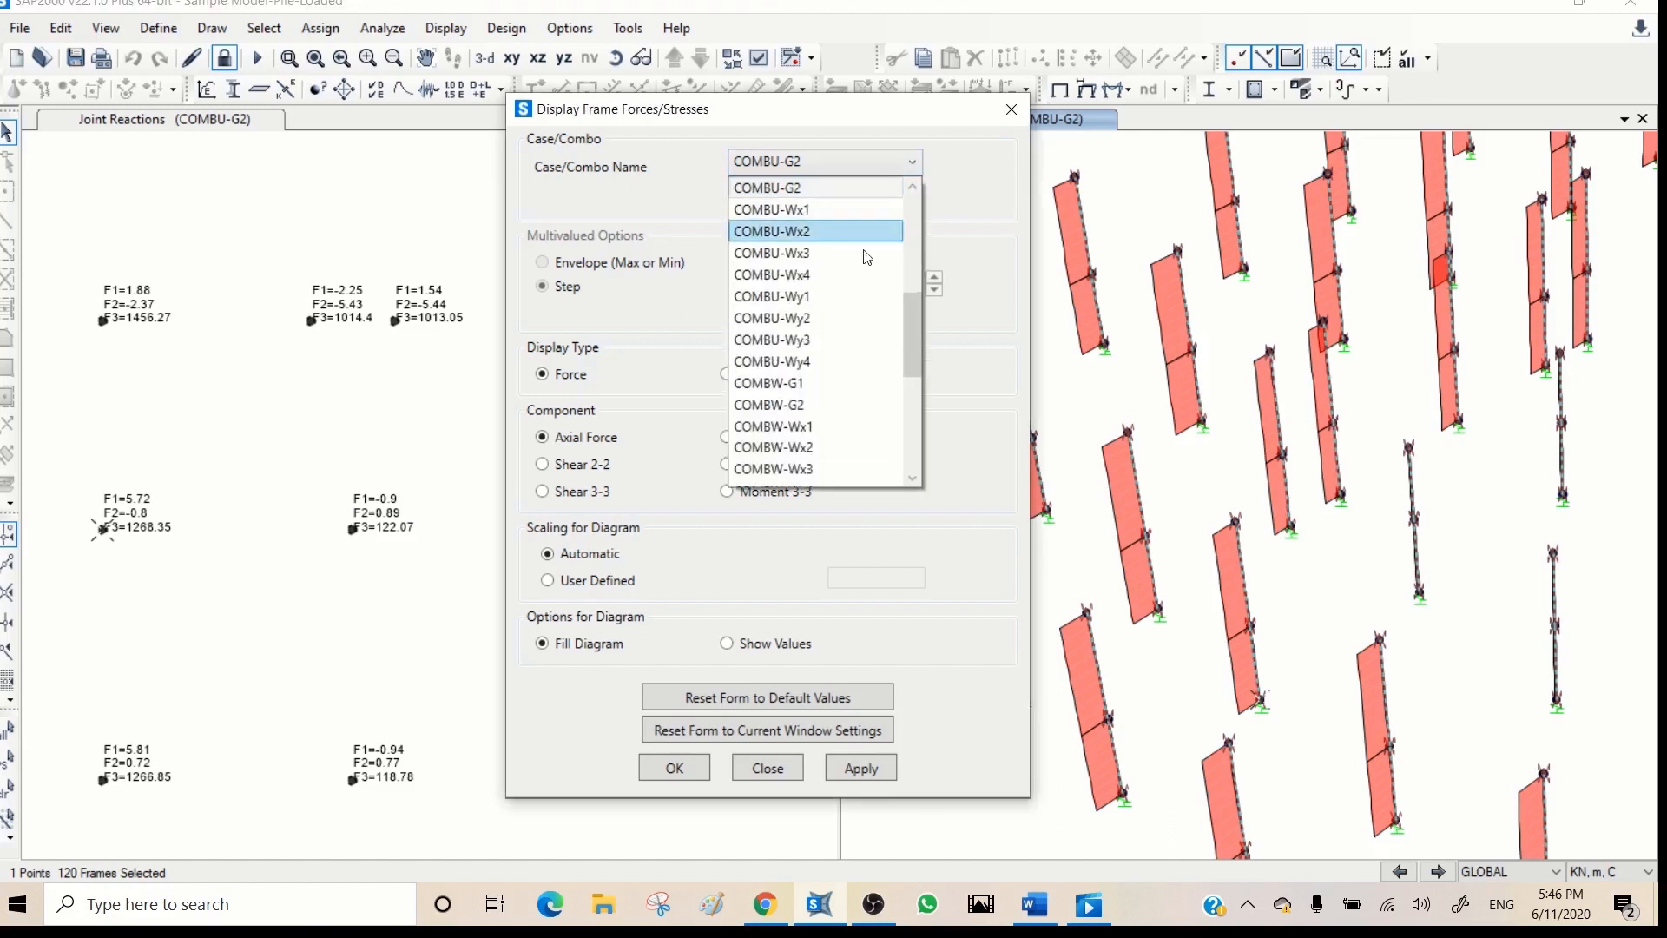
scroll(932, 255, "up", 4)
mouse_move(929, 249)
left_mouse_down()
mouse_move(933, 221)
mouse_move(910, 248)
left_mouse_up()
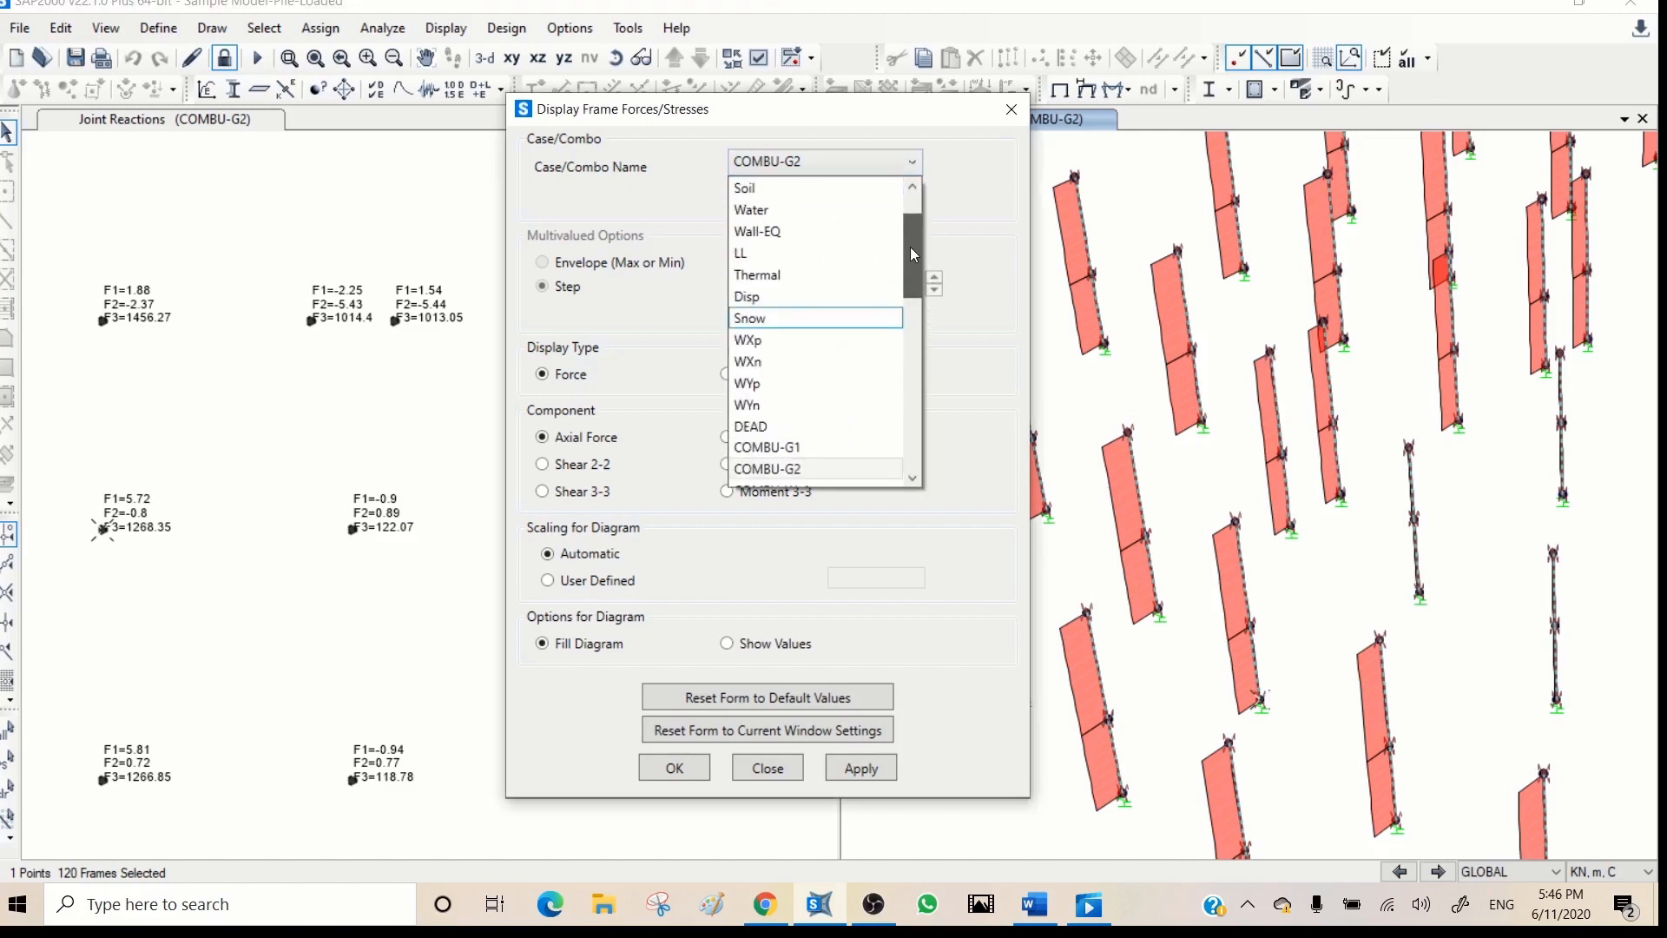
left_click(768, 342)
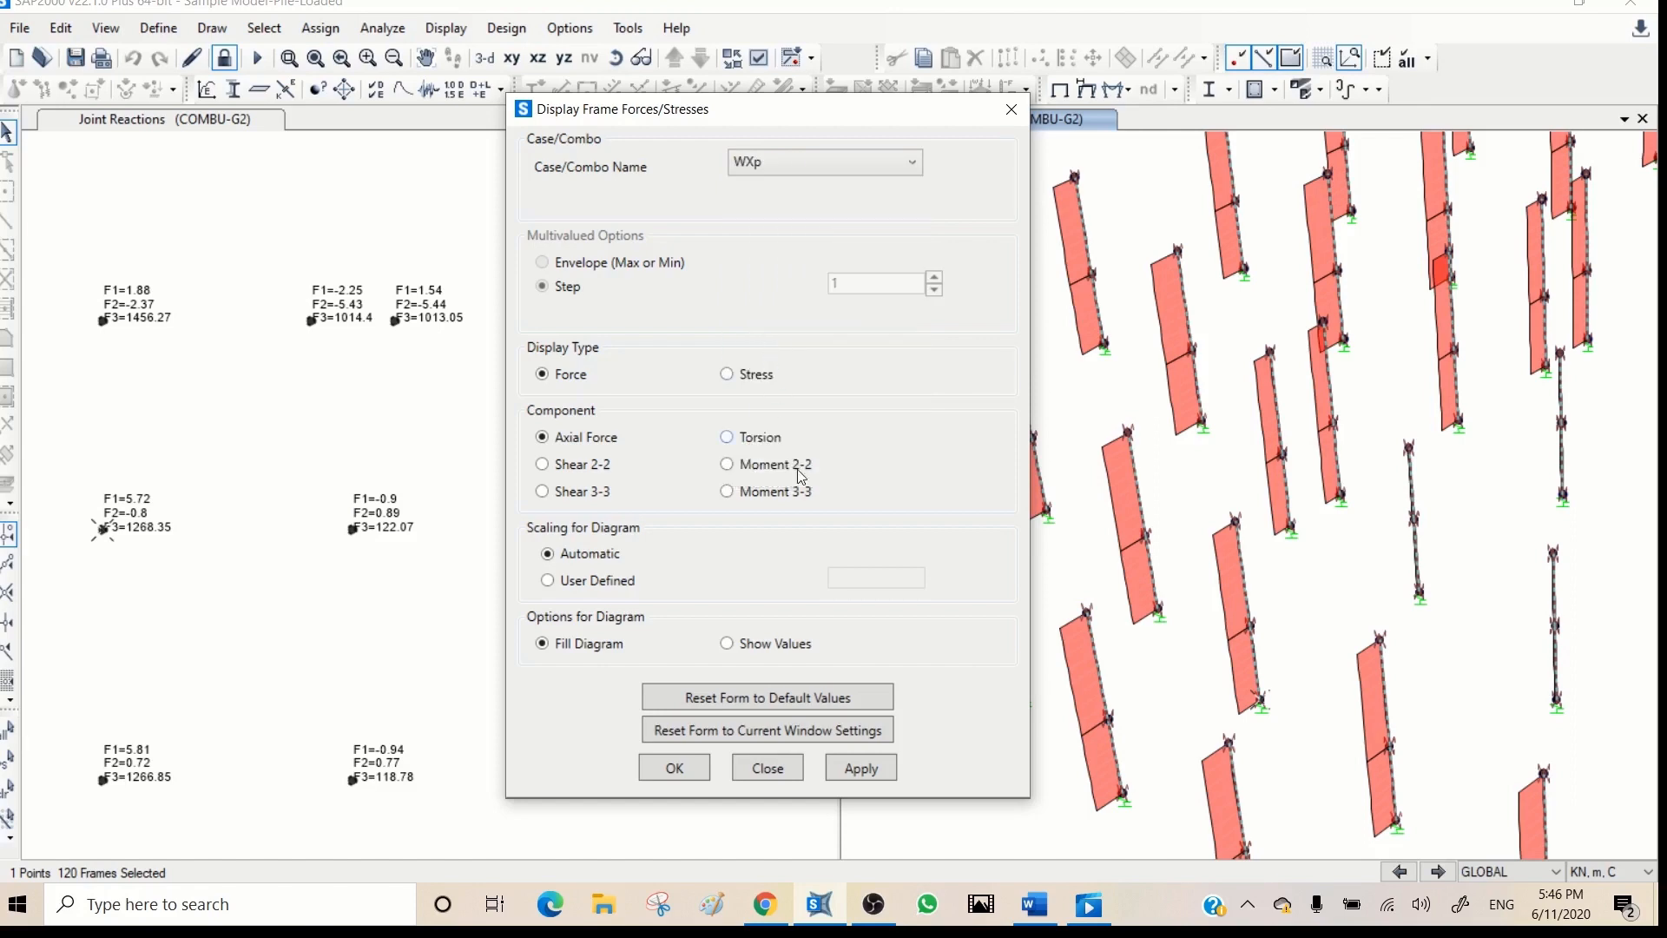
left_click(859, 764)
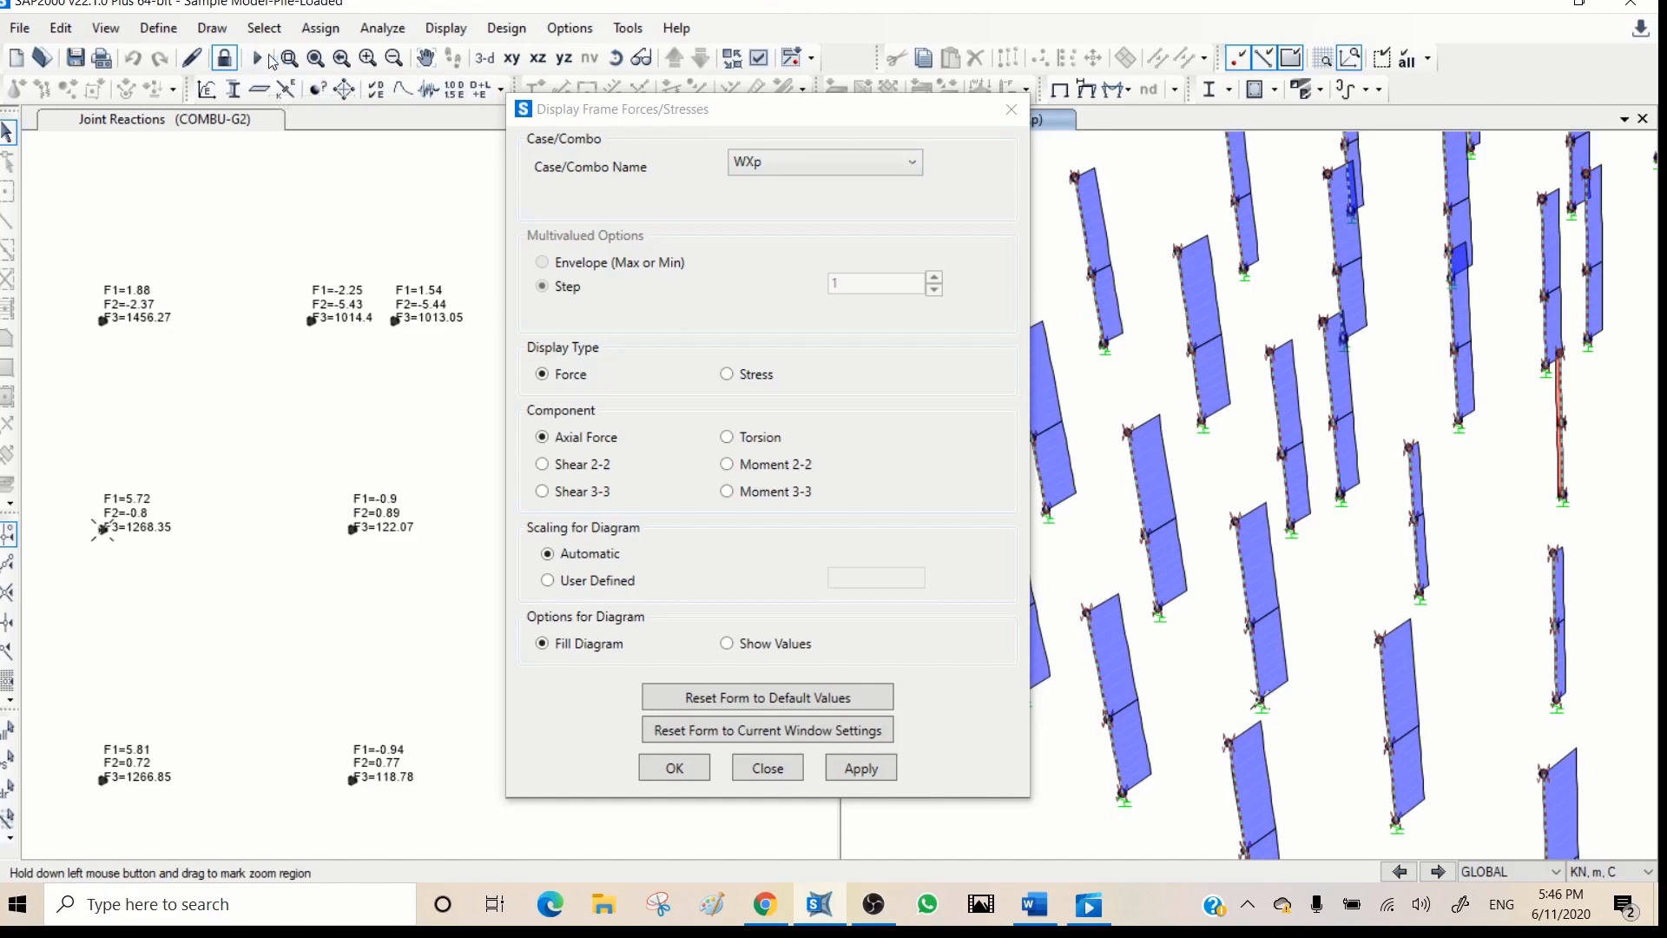
left_click(316, 61)
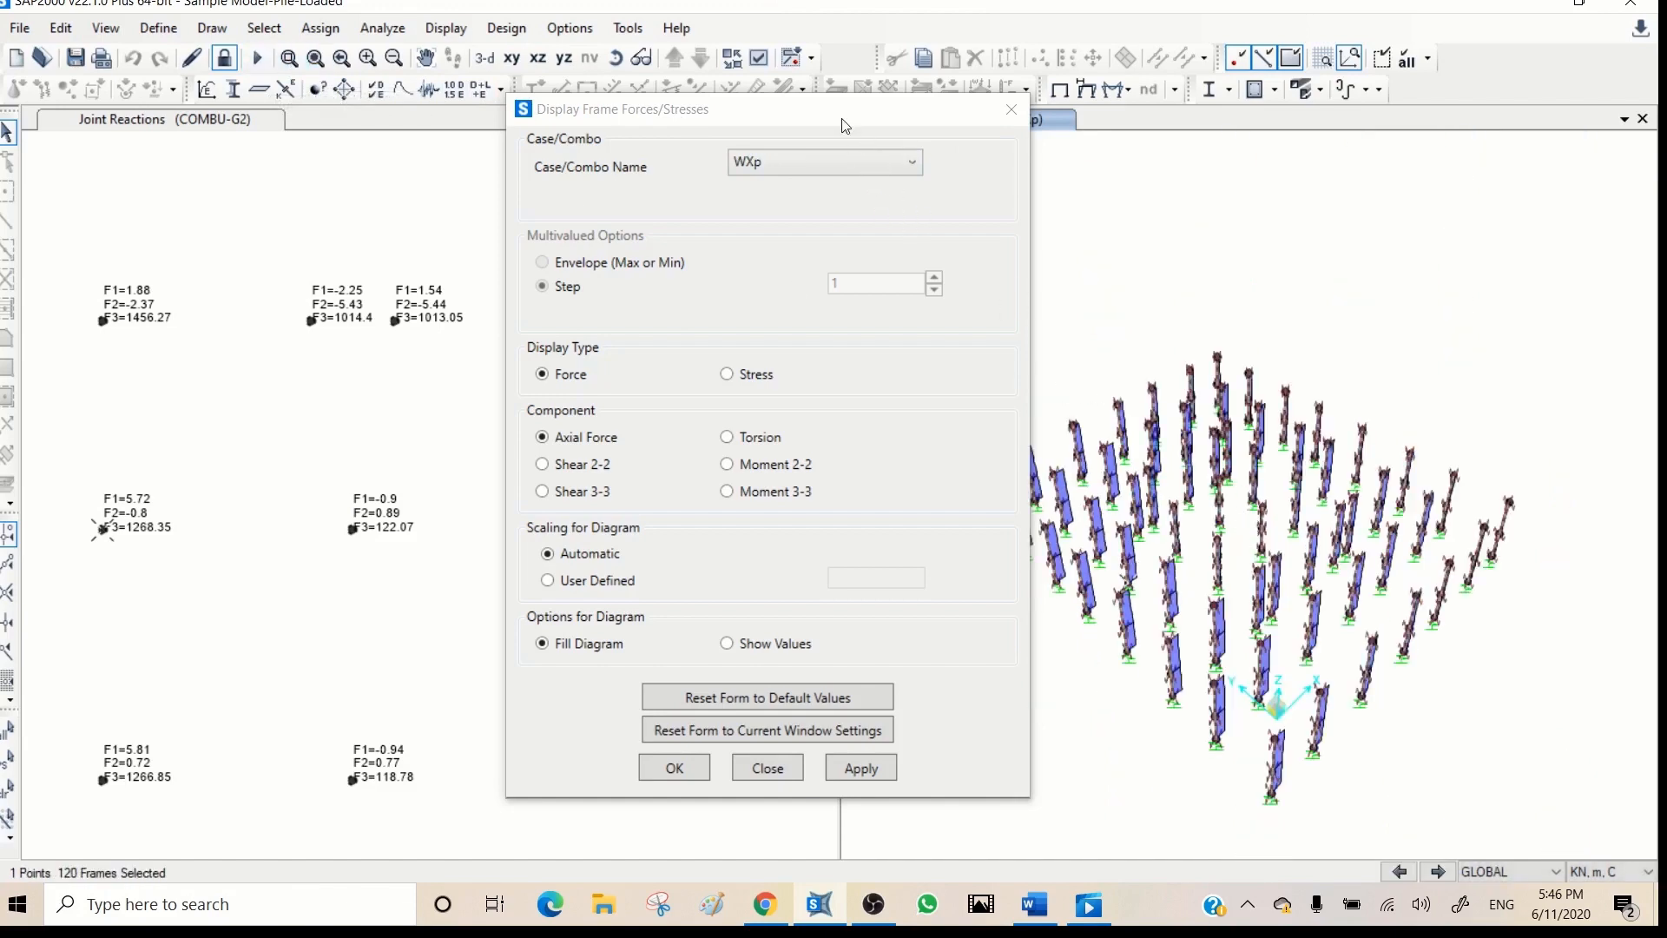
left_click_drag(839, 108, 650, 137)
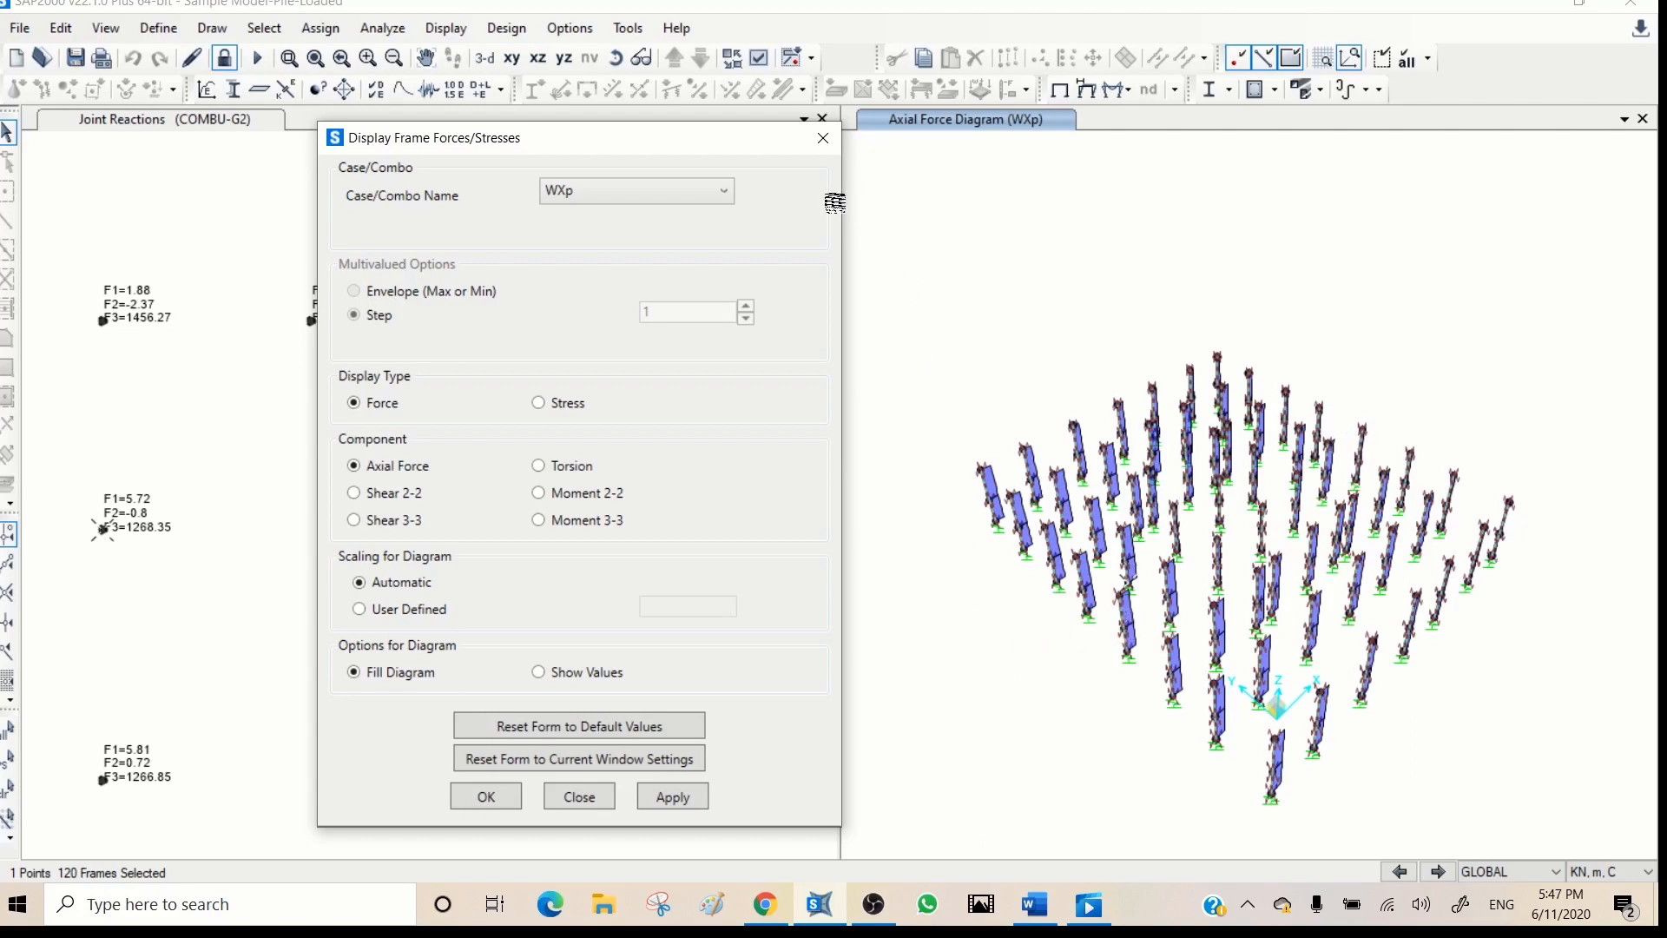
left_click(823, 142)
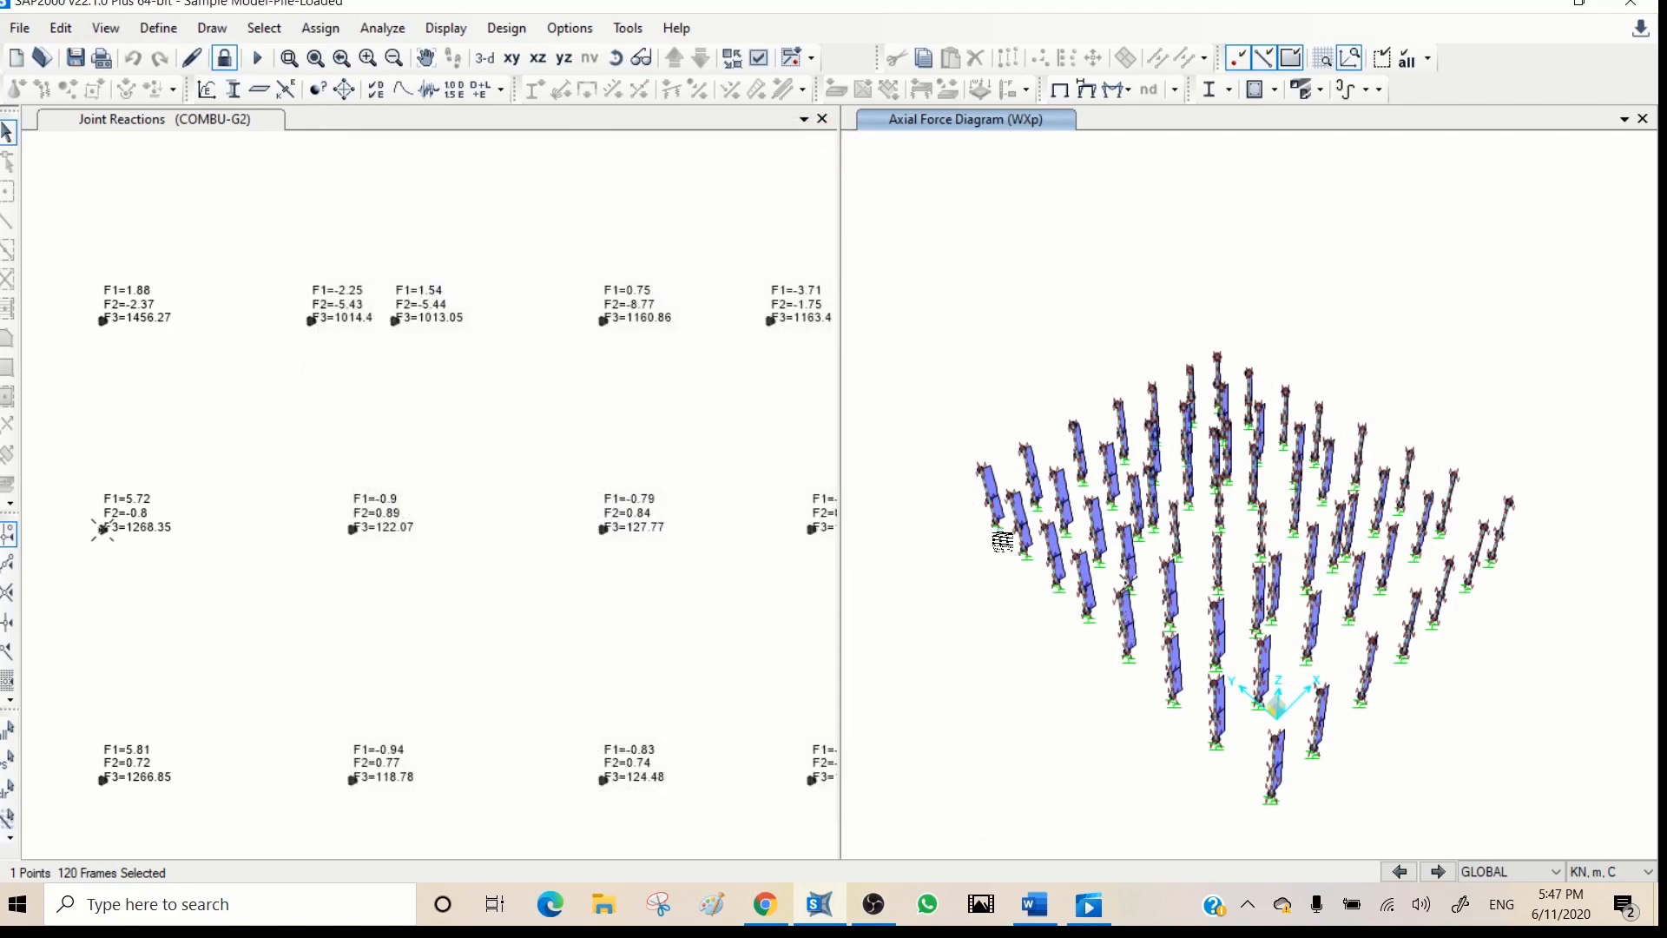